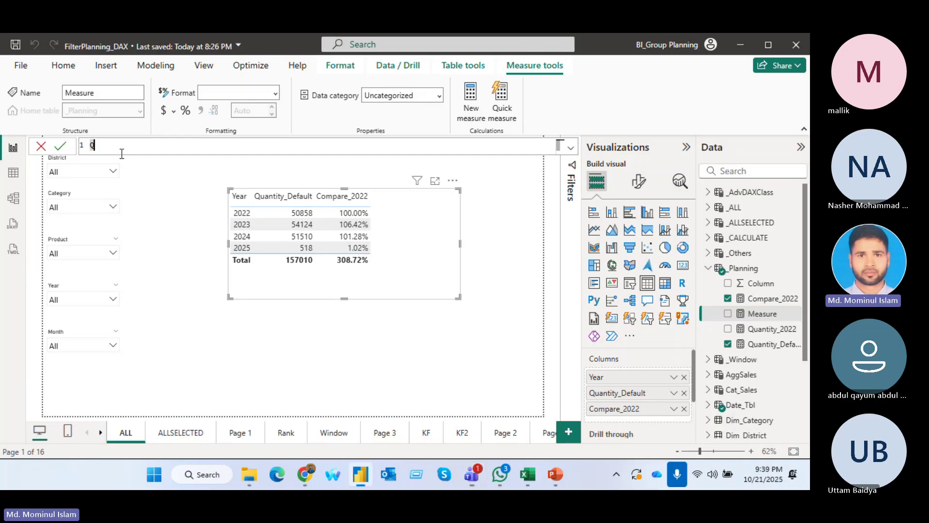
Step: Name the new measure Quantity_Dhaka and start its formula with the CALCULATE function
{"action": "type", "text": "uantit"}
{"action": "type", "text": "y_Dhaka = Cal"}
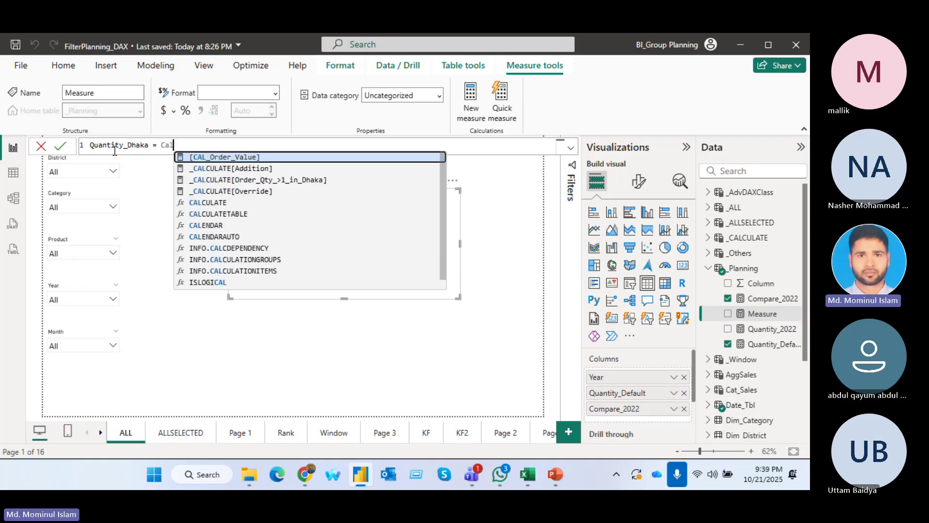
{"action": "key", "text": "Down"}
{"action": "key", "text": "Down"}
{"action": "key", "text": "Down"}
{"action": "key", "text": "Down"}
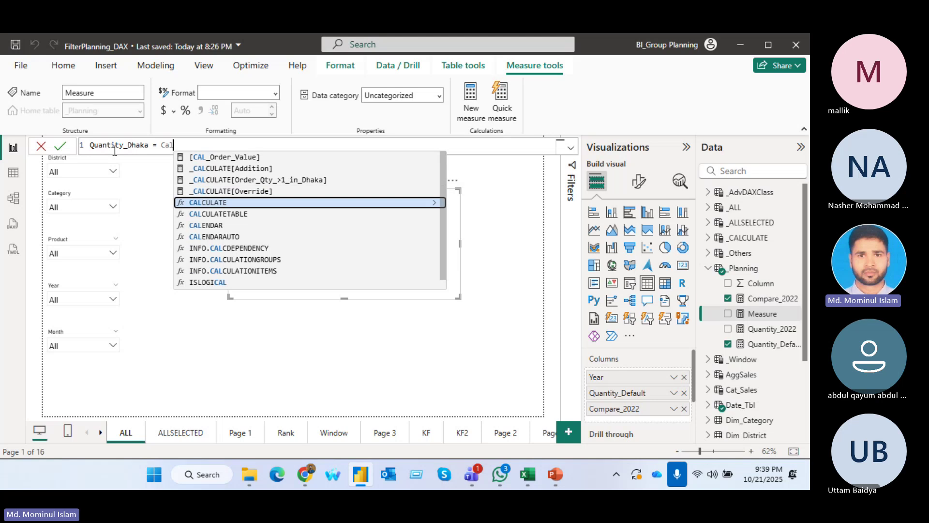
{"action": "key", "text": "Tab"}
Step: Use [Quantity_Default] as the CALCULATE expression and begin a district filter argument after it
{"action": "type", "text": "sum"}
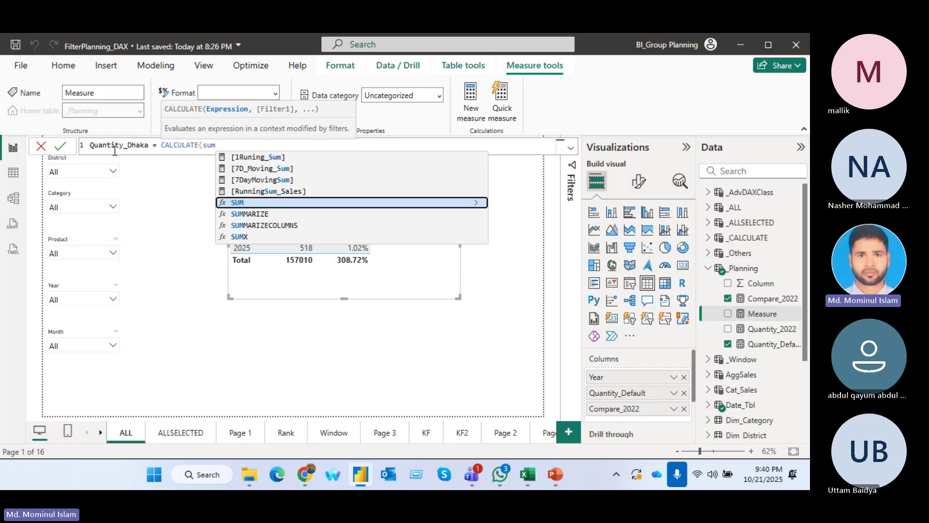
{"action": "key", "text": "BackSpace"}
{"action": "key", "text": "BackSpace"}
{"action": "key", "text": "BackSpace"}
{"action": "type", "text": "q"}
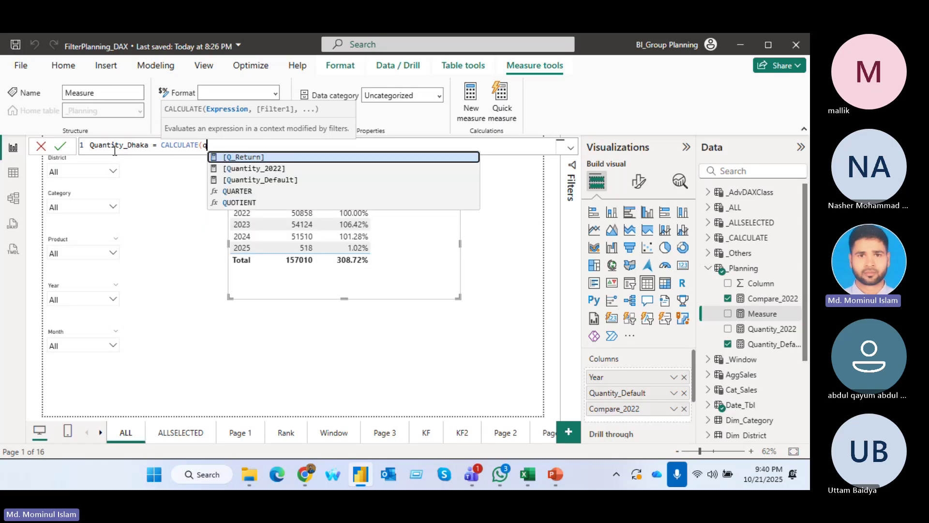
{"action": "type", "text": "uan"}
{"action": "key", "text": "Down"}
{"action": "key", "text": "Tab"}
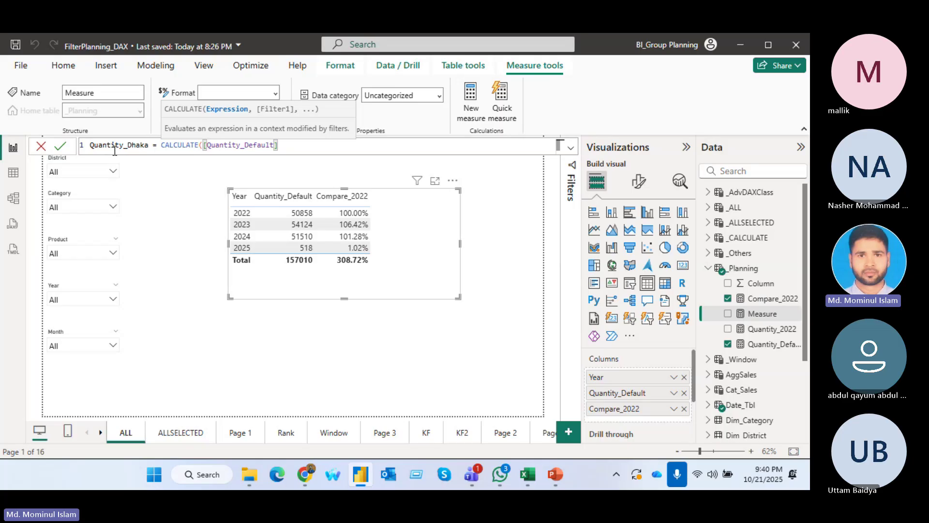
{"action": "type", "text": ","}
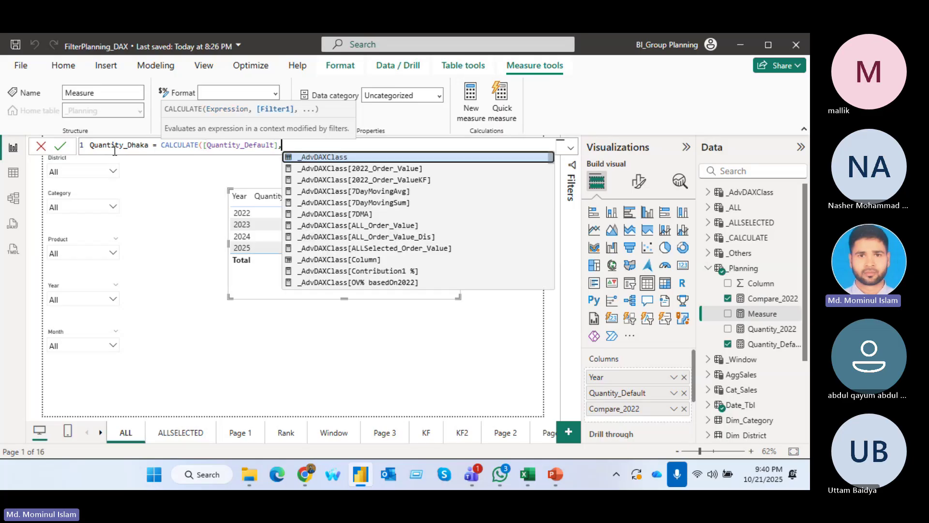
{"action": "type", "text": "Dist"}
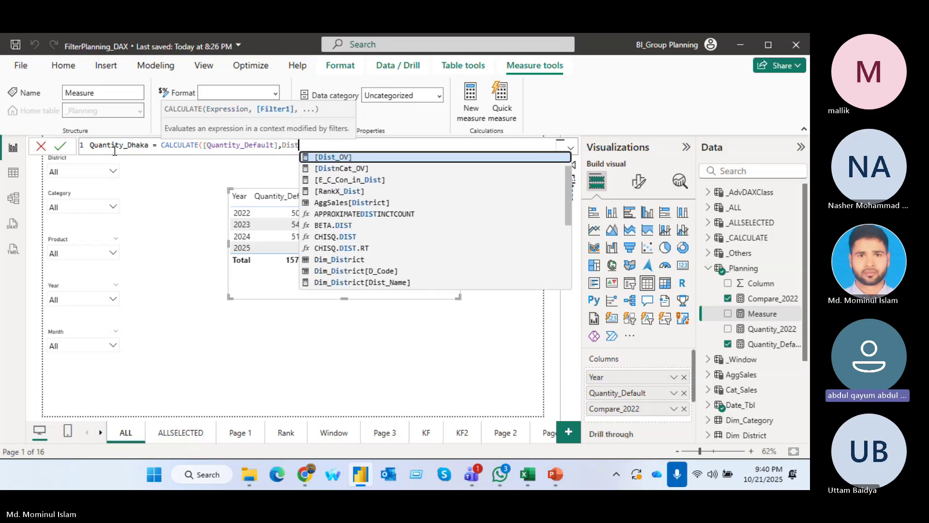
{"action": "type", "text": "ri"}
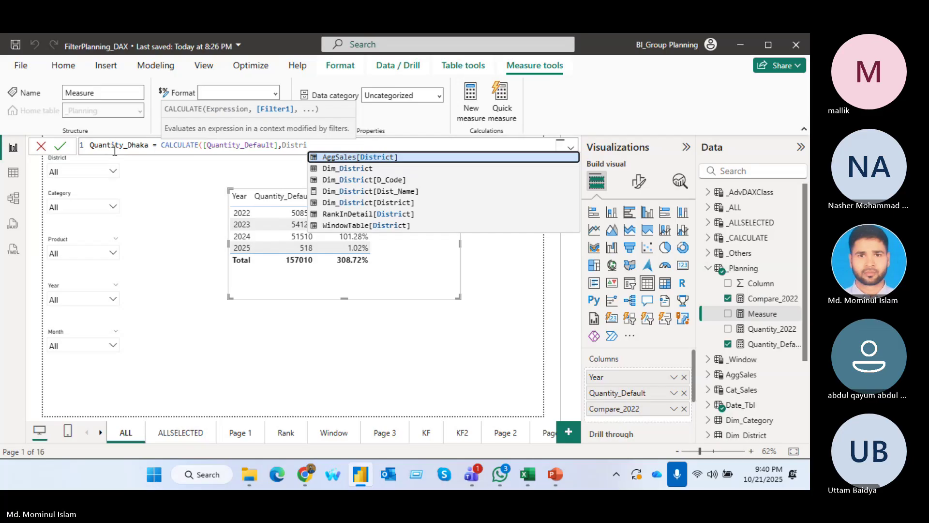
Step: Switch to the Teams meeting, ask the invitee who has not joined to join, and return to Power BI
{"action": "mouse_move", "coordinate": [476, 483]}
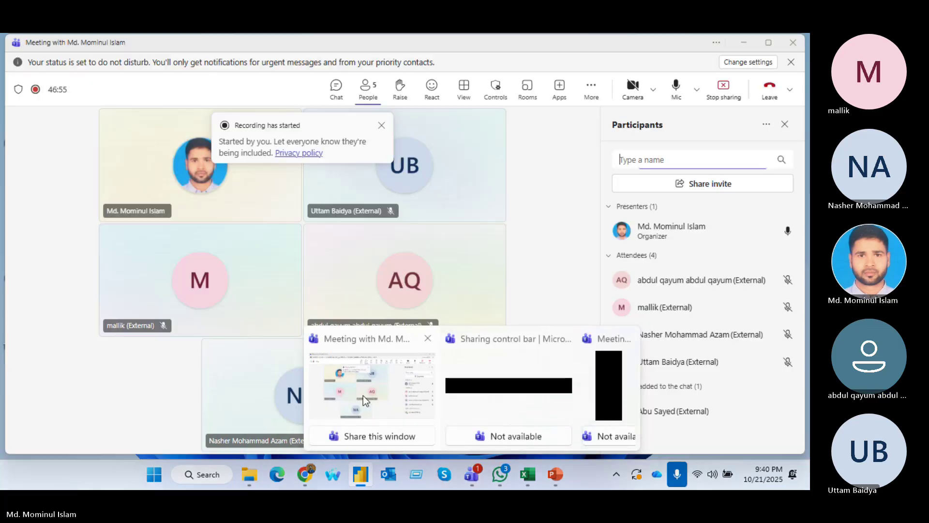
{"action": "left_click", "coordinate": [363, 396]}
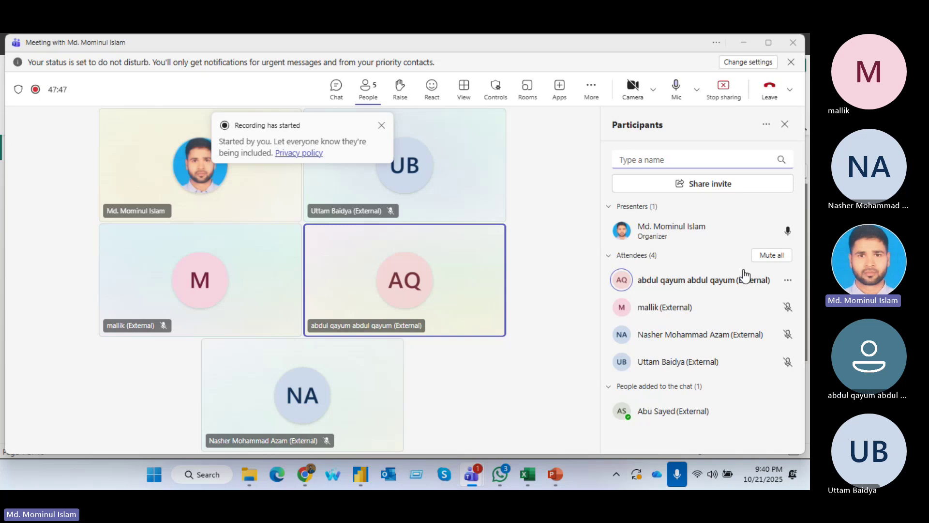
{"action": "mouse_move", "coordinate": [697, 411]}
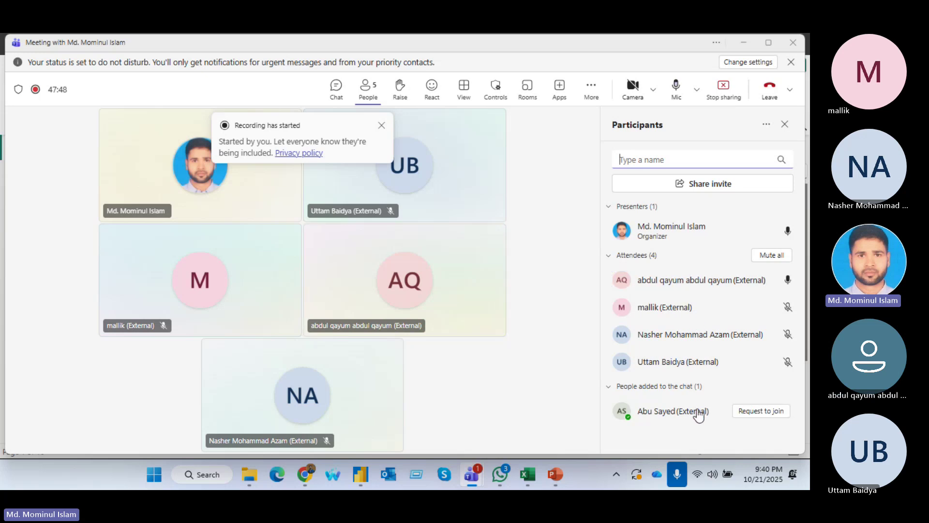
{"action": "left_click", "coordinate": [758, 415]}
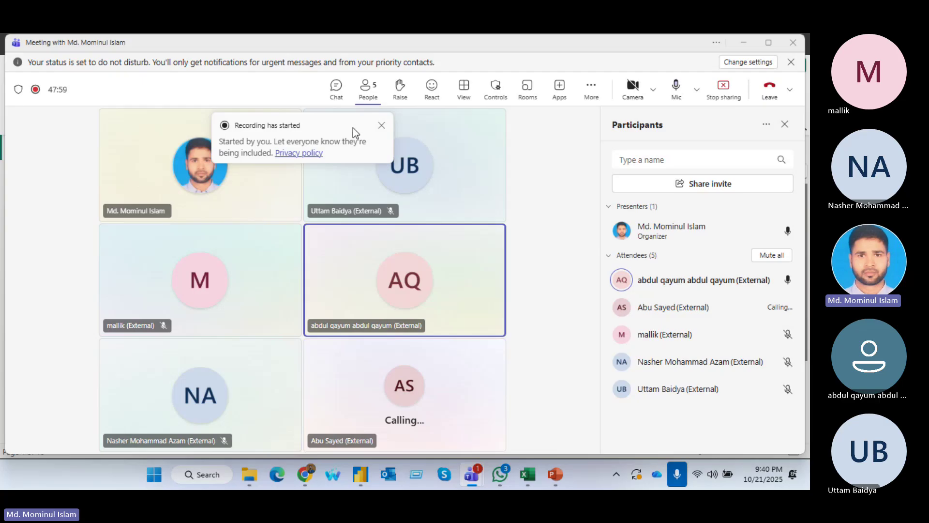
{"action": "left_click", "coordinate": [380, 126]}
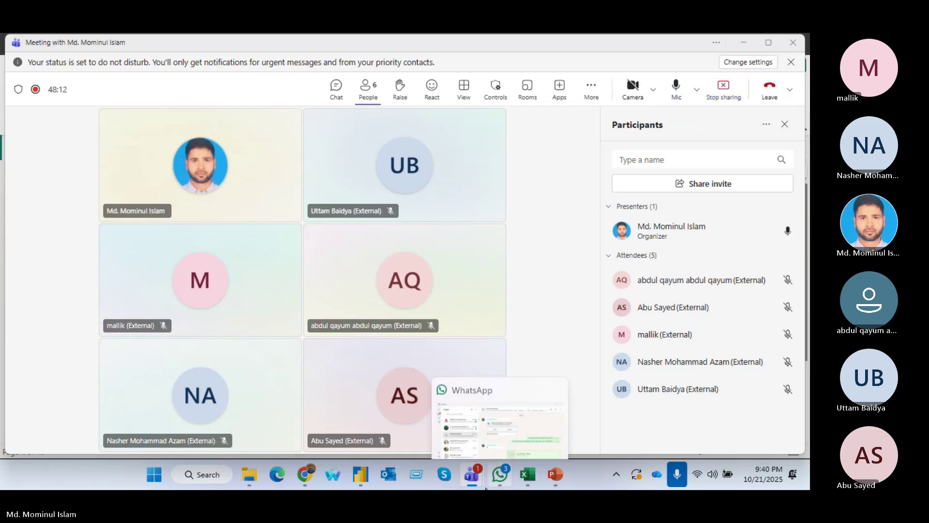
{"action": "left_click", "coordinate": [365, 478]}
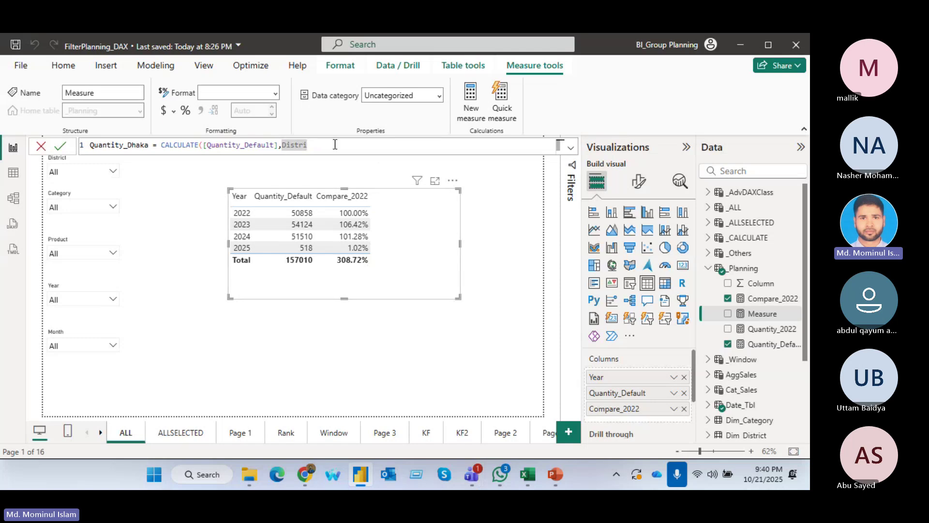
Step: Replace the partial filter text with Dim_District[Dist_Name] as the filter field of the Quantity_Dhaka formula
{"action": "key", "text": "BackSpace"}
{"action": "key", "text": "BackSpace"}
{"action": "key", "text": "BackSpace"}
{"action": "key", "text": "BackSpace"}
{"action": "key", "text": "BackSpace"}
{"action": "key", "text": "BackSpace"}
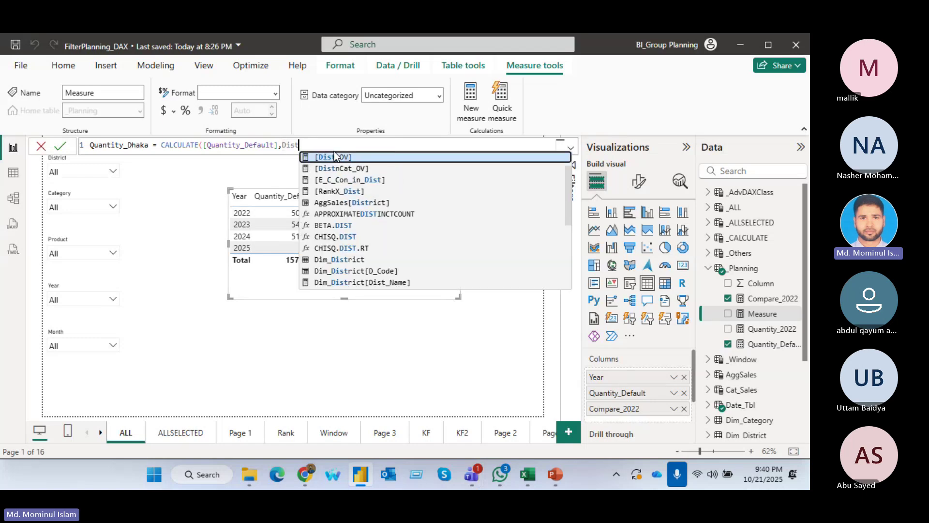
{"action": "type", "text": "di"}
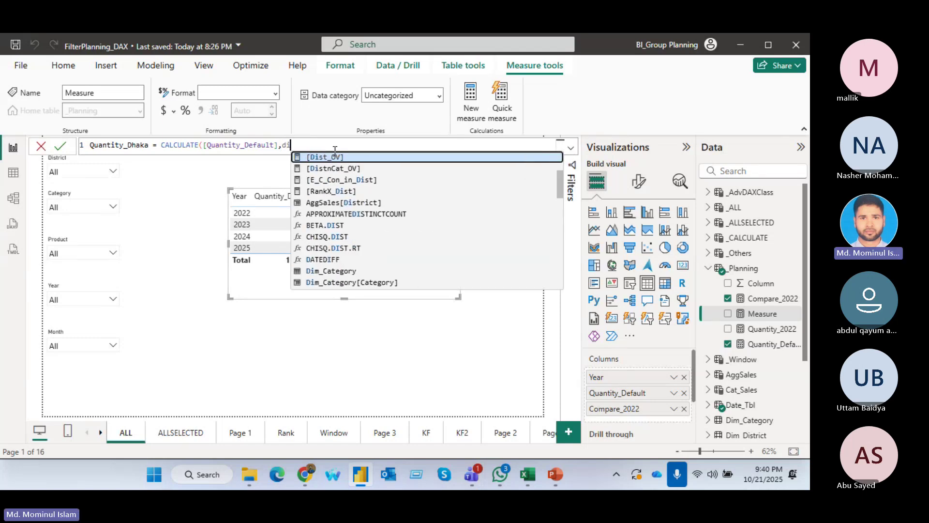
{"action": "type", "text": "s"}
{"action": "key", "text": "Down"}
{"action": "key", "text": "Down"}
{"action": "key", "text": "Down"}
{"action": "key", "text": "Down"}
{"action": "key", "text": "Down"}
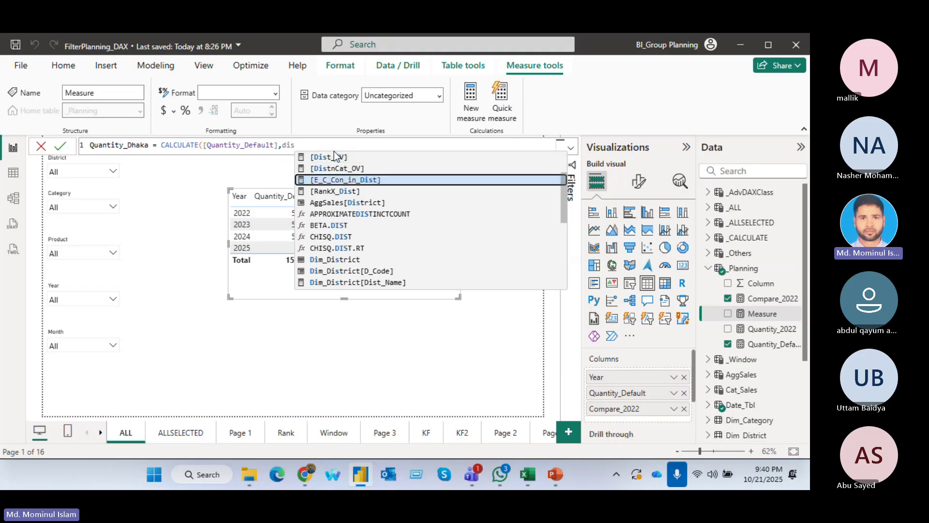
{"action": "key", "text": "Down"}
{"action": "key", "text": "Down"}
{"action": "key", "text": "Down"}
{"action": "key", "text": "Down"}
{"action": "key", "text": "Down"}
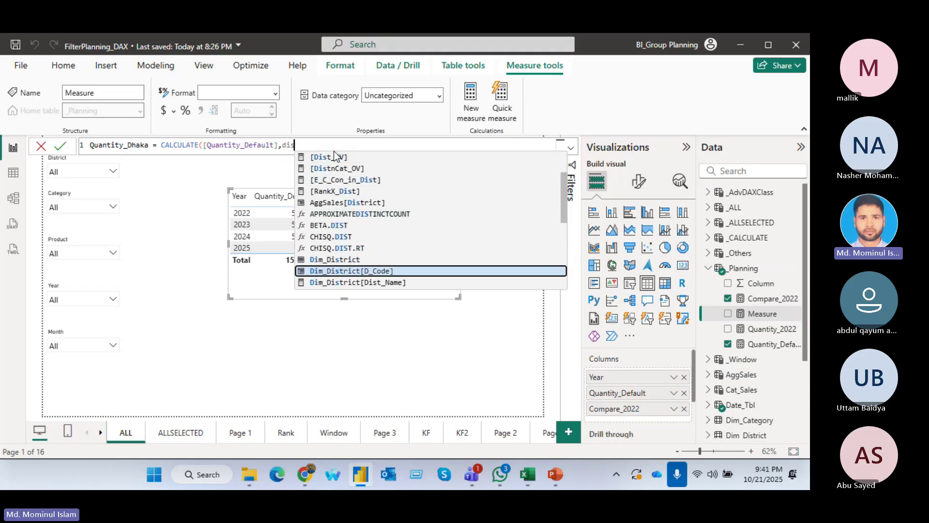
{"action": "key", "text": "Down"}
{"action": "key", "text": "Tab"}
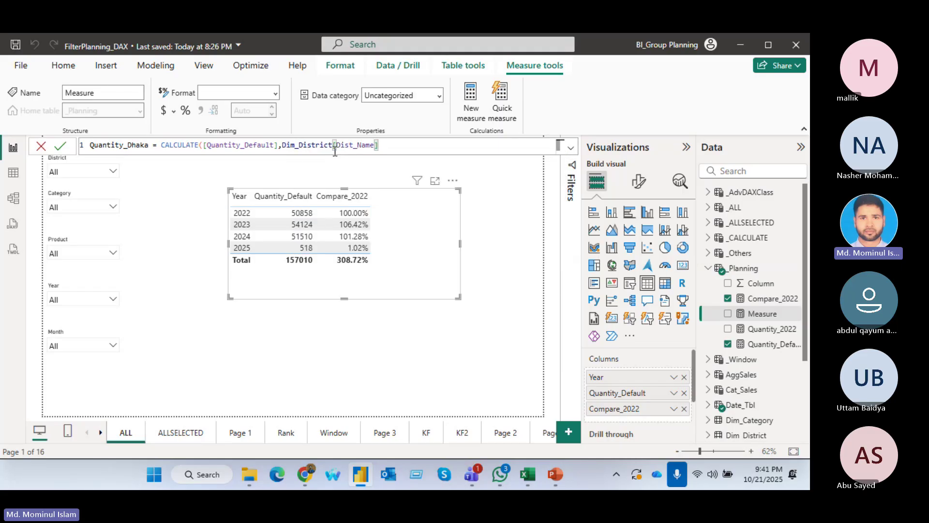
Step: Complete the filter condition as ="Dhaka", close the CALCULATE function and commit the measure
{"action": "type", "text": "=\"Dhaka"}
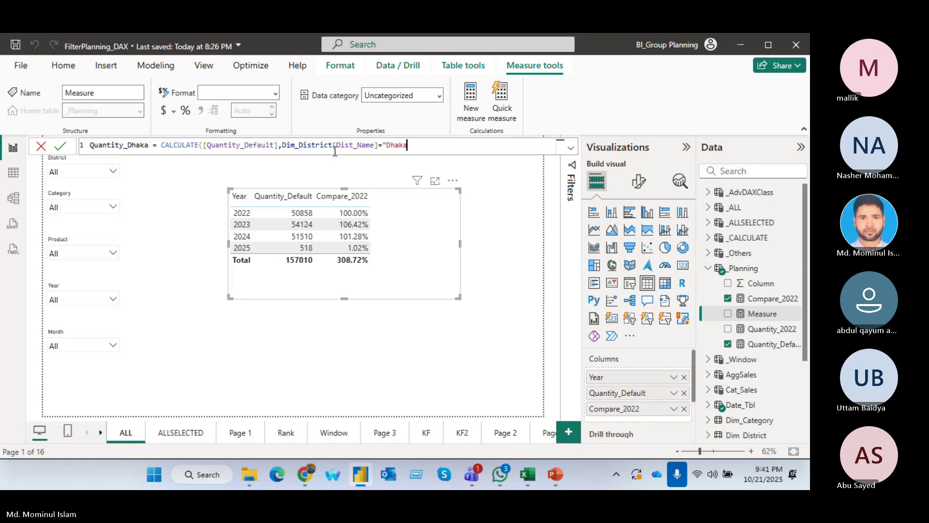
{"action": "type", "text": "\")"}
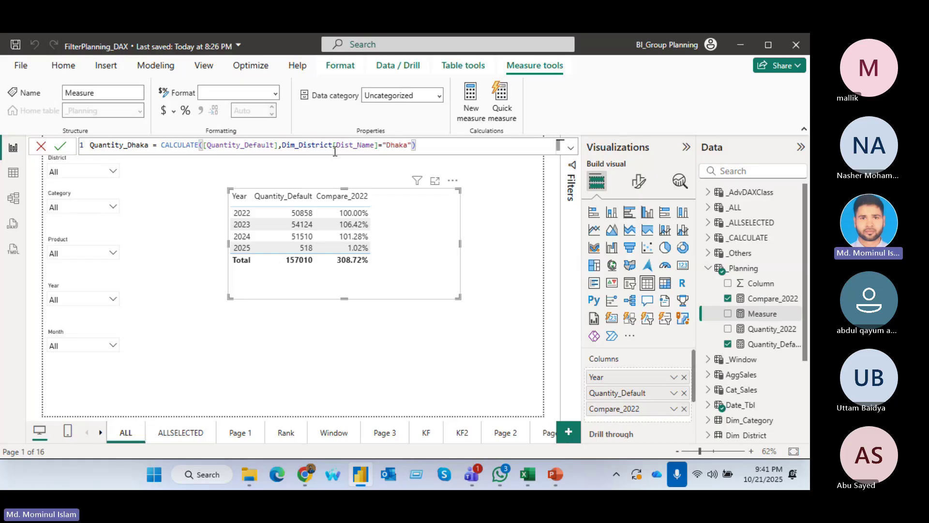
{"action": "key", "text": "Return"}
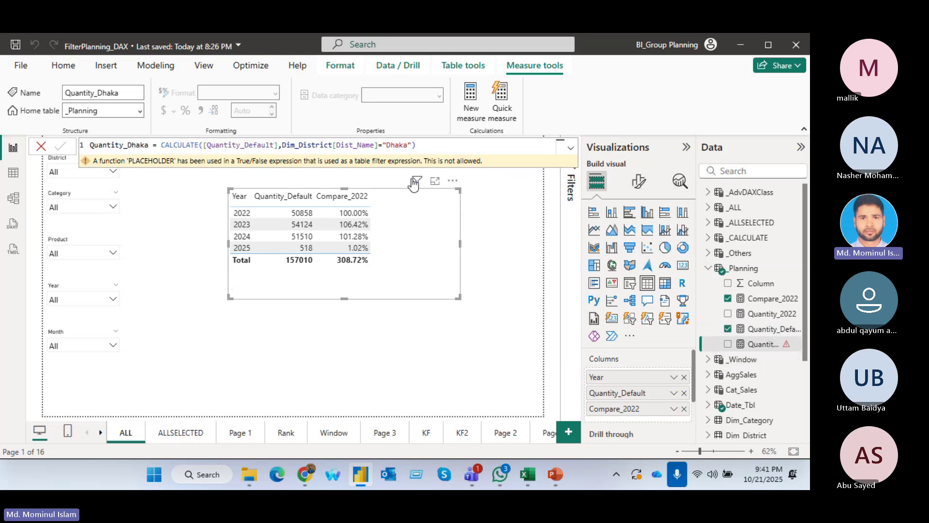
Step: Examine the Dim_District table's columns and district values, and check them against the Quantity_Dhaka formula
{"action": "left_click", "coordinate": [13, 174]}
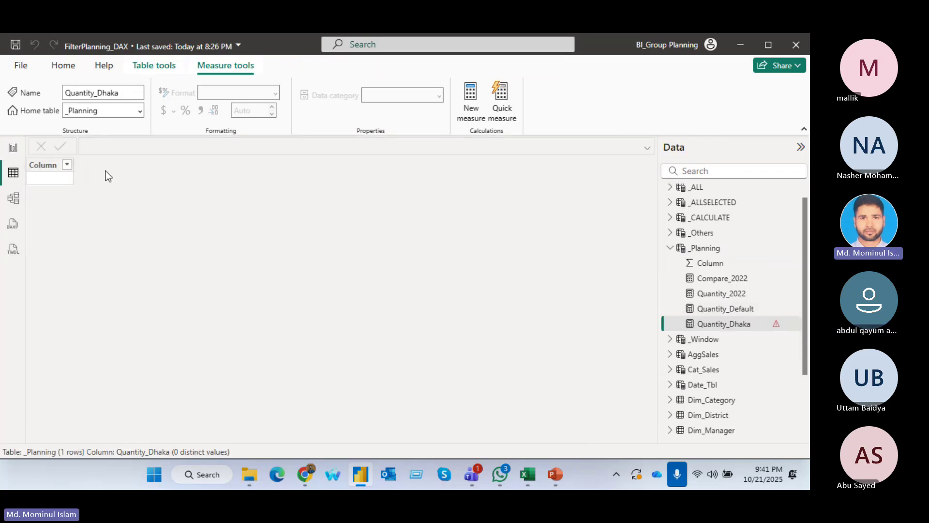
{"action": "left_click", "coordinate": [732, 329]}
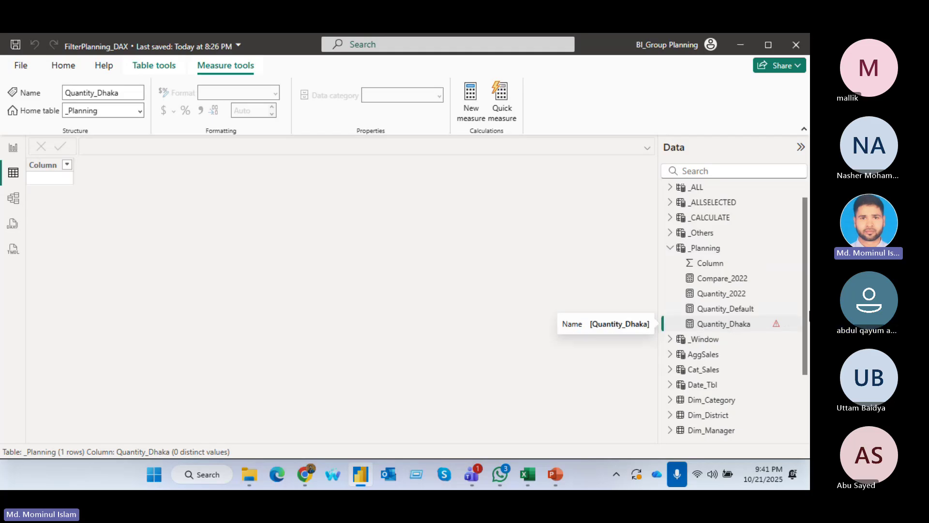
{"action": "scroll", "coordinate": [731, 329], "scroll_direction": "down", "scroll_amount": 3}
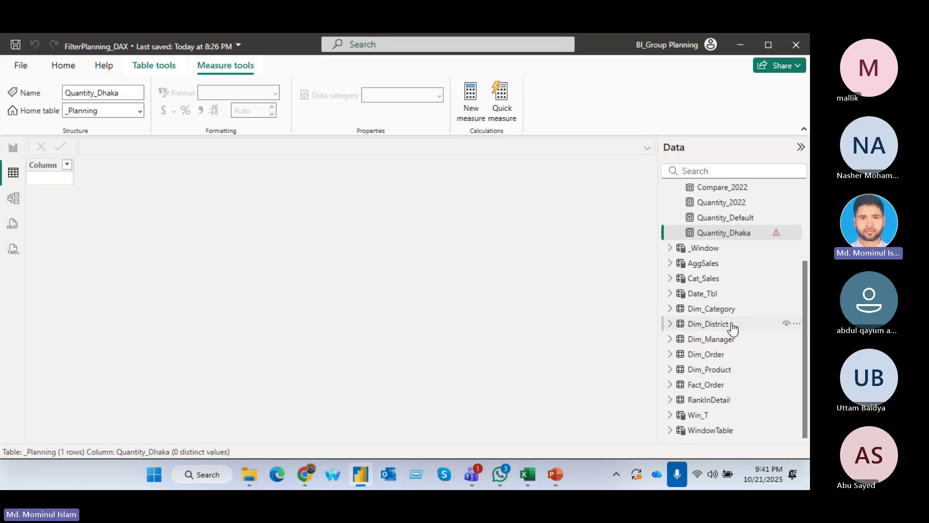
{"action": "left_click", "coordinate": [730, 328]}
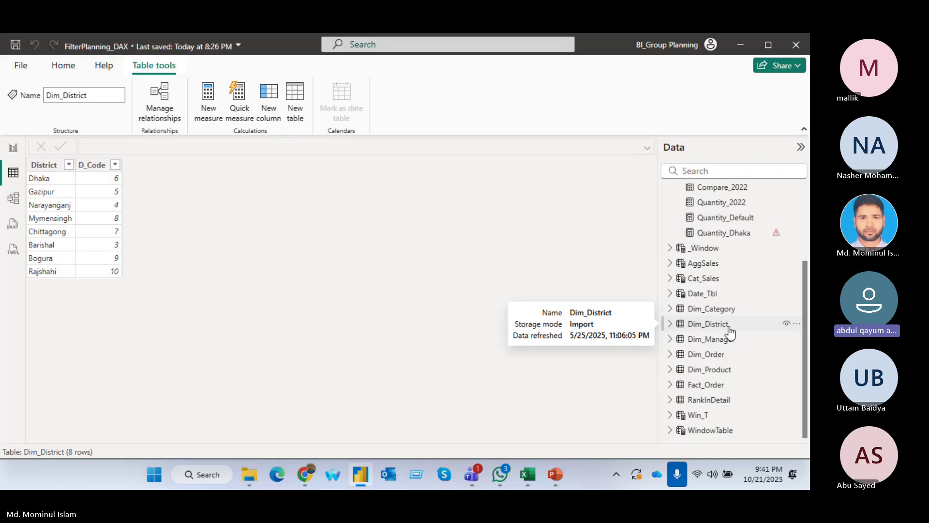
{"action": "left_click", "coordinate": [13, 147]}
{"action": "left_click", "coordinate": [762, 343]}
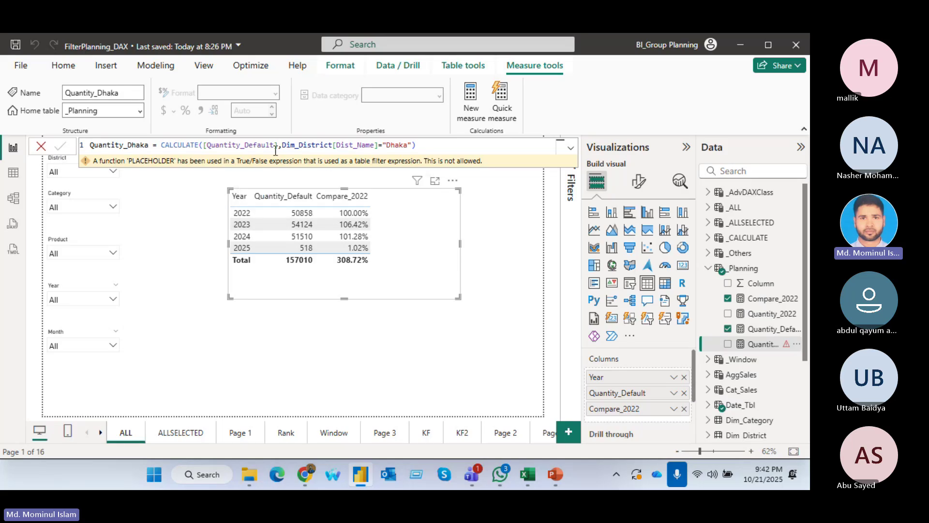
{"action": "left_click", "coordinate": [14, 173]}
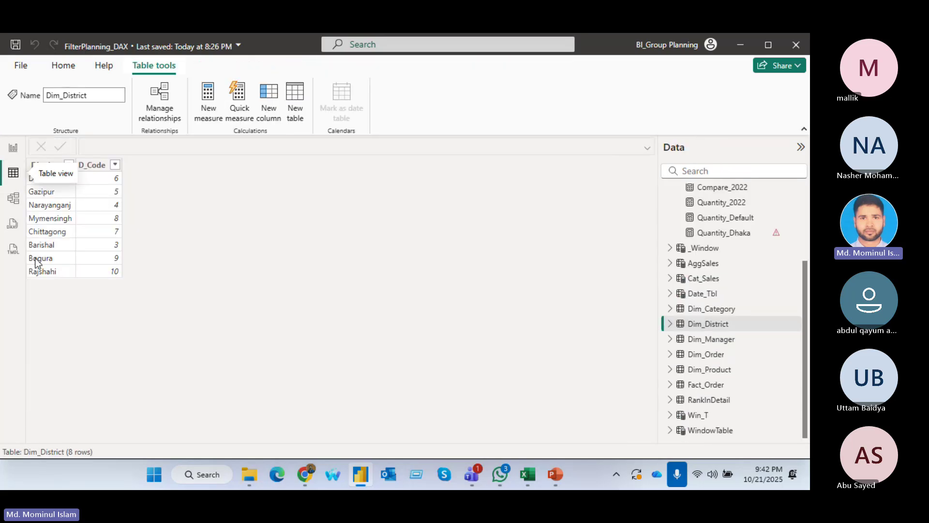
Step: Examine in the data model how Dim_District connects through Dim_Order to Fact_Order
{"action": "left_click", "coordinate": [13, 198]}
{"action": "left_click_drag", "start_coordinate": [305, 415], "coordinate": [119, 408]}
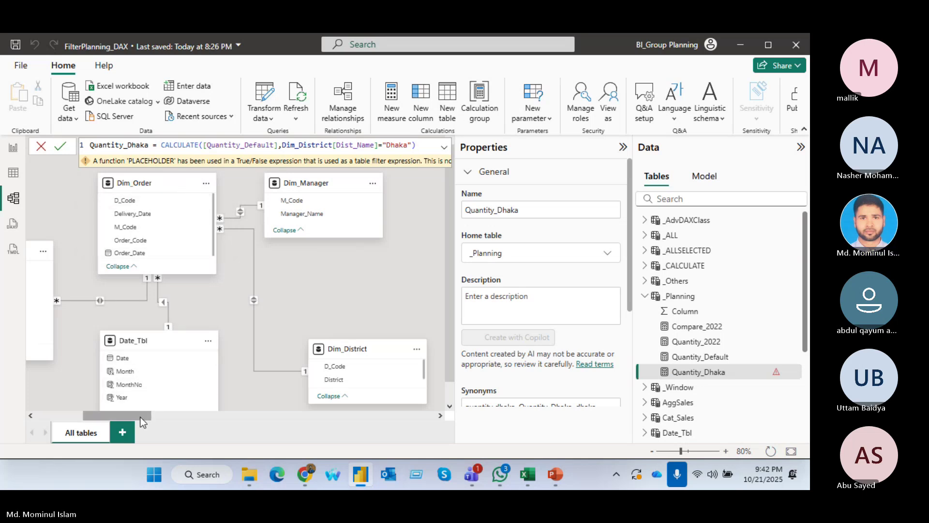
{"action": "mouse_move", "coordinate": [140, 418]}
{"action": "left_mouse_down"}
{"action": "mouse_move", "coordinate": [109, 417]}
{"action": "mouse_move", "coordinate": [139, 415]}
{"action": "mouse_move", "coordinate": [123, 419]}
{"action": "left_mouse_up"}
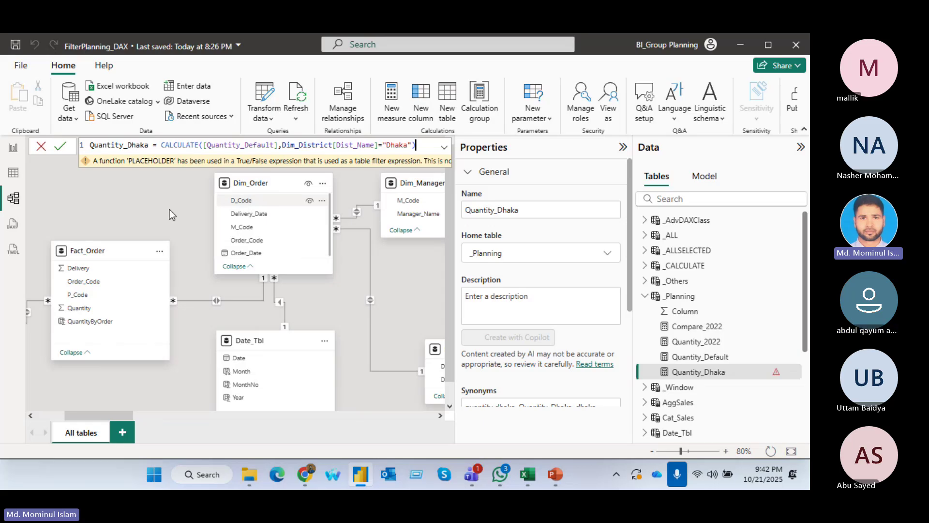
{"action": "left_click", "coordinate": [17, 177]}
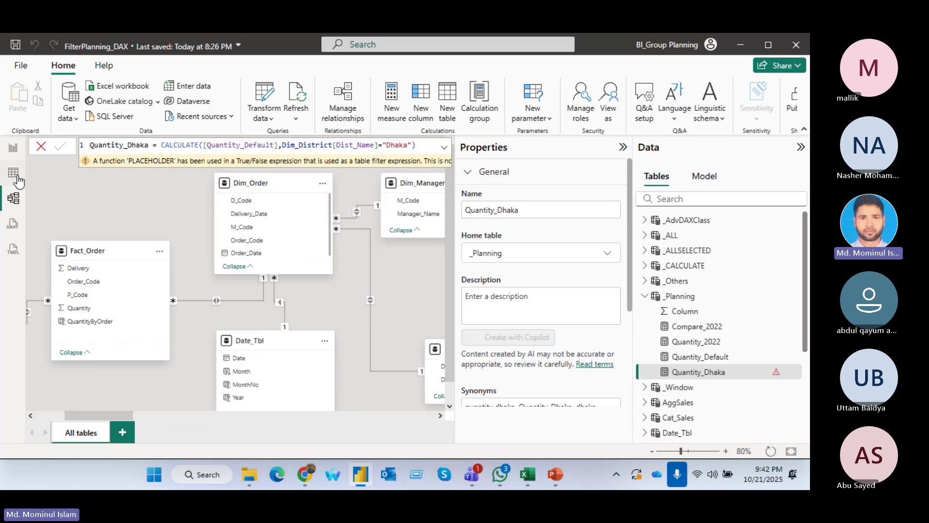
Step: In the report view, replace the Quantity_Dhaka filter condition with Dim_District[D_Code]=6, close the function and commit the measure
{"action": "left_click", "coordinate": [12, 150]}
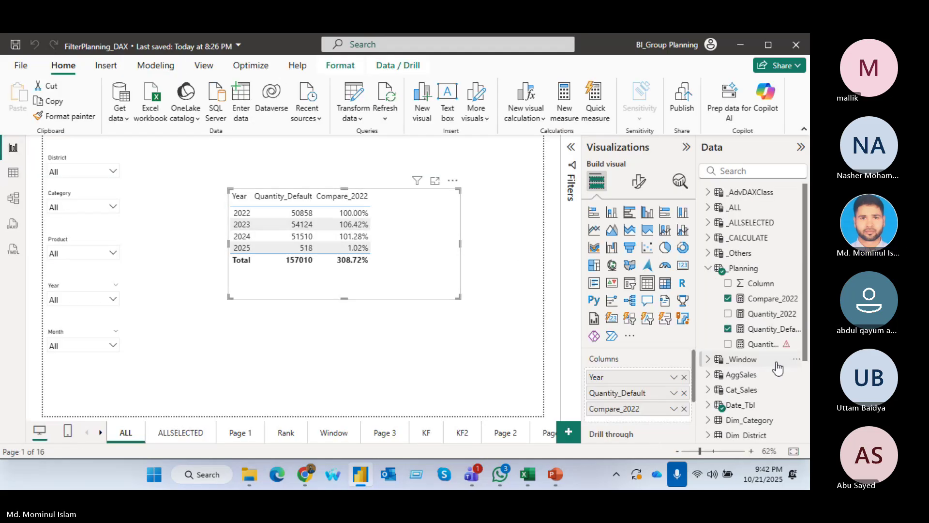
{"action": "left_click", "coordinate": [763, 344]}
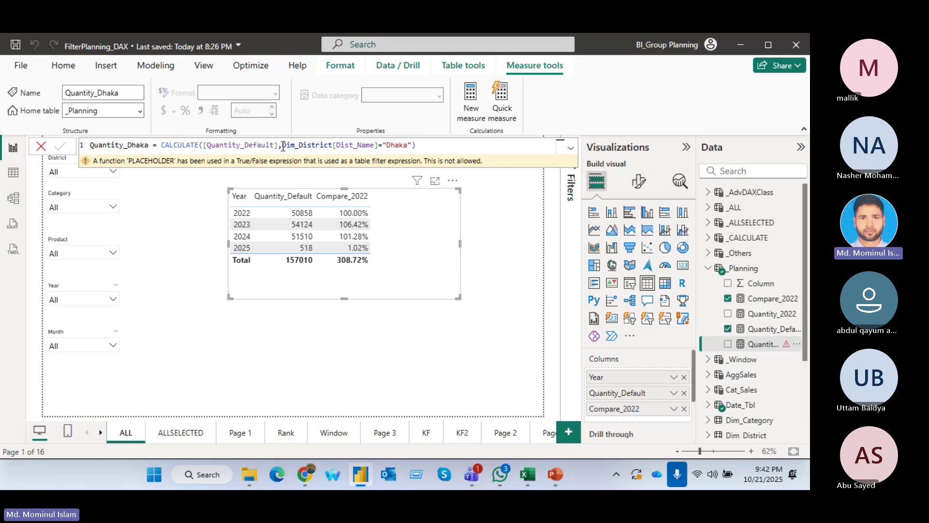
{"action": "left_click_drag", "start_coordinate": [282, 146], "coordinate": [374, 144]}
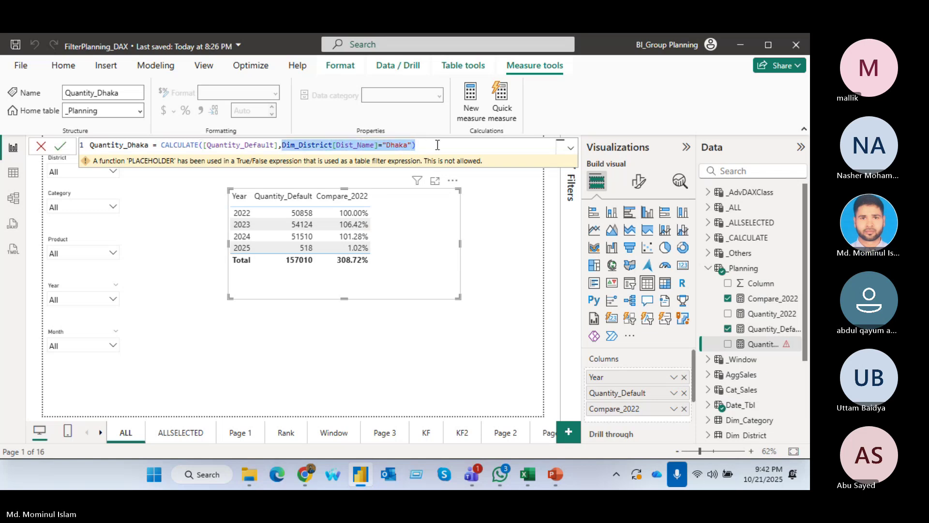
{"action": "type", "text": "distri"}
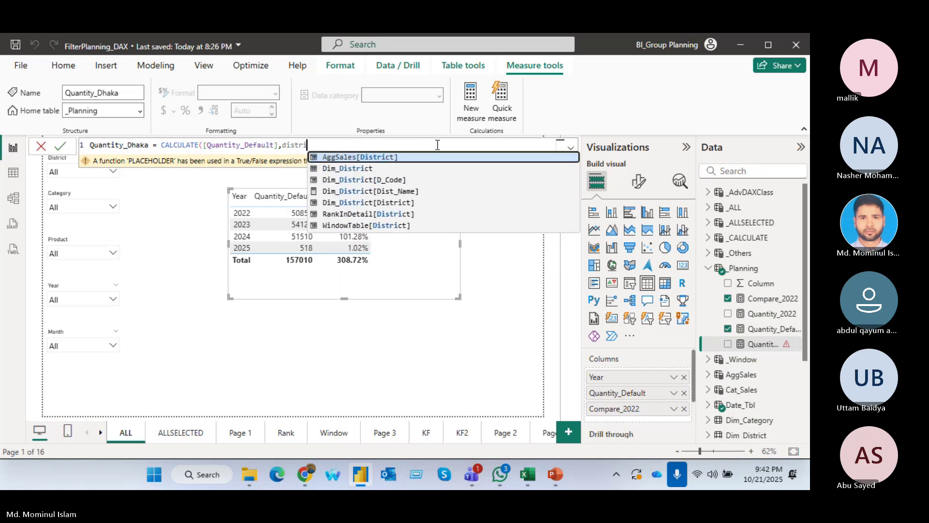
{"action": "type", "text": "ct"}
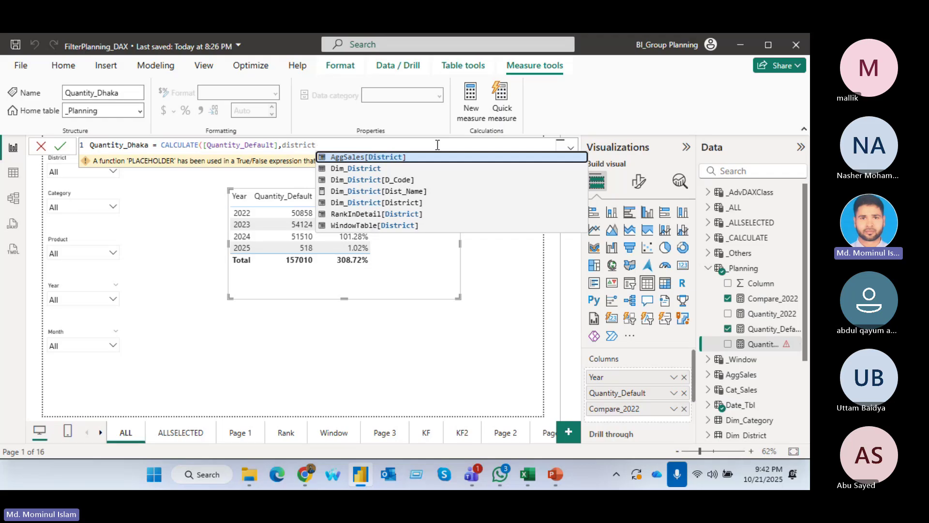
{"action": "key", "text": "Down"}
{"action": "key", "text": "Down"}
{"action": "key", "text": "Down"}
{"action": "key", "text": "Down"}
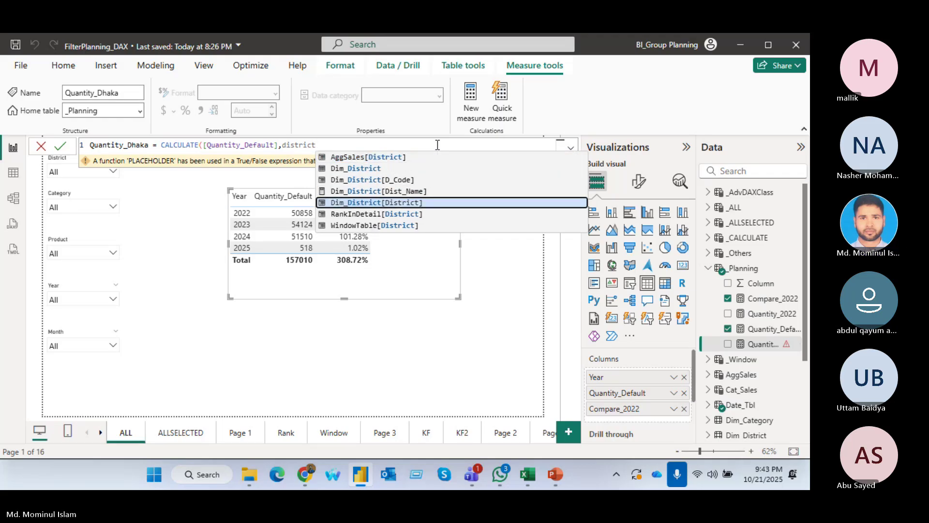
{"action": "key", "text": "Up"}
{"action": "key", "text": "Up"}
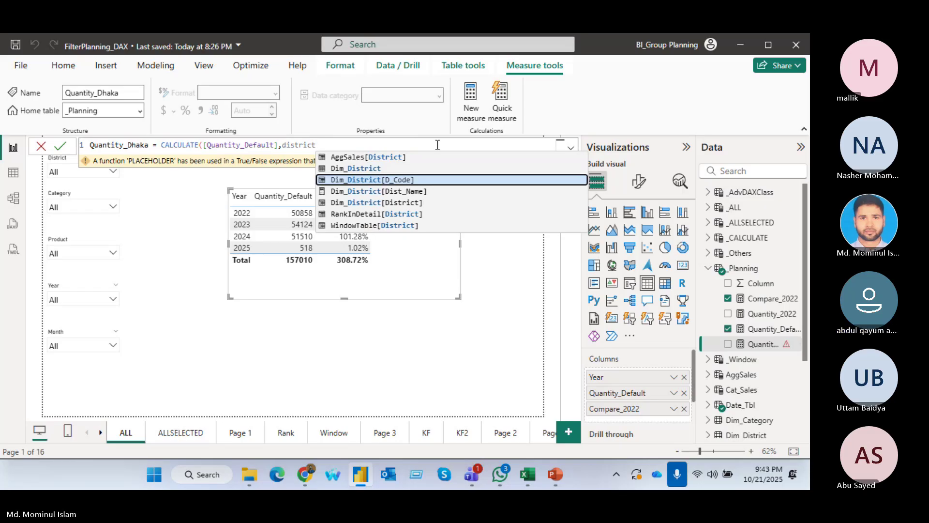
{"action": "key", "text": "Tab"}
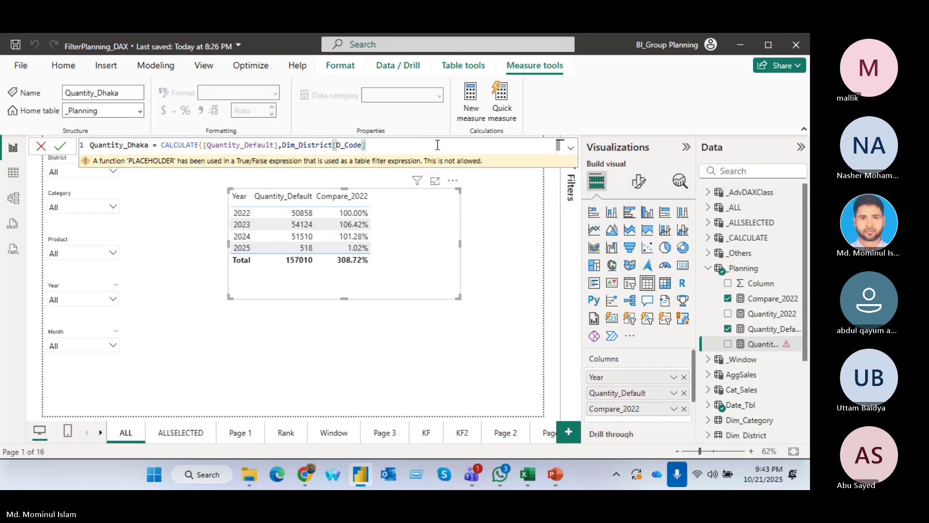
{"action": "type", "text": "=6)"}
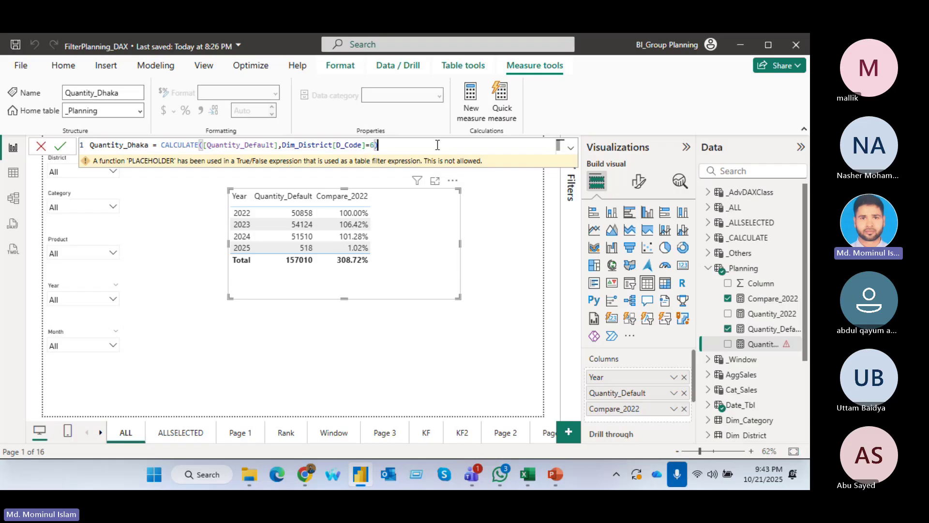
{"action": "key", "text": "Return"}
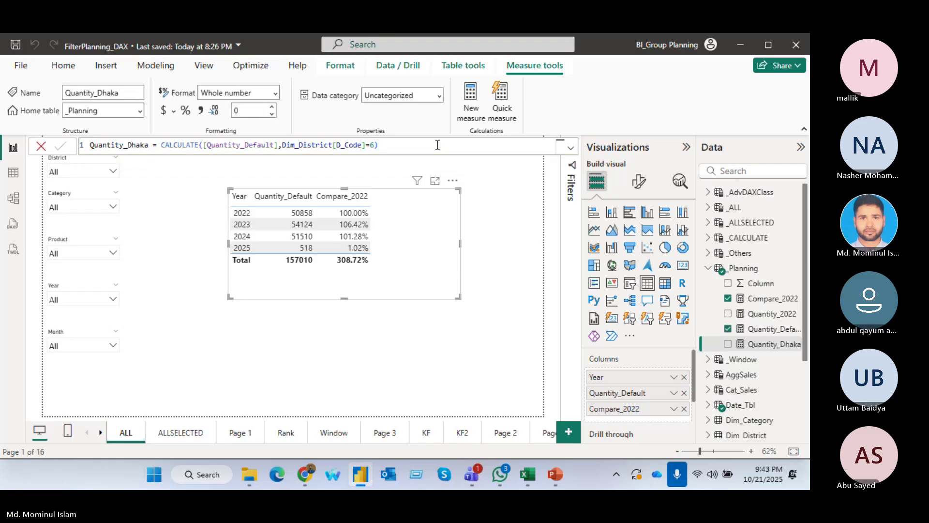
Step: Remove the D_Code=6 condition from the Quantity_Dhaka formula and use Dim_District[District] as the filter field
{"action": "left_click", "coordinate": [437, 145]}
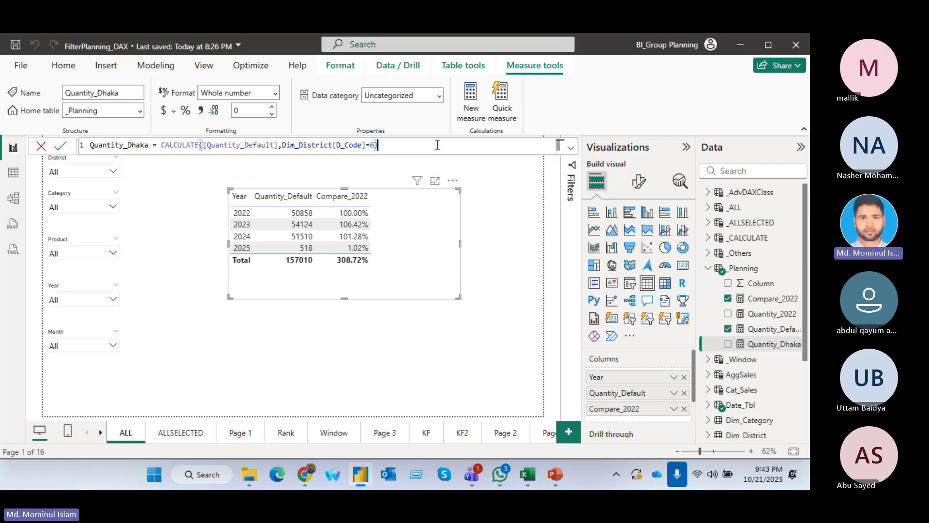
{"action": "key", "text": "BackSpace"}
{"action": "key", "text": "BackSpace"}
{"action": "key", "text": "BackSpace"}
{"action": "key", "text": "BackSpace"}
{"action": "key", "text": "BackSpace"}
{"action": "key", "text": "BackSpace"}
{"action": "key", "text": "BackSpace"}
{"action": "key", "text": "BackSpace"}
{"action": "key", "text": "BackSpace"}
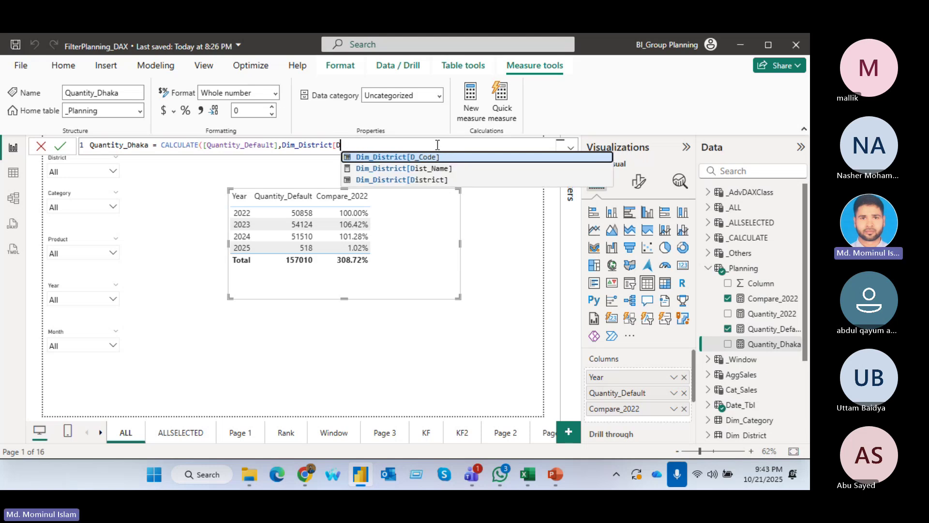
{"action": "key", "text": "Down"}
{"action": "key", "text": "Down"}
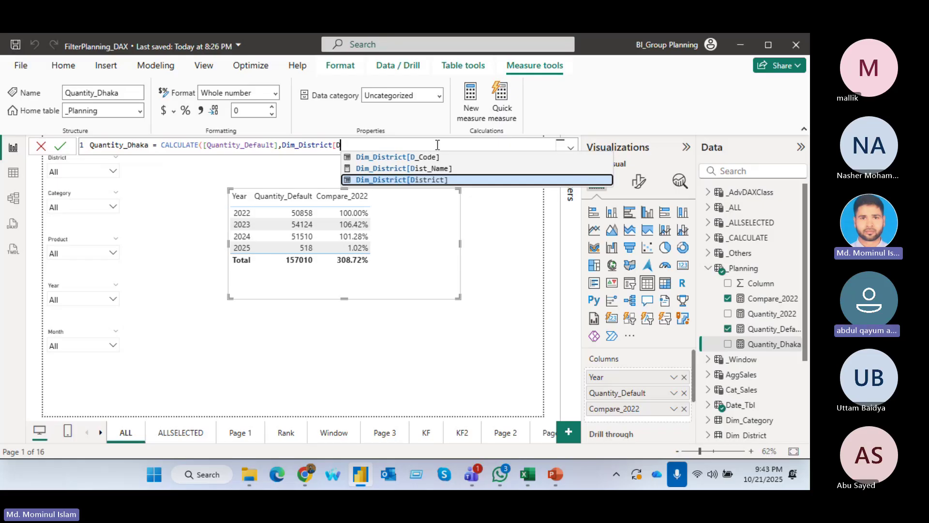
{"action": "key", "text": "Up"}
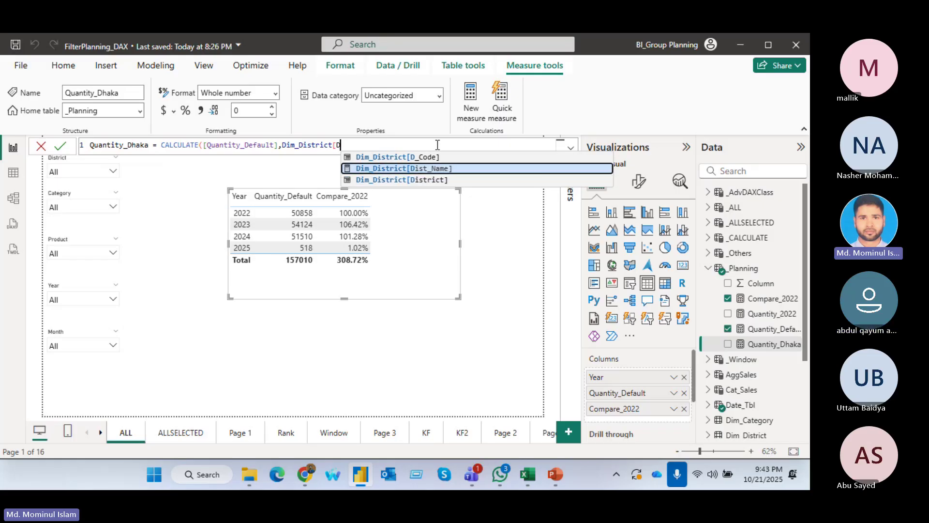
{"action": "key", "text": "Down"}
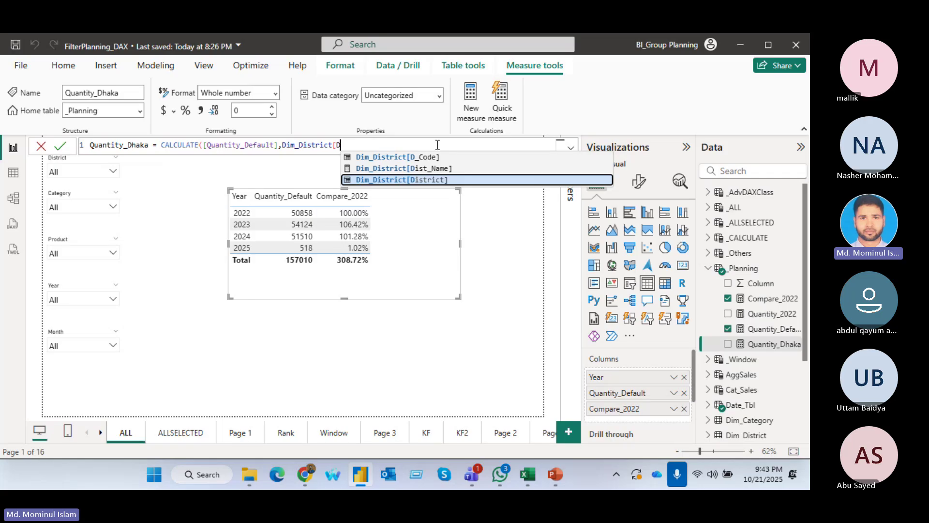
{"action": "key", "text": "Up"}
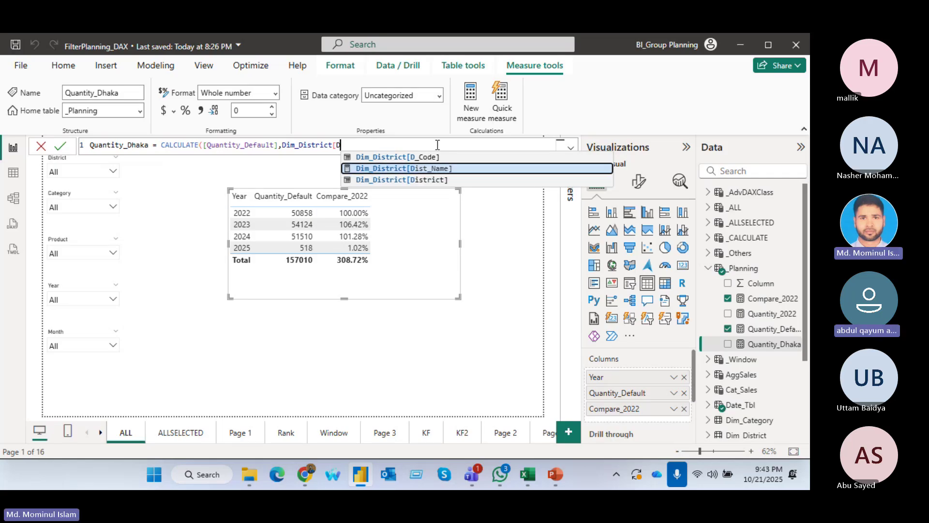
{"action": "key", "text": "Down"}
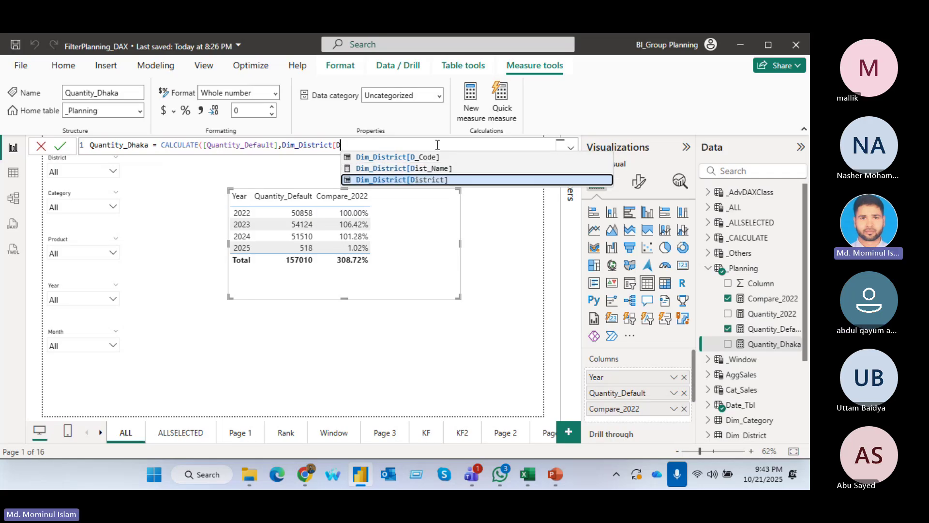
{"action": "key", "text": "Tab"}
Step: Complete the filter condition as ="Dhaka", commit the measure and add Quantity_Dhaka to the yearly table visual
{"action": "type", "text": "="}
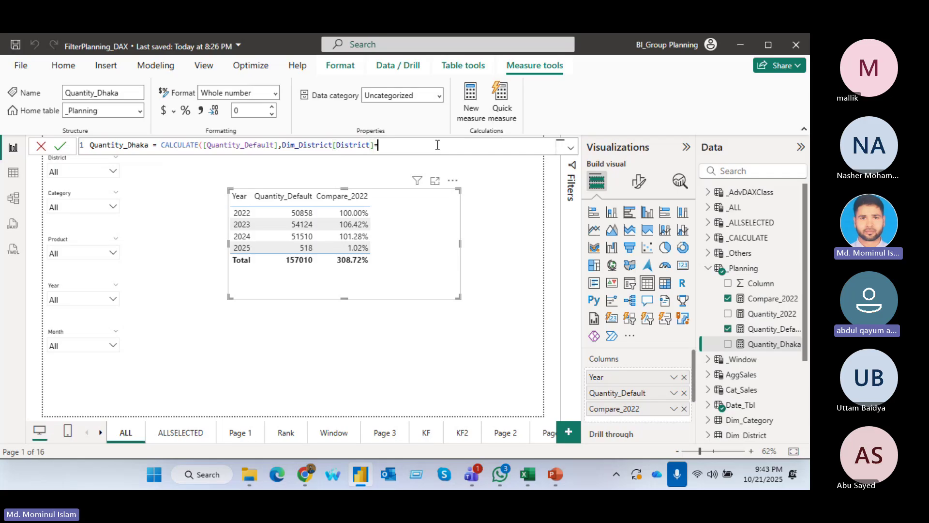
{"action": "type", "text": "\"Dhaka"}
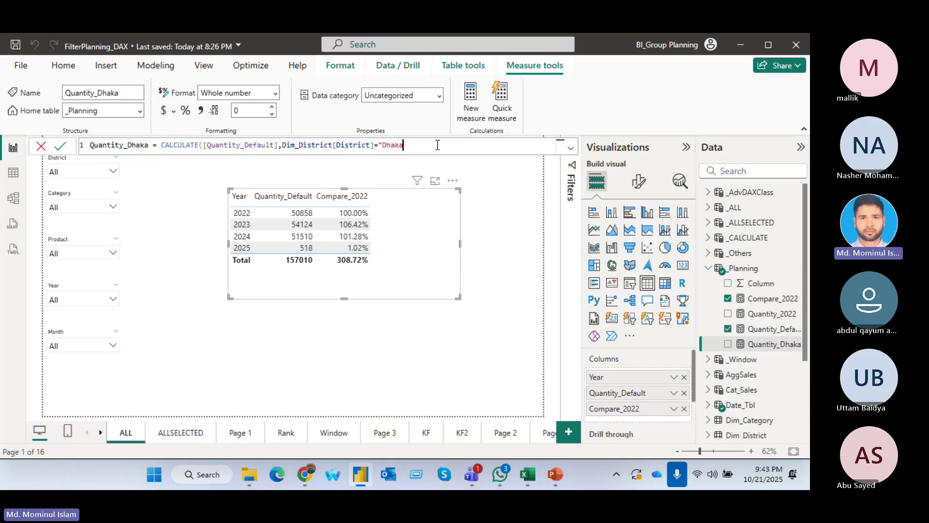
{"action": "type", "text": "\")"}
{"action": "key", "text": "Return"}
{"action": "left_click", "coordinate": [727, 343]}
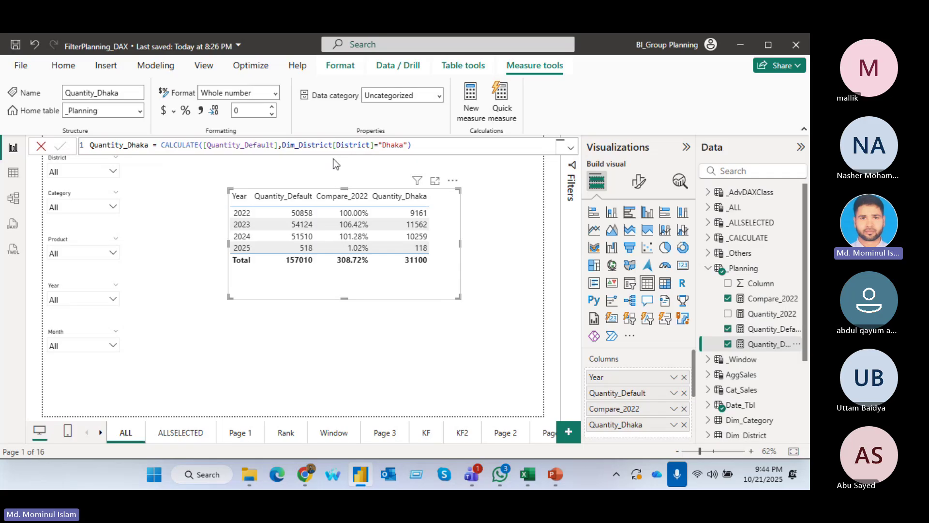
Step: Look up the district codes in Dim_District and replace ="Dhaka" in the Quantity_Dhaka formula with IN {3,4,5}, closing the function
{"action": "mouse_move", "coordinate": [417, 180]}
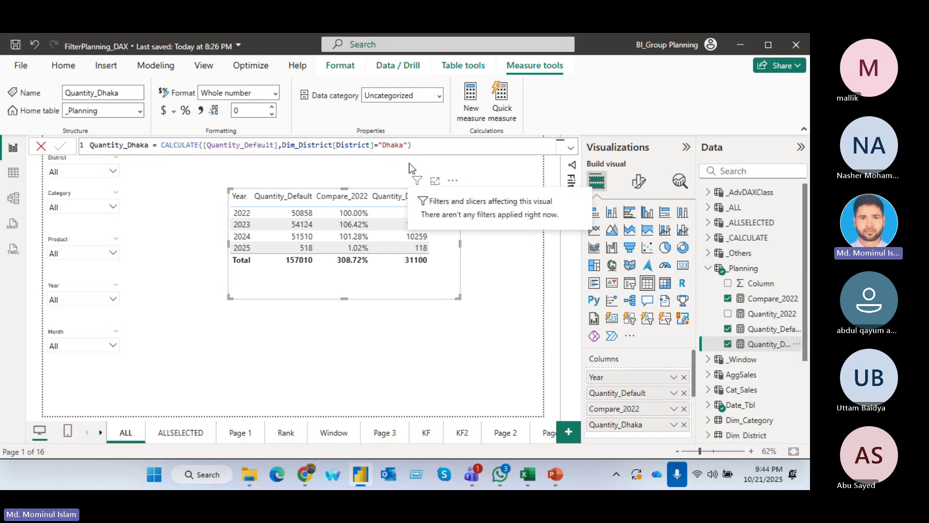
{"action": "left_click", "coordinate": [15, 178]}
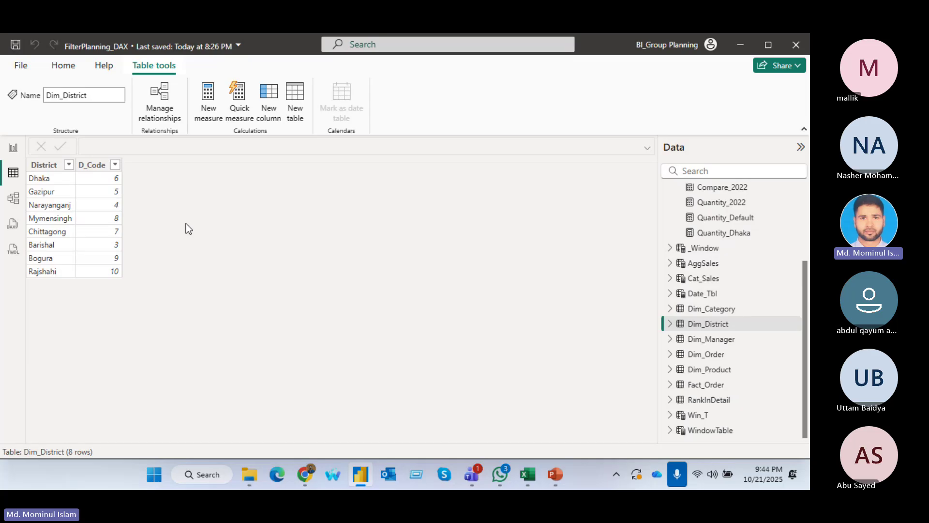
{"action": "left_click", "coordinate": [13, 150]}
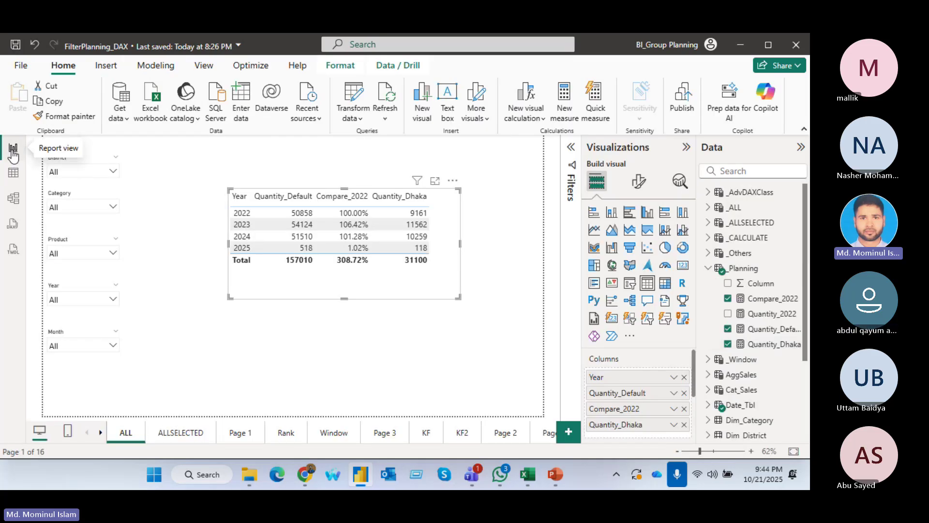
{"action": "left_click", "coordinate": [762, 344]}
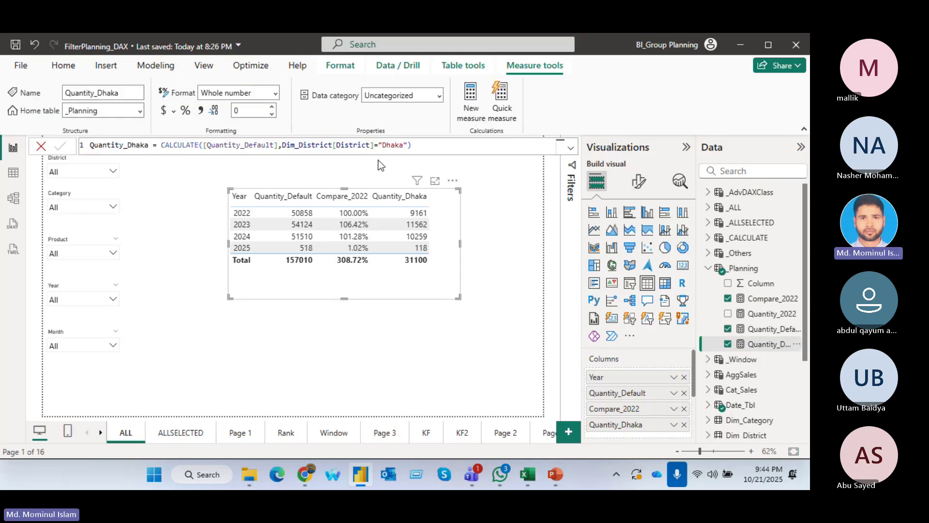
{"action": "left_click_drag", "start_coordinate": [374, 145], "coordinate": [436, 149]}
{"action": "key", "text": "BackSpace"}
{"action": "type", "text": "in"}
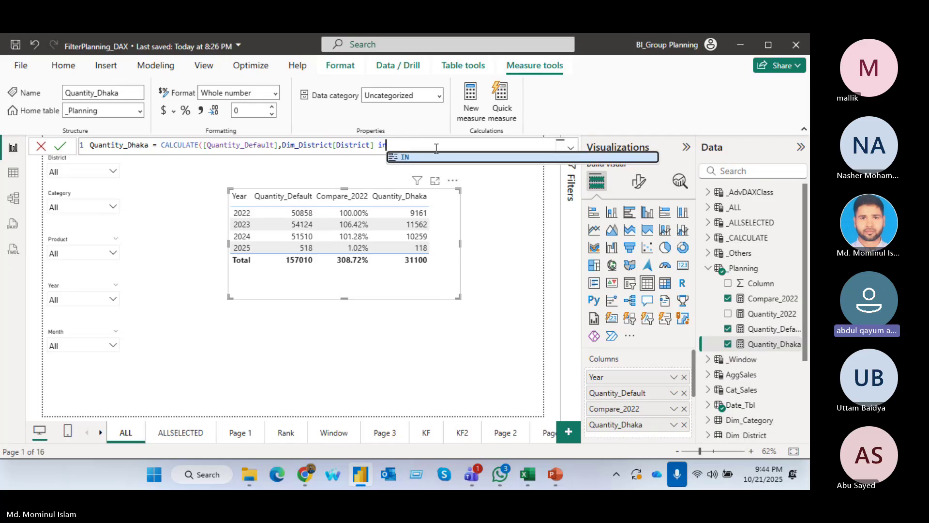
{"action": "key", "text": "Tab"}
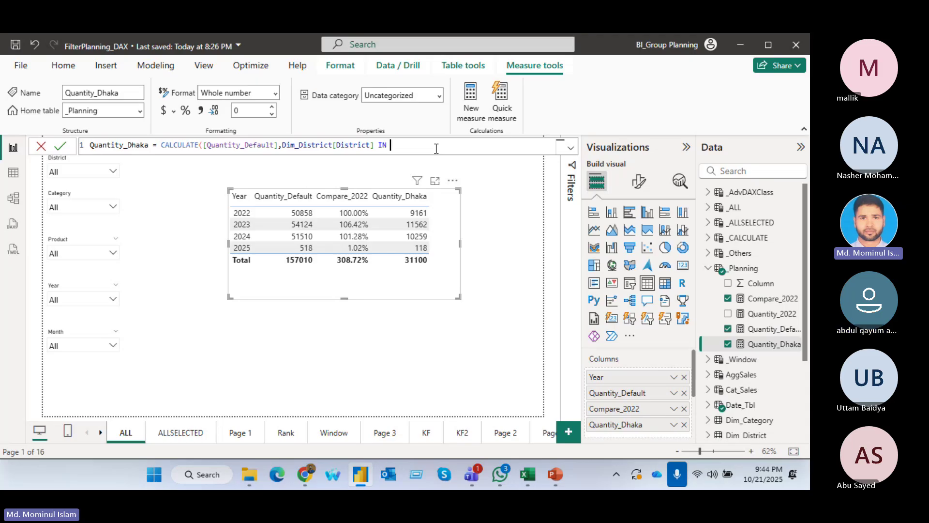
{"action": "type", "text": "{"}
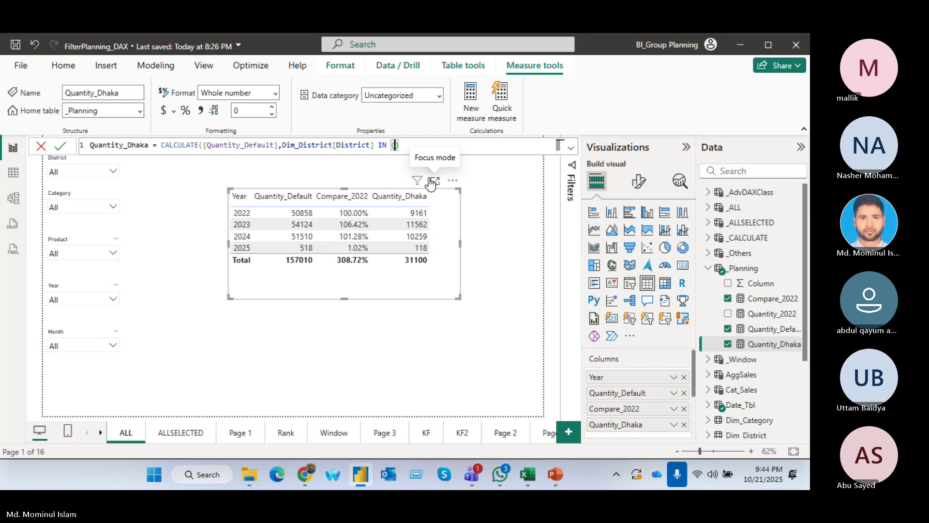
{"action": "type", "text": "\""}
{"action": "type", "text": ",4,5"}
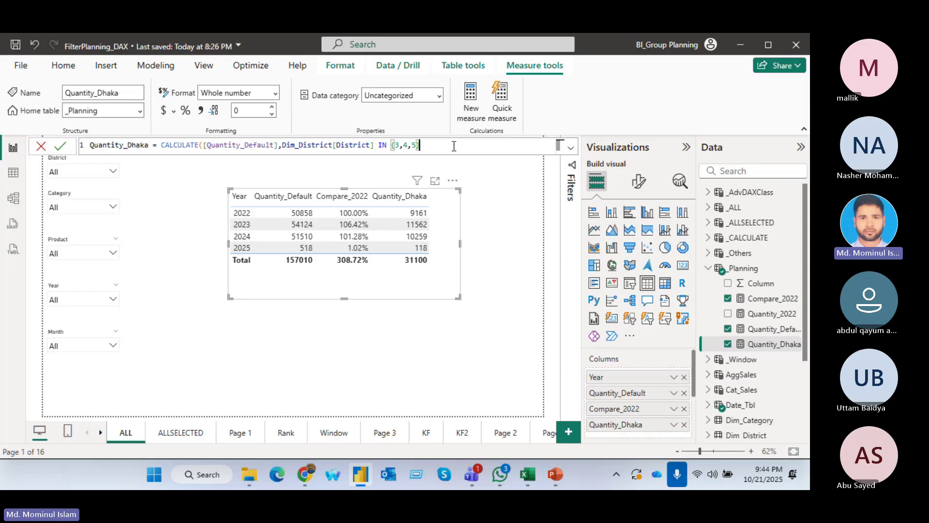
{"action": "type", "text": ")"}
Step: Change the filter field of the Quantity_Dhaka formula to Dim_District[D_Code] and commit the measure
{"action": "left_click_drag", "start_coordinate": [374, 145], "coordinate": [341, 145]}
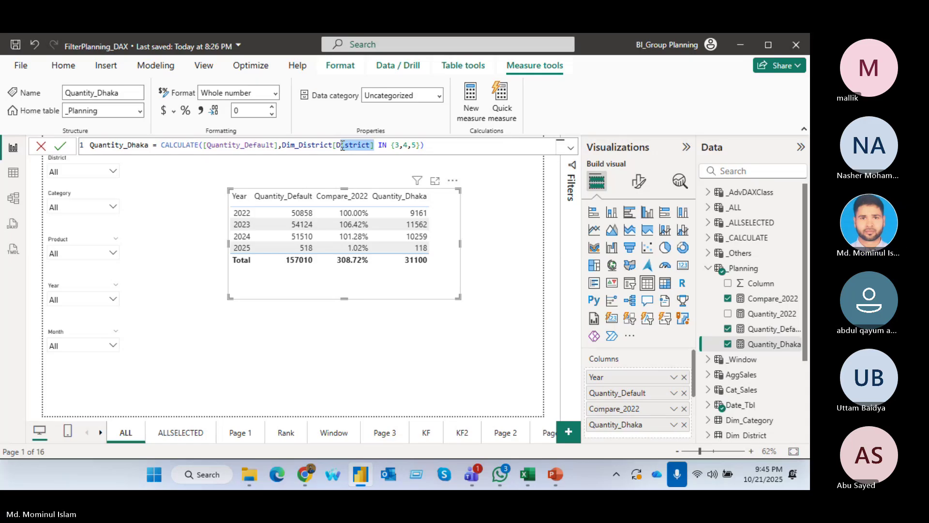
{"action": "key", "text": "BackSpace"}
{"action": "left_click", "coordinate": [382, 157]}
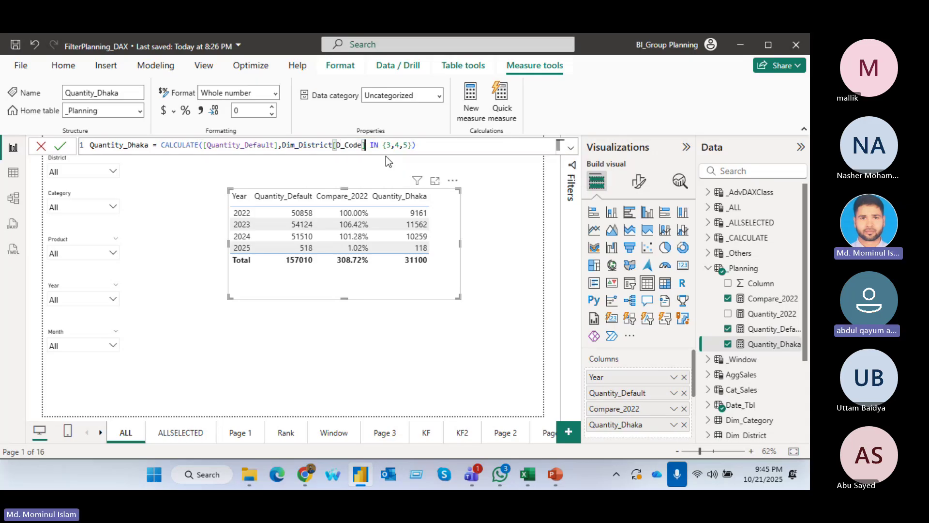
{"action": "left_click", "coordinate": [435, 148]}
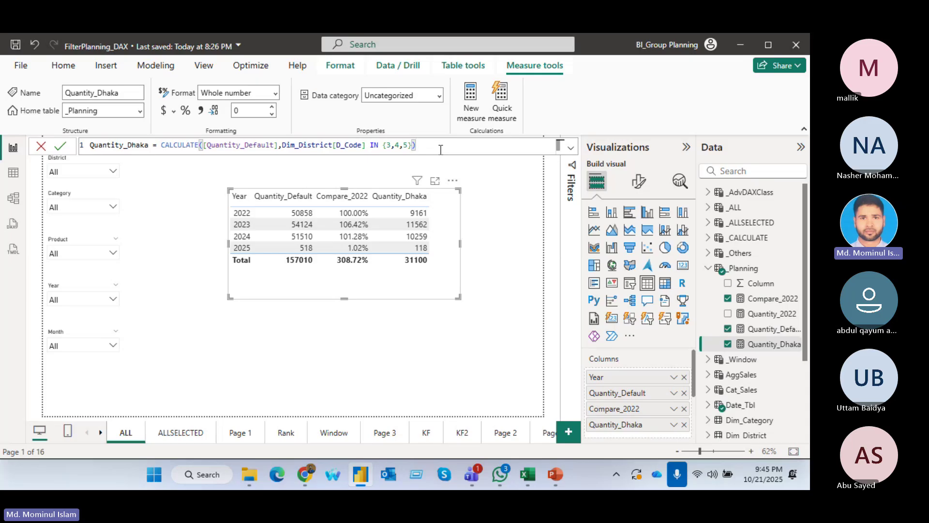
{"action": "key", "text": "Return"}
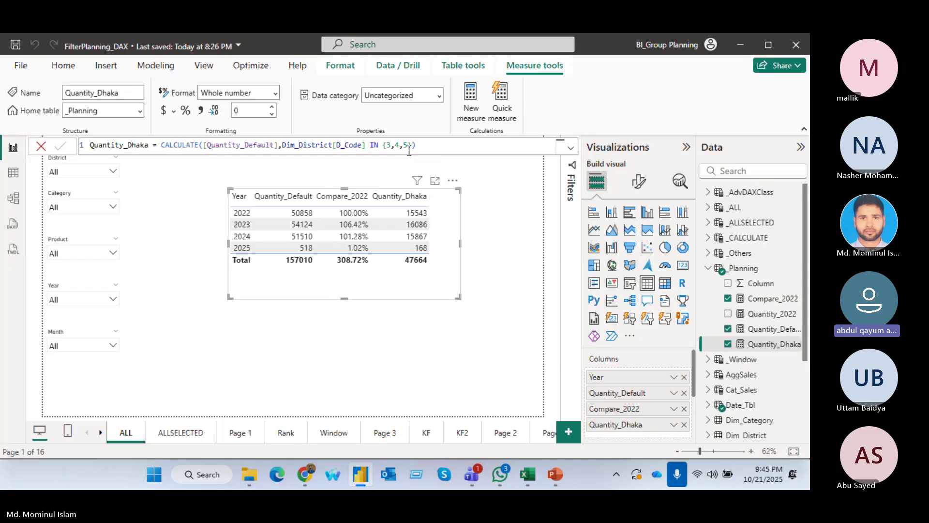
Step: Add Dim_Product[P_Code]=10 as a second filter in the Quantity_Dhaka CALCULATE formula, after the D_Code condition, and commit the measure
{"action": "left_click", "coordinate": [443, 149]}
{"action": "key", "text": "BackSpace"}
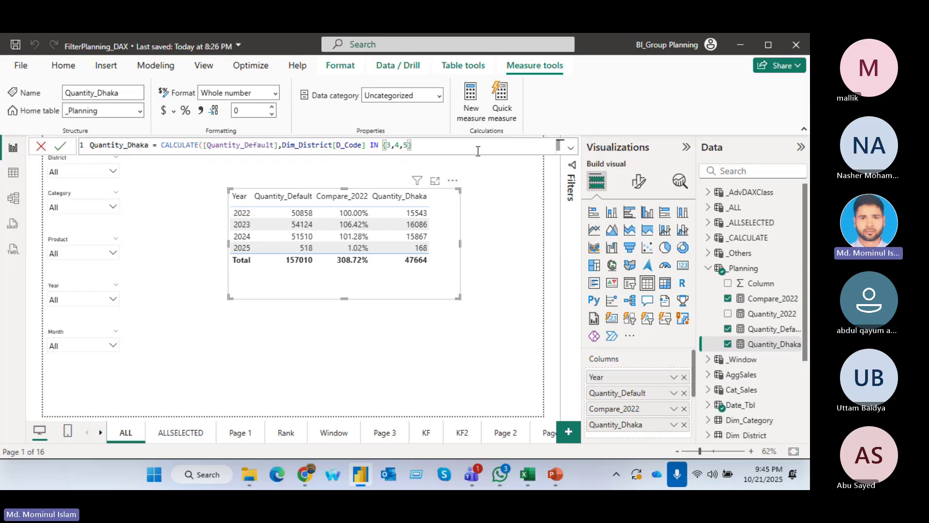
{"action": "type", "text": ","}
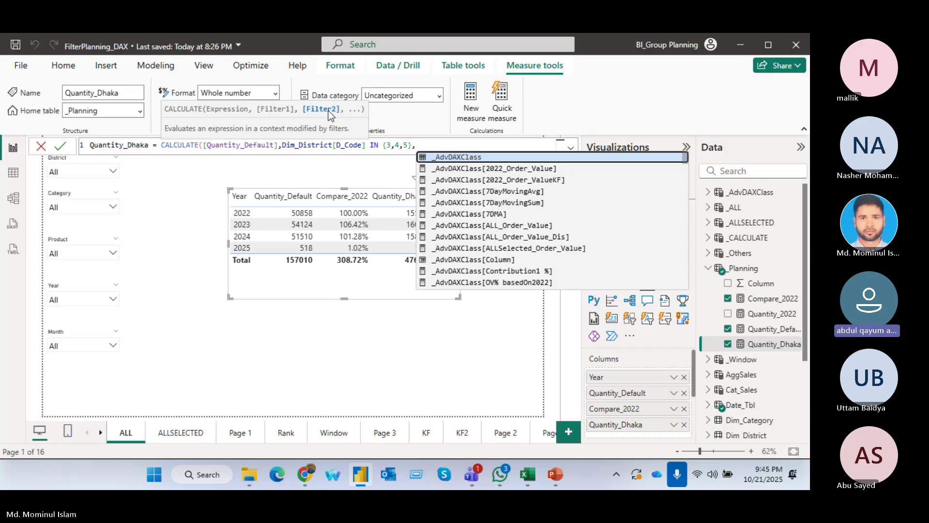
{"action": "type", "text": "pr"}
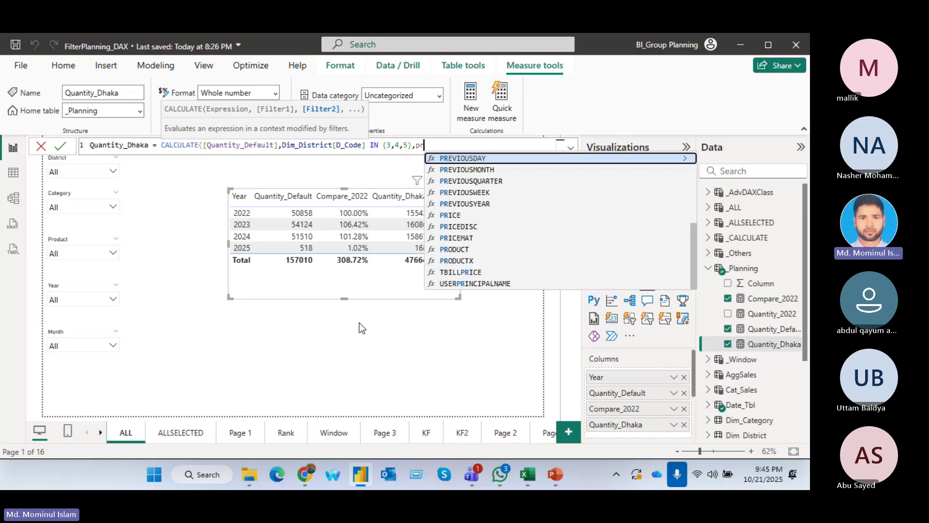
{"action": "type", "text": "o"}
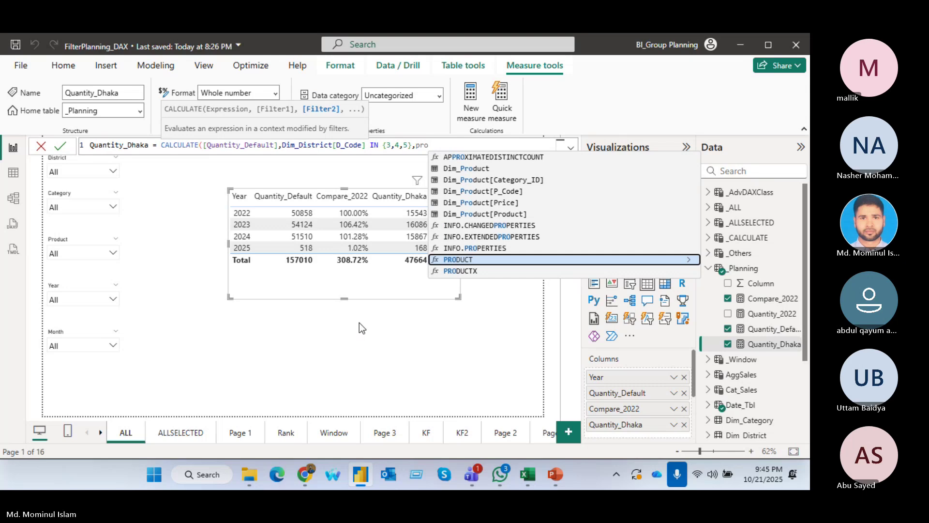
{"action": "key", "text": "Up"}
{"action": "key", "text": "Up"}
{"action": "key", "text": "Up"}
{"action": "key", "text": "Up"}
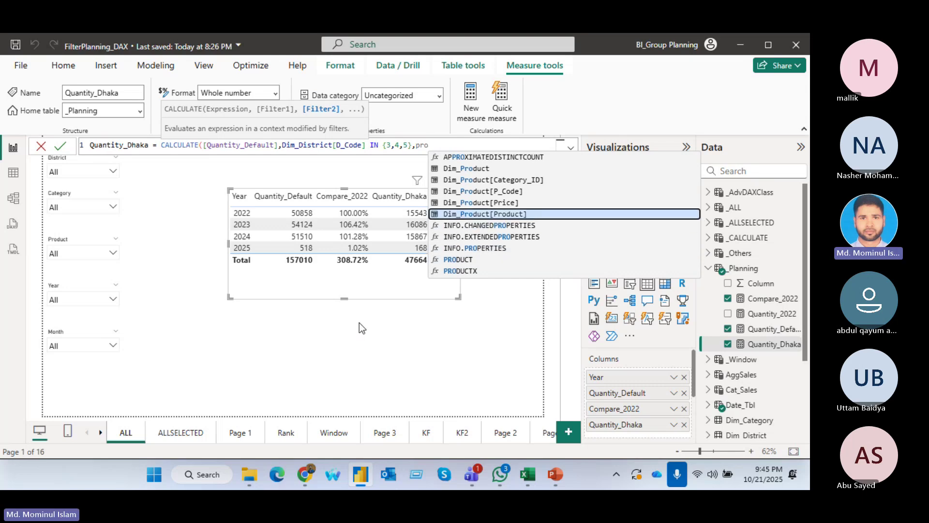
{"action": "key", "text": "Up"}
{"action": "key", "text": "Up"}
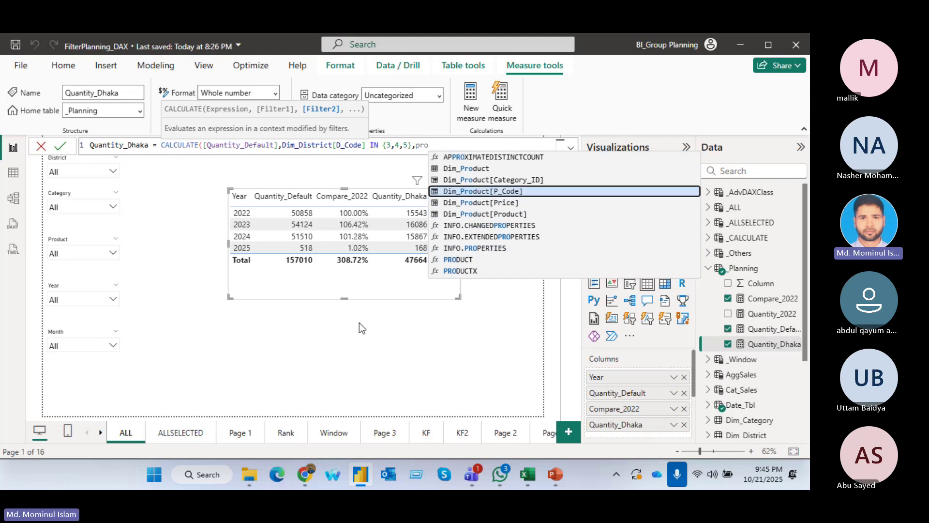
{"action": "key", "text": "Tab"}
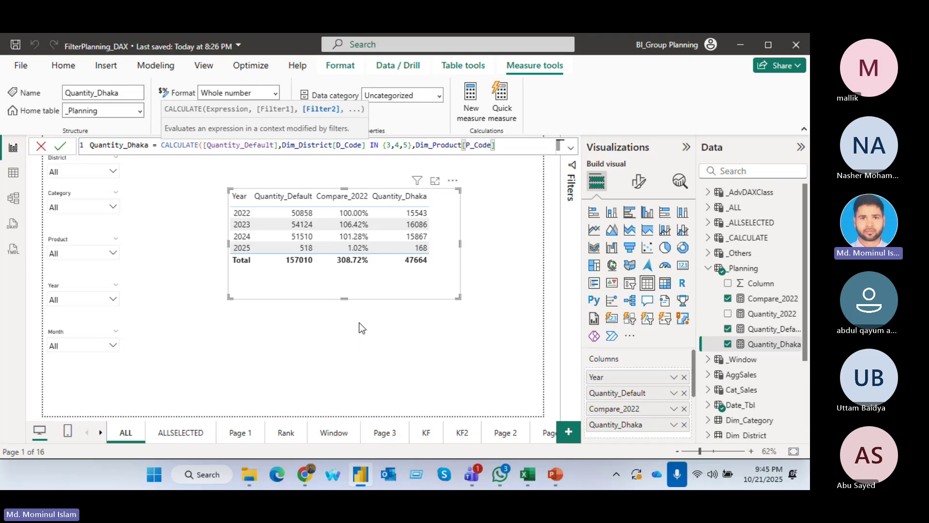
{"action": "type", "text": "=10)"}
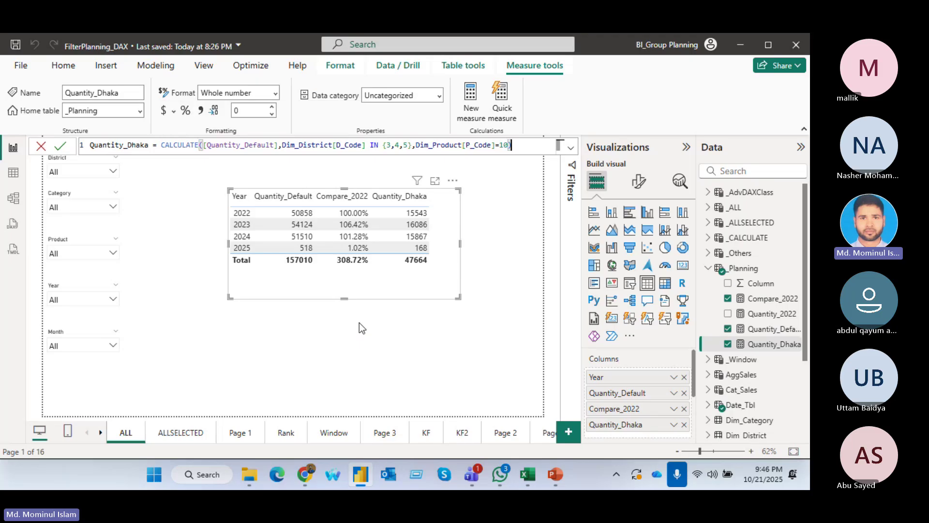
{"action": "key", "text": "Return"}
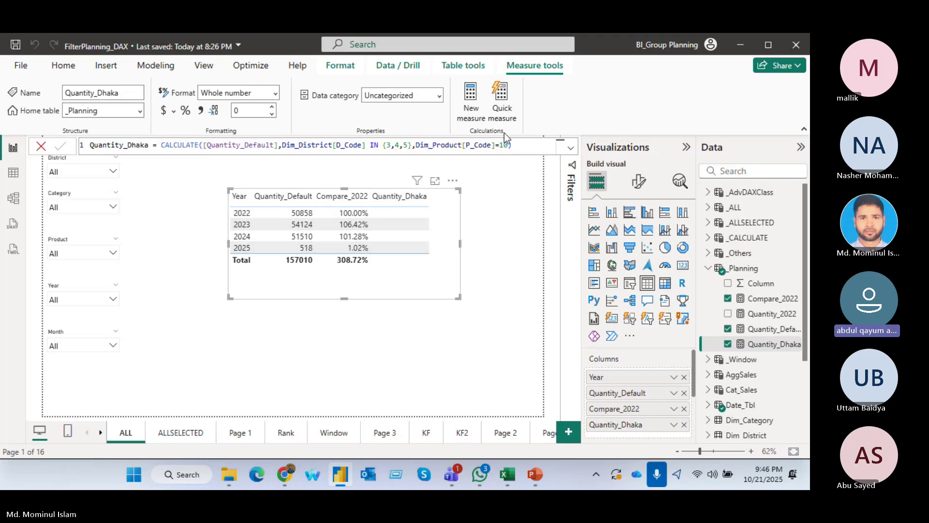
Step: Look up the product codes in Dim_Product, change the P_Code condition in the Quantity_Dhaka formula to 1001 and commit the measure
{"action": "left_click", "coordinate": [15, 175]}
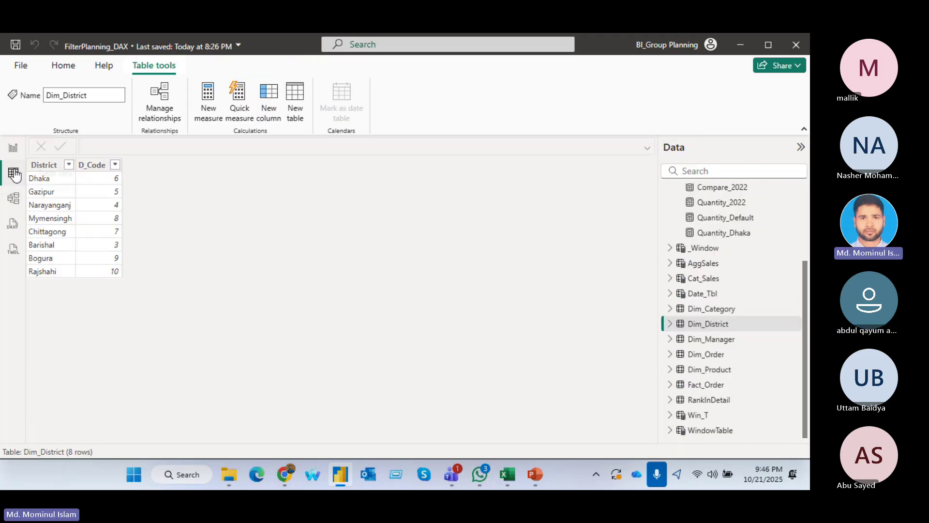
{"action": "left_click", "coordinate": [715, 371]}
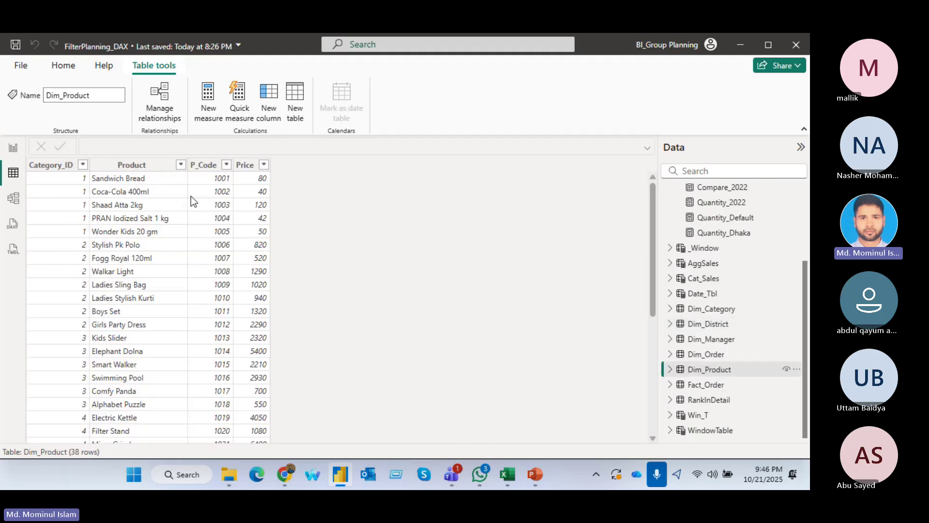
{"action": "scroll", "coordinate": [196, 306], "scroll_direction": "down", "scroll_amount": 3}
{"action": "scroll", "coordinate": [196, 306], "scroll_direction": "up", "scroll_amount": 3}
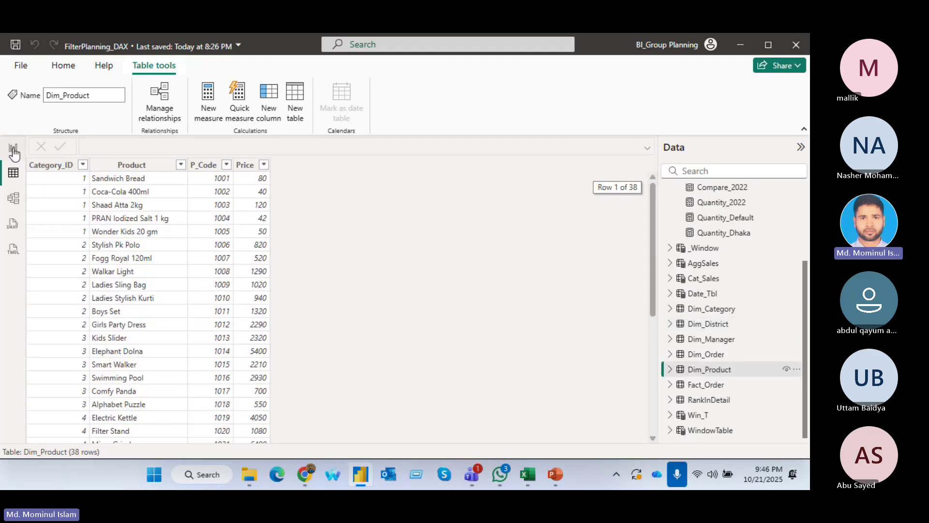
{"action": "left_click", "coordinate": [13, 148]}
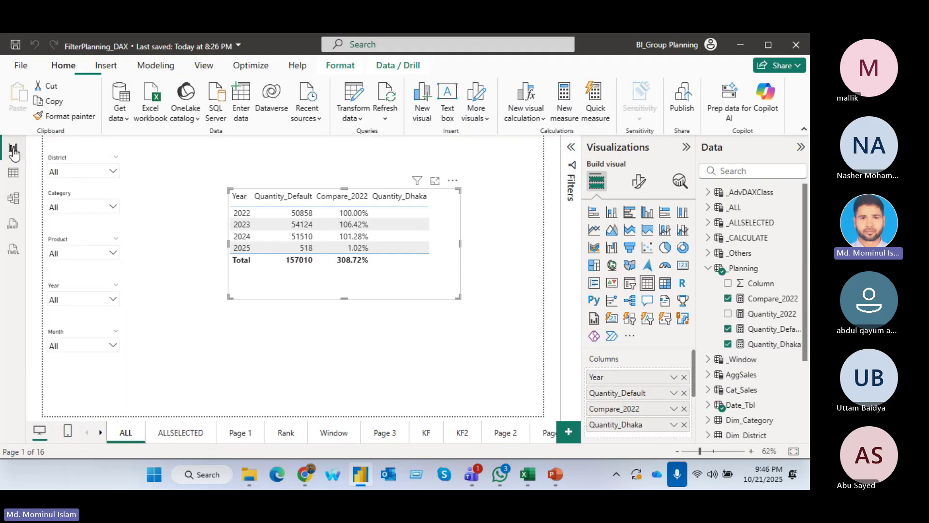
{"action": "left_click", "coordinate": [776, 348]}
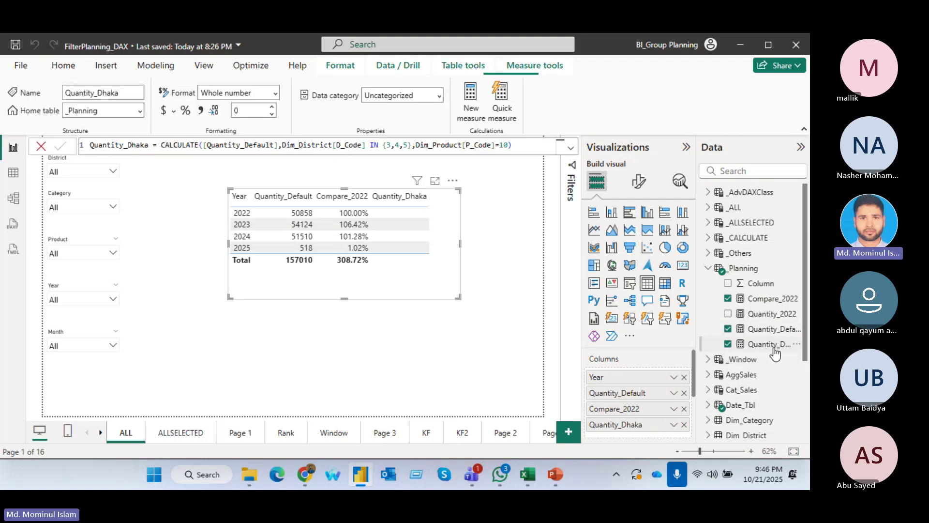
{"action": "left_click", "coordinate": [507, 145]}
{"action": "type", "text": "01"}
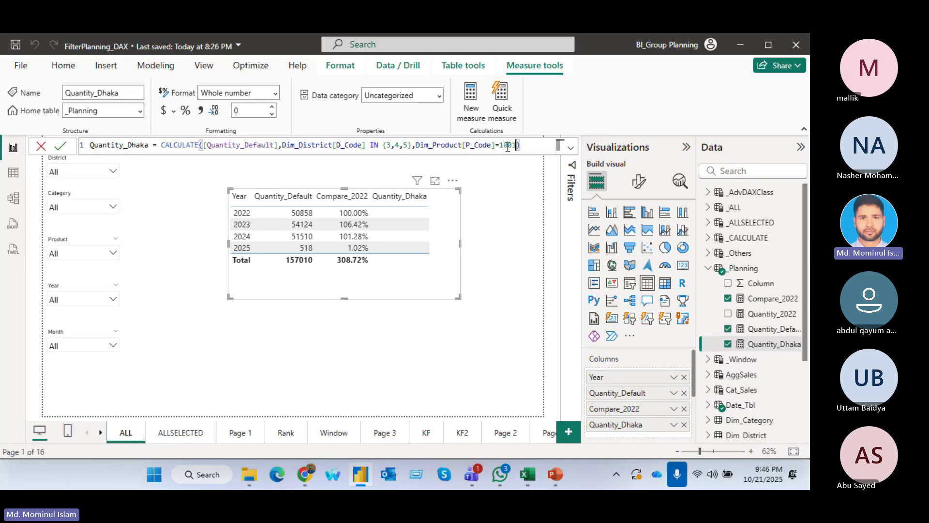
{"action": "key", "text": "Return"}
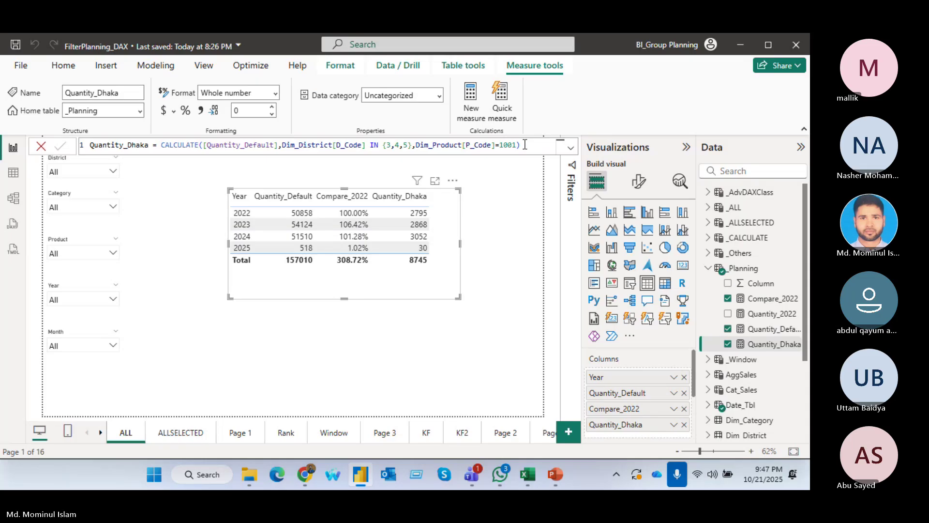
Step: Switch to the PowerPoint presentation and go to the CALCULATE slide about Automatic Context Transition
{"action": "left_click", "coordinate": [525, 144]}
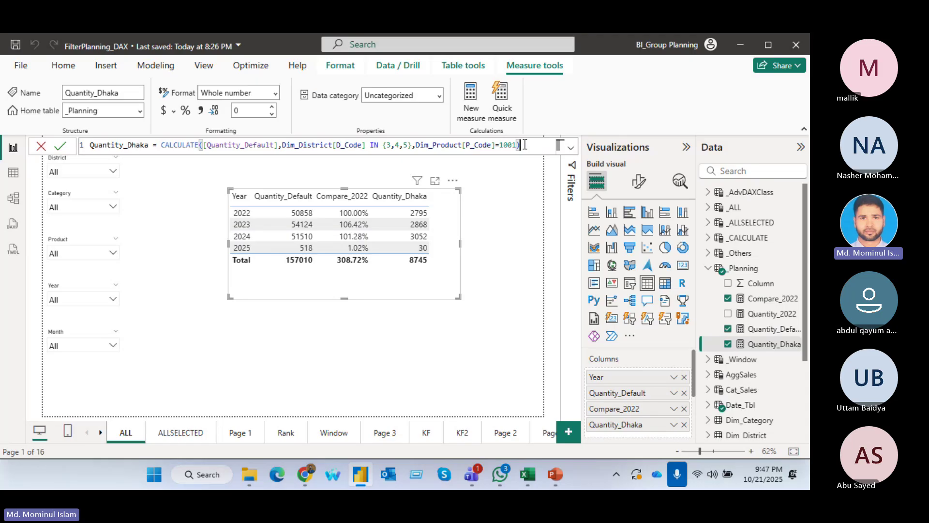
{"action": "key", "text": "alt+Tab"}
{"action": "key", "text": "Tab"}
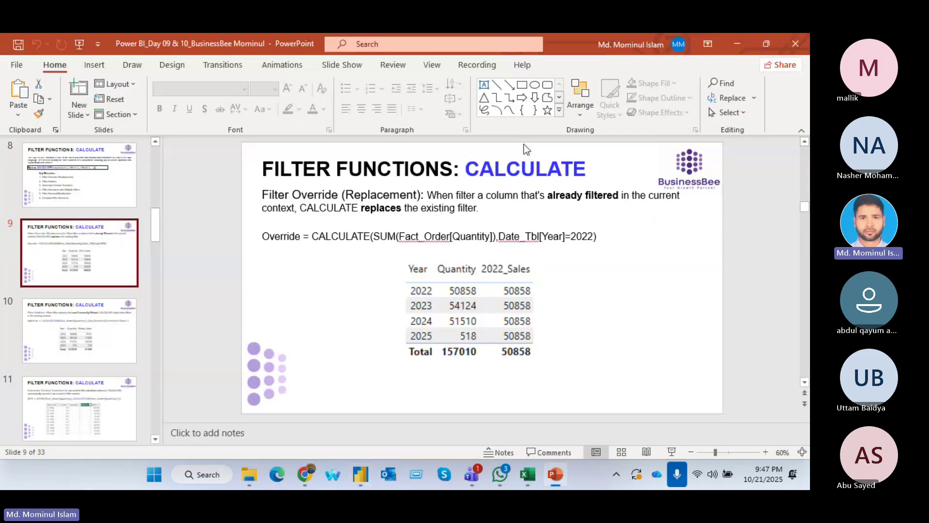
{"action": "key", "text": "Down"}
{"action": "key", "text": "Down"}
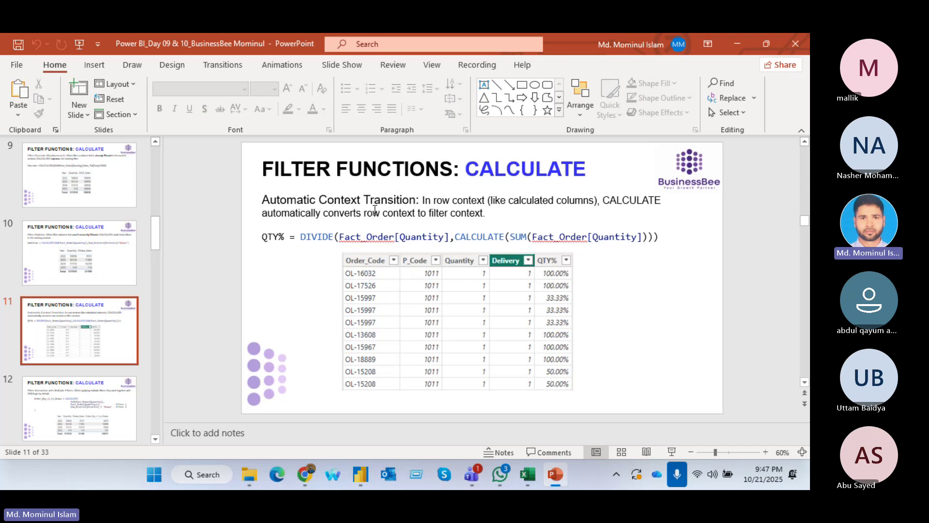
Step: Switch back to Power BI and open the data of the Fact_Order table
{"action": "key", "text": "alt+Tab"}
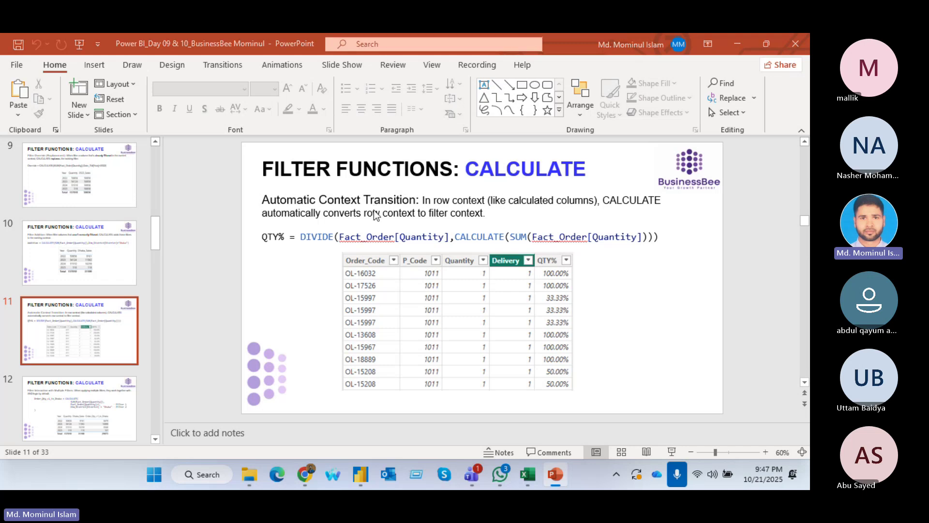
{"action": "scroll", "coordinate": [731, 296], "scroll_direction": "down", "scroll_amount": 3}
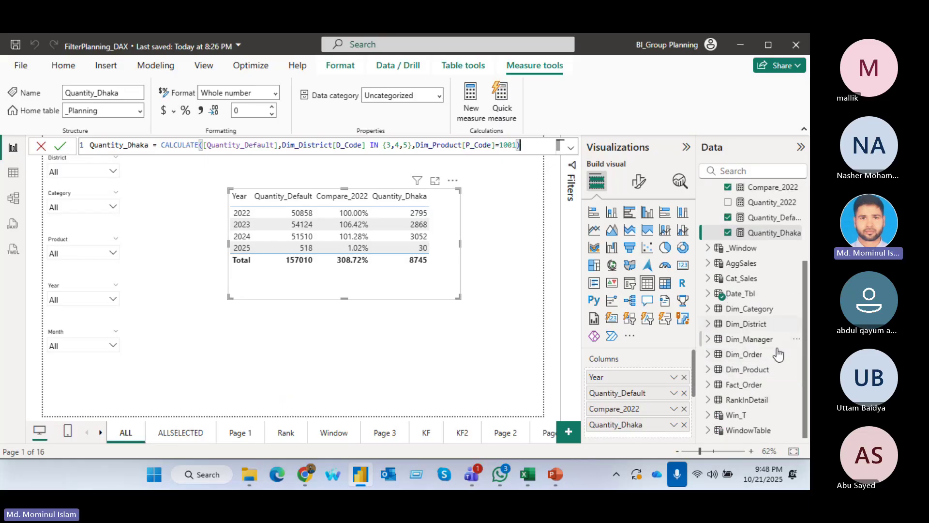
{"action": "left_click", "coordinate": [747, 386]}
{"action": "left_click", "coordinate": [13, 172]}
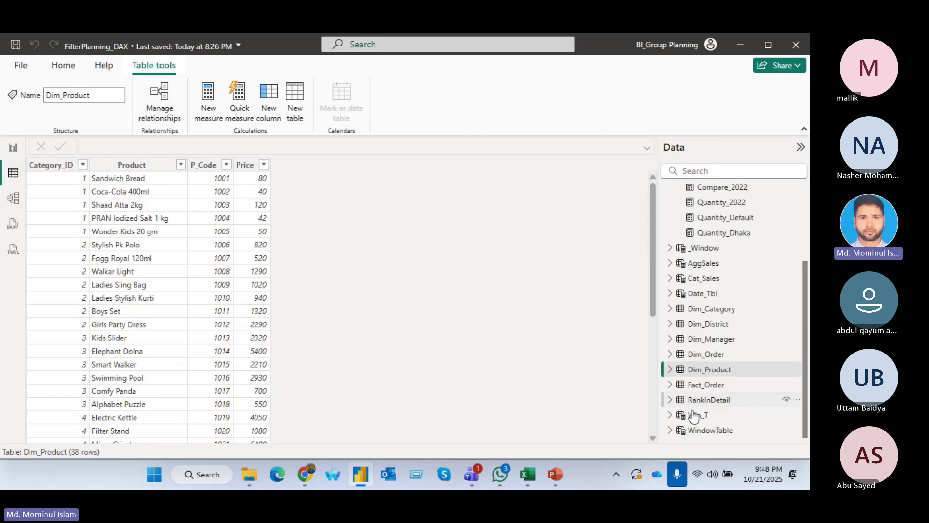
{"action": "left_click", "coordinate": [705, 385]}
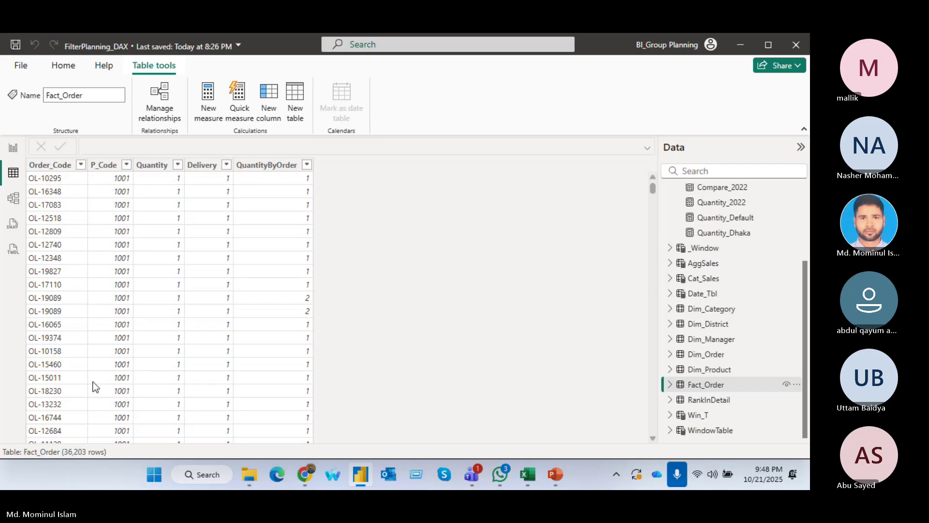
Step: Examine the QuantityByOrder column's formula and compare its values with Quantity for repeated order codes throughout Fact_Order
{"action": "left_click", "coordinate": [40, 166]}
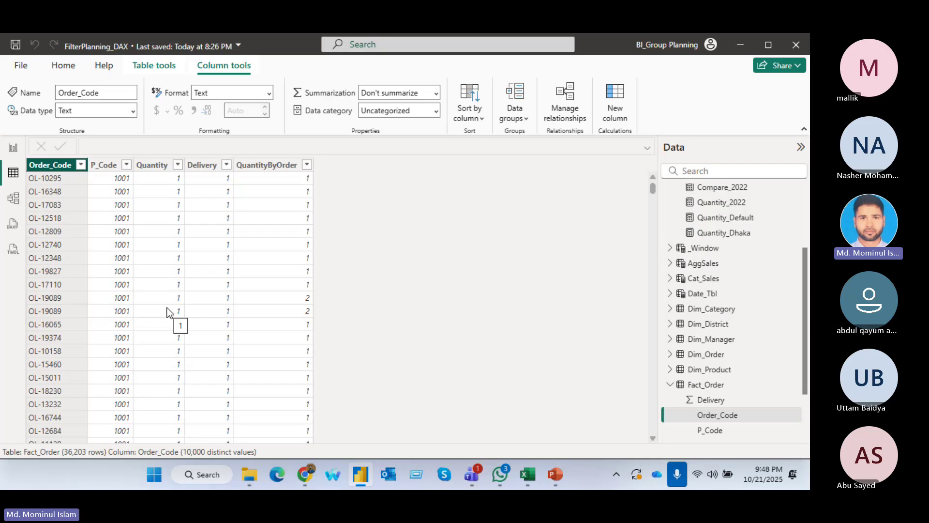
{"action": "left_click", "coordinate": [270, 166]}
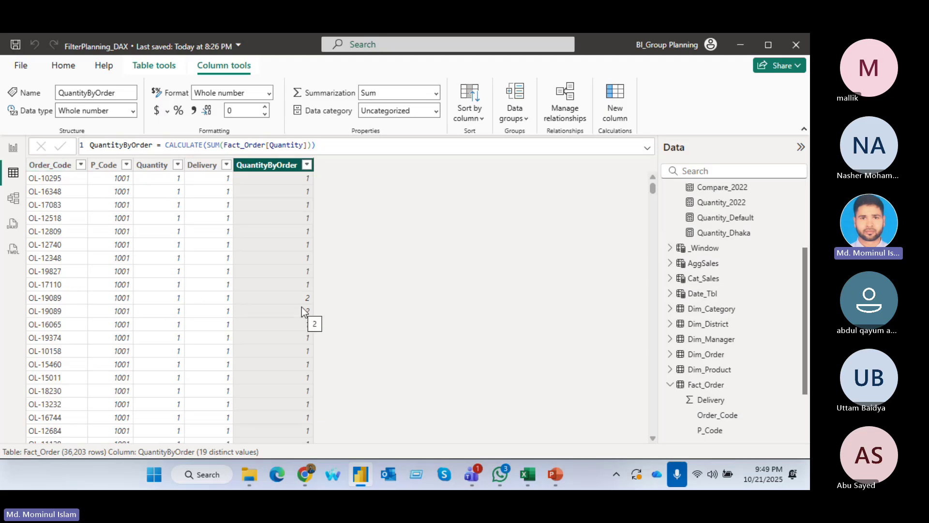
{"action": "scroll", "coordinate": [301, 307], "scroll_direction": "down", "scroll_amount": 9}
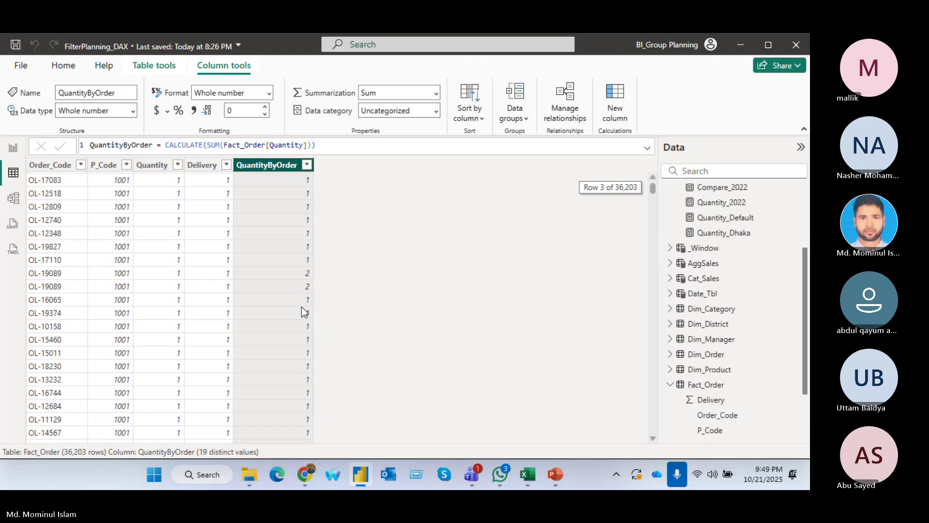
{"action": "scroll", "coordinate": [300, 310], "scroll_direction": "down", "scroll_amount": 20}
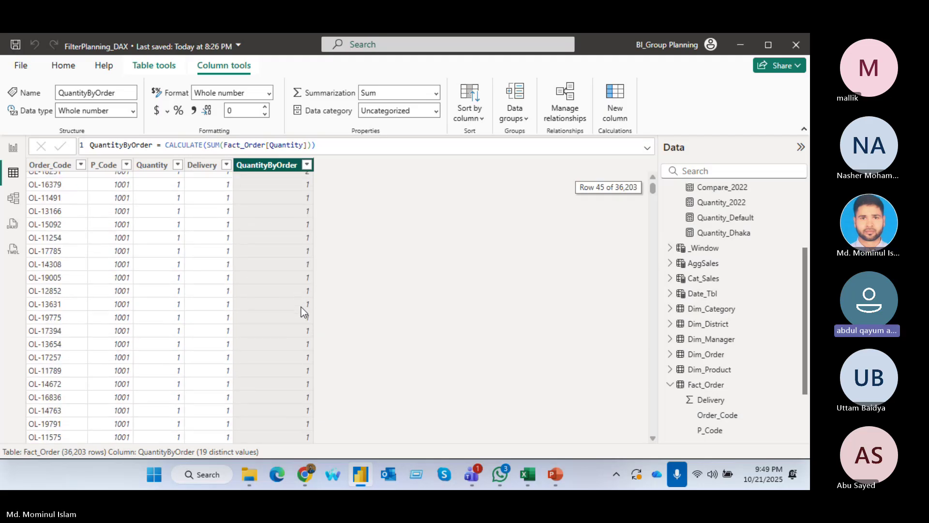
{"action": "scroll", "coordinate": [297, 306], "scroll_direction": "up", "scroll_amount": 20}
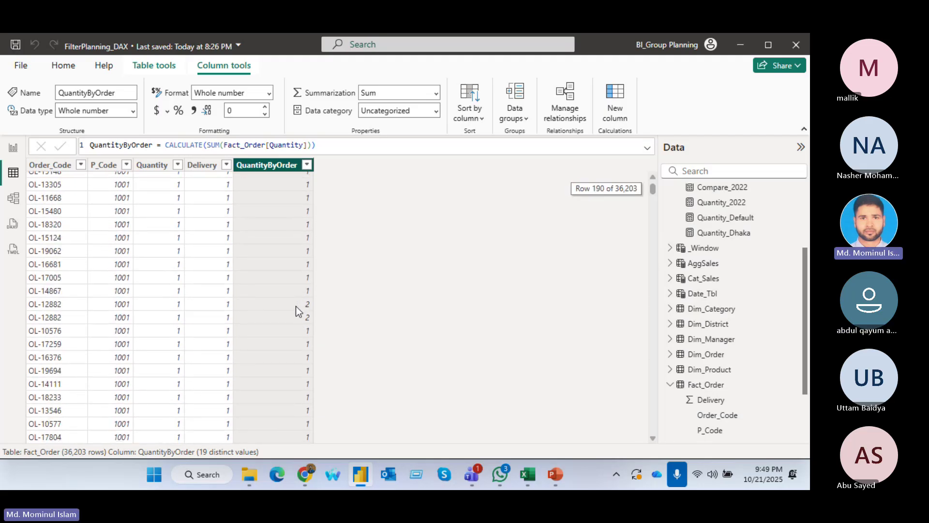
{"action": "scroll", "coordinate": [296, 307], "scroll_direction": "up", "scroll_amount": 15}
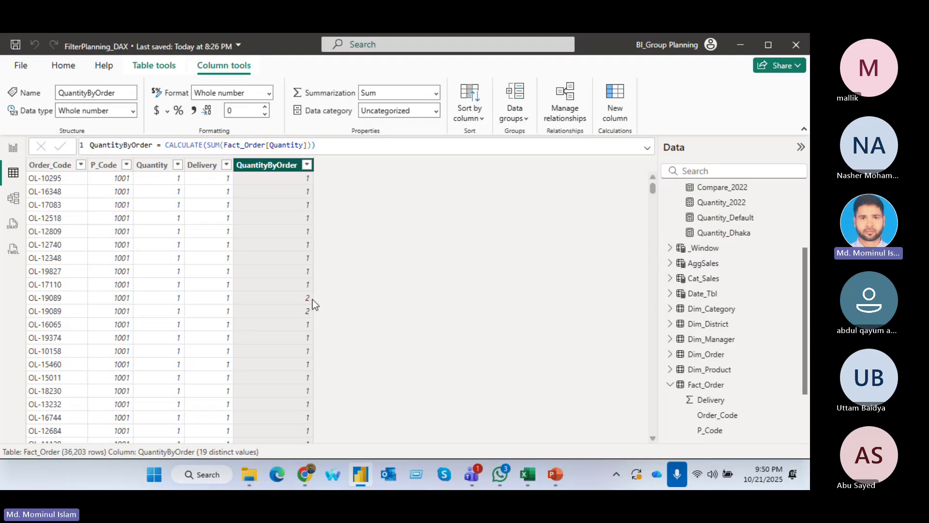
{"action": "left_click", "coordinate": [152, 165]}
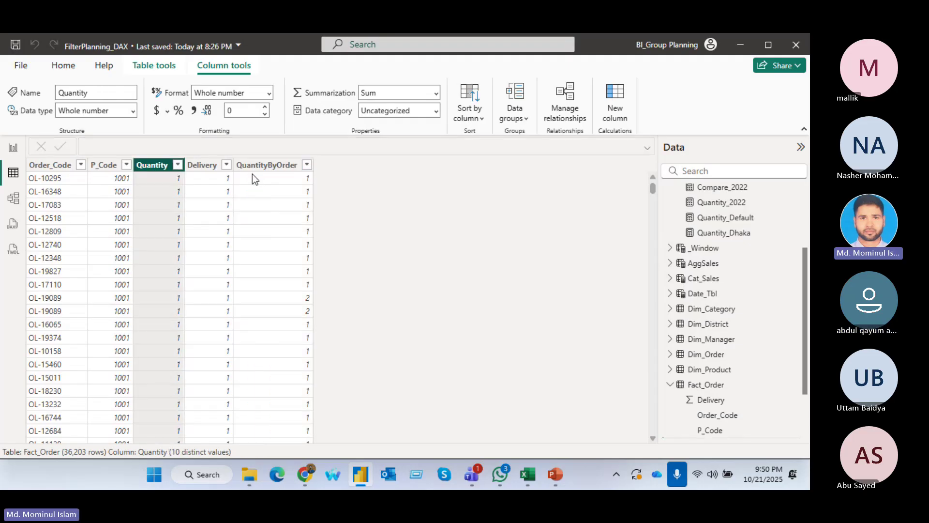
{"action": "left_click", "coordinate": [264, 166]}
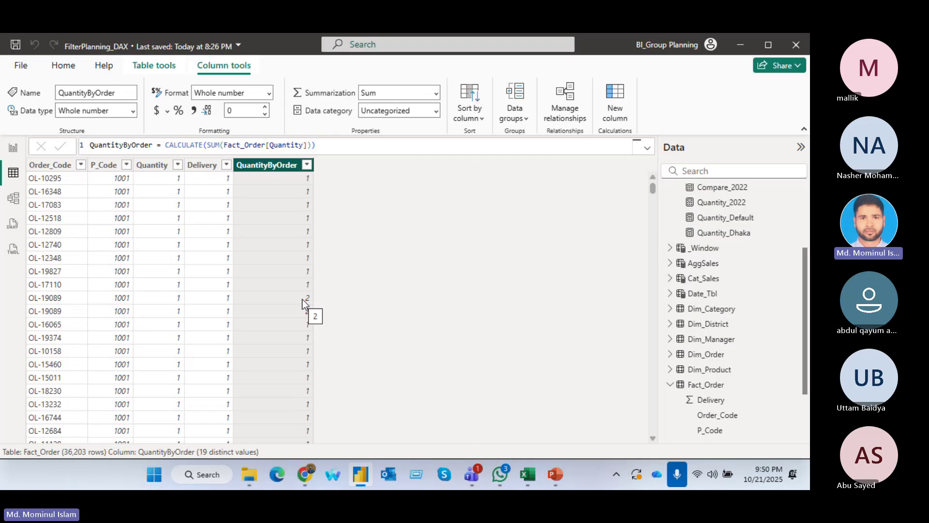
{"action": "scroll", "coordinate": [302, 299], "scroll_direction": "down", "scroll_amount": 20}
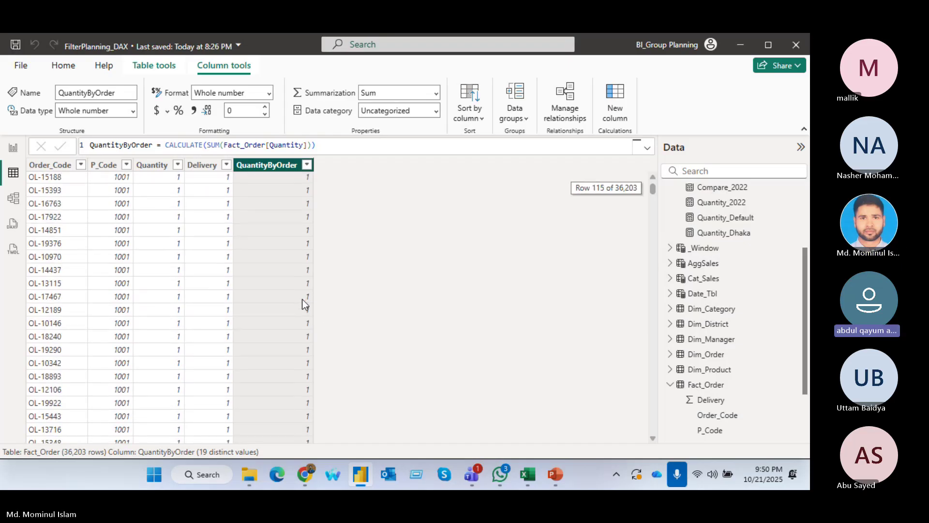
{"action": "scroll", "coordinate": [302, 299], "scroll_direction": "down", "scroll_amount": 5}
{"action": "left_click_drag", "start_coordinate": [653, 191], "coordinate": [645, 276]}
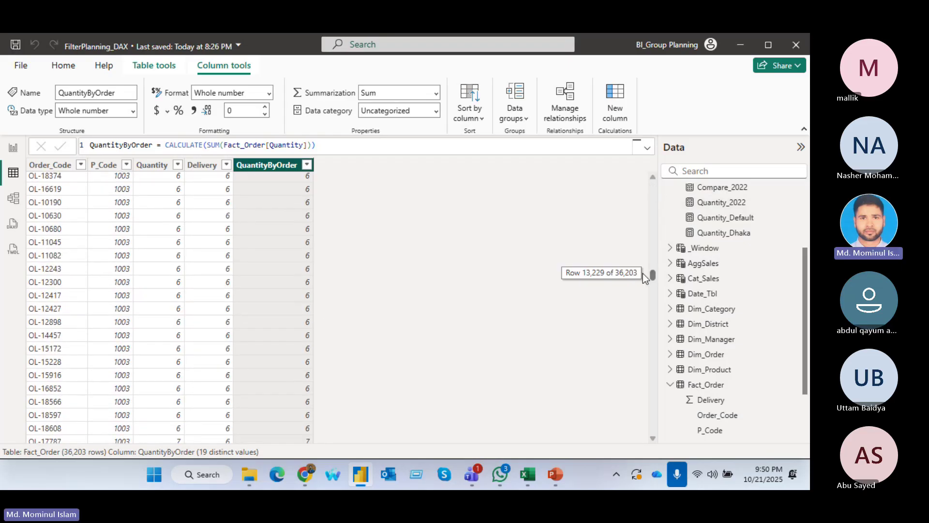
{"action": "scroll", "coordinate": [320, 284], "scroll_direction": "up", "scroll_amount": 10}
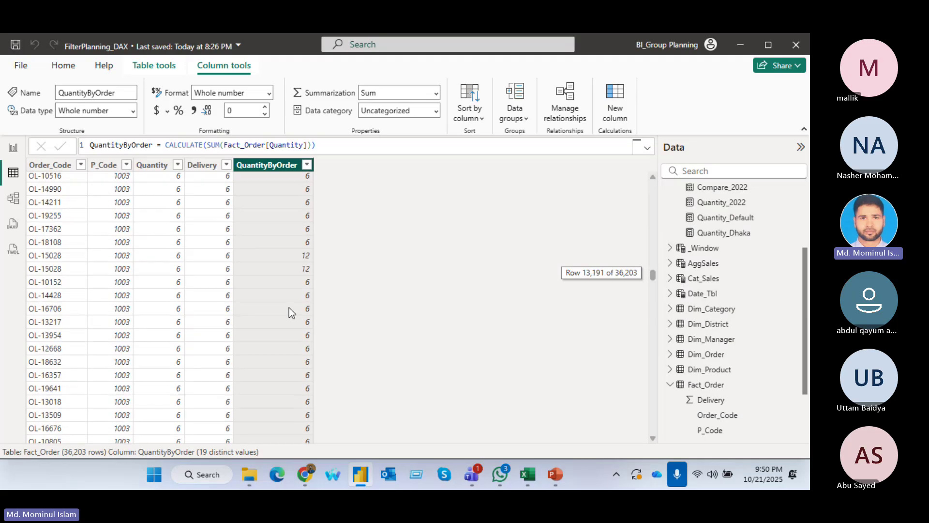
{"action": "scroll", "coordinate": [289, 308], "scroll_direction": "up", "scroll_amount": 20}
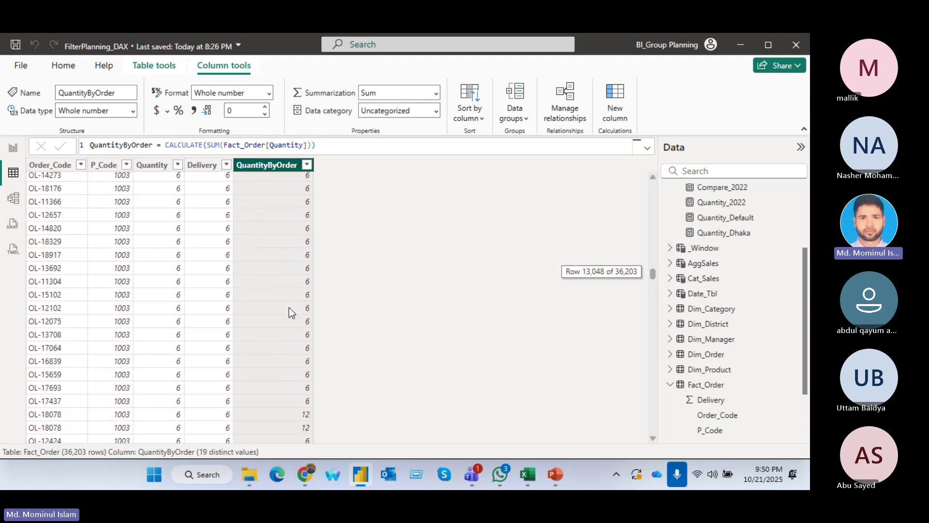
Step: Switch to the PowerPoint presentation and advance past the multiple filters slide to the CALCULATE slide on Filter Removal/Modification
{"action": "scroll", "coordinate": [289, 307], "scroll_direction": "up", "scroll_amount": 20}
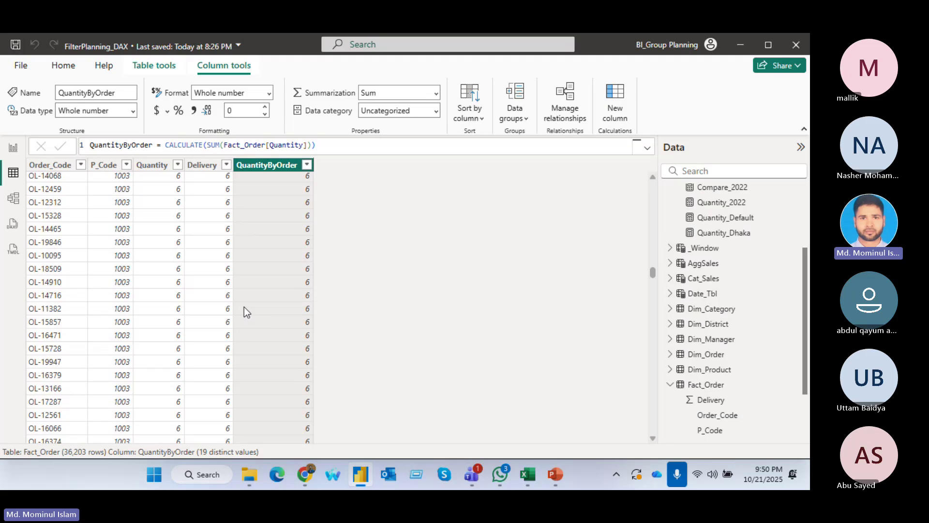
{"action": "key", "text": "alt+Tab"}
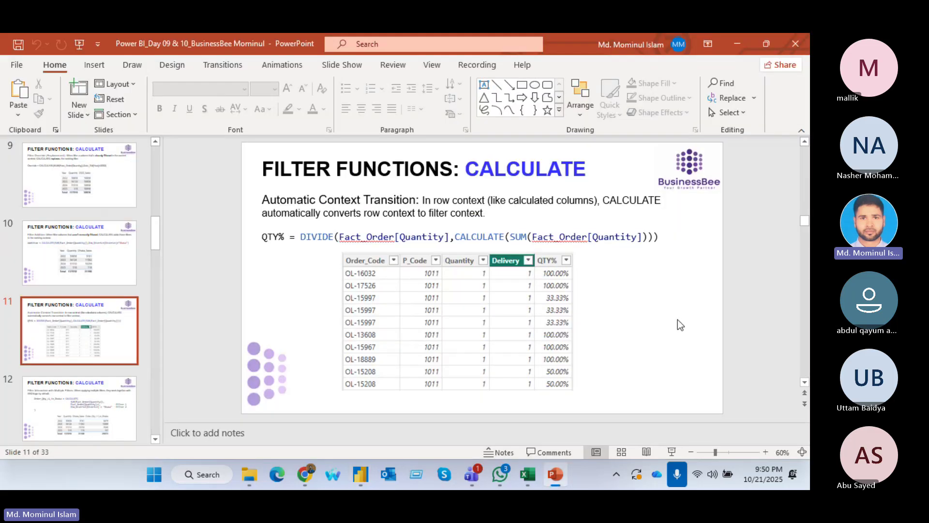
{"action": "scroll", "coordinate": [676, 319], "scroll_direction": "down", "scroll_amount": 1}
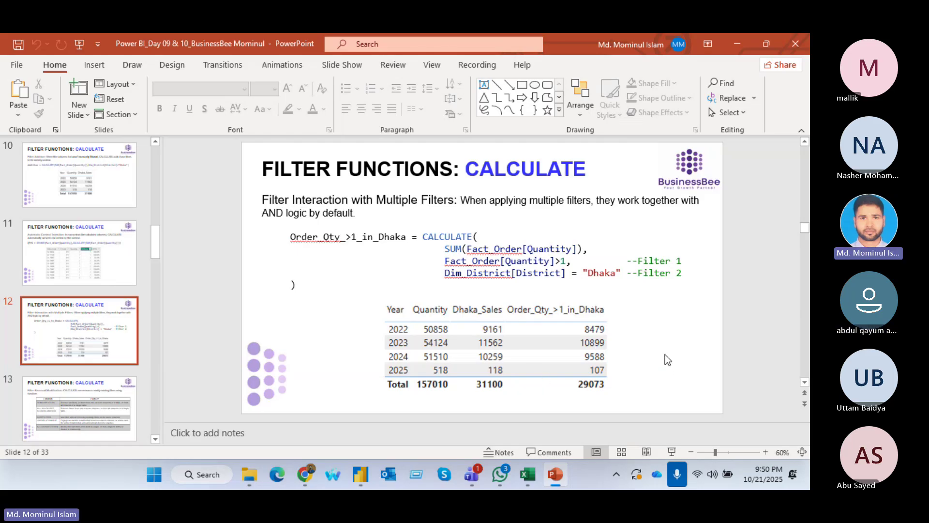
{"action": "scroll", "coordinate": [666, 359], "scroll_direction": "down", "scroll_amount": 1}
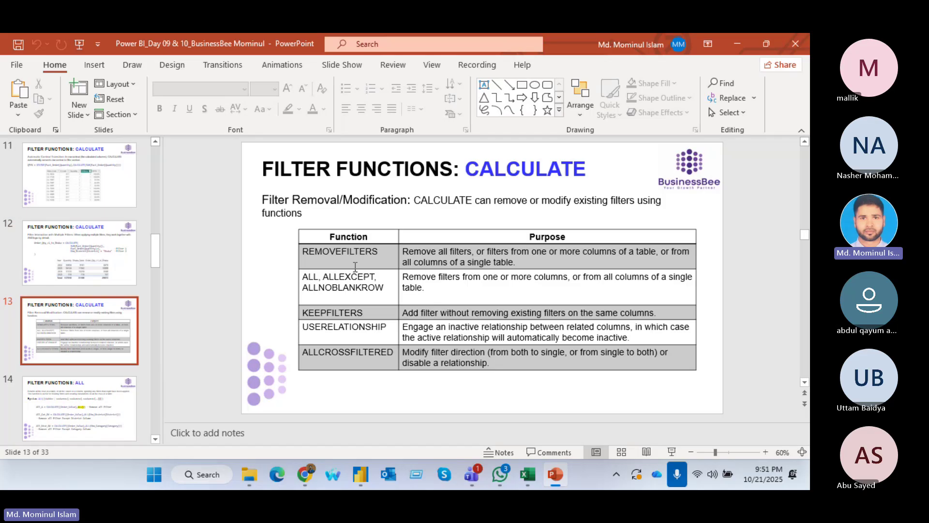
Step: Switch back to Power BI, return to the report view and open the formula of the Quantity_Default measure
{"action": "key", "text": "alt+Tab"}
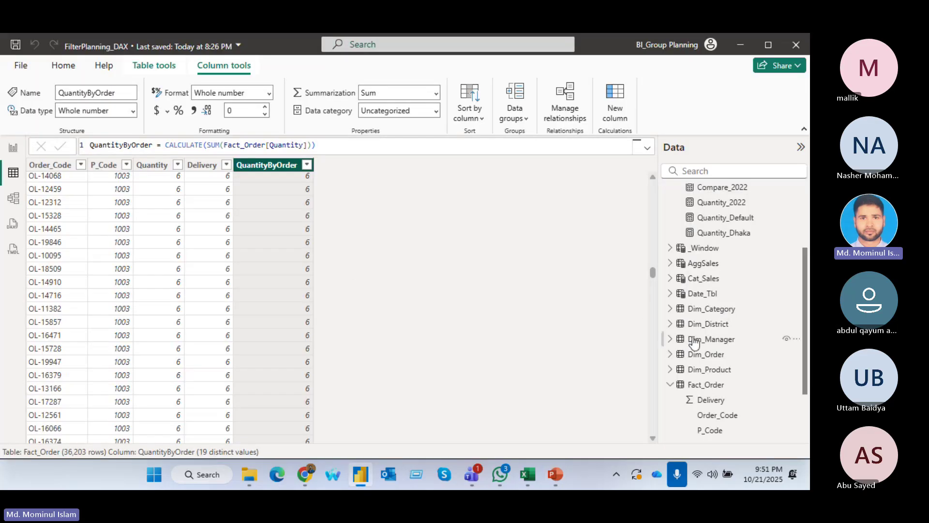
{"action": "scroll", "coordinate": [716, 305], "scroll_direction": "up", "scroll_amount": 3}
{"action": "left_click", "coordinate": [707, 269]}
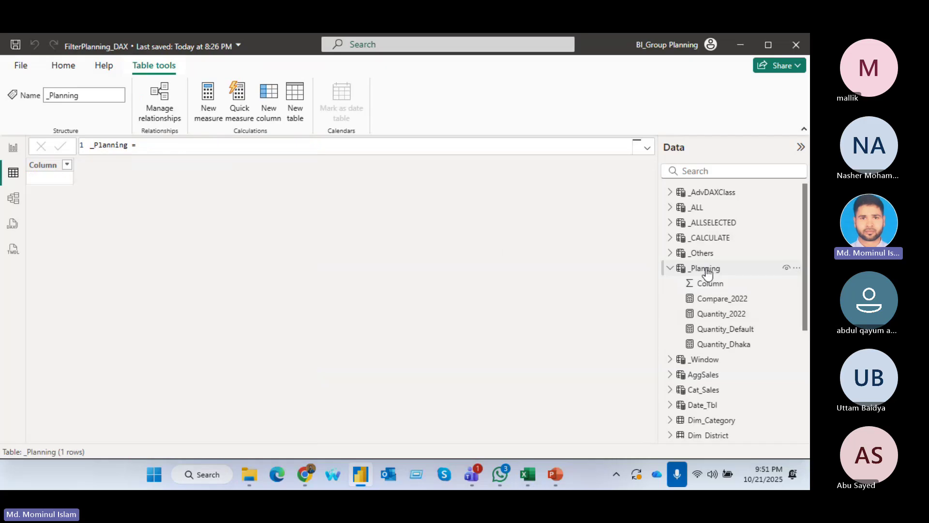
{"action": "left_click", "coordinate": [13, 148]}
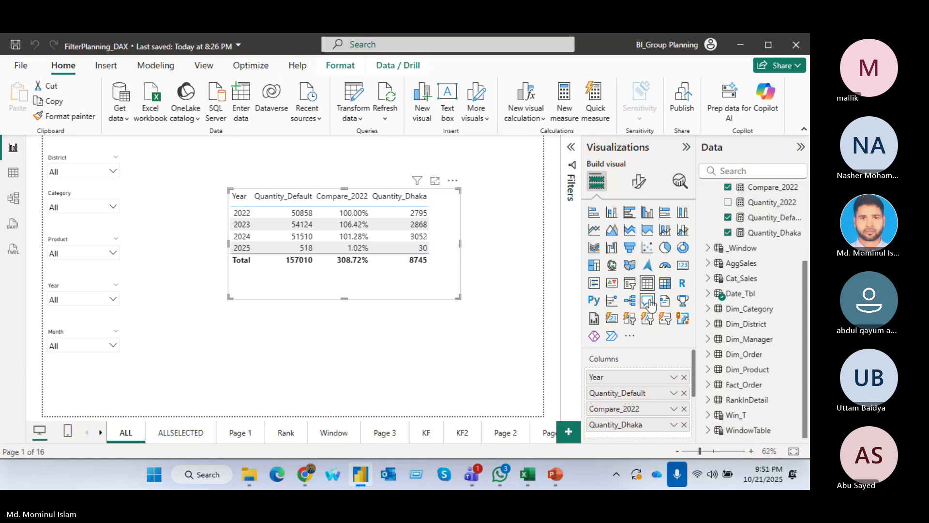
{"action": "scroll", "coordinate": [762, 279], "scroll_direction": "up", "scroll_amount": 3}
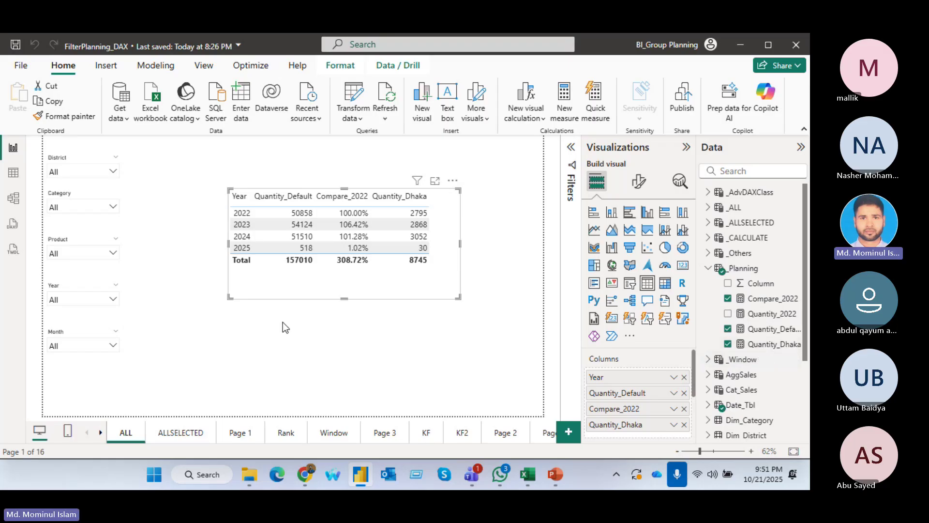
{"action": "left_click", "coordinate": [762, 331]}
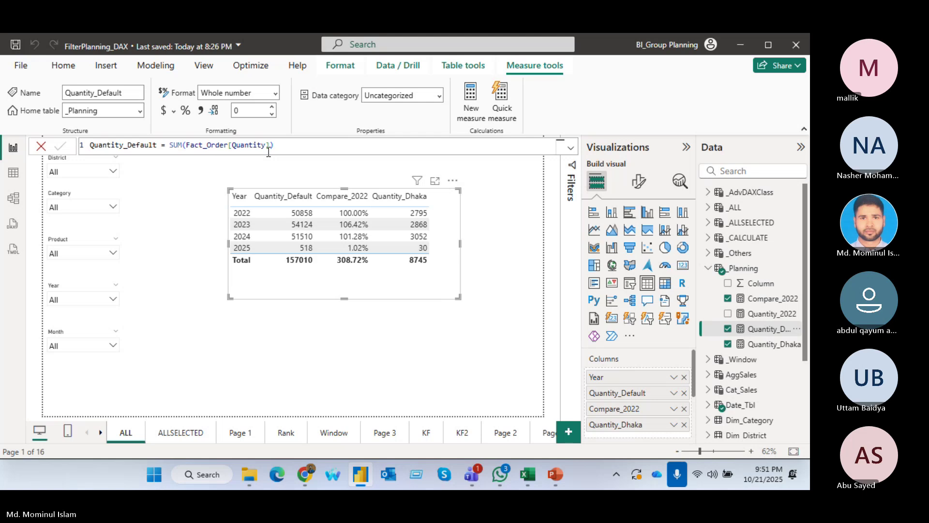
Step: Create a new measure named Quantity_All in the _Planning table
{"action": "left_click", "coordinate": [745, 269]}
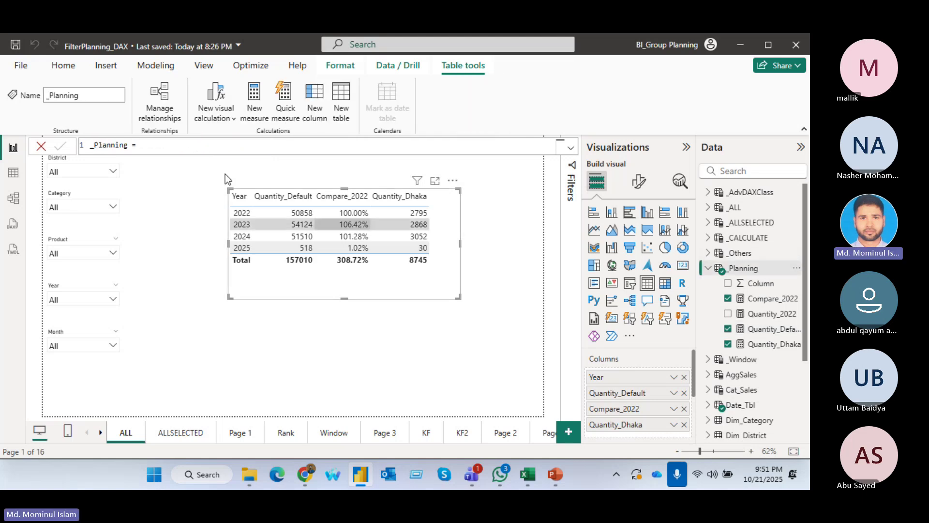
{"action": "left_click", "coordinate": [254, 98]}
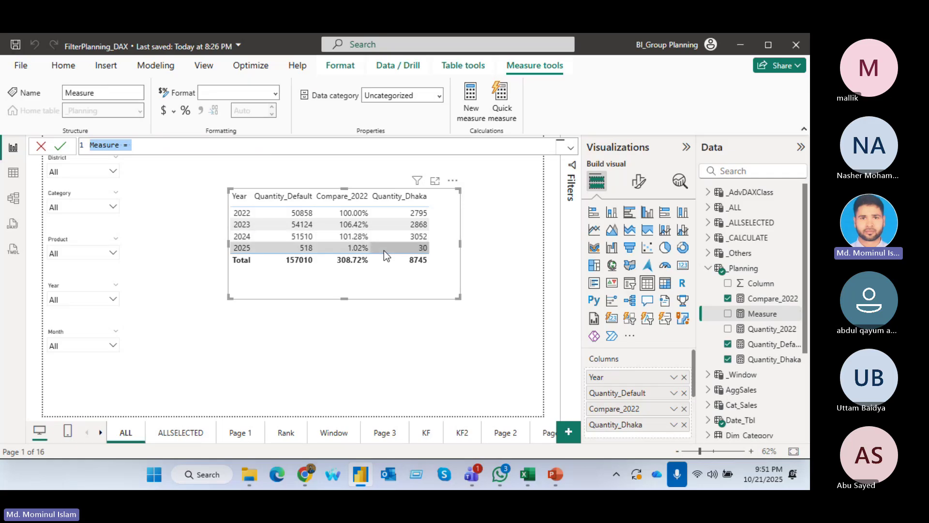
{"action": "type", "text": "W"}
{"action": "key", "text": "BackSpace"}
{"action": "type", "text": "Quantity_All = "}
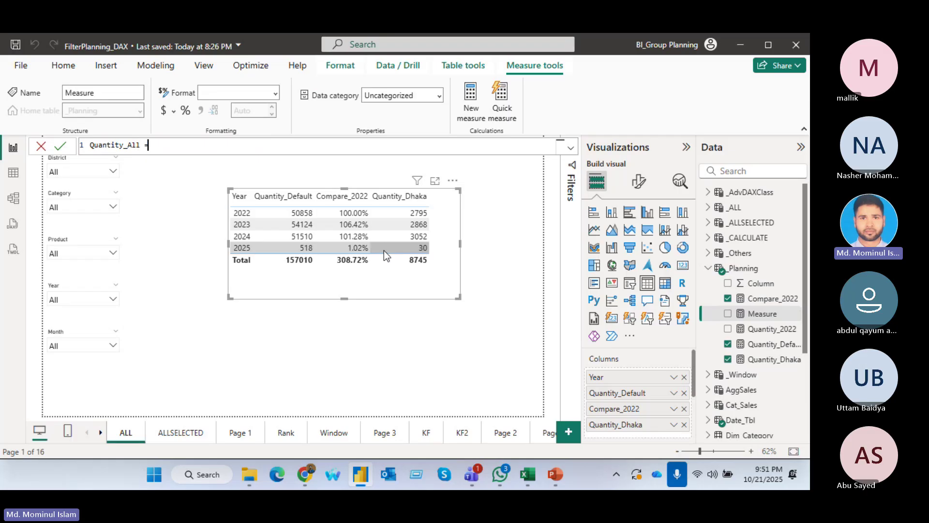
Step: Begin the Quantity_All formula with CALCULATE, using [Quantity_Default] as the expression
{"action": "type", "text": "Ca"}
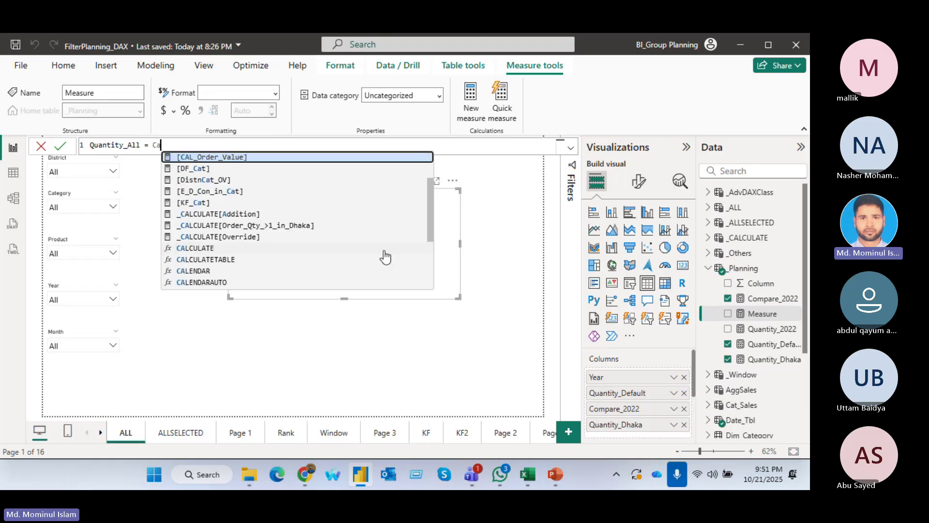
{"action": "type", "text": "l"}
{"action": "key", "text": "Down"}
{"action": "key", "text": "Down"}
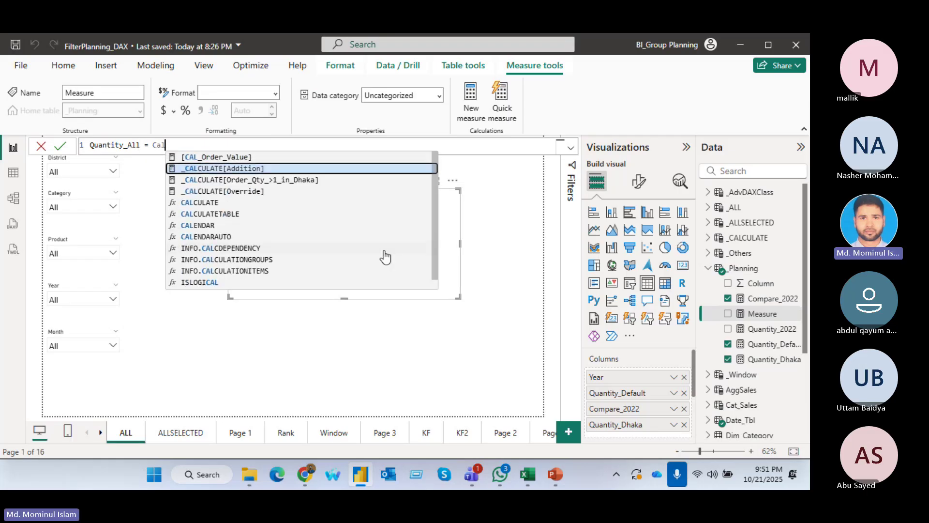
{"action": "key", "text": "Down"}
{"action": "key", "text": "Down"}
{"action": "key", "text": "Tab"}
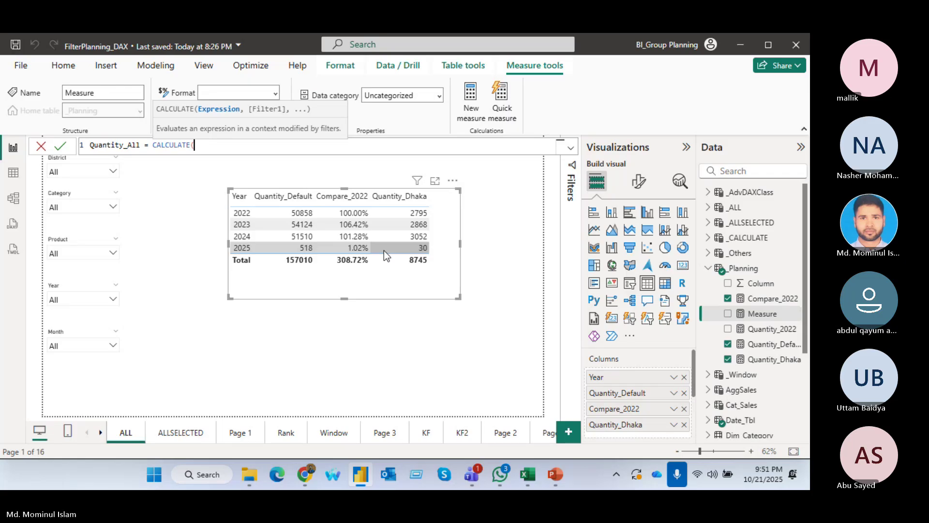
{"action": "type", "text": "de"}
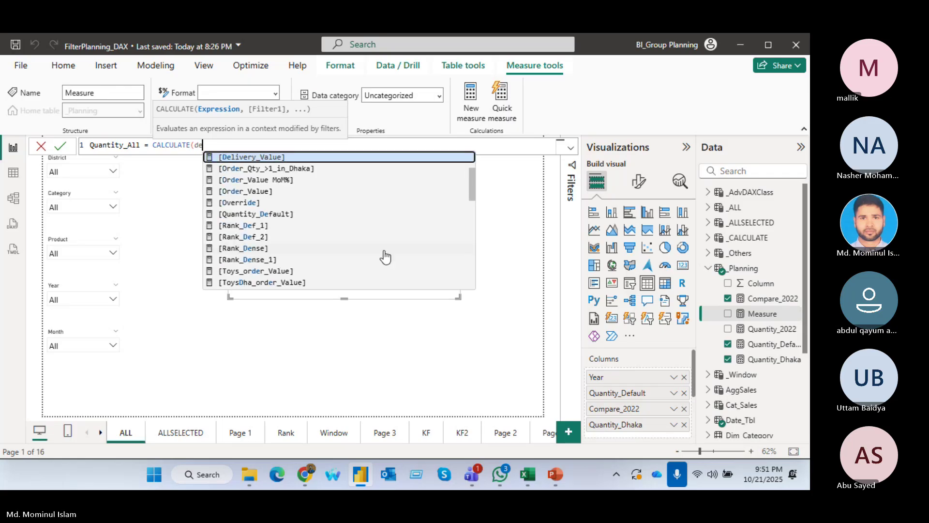
{"action": "type", "text": "f"}
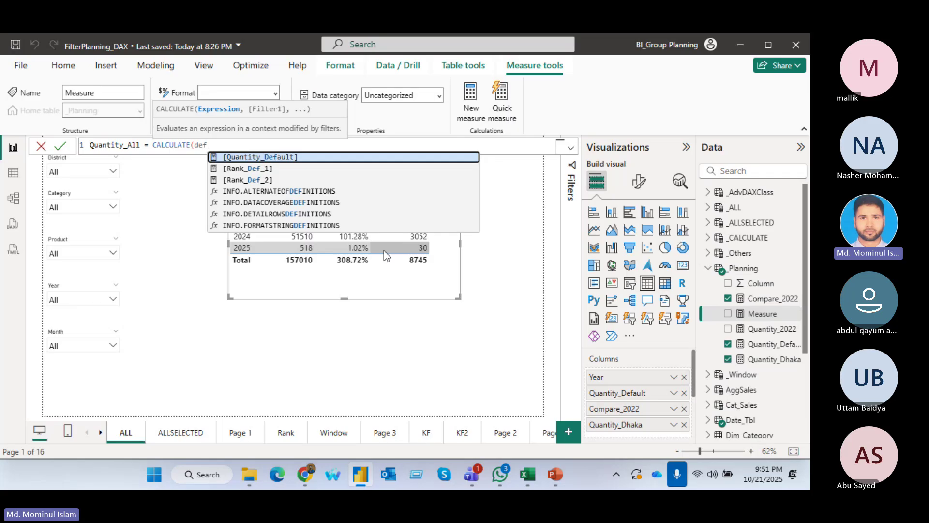
{"action": "key", "text": "Tab"}
{"action": "type", "text": ","}
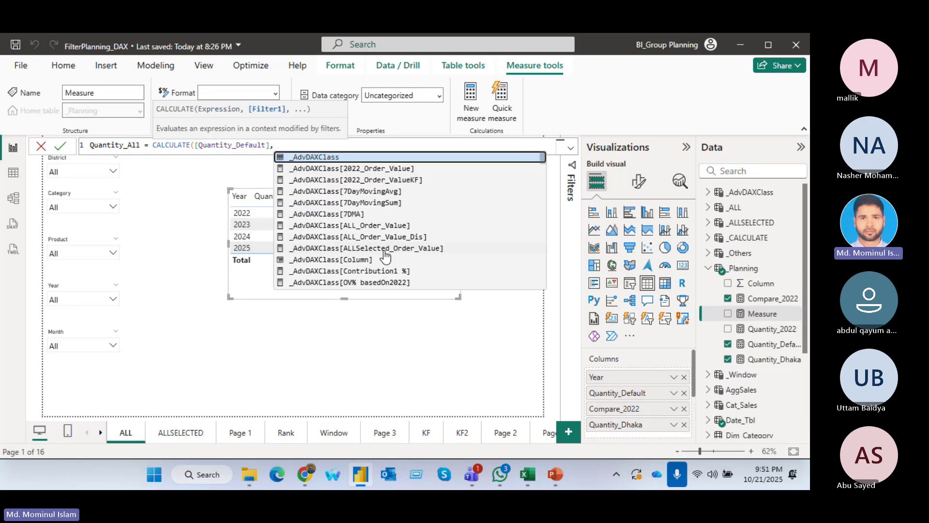
{"action": "type", "text": "ALL"}
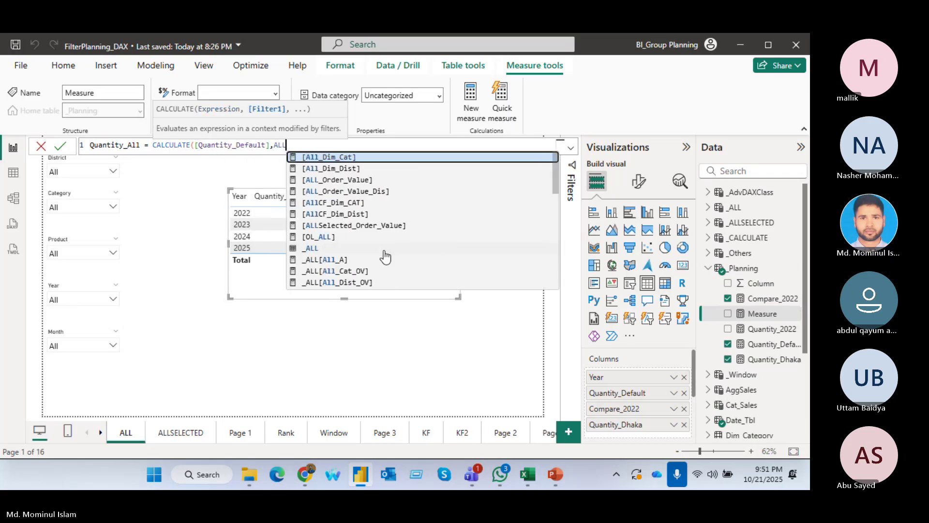
{"action": "key", "text": "Tab"}
{"action": "key", "text": "BackSpace"}
{"action": "key", "text": "BackSpace"}
{"action": "key", "text": "BackSpace"}
{"action": "key", "text": "BackSpace"}
{"action": "key", "text": "BackSpace"}
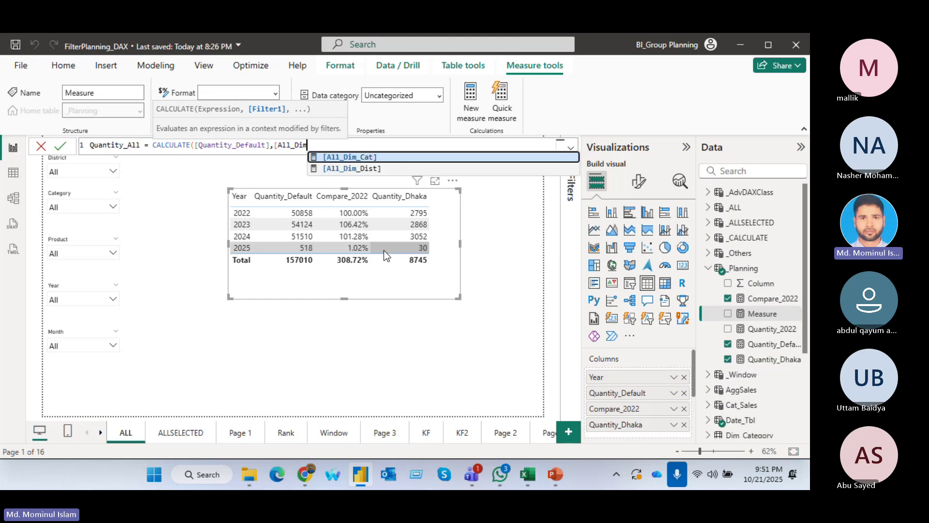
{"action": "key", "text": "BackSpace"}
{"action": "key", "text": "BackSpace"}
{"action": "key", "text": "BackSpace"}
{"action": "key", "text": "BackSpace"}
{"action": "key", "text": "BackSpace"}
{"action": "key", "text": "BackSpace"}
{"action": "key", "text": "BackSpace"}
{"action": "key", "text": "BackSpace"}
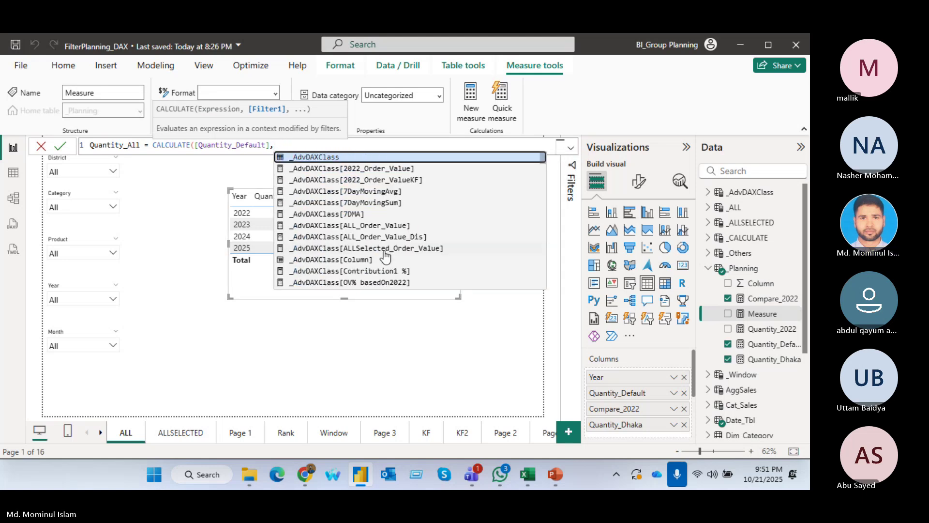
Step: Complete the Quantity_All formula with ALL() as the CALCULATE filter and commit the measure
{"action": "type", "text": "ALL("}
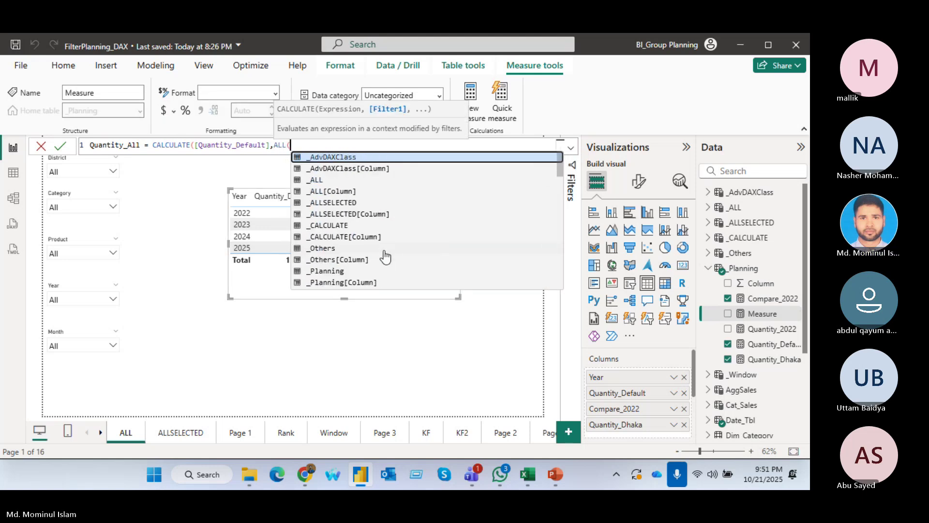
{"action": "type", "text": "))"}
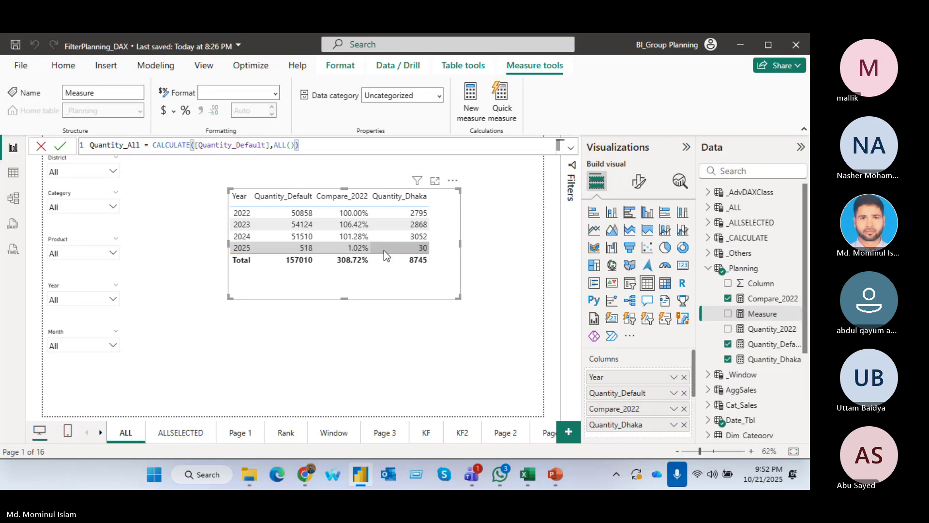
{"action": "scroll", "coordinate": [337, 150], "scroll_direction": "up", "scroll_amount": 2, "text": "ctrl"}
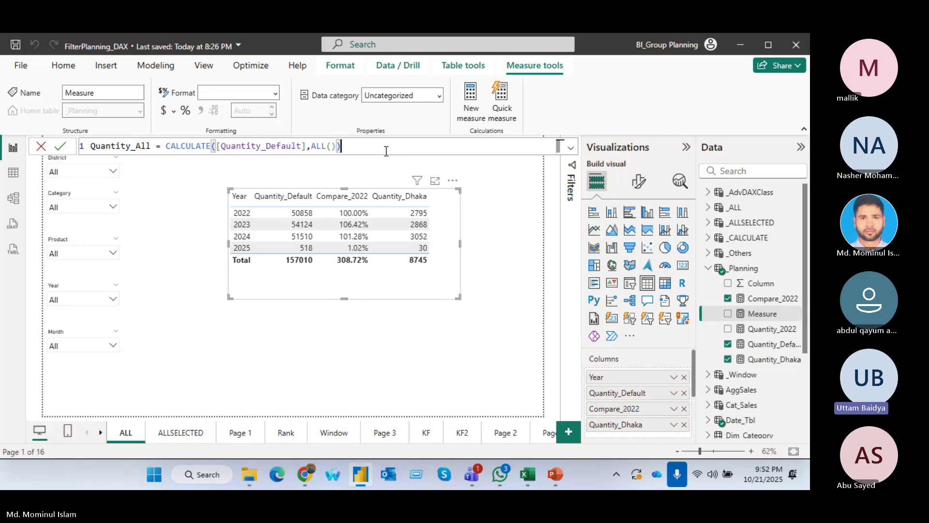
{"action": "key", "text": "Return"}
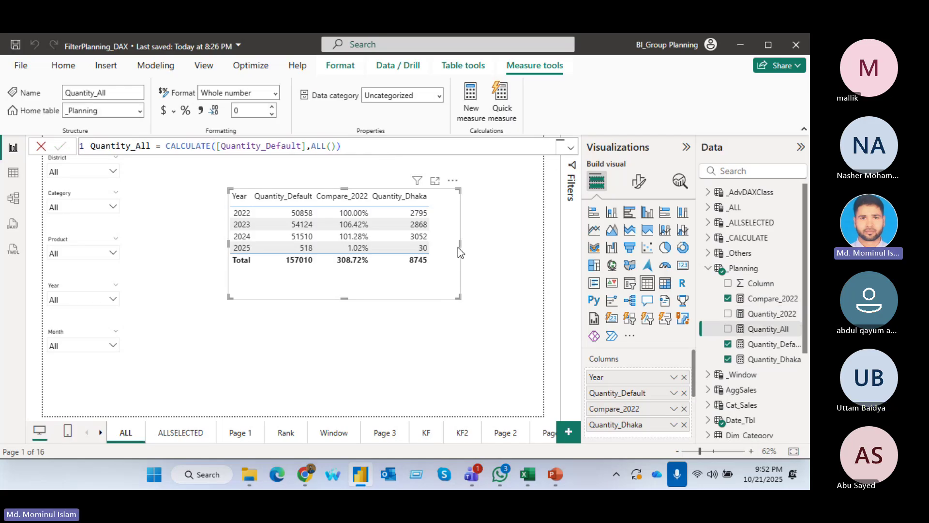
Step: Widen the table visual on both sides and add the Quantity_All measure to it
{"action": "left_click_drag", "start_coordinate": [460, 246], "coordinate": [532, 257]}
{"action": "left_click_drag", "start_coordinate": [230, 298], "coordinate": [162, 302]}
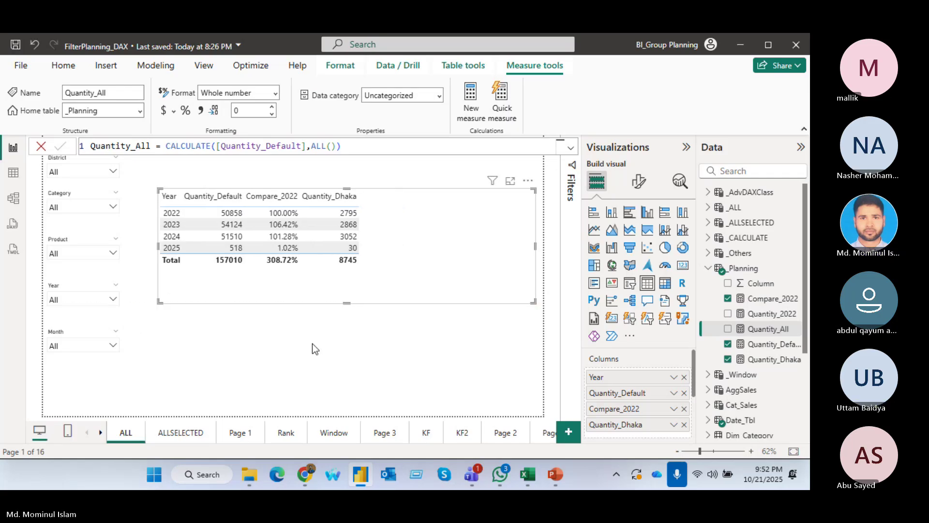
{"action": "left_click", "coordinate": [728, 329]}
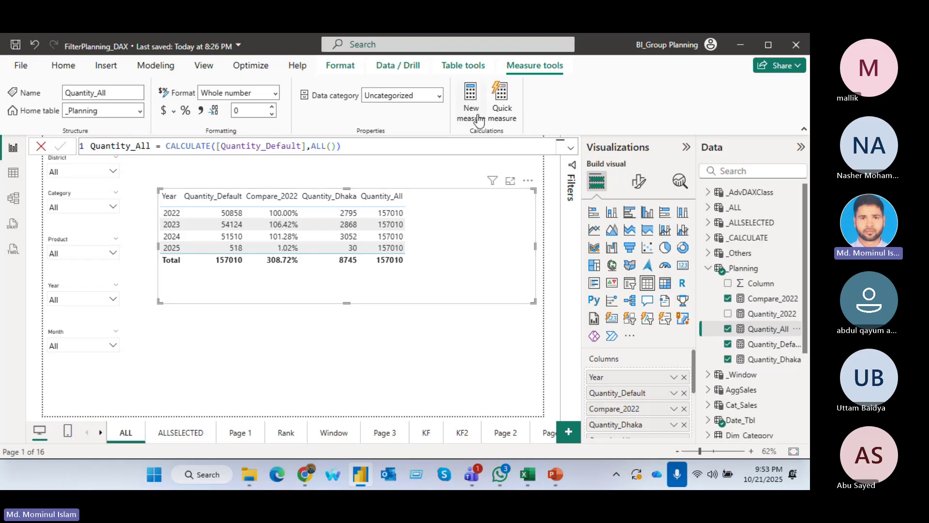
Step: Add Dim_District as the argument of ALL in the Quantity_All formula and commit the measure
{"action": "left_click", "coordinate": [333, 145]}
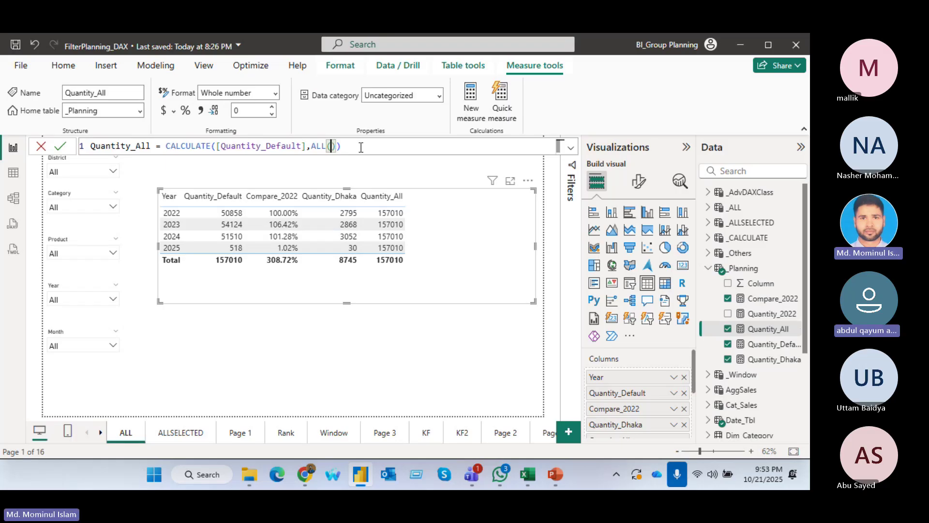
{"action": "left_click", "coordinate": [388, 149]}
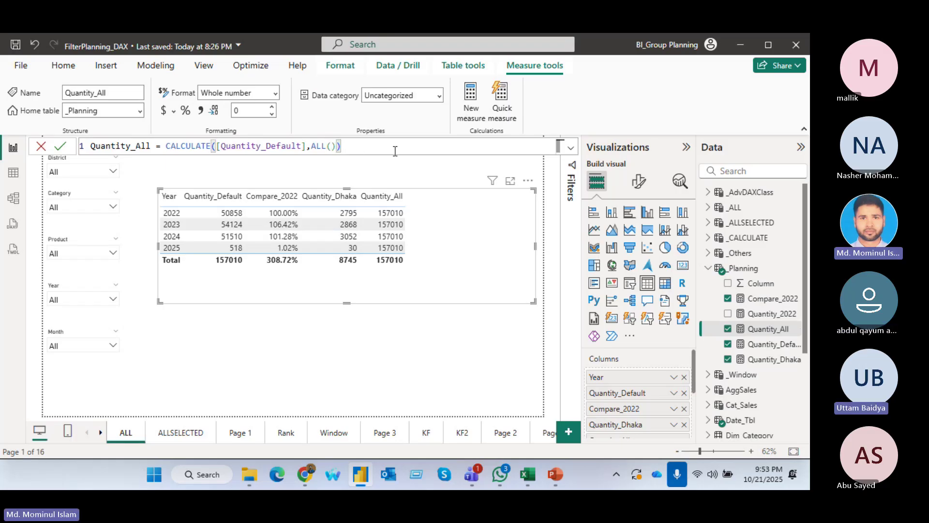
{"action": "key", "text": "BackSpace"}
{"action": "key", "text": "BackSpace"}
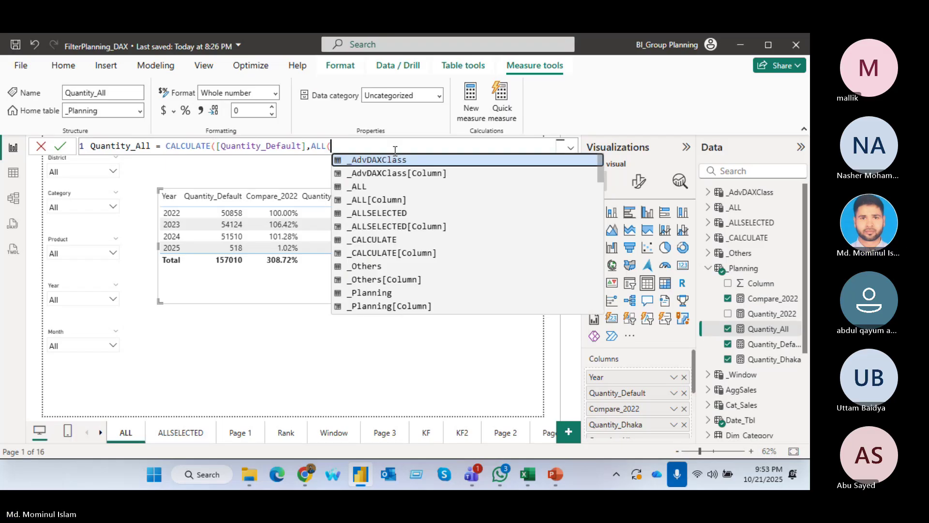
{"action": "key", "text": "BackSpace"}
{"action": "type", "text": "("}
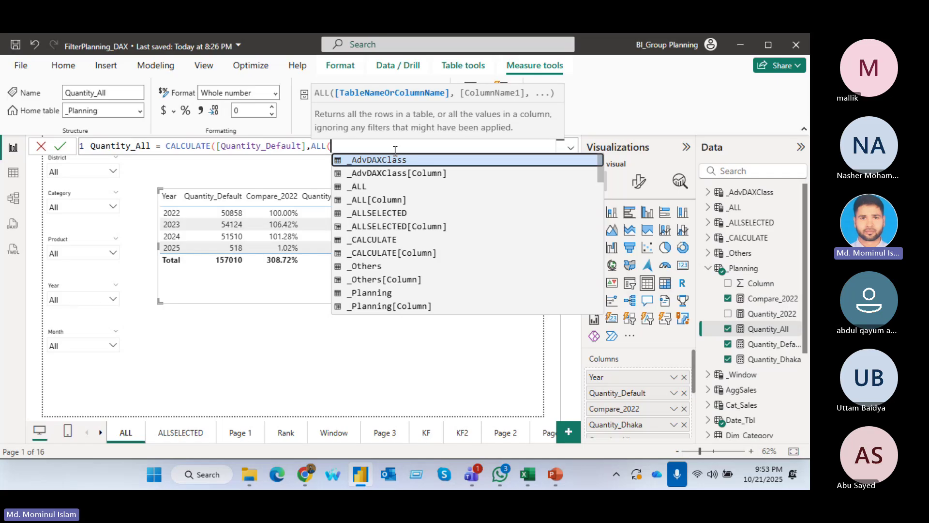
{"action": "type", "text": "dis"}
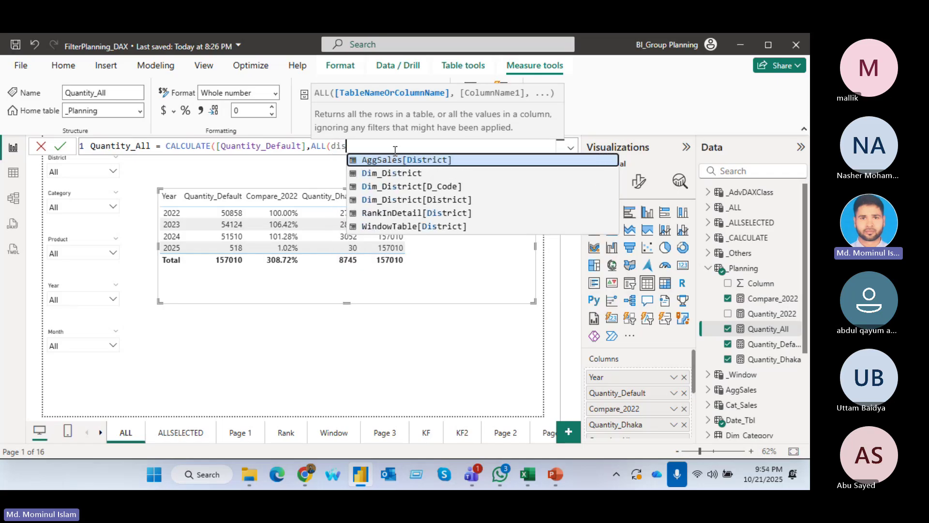
{"action": "key", "text": "Down"}
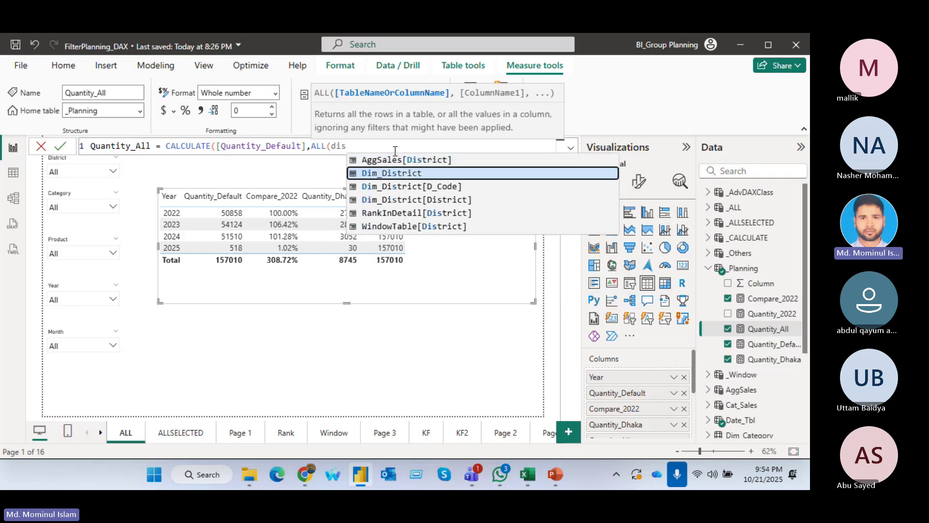
{"action": "key", "text": "Tab"}
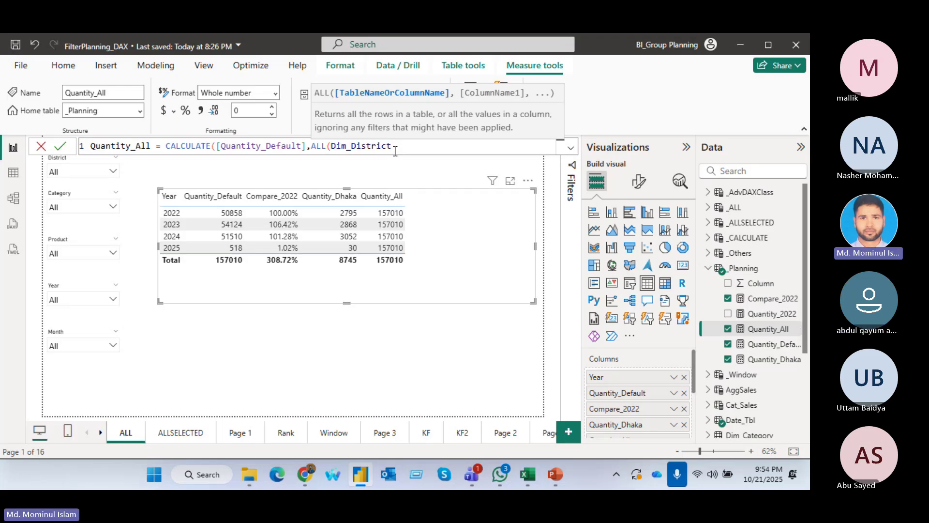
{"action": "type", "text": ")"}
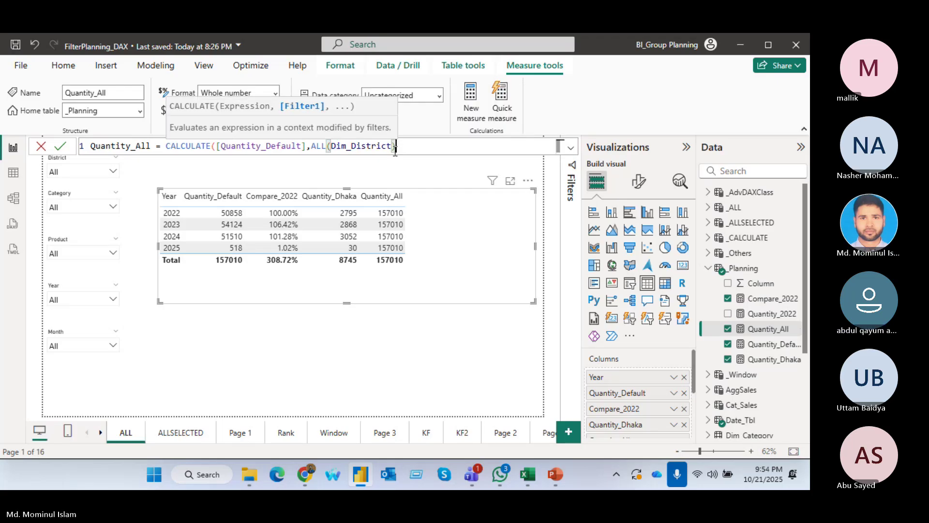
{"action": "type", "text": ")"}
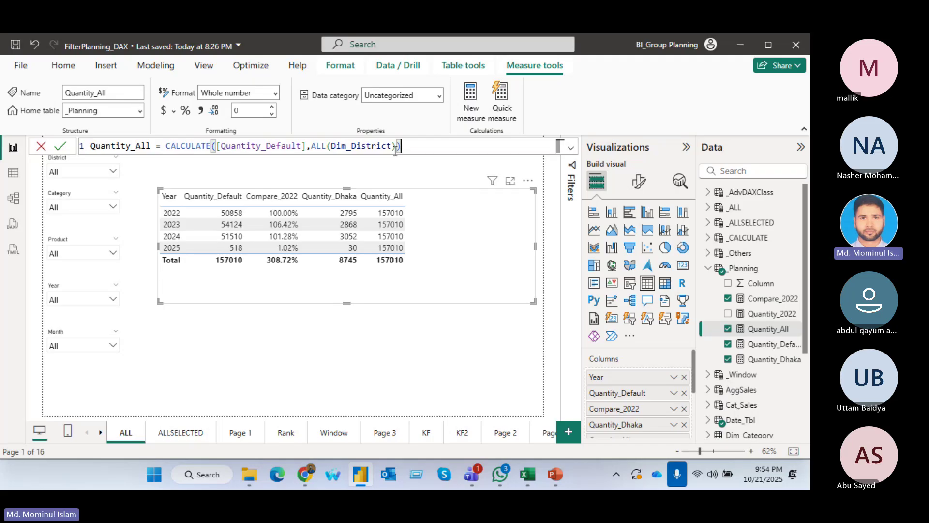
{"action": "key", "text": "Return"}
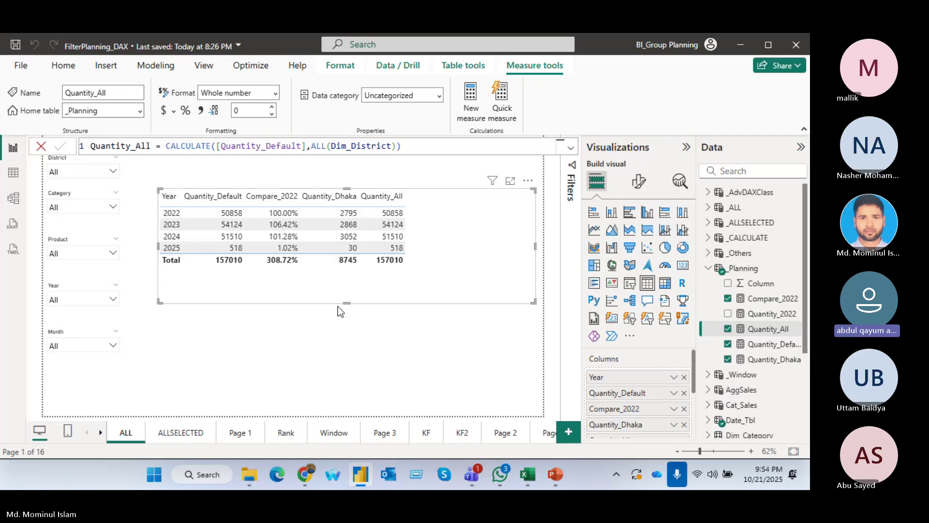
Step: Remove Compare_2022 and Quantity_Dhaka from the table visual, shrink it to fit its remaining columns, and move it slightly up
{"action": "left_click_drag", "start_coordinate": [346, 304], "coordinate": [350, 275]}
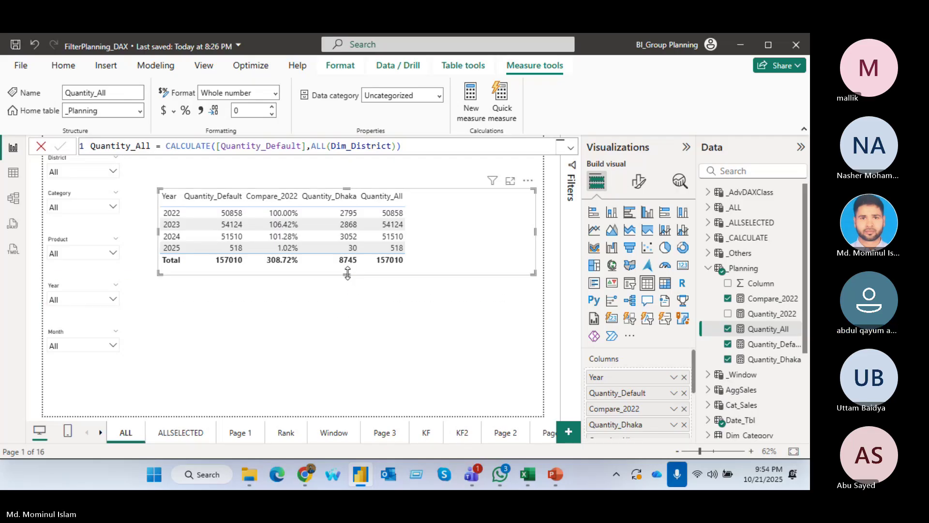
{"action": "left_click_drag", "start_coordinate": [454, 237], "coordinate": [449, 222]}
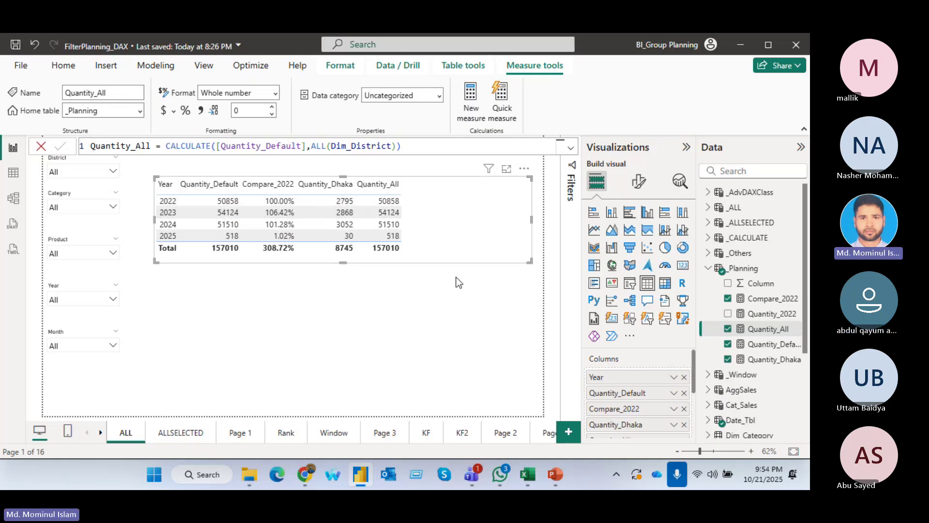
{"action": "left_click", "coordinate": [684, 409]}
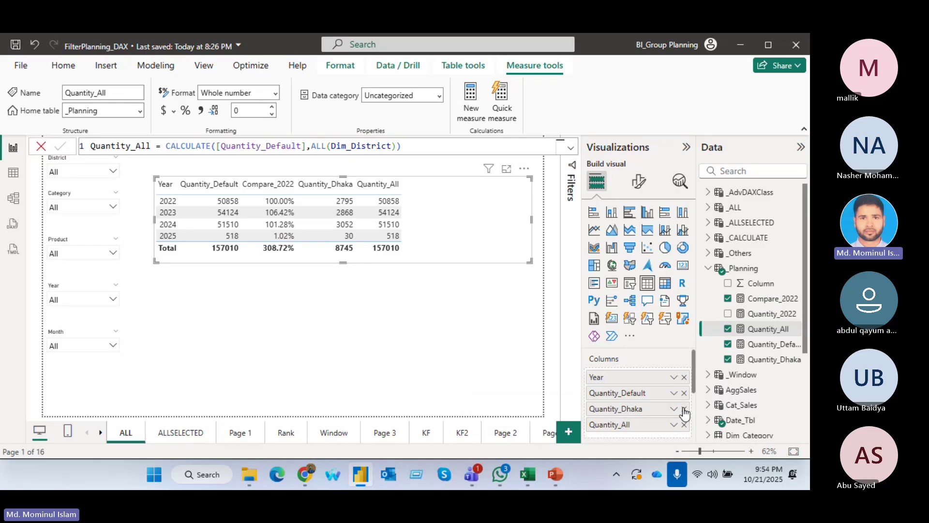
{"action": "left_click", "coordinate": [683, 409]}
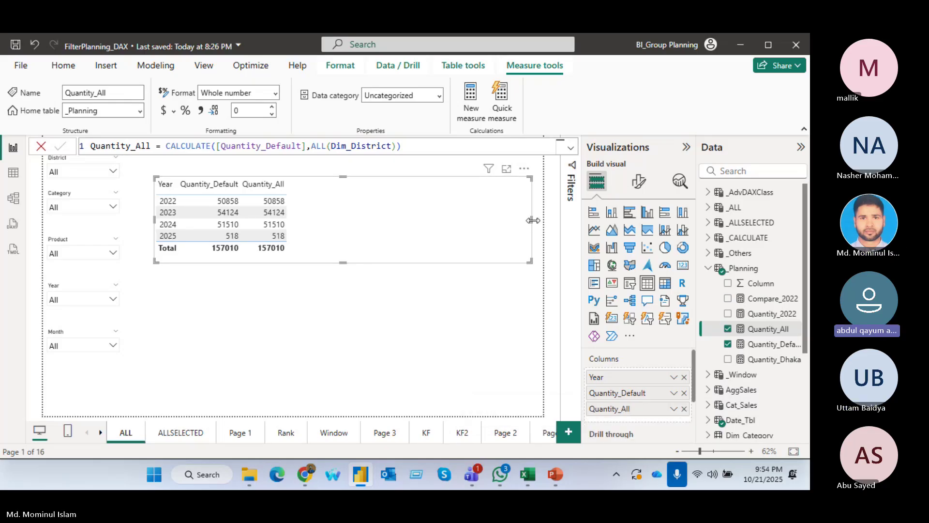
{"action": "left_click_drag", "start_coordinate": [531, 213], "coordinate": [331, 207]}
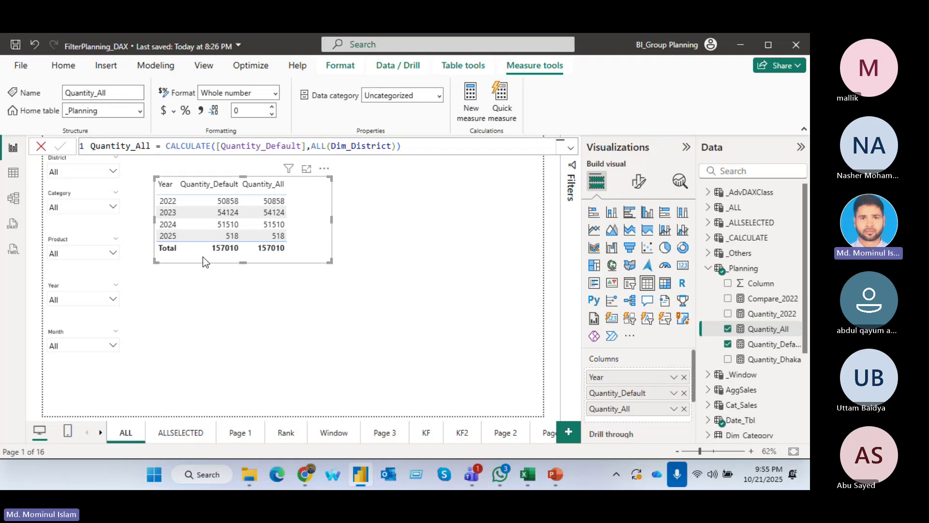
Step: Duplicate the Year table visual and place the copy directly below the original
{"action": "key", "text": "ctrl+c"}
{"action": "key", "text": "ctrl+v"}
{"action": "left_click_drag", "start_coordinate": [309, 228], "coordinate": [318, 293]}
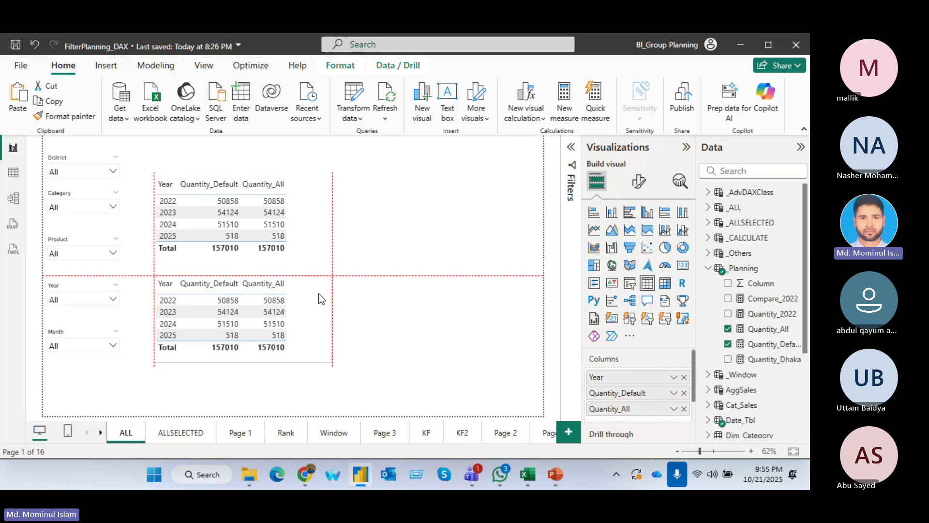
Step: Replace Year with the District field from Dim_District in the copied table and enlarge the visual to fit all rows
{"action": "left_click", "coordinate": [684, 377]}
{"action": "scroll", "coordinate": [745, 339], "scroll_direction": "down", "scroll_amount": 3}
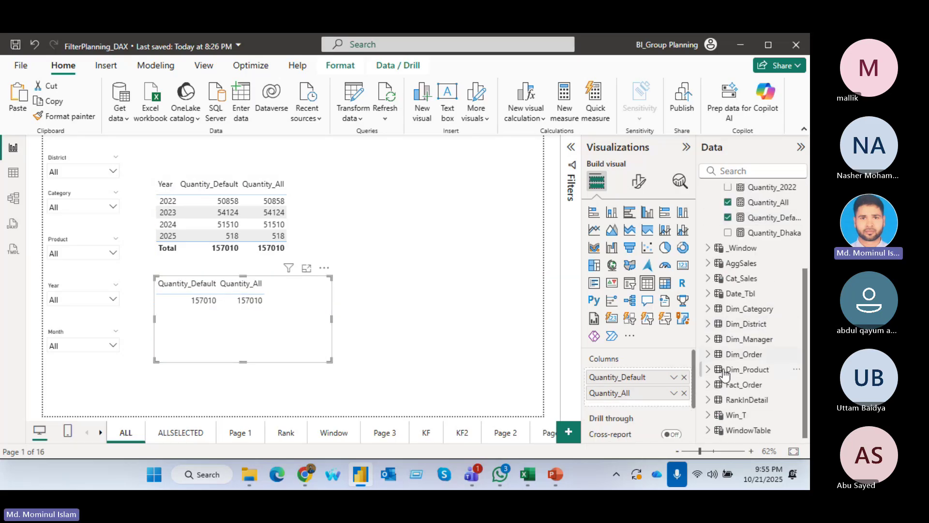
{"action": "left_click", "coordinate": [708, 323]}
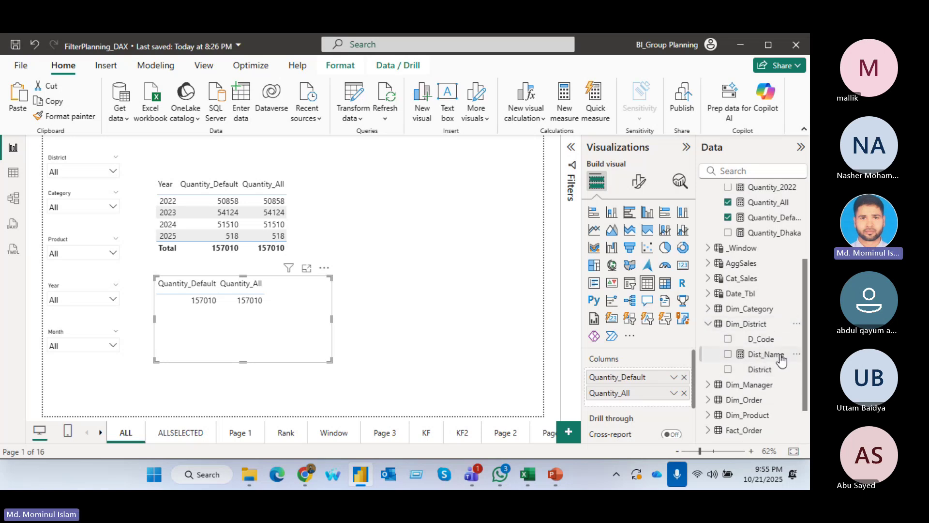
{"action": "left_click_drag", "start_coordinate": [781, 360], "coordinate": [673, 377]}
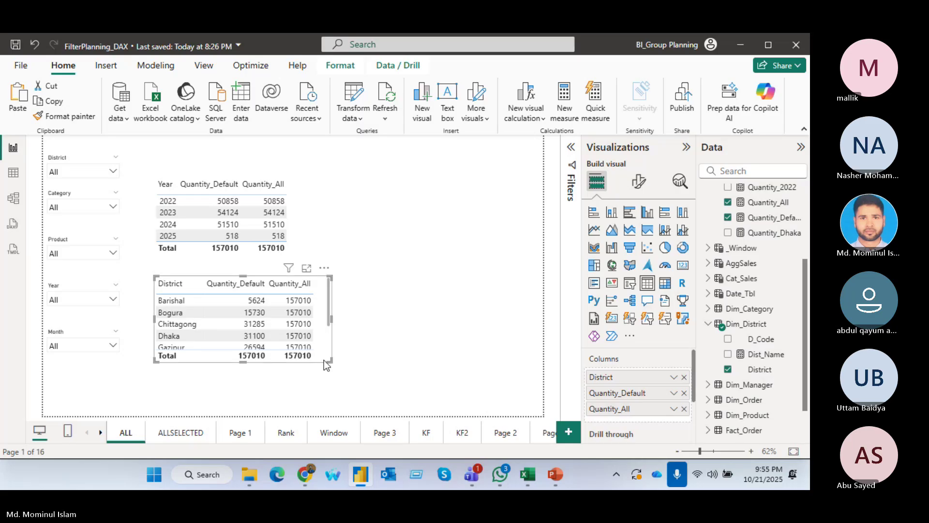
{"action": "left_click_drag", "start_coordinate": [330, 360], "coordinate": [409, 404]}
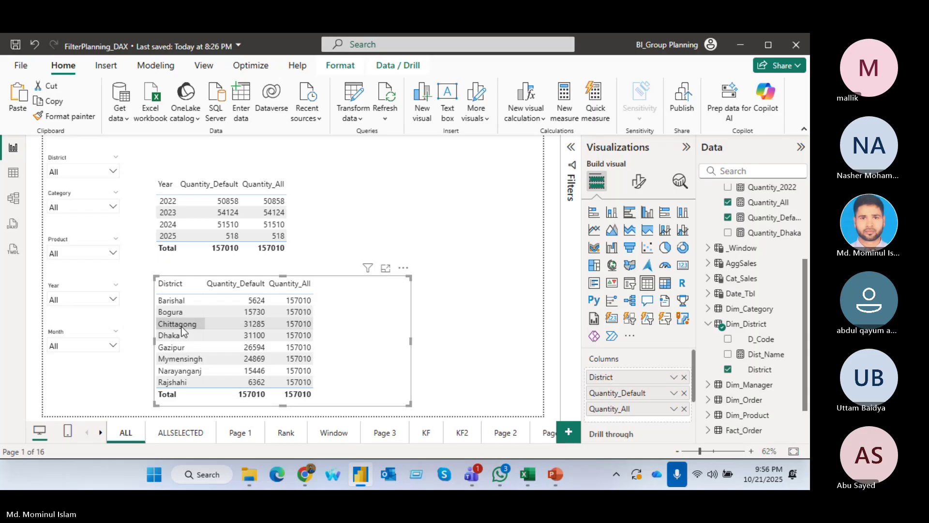
Step: Try to add Date_Tbl[Year] after Dim_District as a second ALL argument in the Quantity_All formula and commit it
{"action": "left_click", "coordinate": [311, 207]}
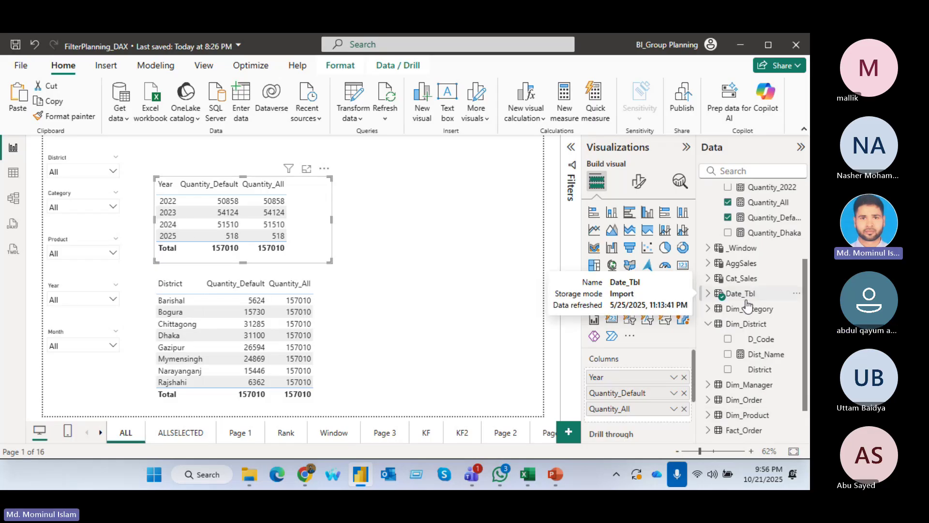
{"action": "scroll", "coordinate": [751, 376], "scroll_direction": "up", "scroll_amount": 3}
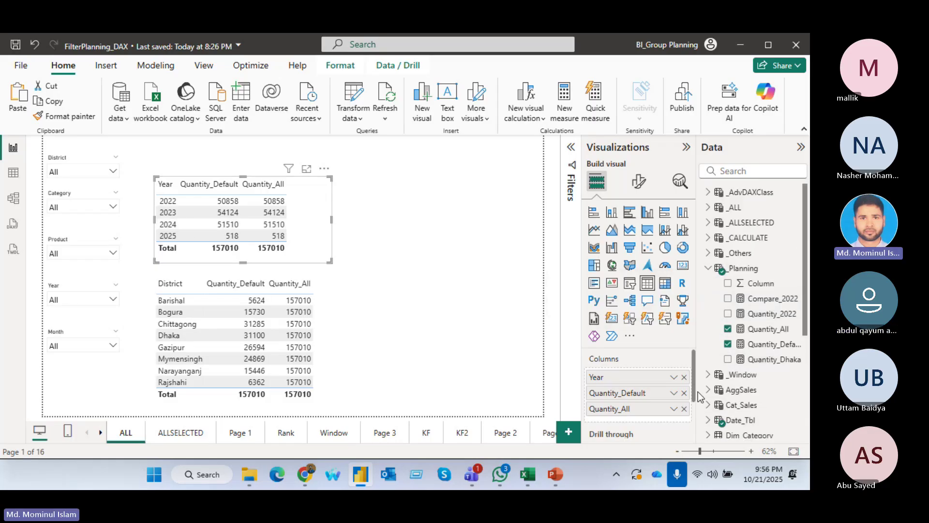
{"action": "left_click", "coordinate": [769, 329]}
{"action": "left_click", "coordinate": [421, 147]}
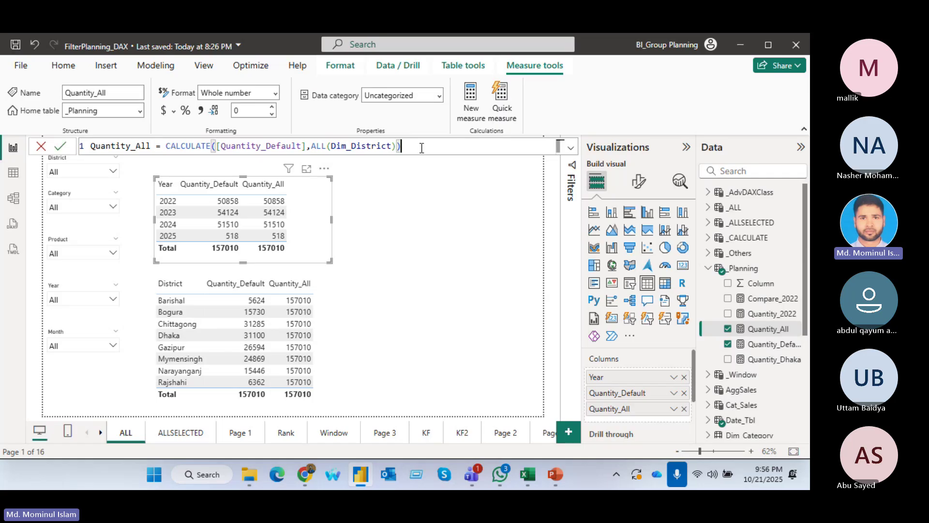
{"action": "key", "text": "BackSpace"}
{"action": "key", "text": "BackSpace"}
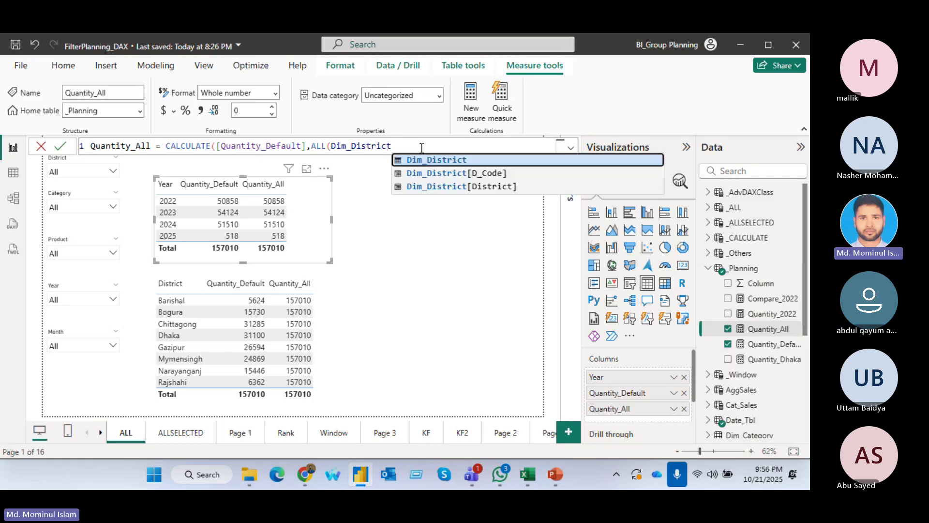
{"action": "type", "text": ","}
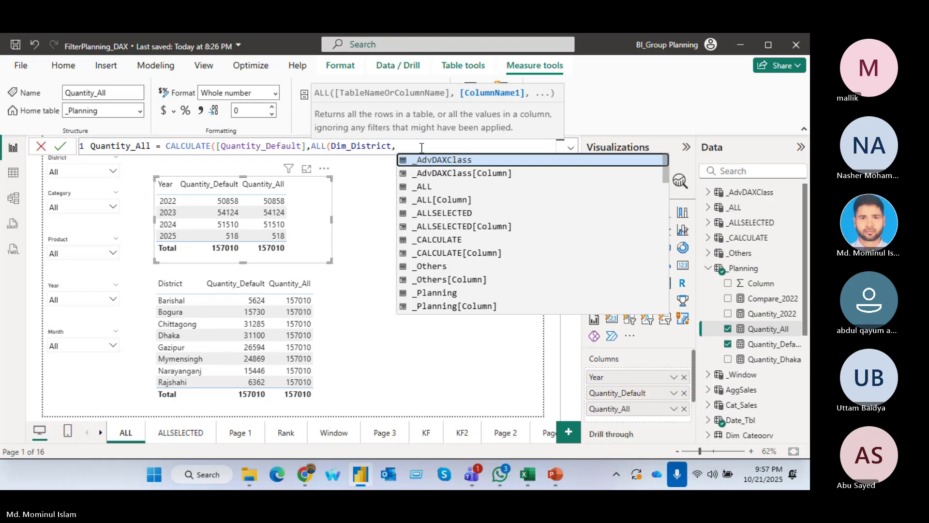
{"action": "type", "text": "date"}
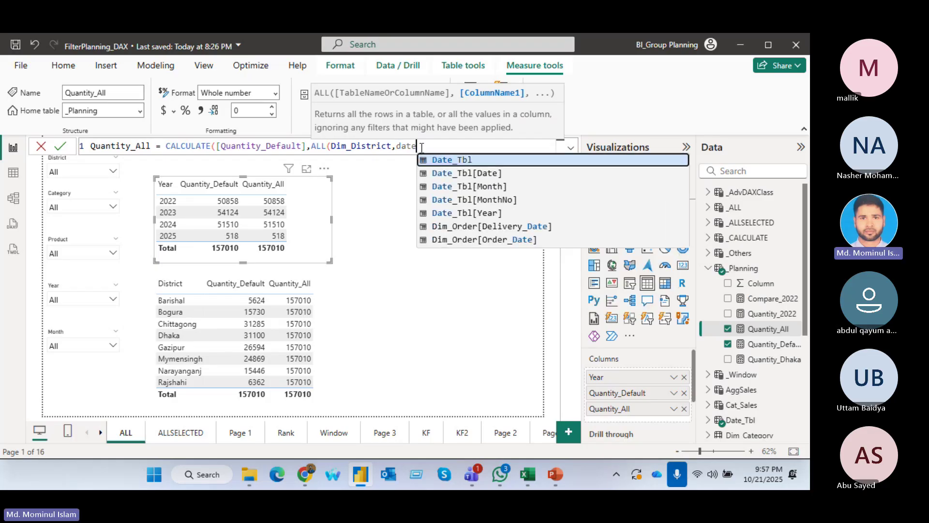
{"action": "key", "text": "Down"}
{"action": "key", "text": "Down"}
{"action": "key", "text": "Down"}
{"action": "key", "text": "Down"}
{"action": "key", "text": "Tab"}
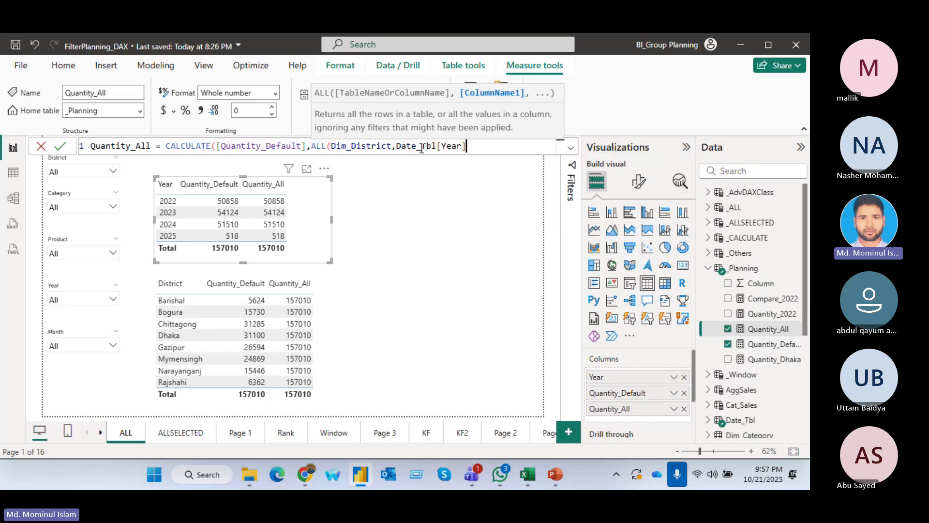
{"action": "type", "text": "))"}
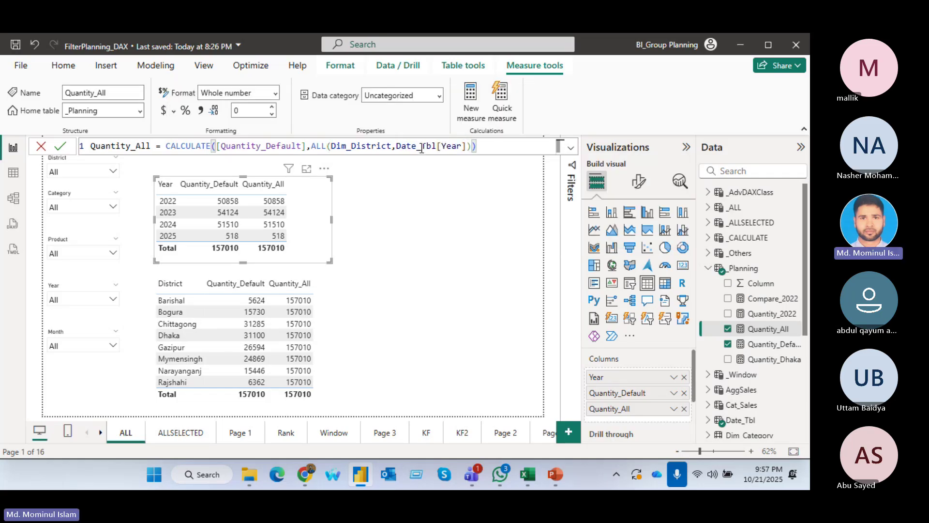
{"action": "key", "text": "Return"}
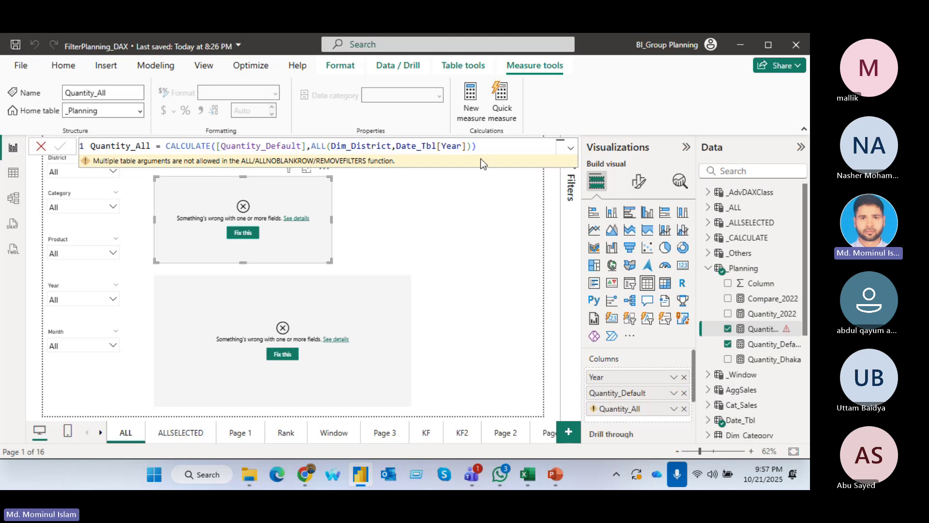
Step: Try to replace Date_Tbl[Year] with the Dim_Category table as the second ALL argument in the Quantity_All formula
{"action": "left_click_drag", "start_coordinate": [480, 145], "coordinate": [427, 147]}
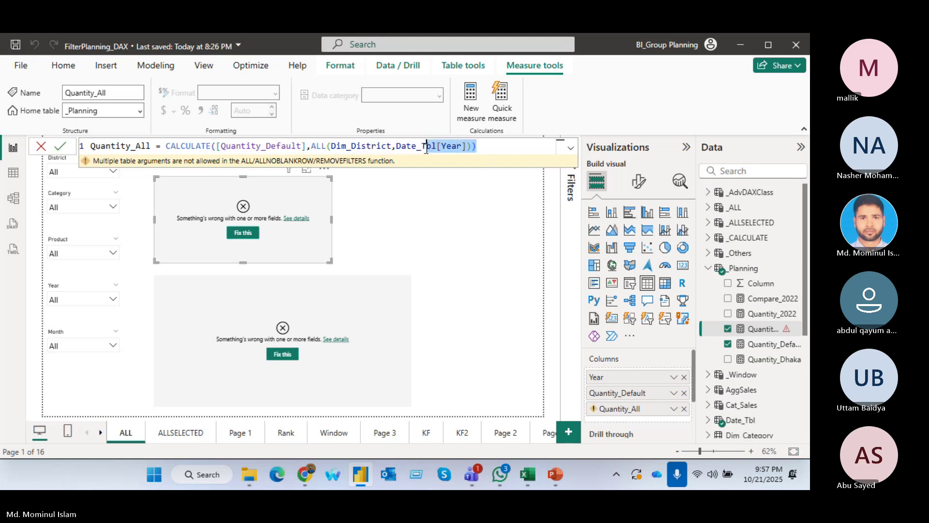
{"action": "left_click", "coordinate": [505, 146]}
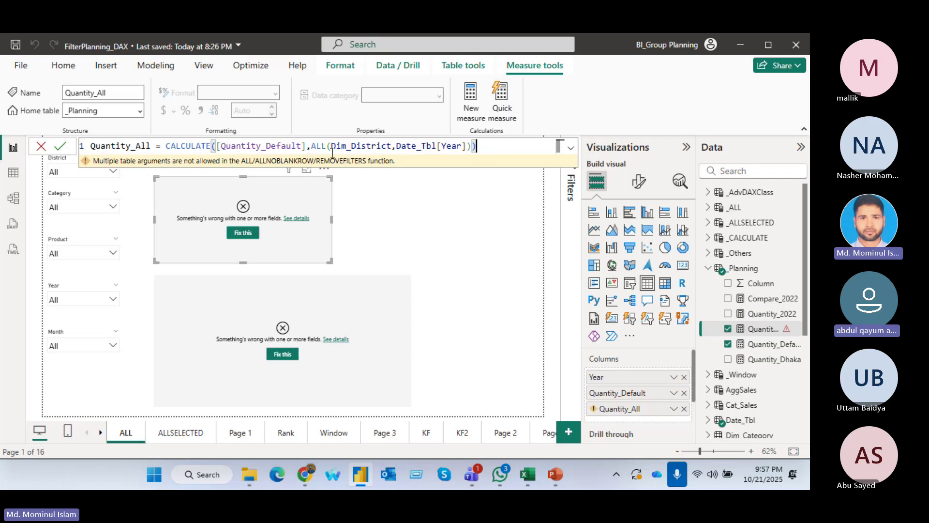
{"action": "left_click_drag", "start_coordinate": [499, 145], "coordinate": [398, 152]}
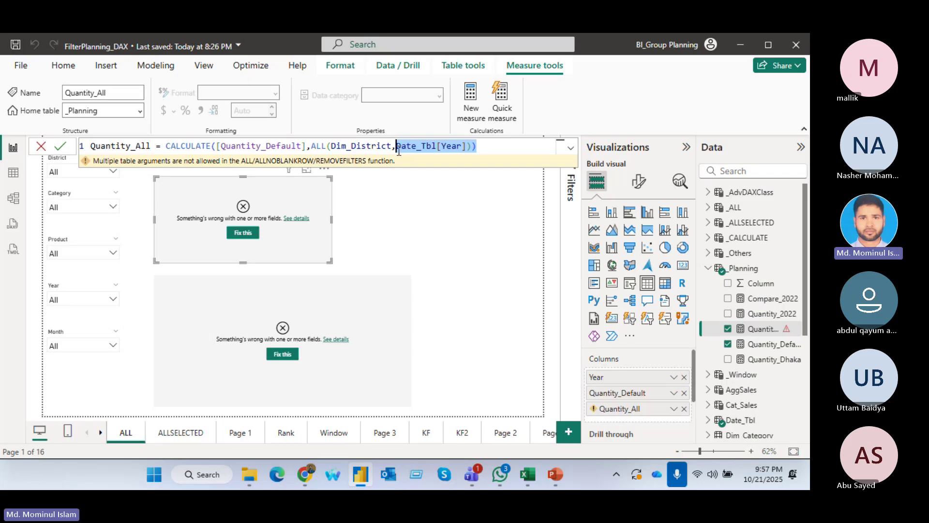
{"action": "key", "text": "BackSpace"}
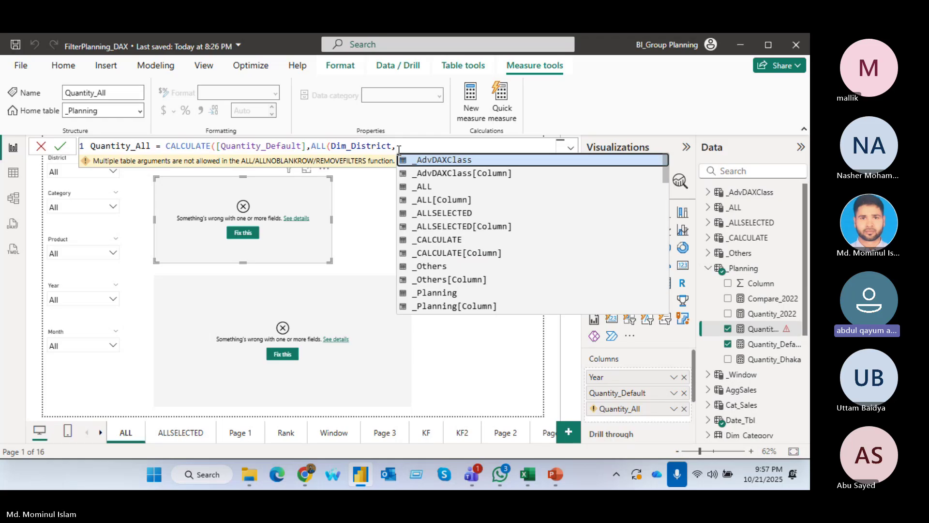
{"action": "type", "text": "dim"}
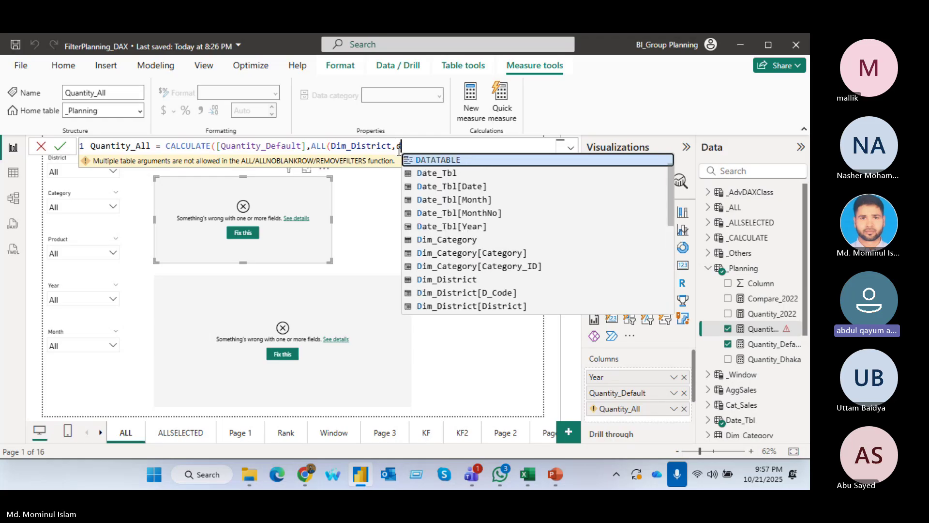
{"action": "key", "text": "Tab"}
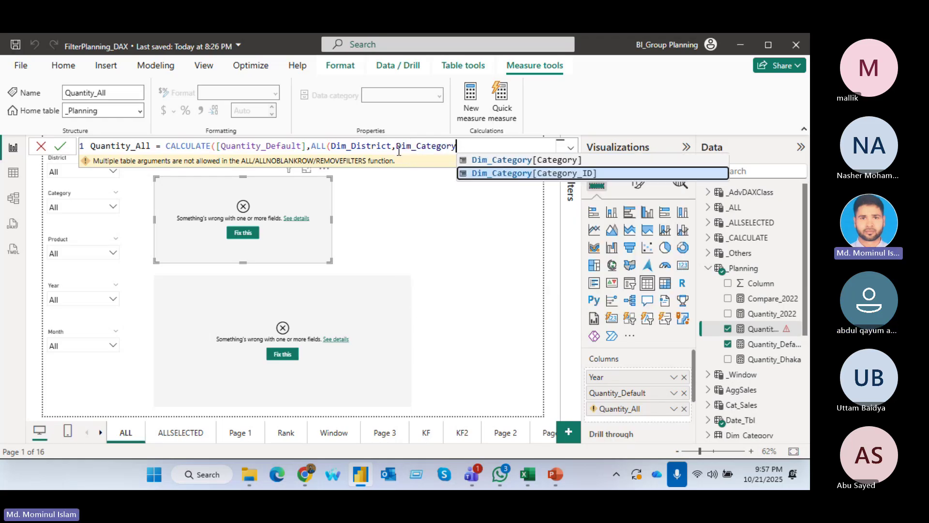
{"action": "type", "text": ")"}
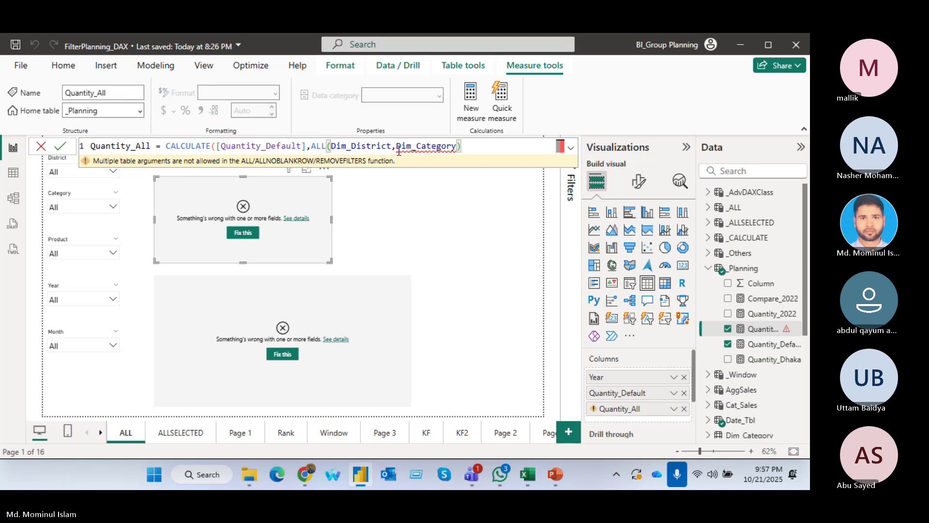
{"action": "key", "text": "BackSpace"}
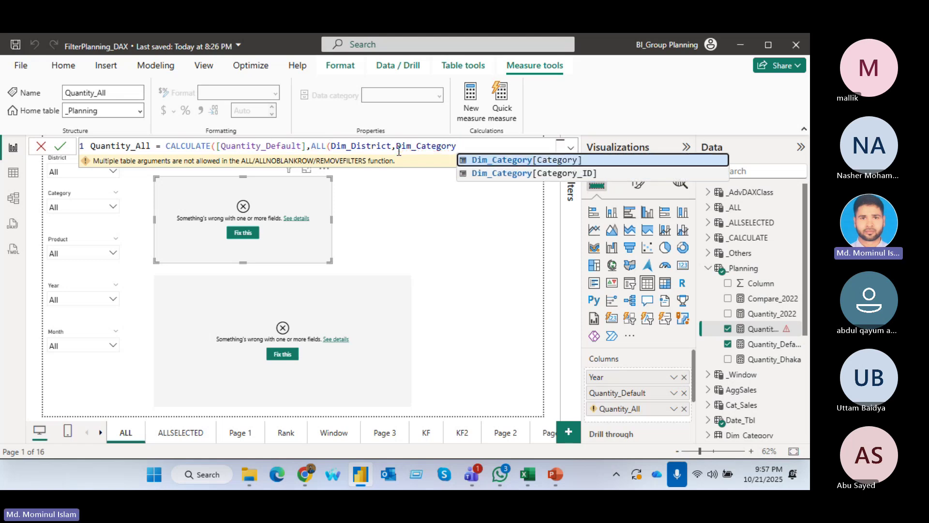
{"action": "key", "text": "BackSpace"}
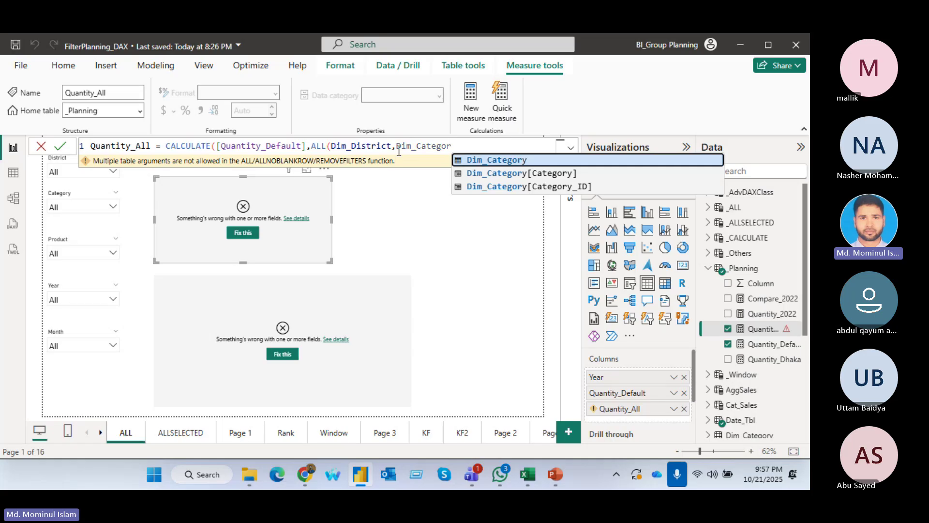
{"action": "type", "text": "y"}
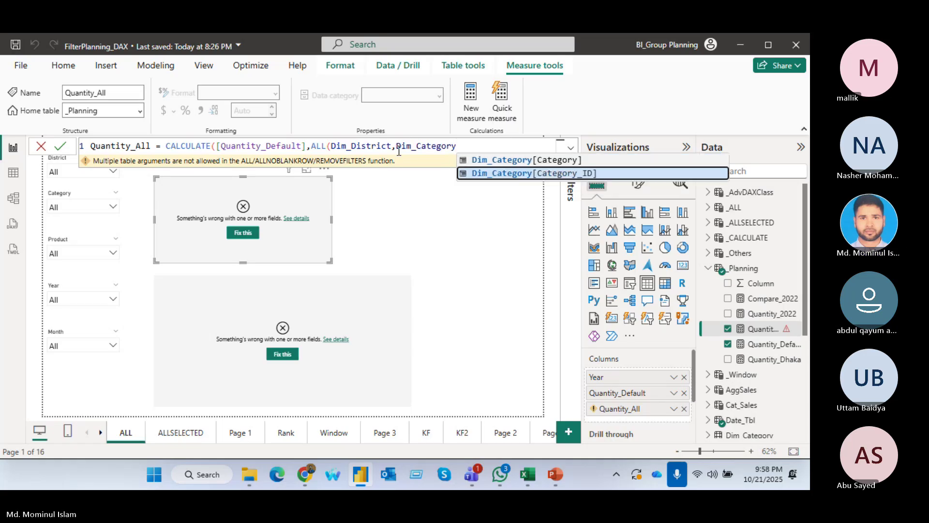
{"action": "type", "text": ")"}
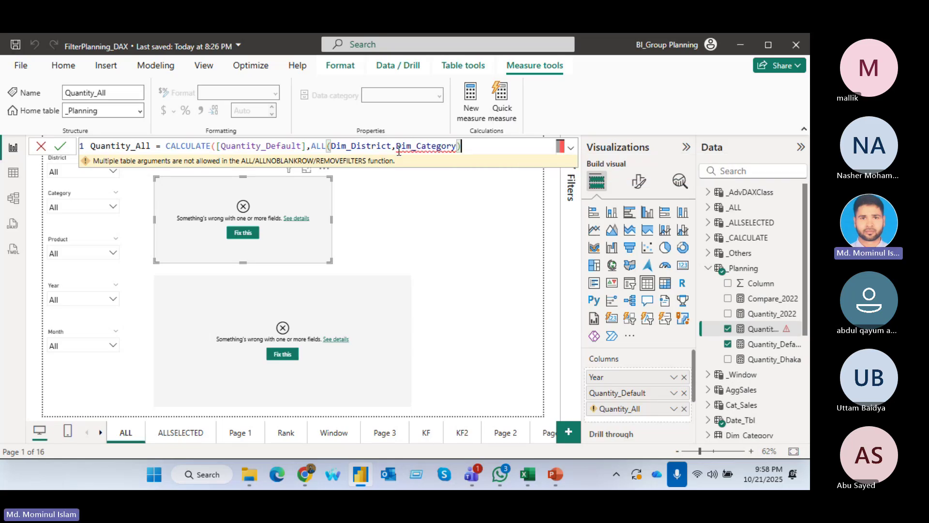
Step: Replace the ALL arguments in the Quantity_All formula with the single column Dim_District[D_Code] and commit it
{"action": "key", "text": "BackSpace"}
{"action": "key", "text": "BackSpace"}
{"action": "key", "text": "BackSpace"}
{"action": "key", "text": "BackSpace"}
{"action": "key", "text": "BackSpace"}
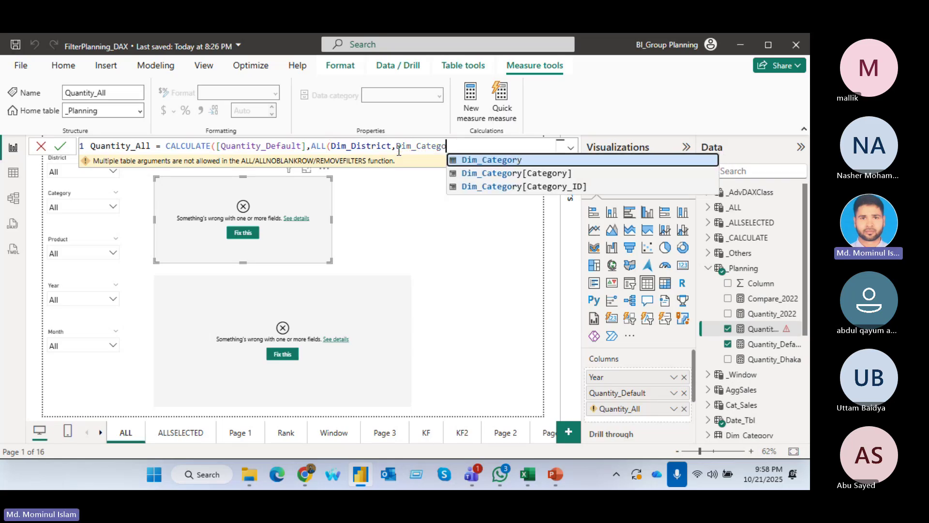
{"action": "key", "text": "BackSpace"}
{"action": "key", "text": "BackSpace"}
{"action": "key", "text": "BackSpace"}
{"action": "key", "text": "BackSpace"}
{"action": "key", "text": "BackSpace"}
{"action": "key", "text": "BackSpace"}
{"action": "key", "text": "BackSpace"}
{"action": "key", "text": "BackSpace"}
{"action": "key", "text": "BackSpace"}
{"action": "key", "text": "BackSpace"}
{"action": "key", "text": "BackSpace"}
{"action": "key", "text": "BackSpace"}
{"action": "key", "text": "BackSpace"}
{"action": "key", "text": "BackSpace"}
{"action": "key", "text": "BackSpace"}
{"action": "key", "text": "BackSpace"}
{"action": "key", "text": "BackSpace"}
{"action": "key", "text": "BackSpace"}
{"action": "key", "text": "BackSpace"}
{"action": "key", "text": "BackSpace"}
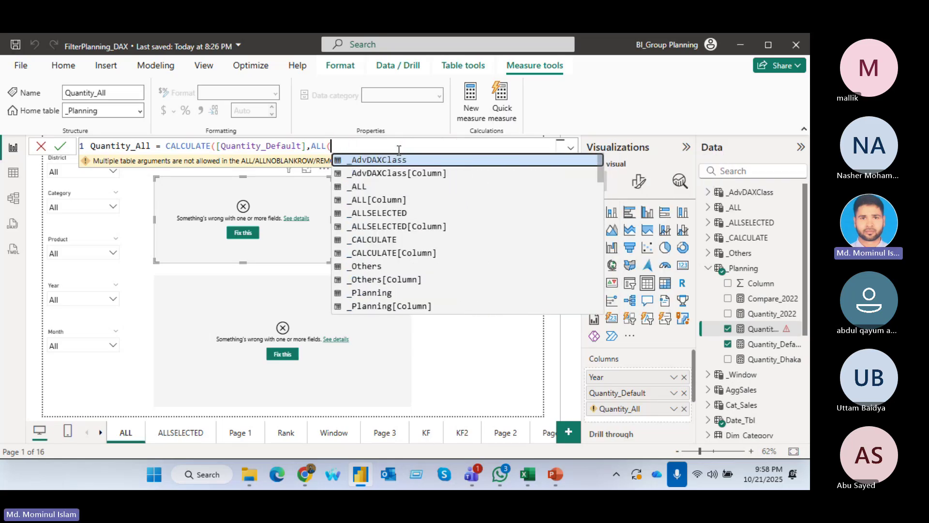
{"action": "type", "text": "("}
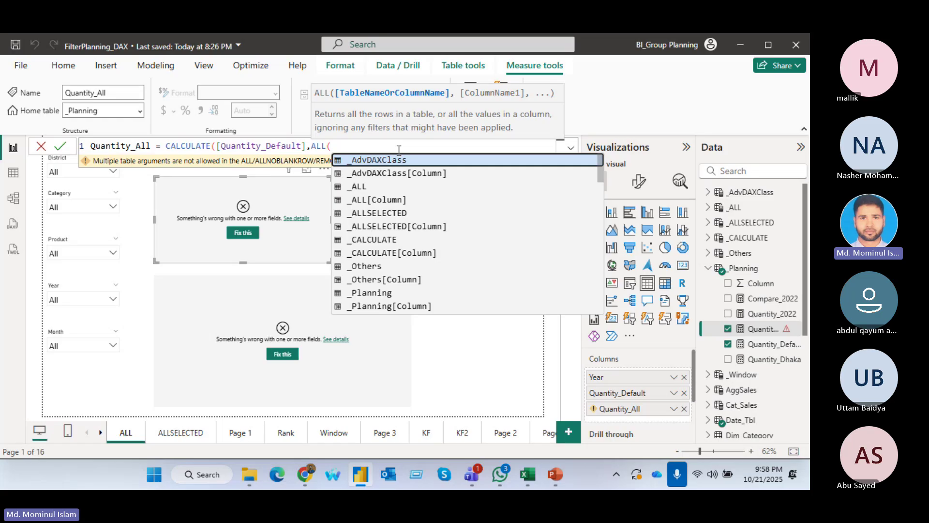
{"action": "type", "text": "pro"}
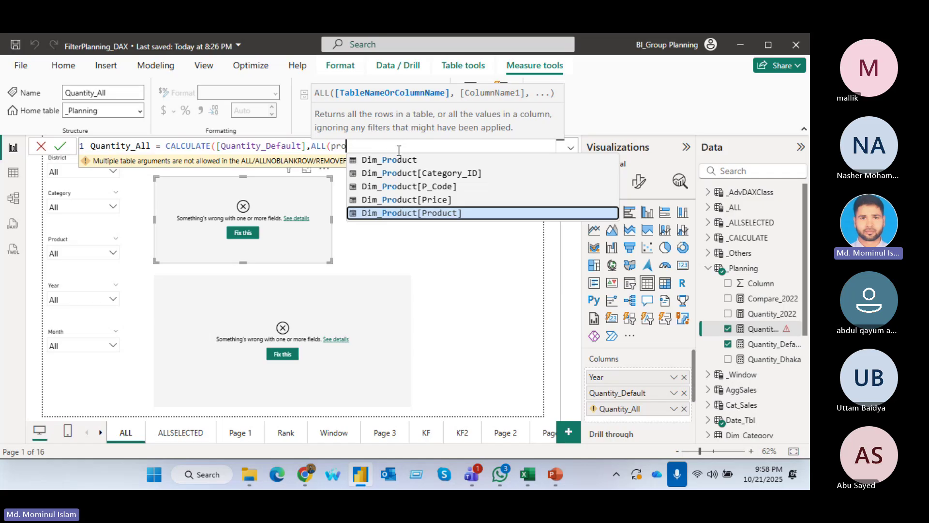
{"action": "key", "text": "BackSpace"}
{"action": "key", "text": "BackSpace"}
{"action": "key", "text": "BackSpace"}
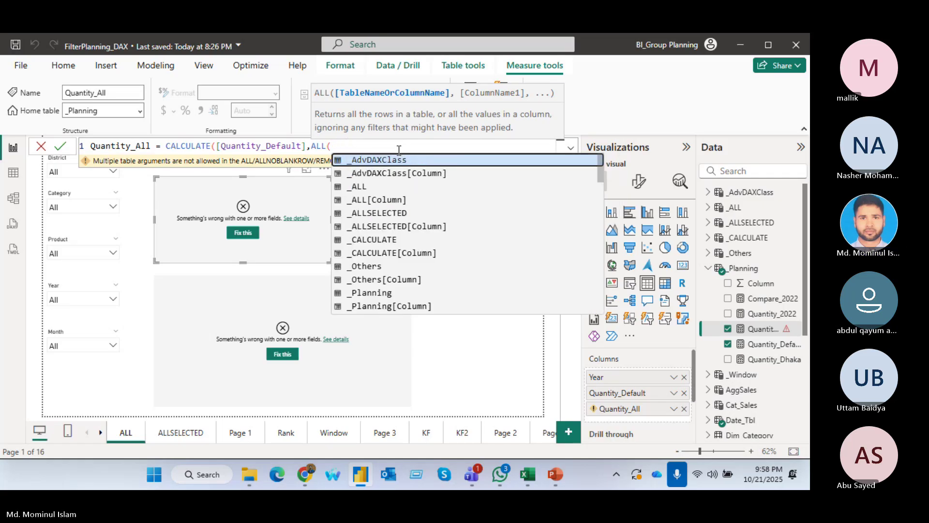
{"action": "type", "text": "distr"}
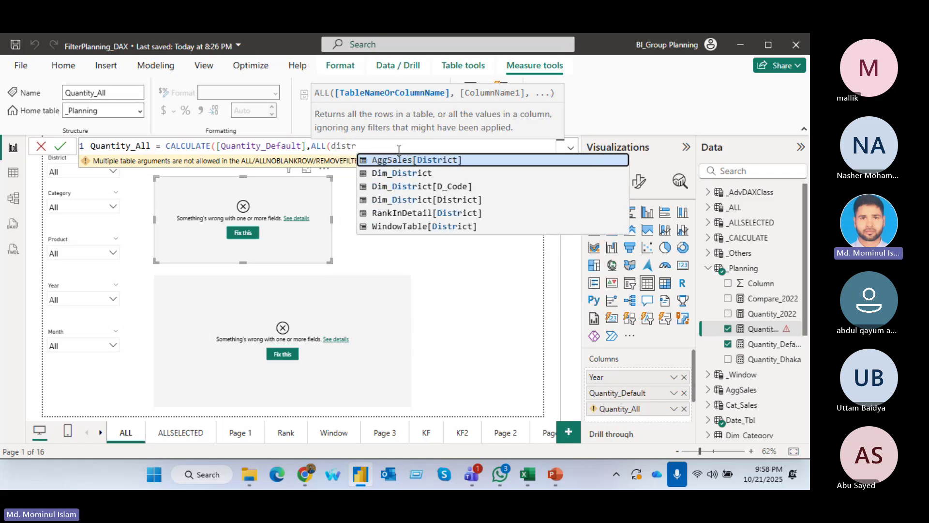
{"action": "key", "text": "Down"}
{"action": "key", "text": "Down"}
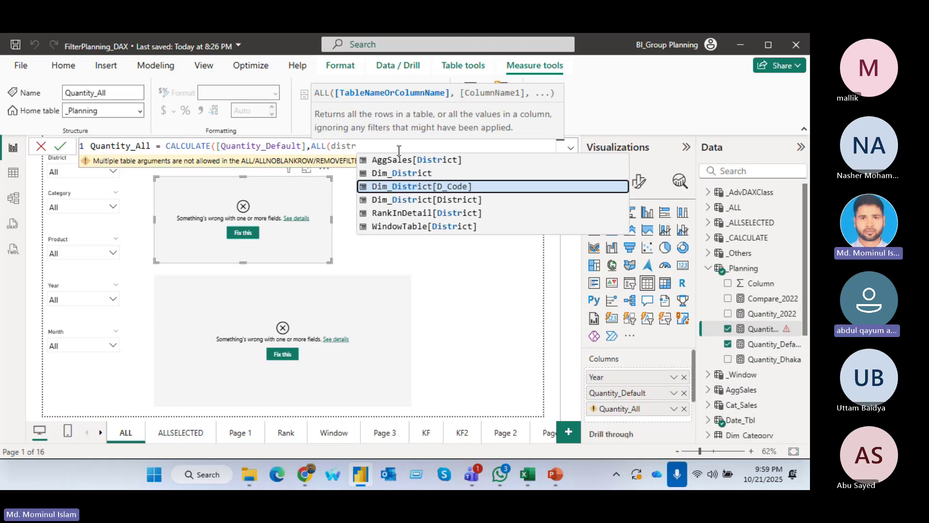
{"action": "key", "text": "Tab"}
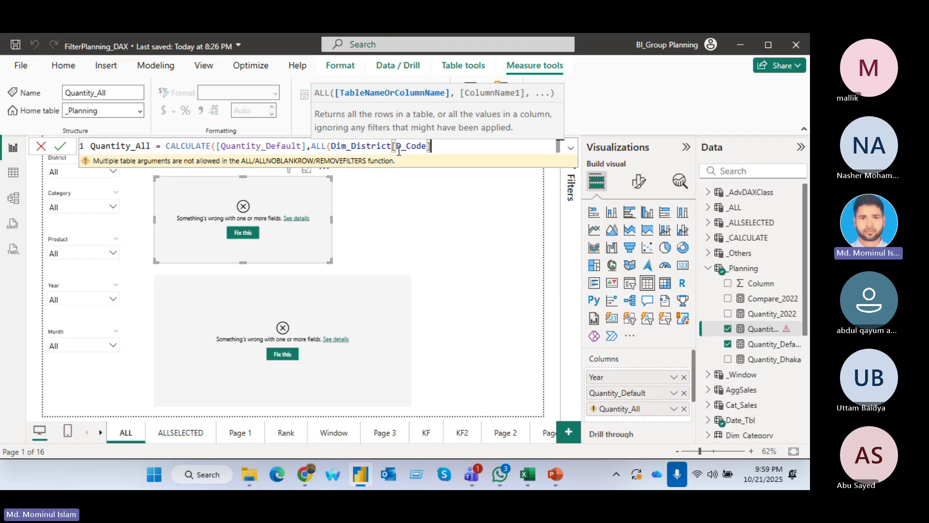
{"action": "type", "text": "))"}
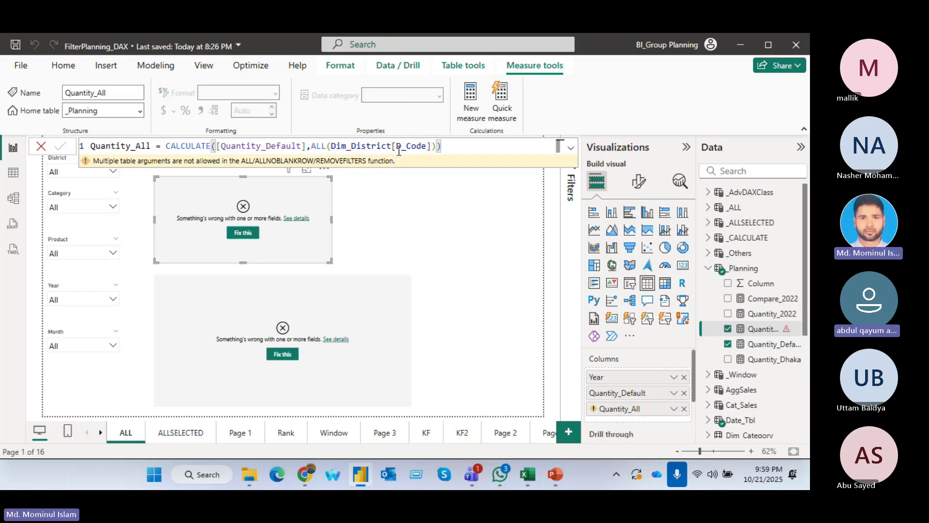
{"action": "key", "text": "Return"}
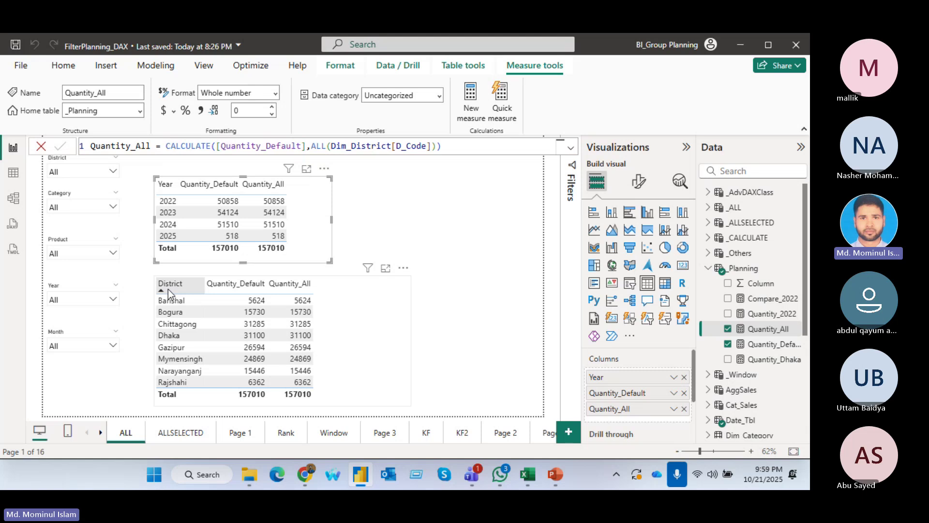
Step: Examine the District and D_Code columns of the Dim_District table in Table view and return to the report
{"action": "left_click", "coordinate": [406, 334]}
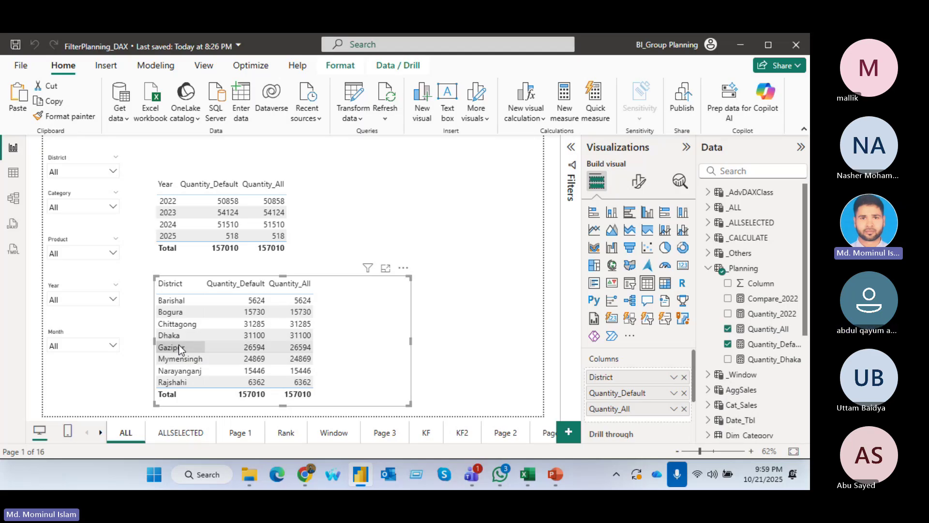
{"action": "left_click", "coordinate": [12, 176]}
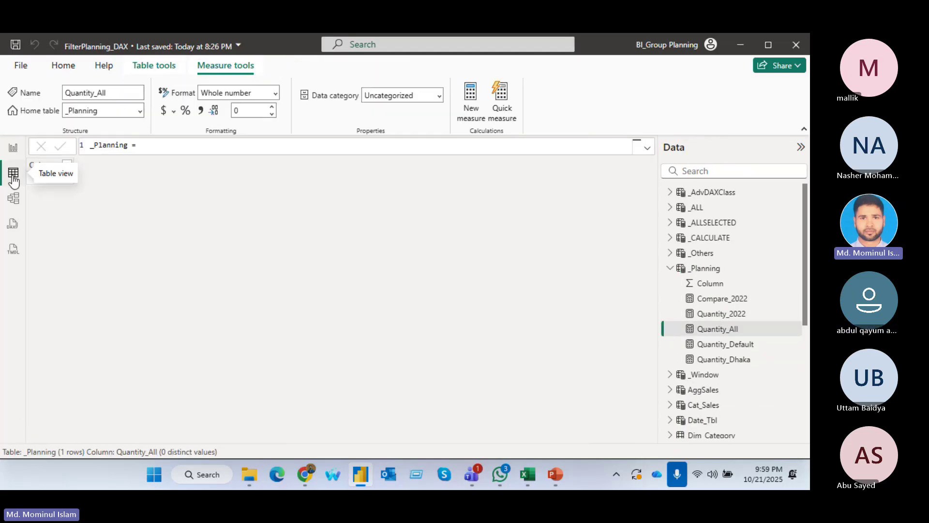
{"action": "scroll", "coordinate": [702, 290], "scroll_direction": "down", "scroll_amount": 5}
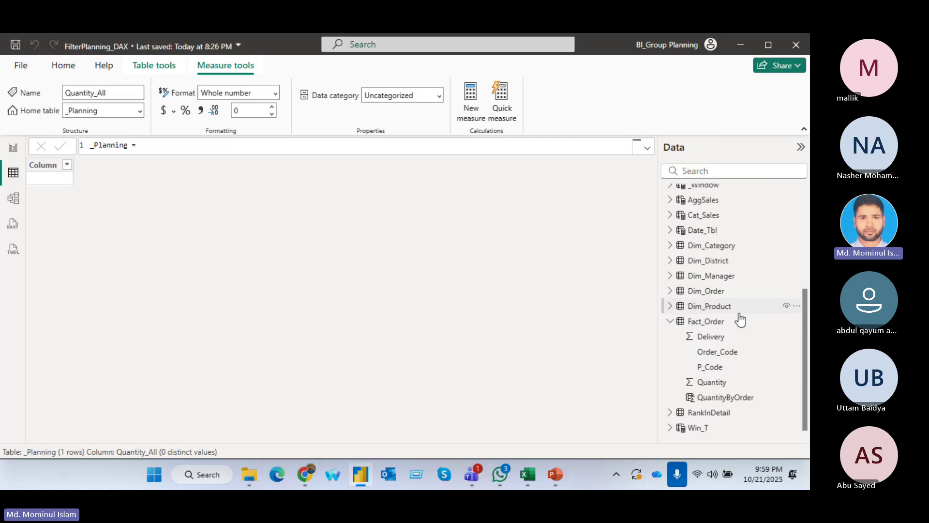
{"action": "left_click", "coordinate": [671, 323]}
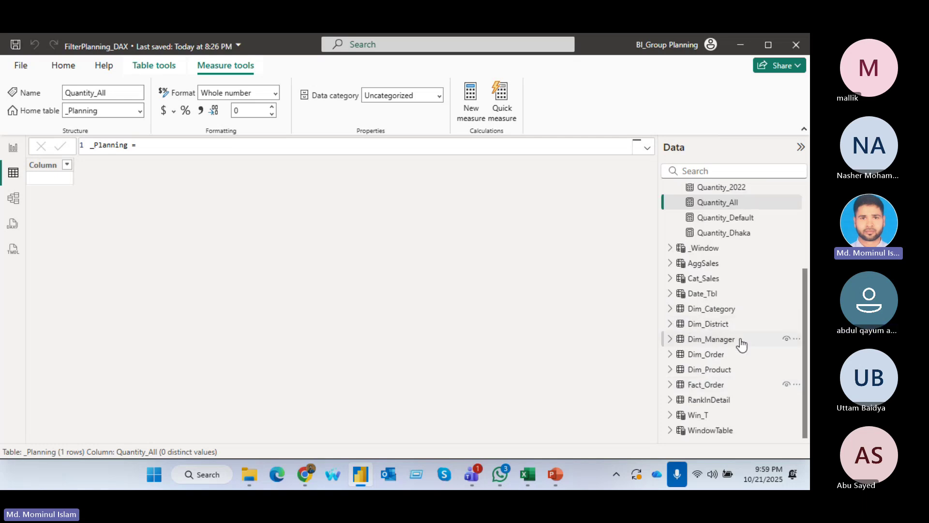
{"action": "scroll", "coordinate": [736, 338], "scroll_direction": "up", "scroll_amount": 3}
{"action": "left_click", "coordinate": [670, 267]}
{"action": "scroll", "coordinate": [710, 304], "scroll_direction": "down", "scroll_amount": 2}
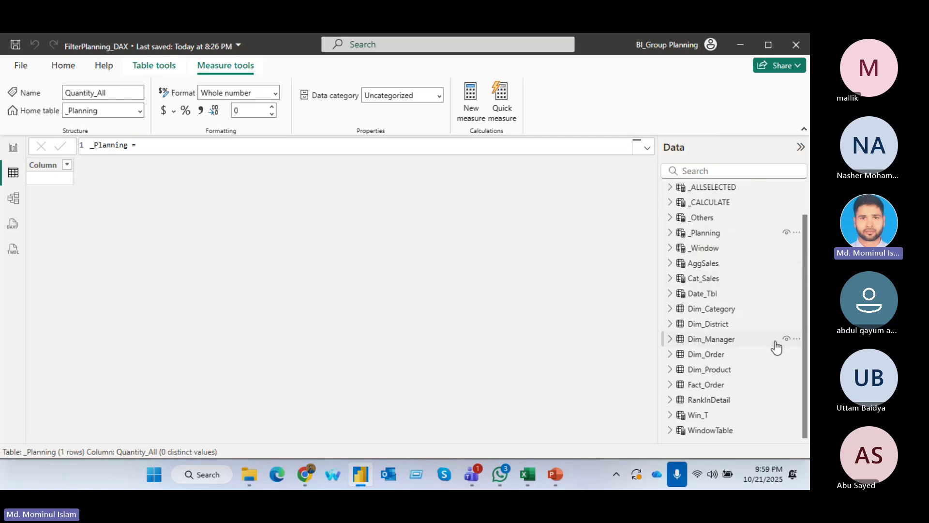
{"action": "left_click", "coordinate": [707, 323]}
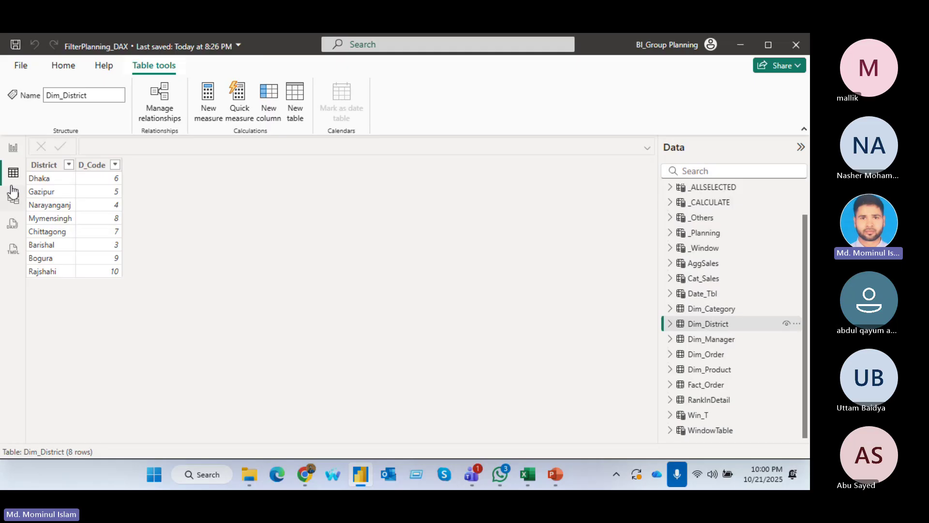
{"action": "left_click", "coordinate": [13, 147]}
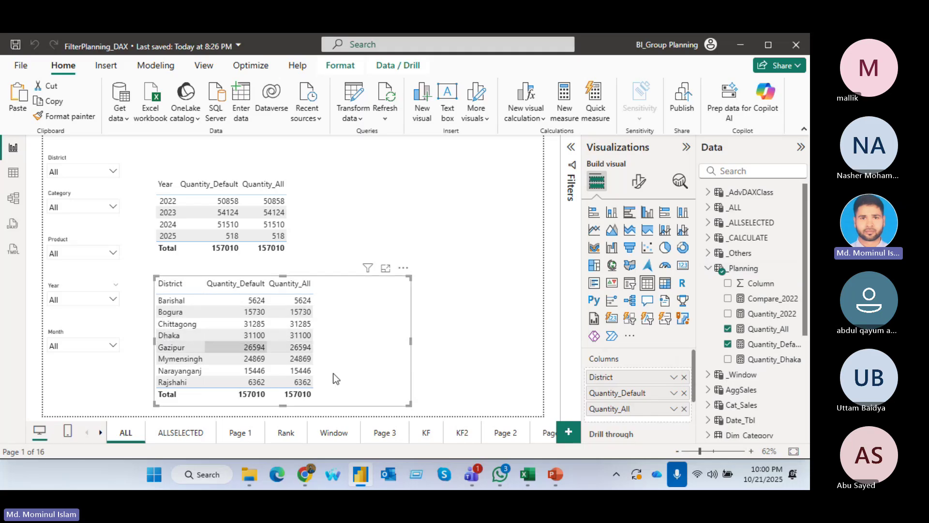
Step: Replace District with the D_Code field from Dim_District as the first column of the lower table visual
{"action": "left_click", "coordinate": [683, 377]}
{"action": "scroll", "coordinate": [747, 393], "scroll_direction": "down", "scroll_amount": 4}
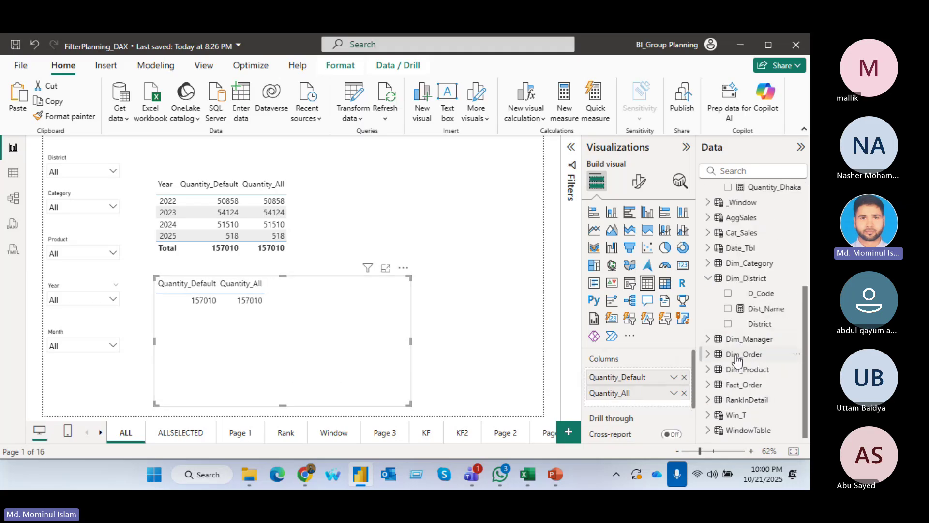
{"action": "left_click_drag", "start_coordinate": [767, 295], "coordinate": [661, 378]}
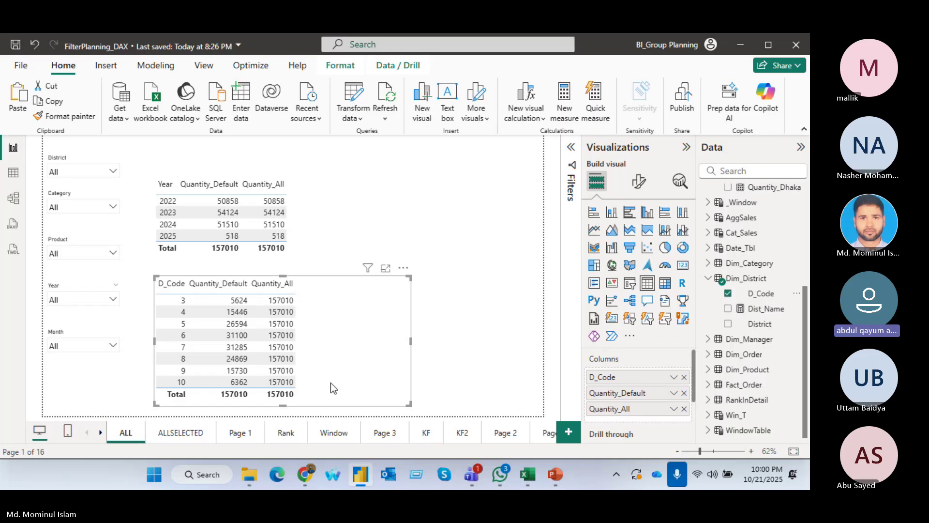
Step: Add the District field to the lower table visual and order the columns so District comes before D_Code
{"action": "left_click_drag", "start_coordinate": [774, 327], "coordinate": [663, 389]}
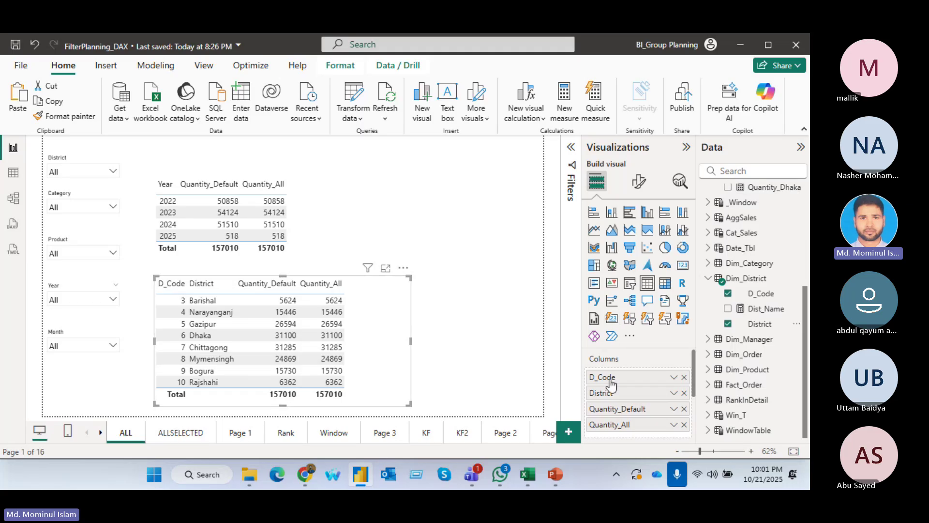
{"action": "left_click_drag", "start_coordinate": [610, 382], "coordinate": [616, 401]}
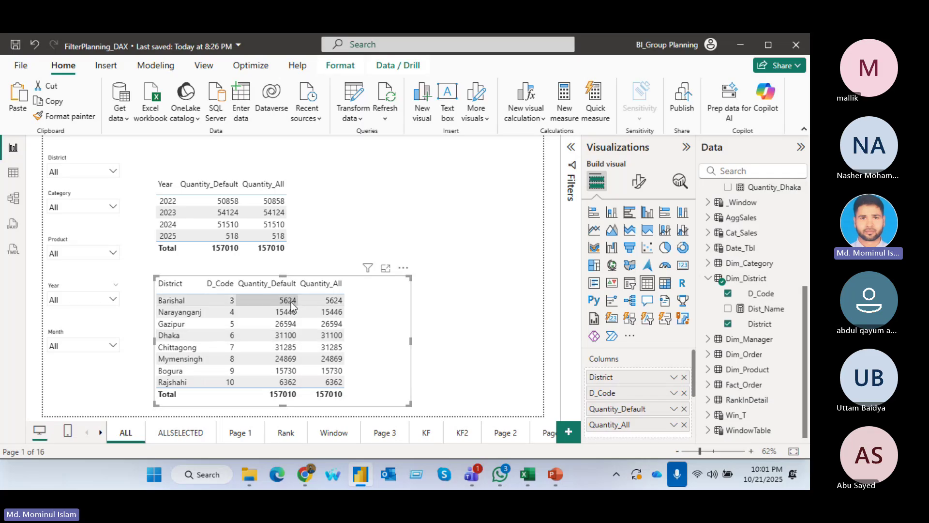
Step: Change the ALL argument in the Quantity_All formula to the whole Dim_District table and commit it
{"action": "scroll", "coordinate": [733, 296], "scroll_direction": "up", "scroll_amount": 4}
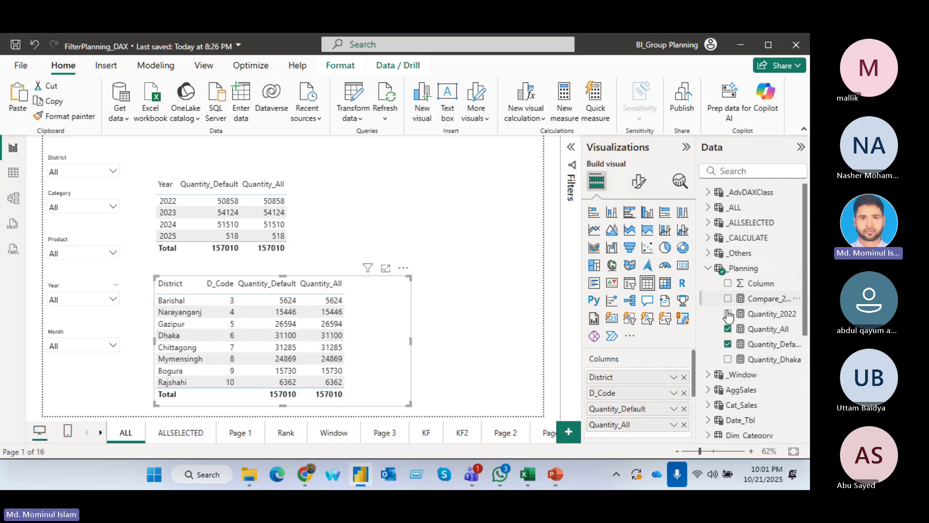
{"action": "left_click", "coordinate": [772, 329]}
{"action": "left_click_drag", "start_coordinate": [393, 146], "coordinate": [430, 147]}
{"action": "key", "text": "BackSpace"}
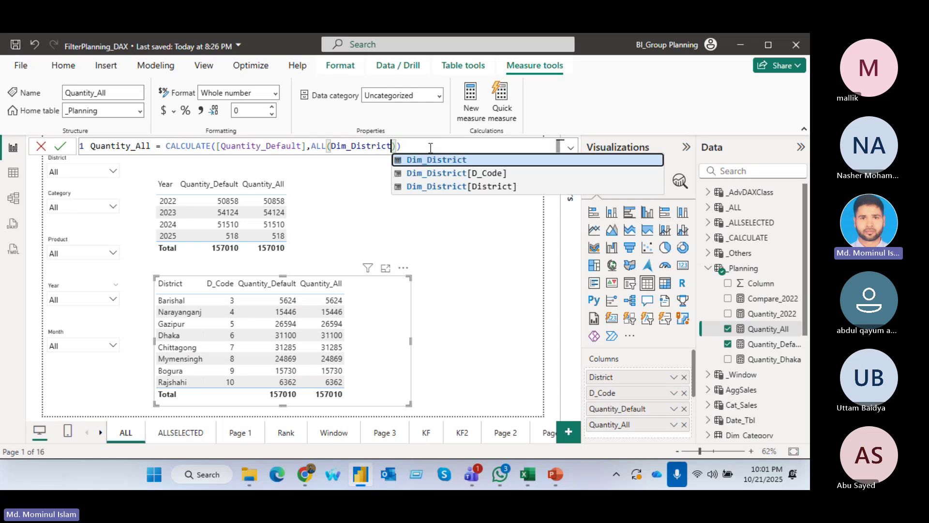
{"action": "left_click", "coordinate": [445, 148]}
{"action": "key", "text": "Return"}
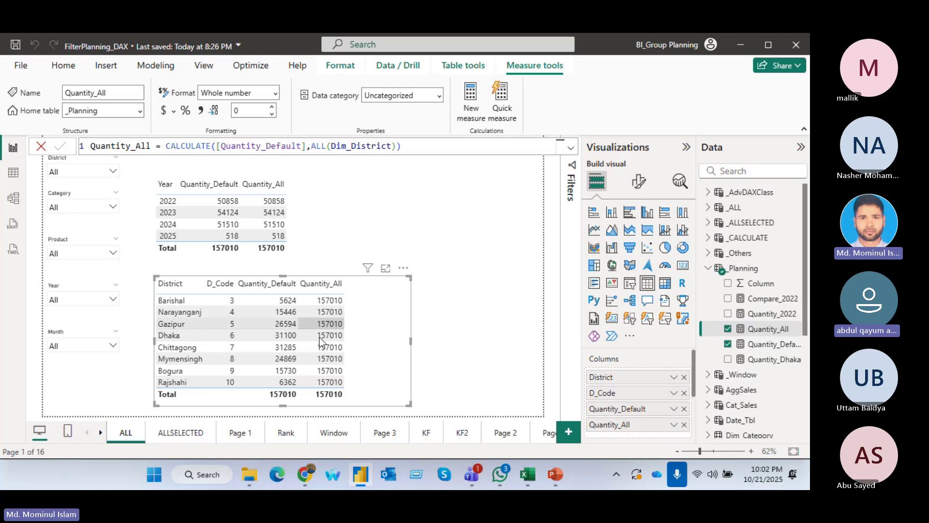
Step: Show the Quantity_Default values in the lower table visual as percent of grand total
{"action": "left_click", "coordinate": [269, 284]}
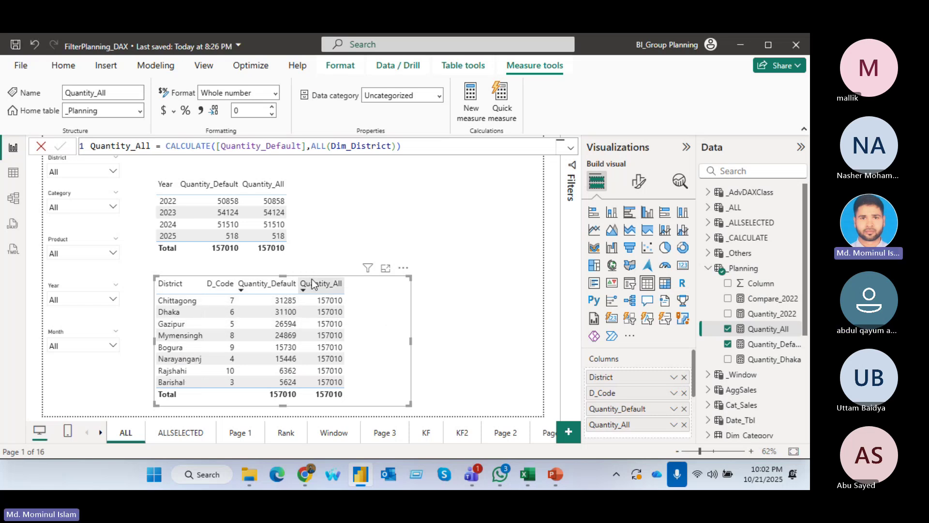
{"action": "left_click", "coordinate": [673, 409]}
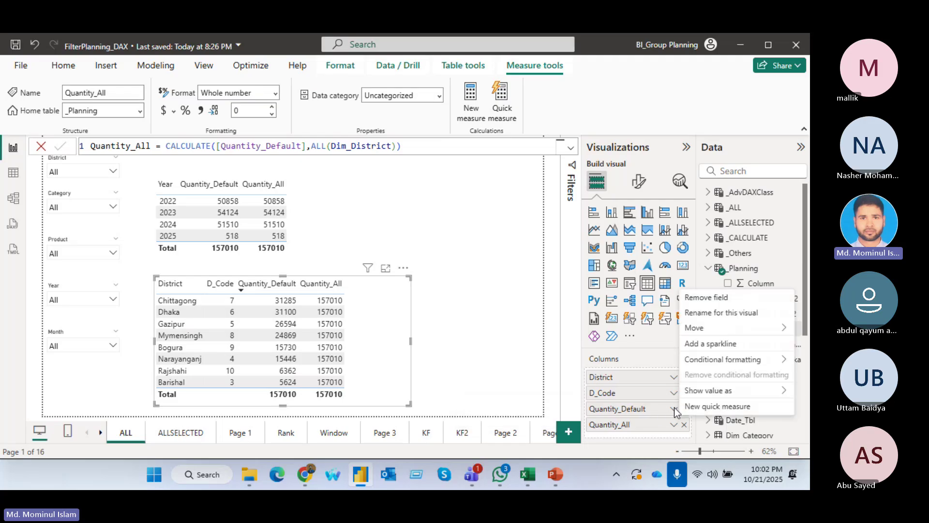
{"action": "mouse_move", "coordinate": [710, 393]}
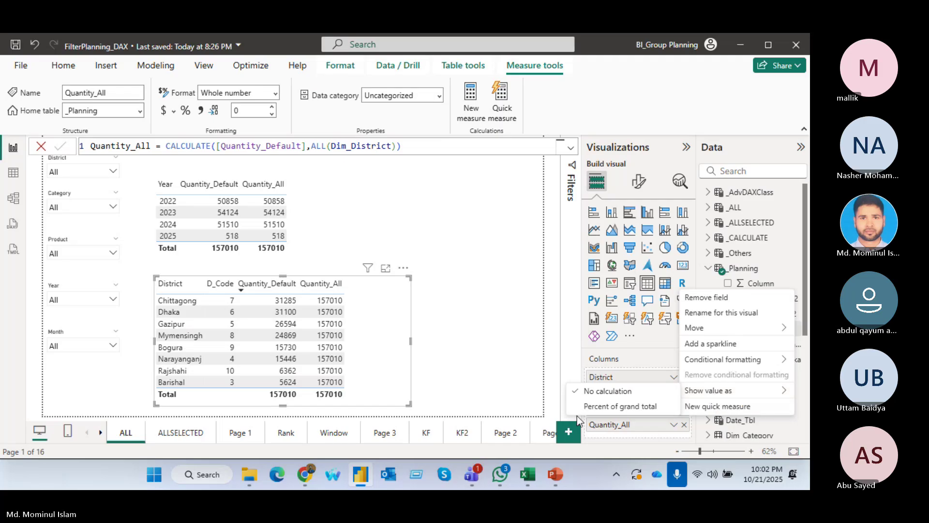
{"action": "left_click", "coordinate": [551, 381]}
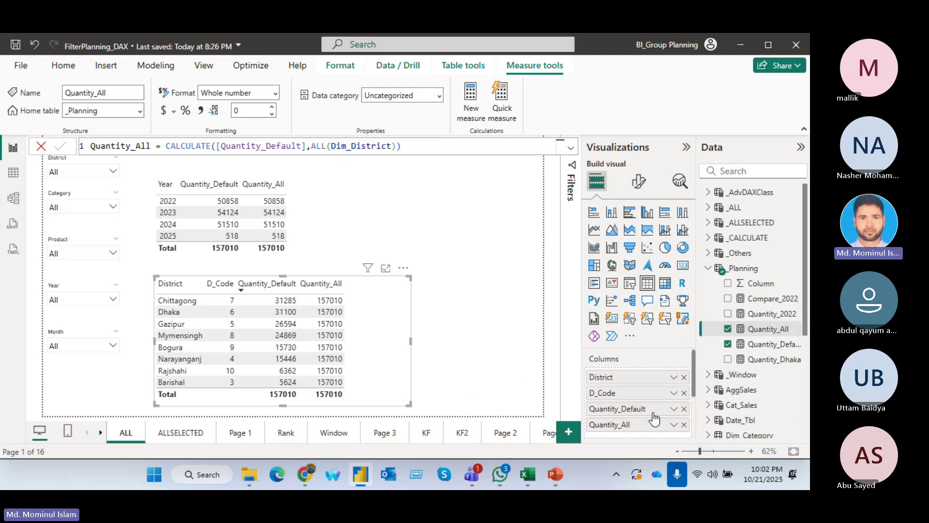
{"action": "left_click", "coordinate": [673, 408]}
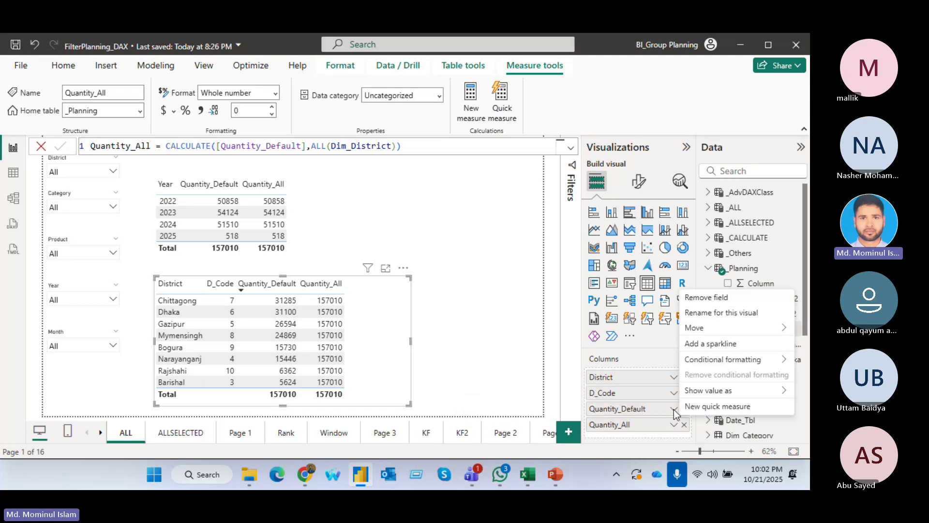
{"action": "mouse_move", "coordinate": [696, 392]}
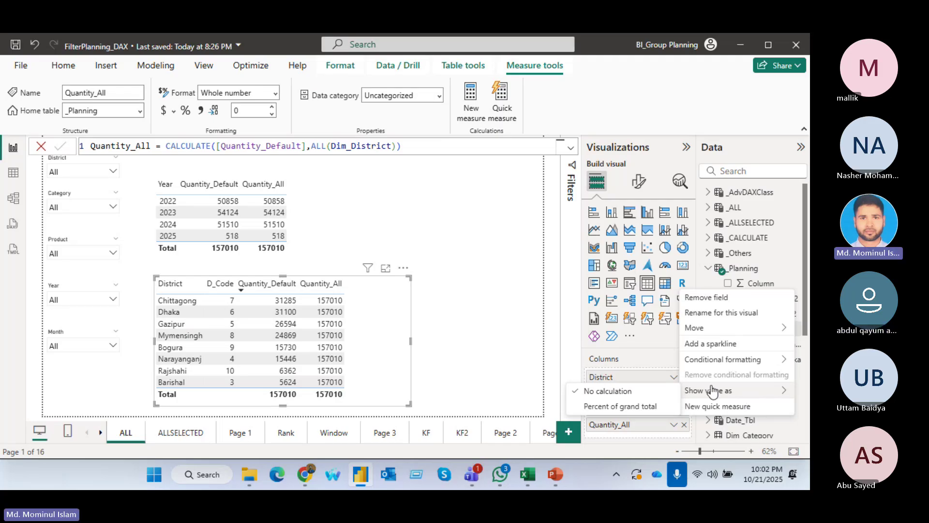
{"action": "left_click", "coordinate": [624, 410]}
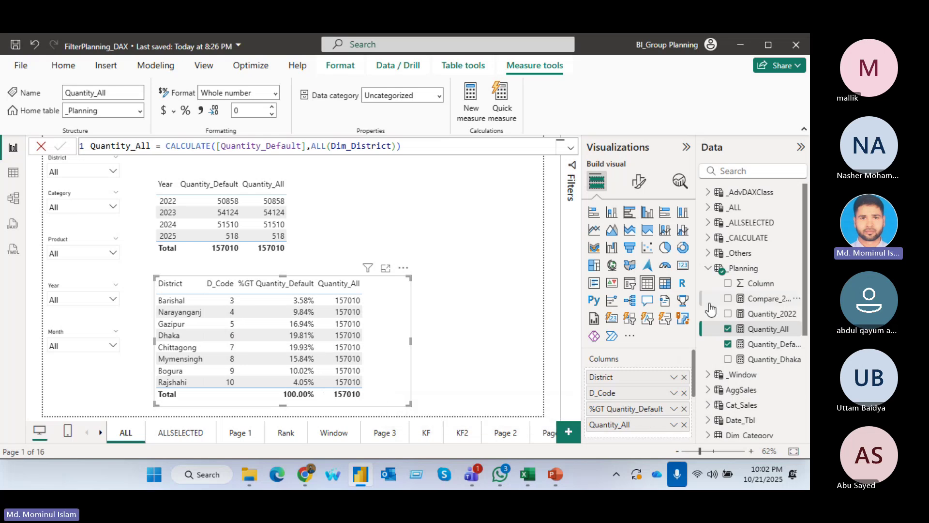
Step: Create a new measure in the _Planning table named District % and begin its formula with the DIVIDE function
{"action": "left_click", "coordinate": [752, 270]}
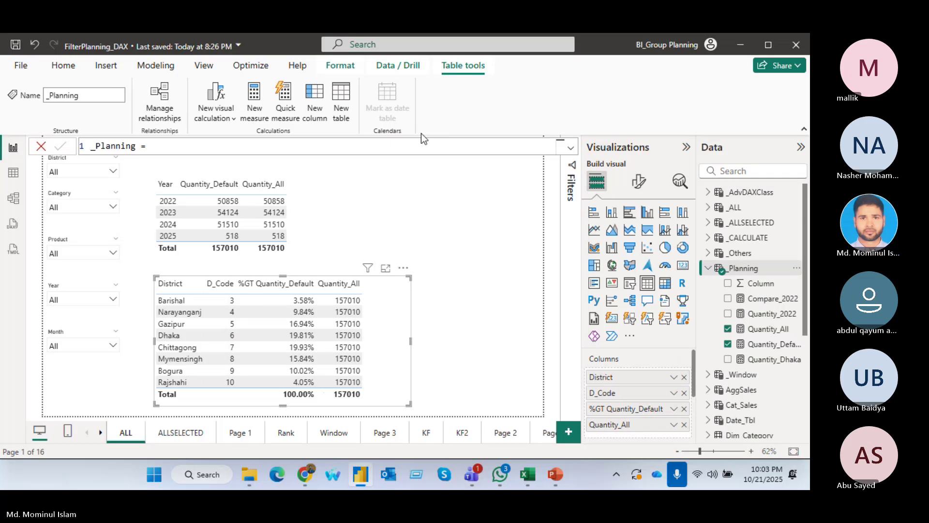
{"action": "left_click", "coordinate": [258, 97]}
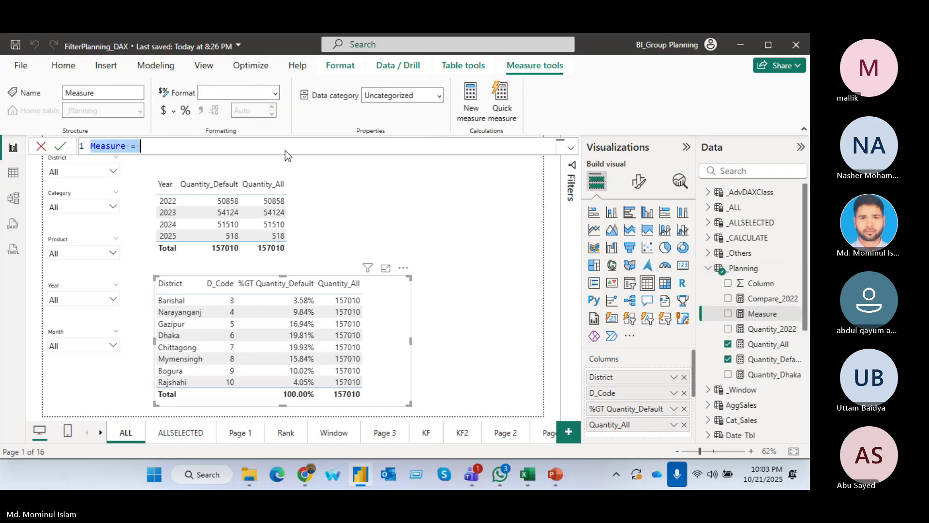
{"action": "type", "text": "District"}
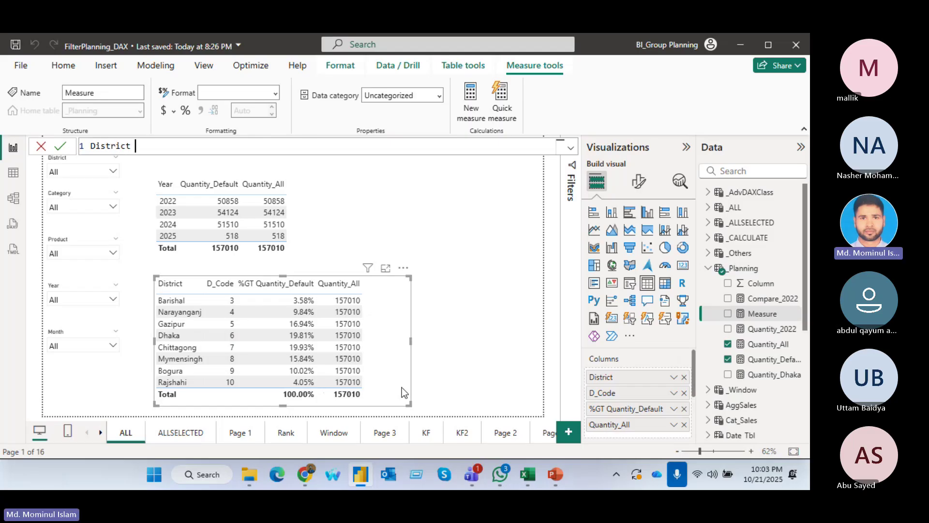
{"action": "type", "text": " %"}
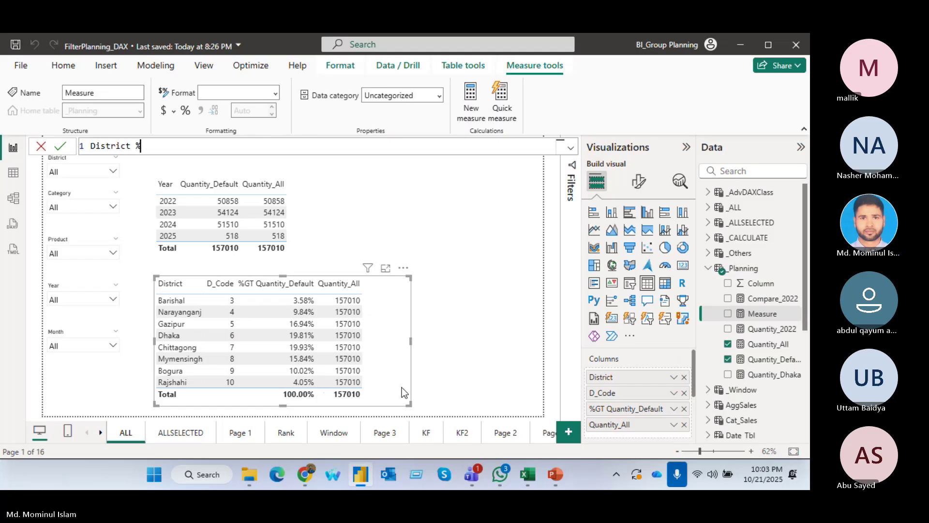
{"action": "type", "text": " = Di"}
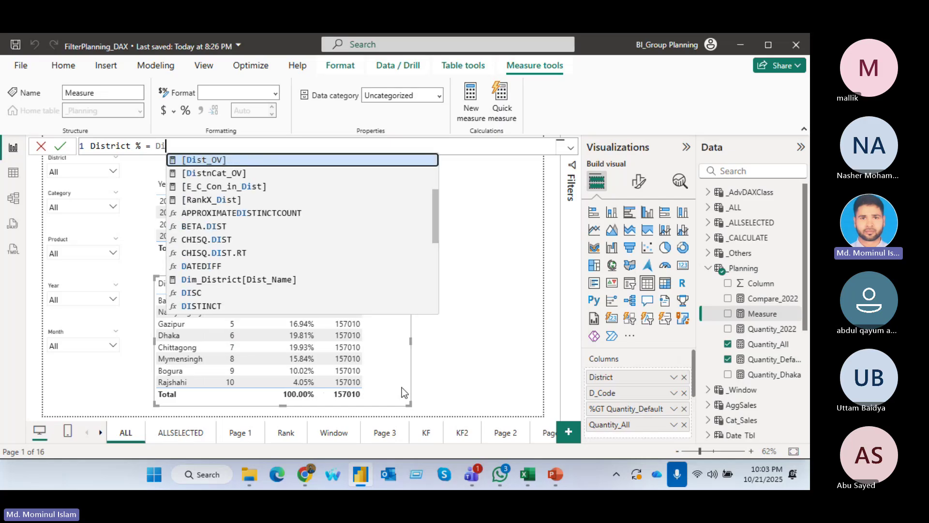
{"action": "type", "text": "VIDE("}
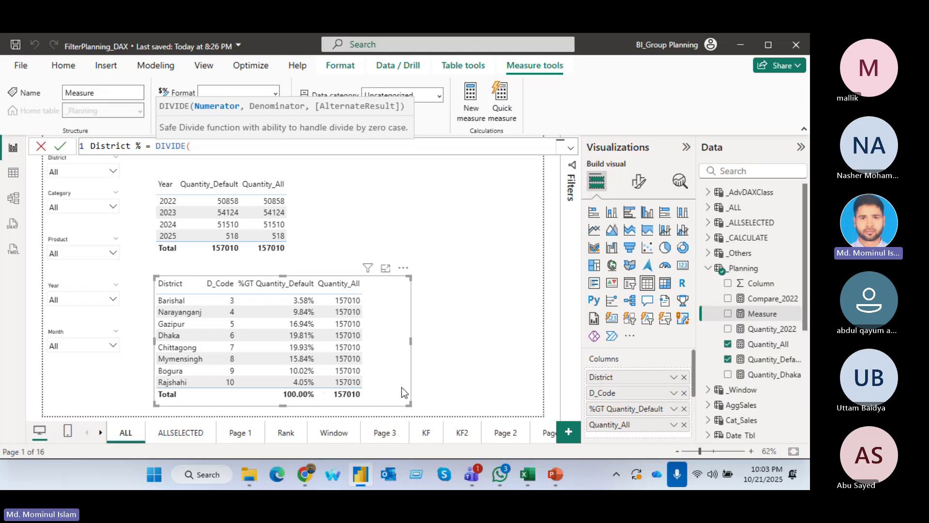
Step: Complete the District % formula with [Quantity_Default] as numerator and [Quantity_All] as denominator, and commit it
{"action": "type", "text": "quantity"}
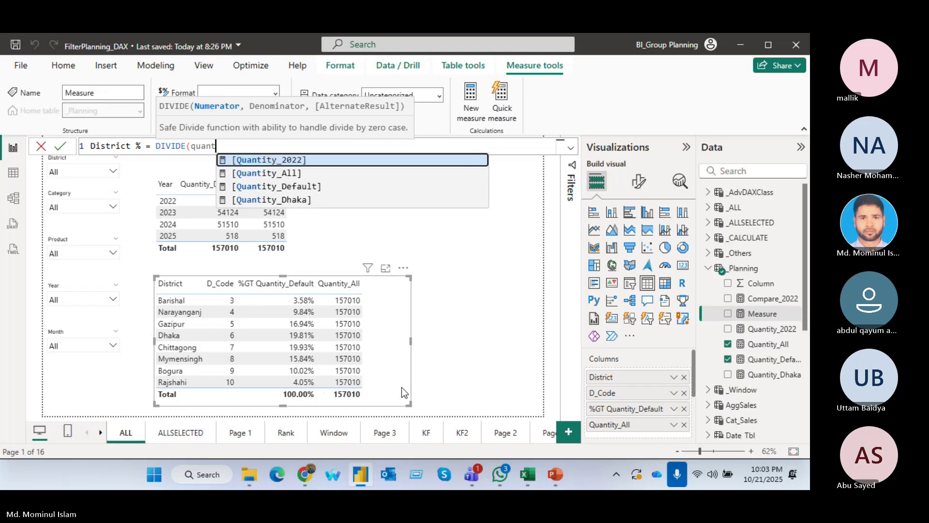
{"action": "key", "text": "Down"}
{"action": "key", "text": "Down"}
{"action": "key", "text": "Down"}
{"action": "key", "text": "Up"}
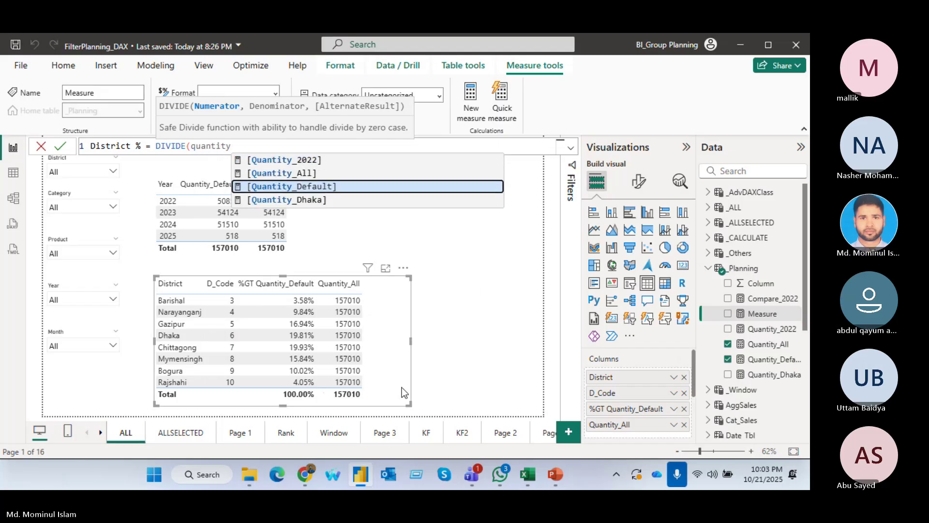
{"action": "key", "text": "Tab"}
{"action": "type", "text": ","}
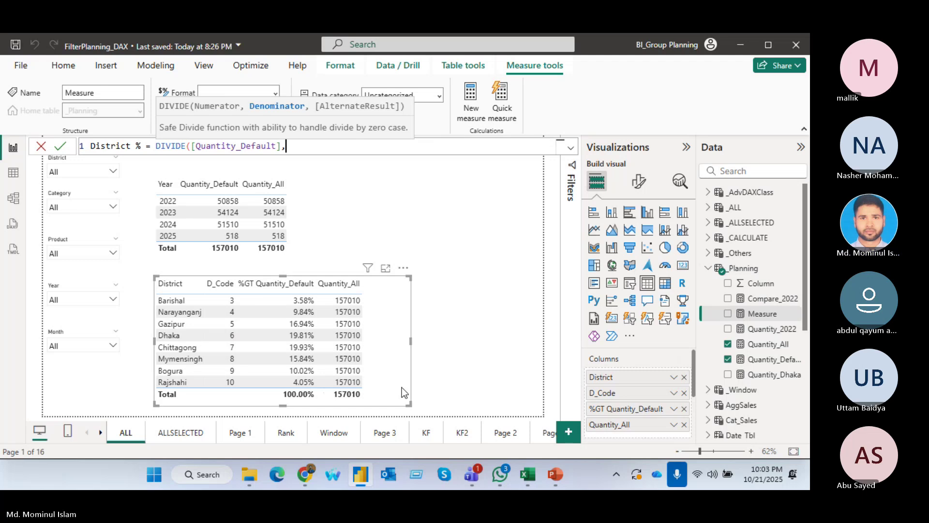
{"action": "type", "text": "quant"}
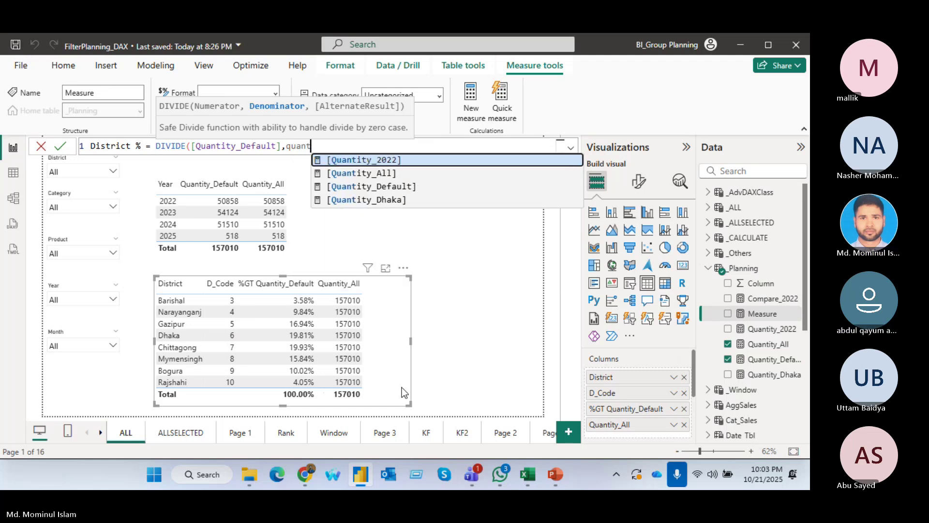
{"action": "type", "text": "i"}
{"action": "key", "text": "Down"}
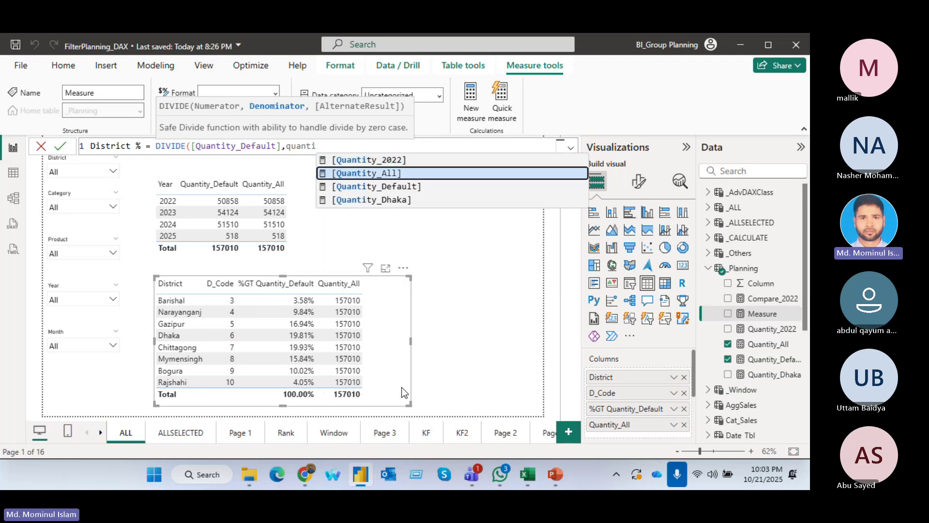
{"action": "key", "text": "Tab"}
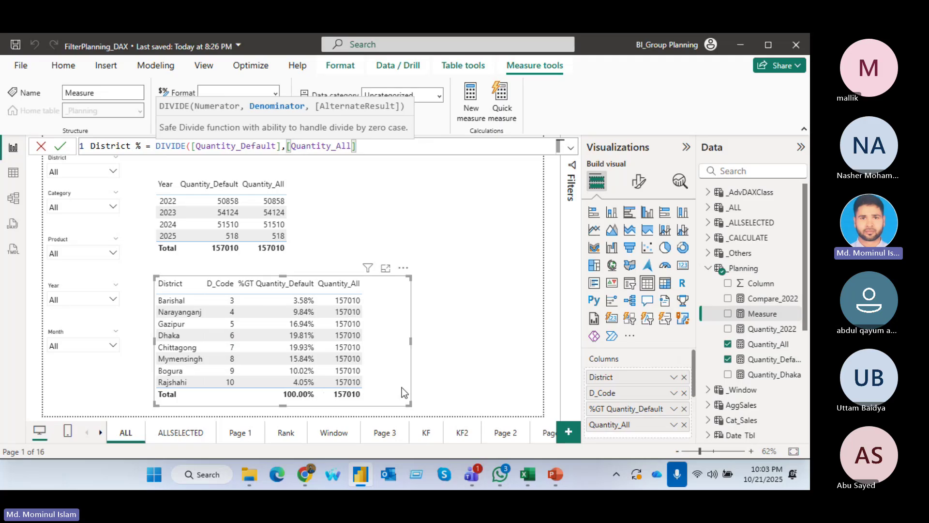
{"action": "type", "text": ")"}
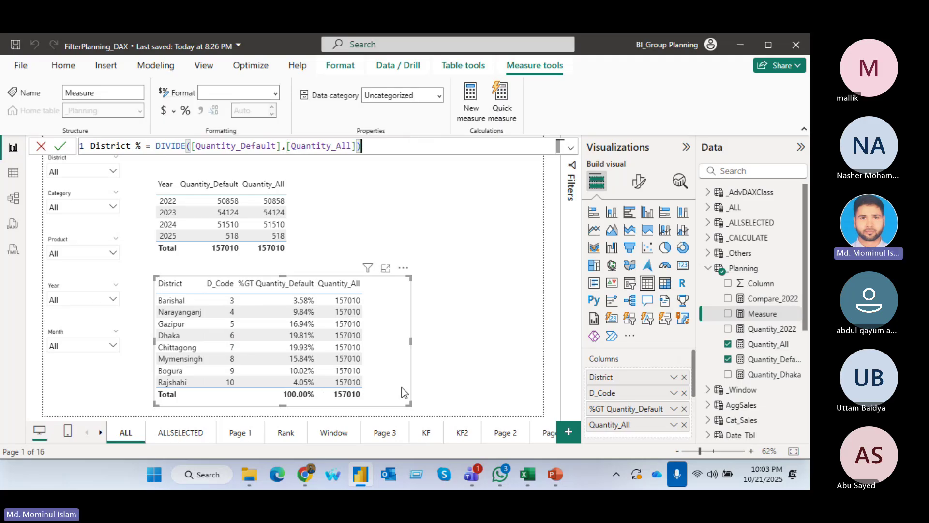
{"action": "key", "text": "Return"}
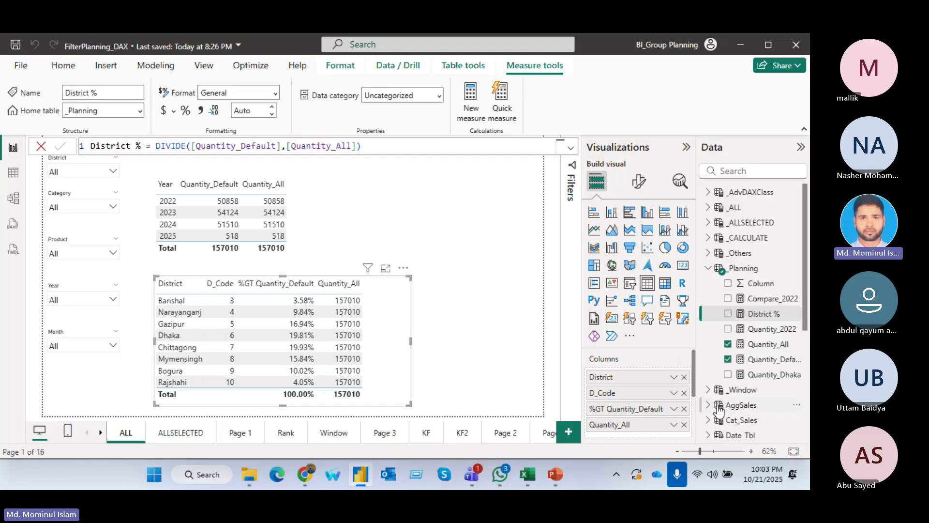
Step: Format the District % measure as a percentage, add it to the lower table visual and widen the visual
{"action": "left_click", "coordinate": [186, 110]}
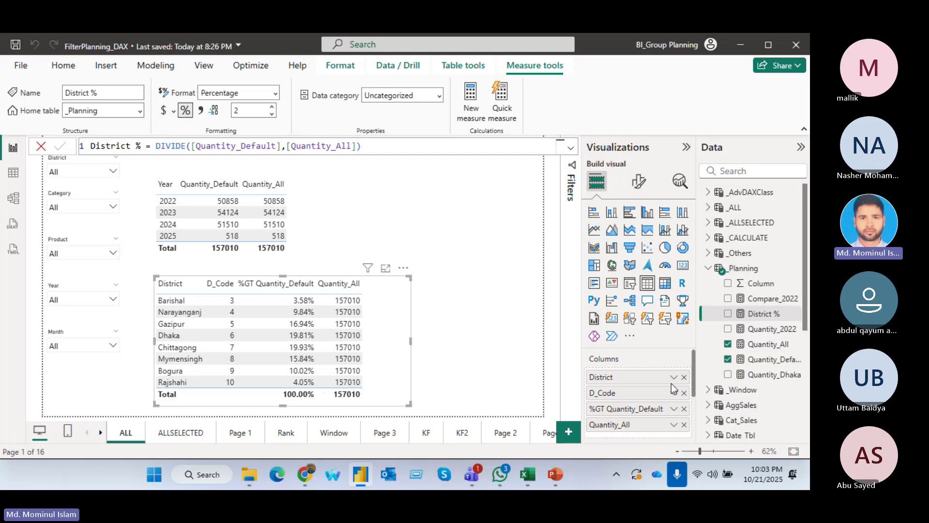
{"action": "left_click", "coordinate": [728, 314]}
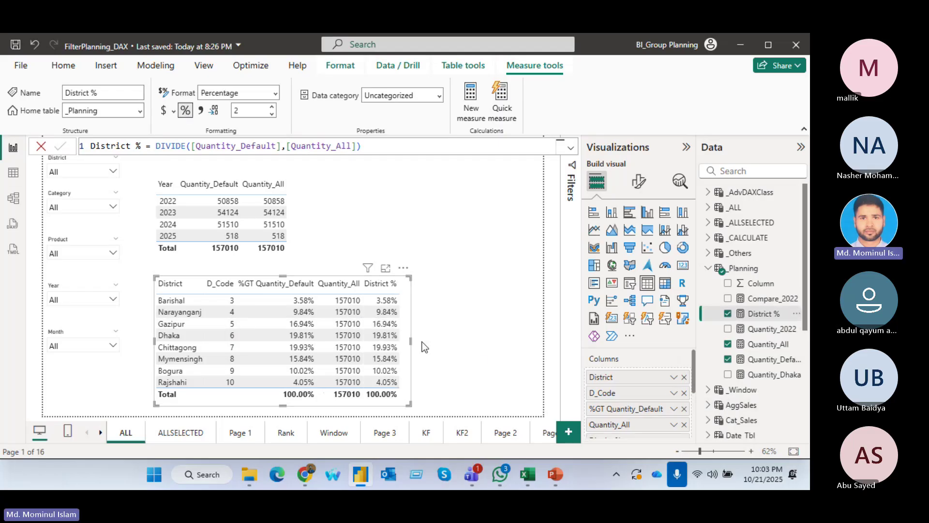
{"action": "left_click_drag", "start_coordinate": [410, 341], "coordinate": [432, 341]}
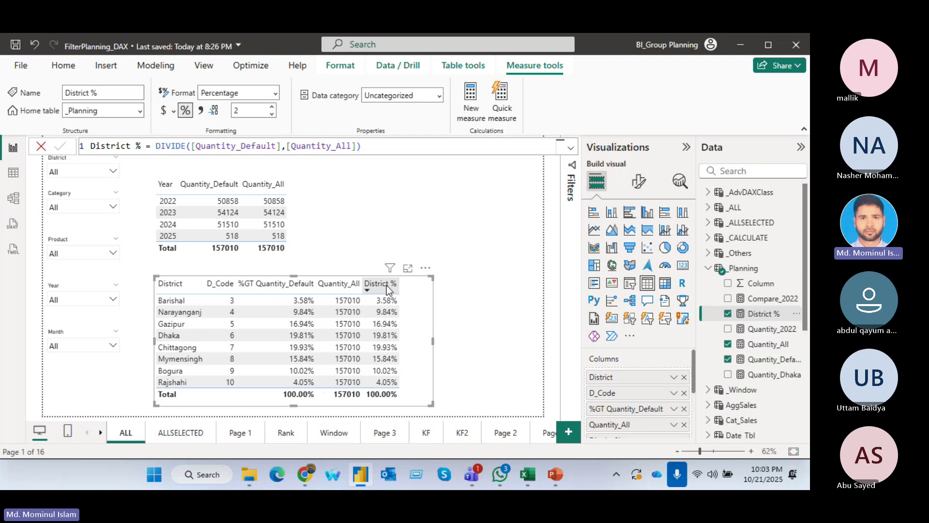
Step: Remove Quantity_All from the lower table visual, then narrow the visual and extend its upper edge
{"action": "left_click", "coordinate": [683, 424]}
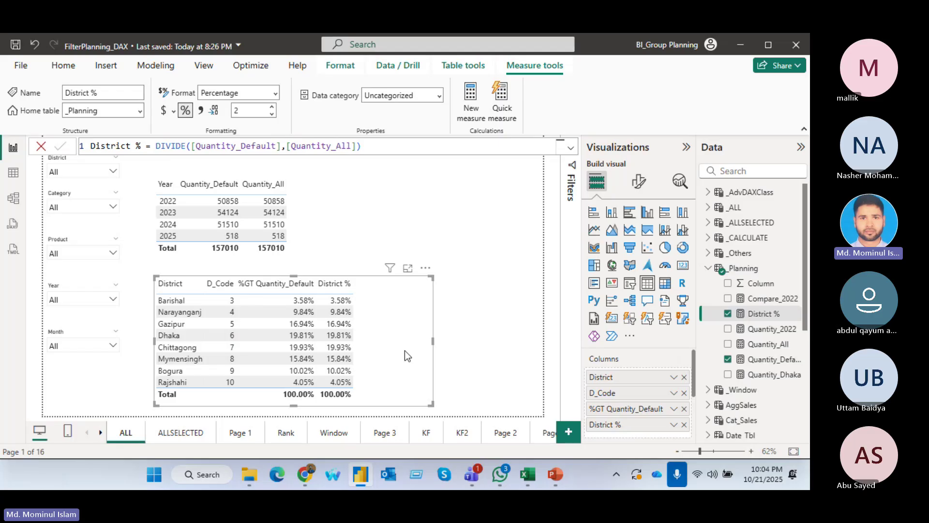
{"action": "left_click", "coordinate": [674, 409]}
{"action": "left_click", "coordinate": [465, 379]}
{"action": "left_click_drag", "start_coordinate": [431, 345], "coordinate": [372, 341]}
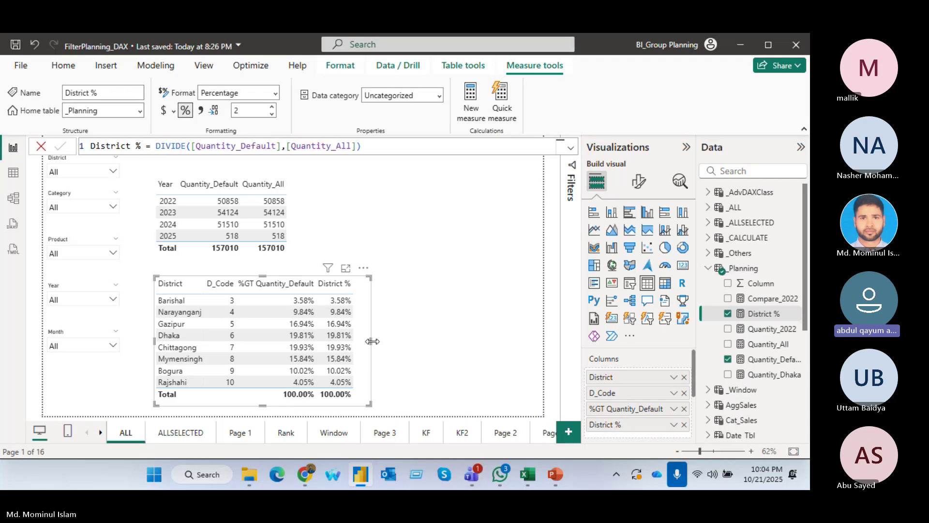
{"action": "left_click_drag", "start_coordinate": [371, 341], "coordinate": [381, 341]}
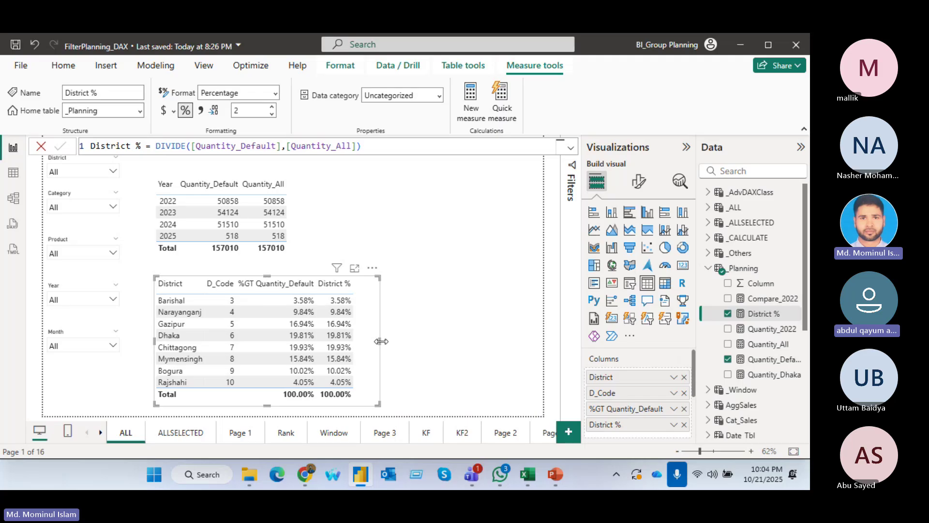
{"action": "left_click_drag", "start_coordinate": [266, 277], "coordinate": [269, 265]}
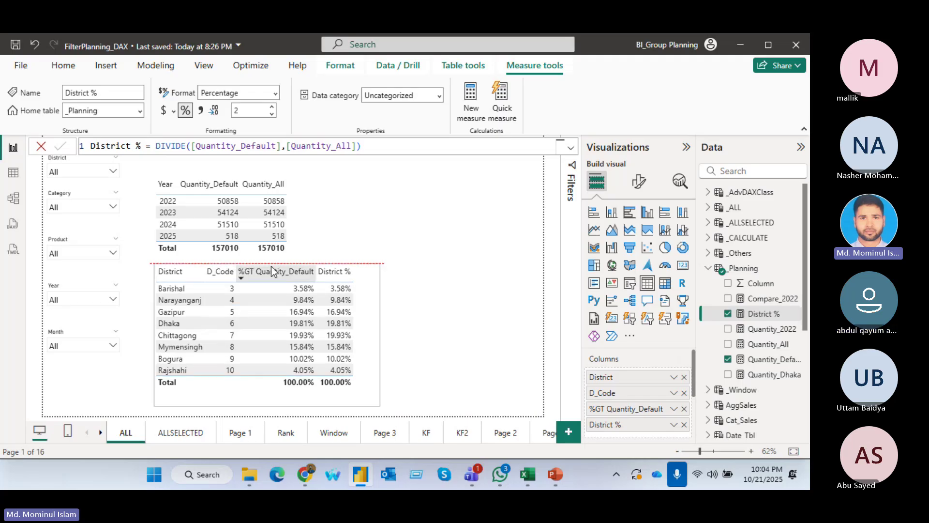
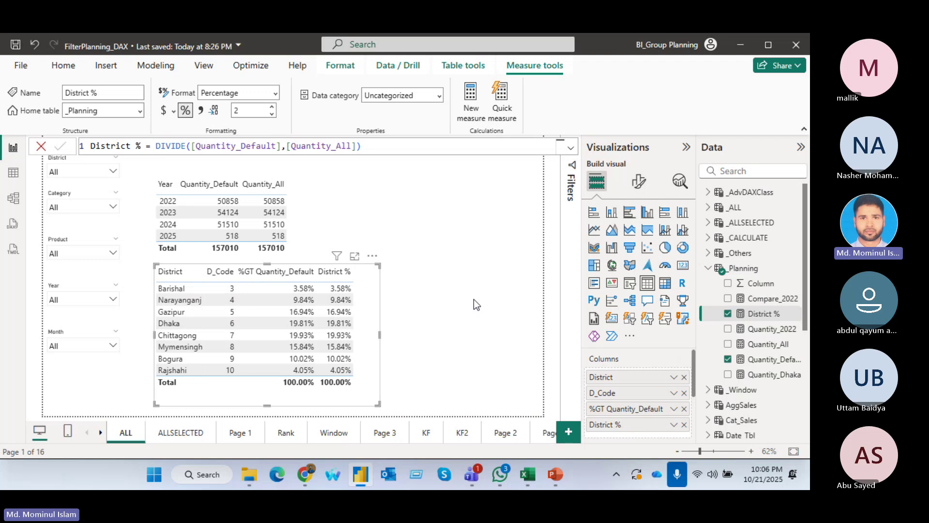
Step: Display the District % measure's formula and sort the lower table ascending by %GT Quantity_Default
{"action": "left_click", "coordinate": [480, 248]}
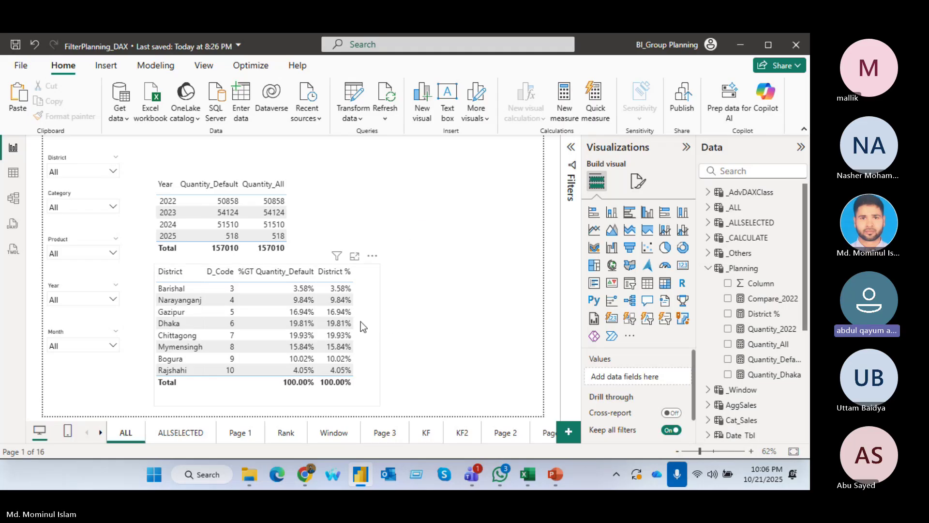
{"action": "left_click", "coordinate": [761, 314]}
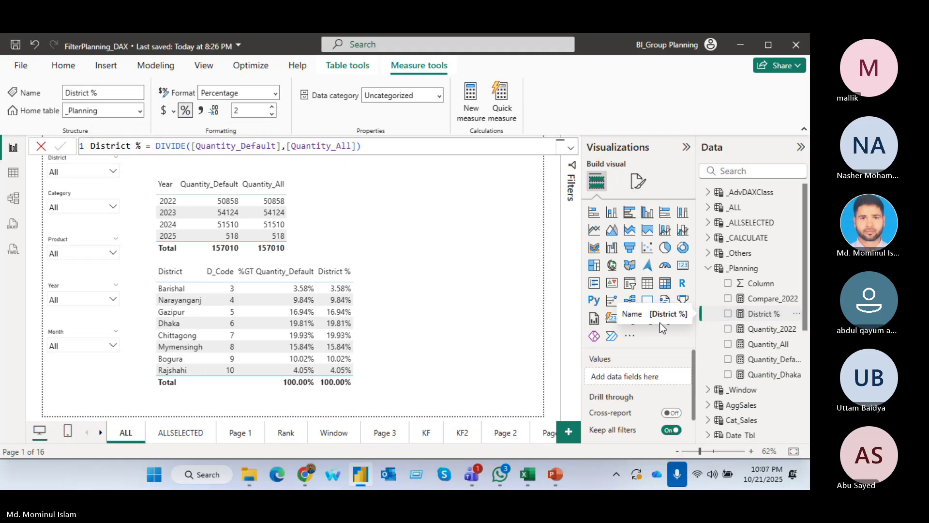
{"action": "left_click", "coordinate": [279, 270]}
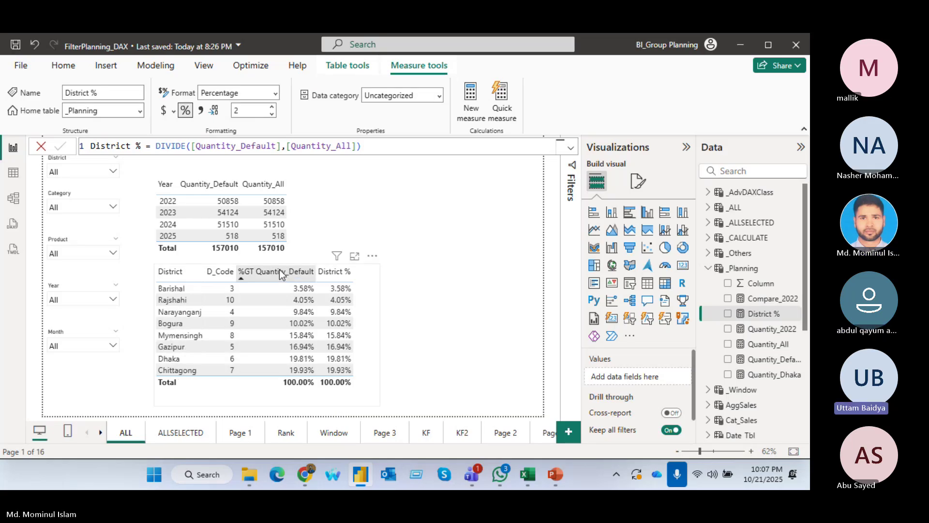
Step: Show Quantity_Default in the lower table with no calculation, and switch it back to percent of grand total
{"action": "left_click", "coordinate": [361, 341]}
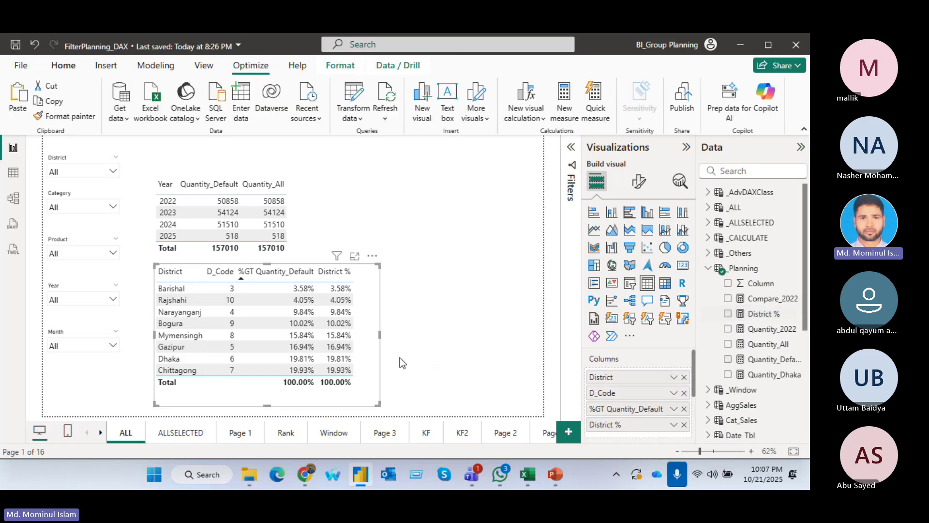
{"action": "left_click", "coordinate": [674, 409]}
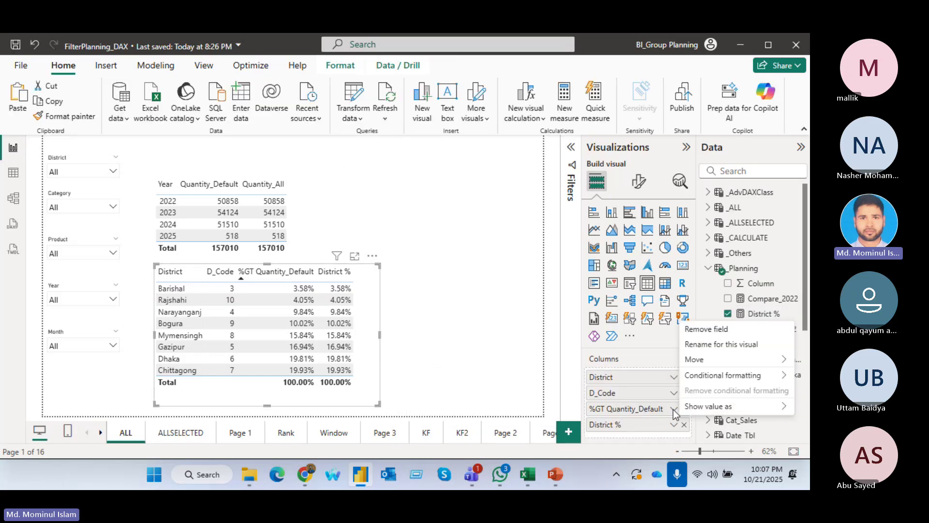
{"action": "mouse_move", "coordinate": [728, 411]}
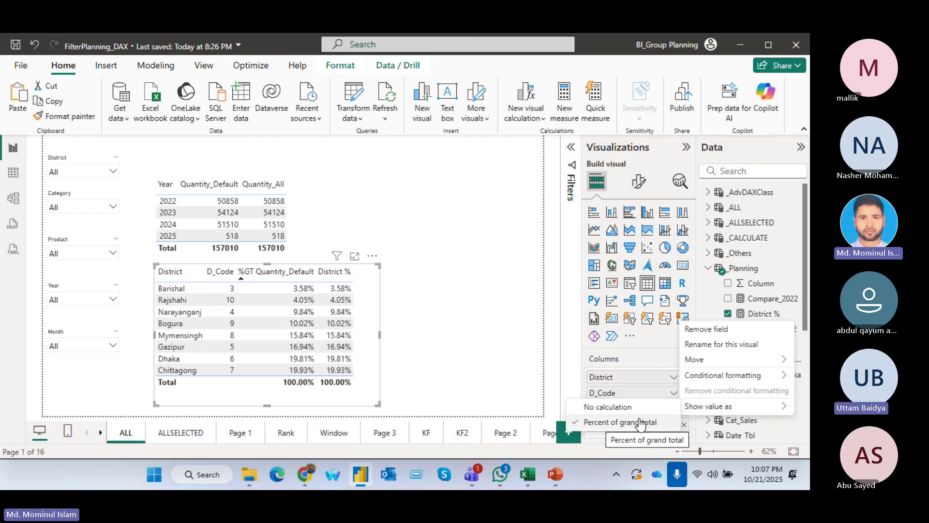
{"action": "left_click", "coordinate": [608, 406]}
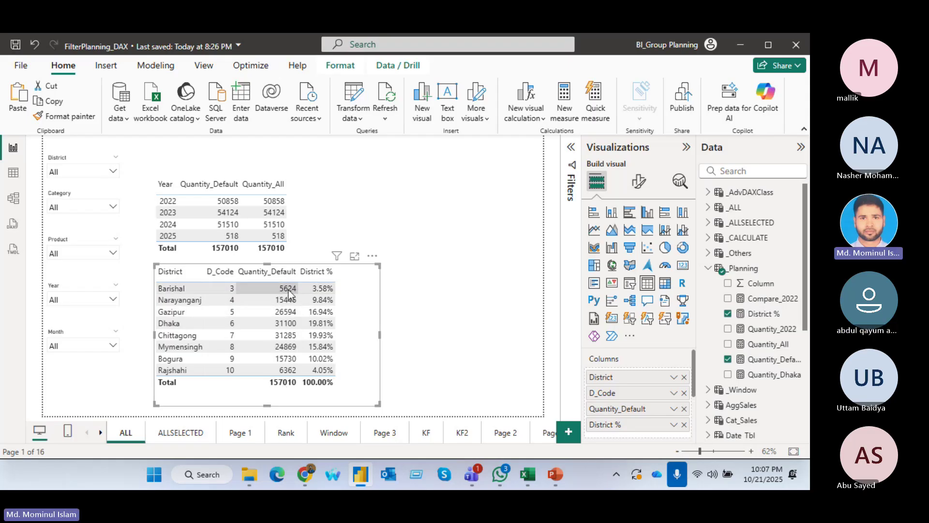
{"action": "left_click", "coordinate": [673, 409]}
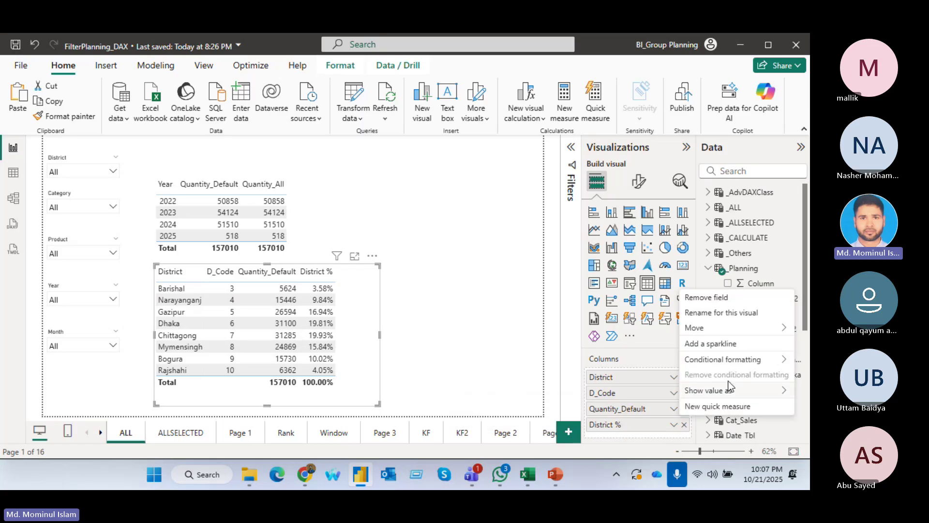
{"action": "mouse_move", "coordinate": [730, 390]}
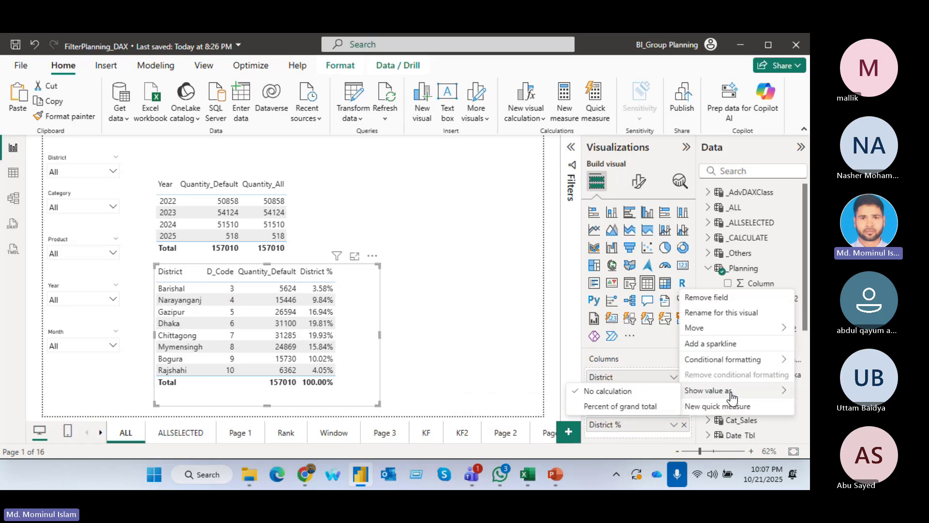
{"action": "left_click", "coordinate": [617, 409]}
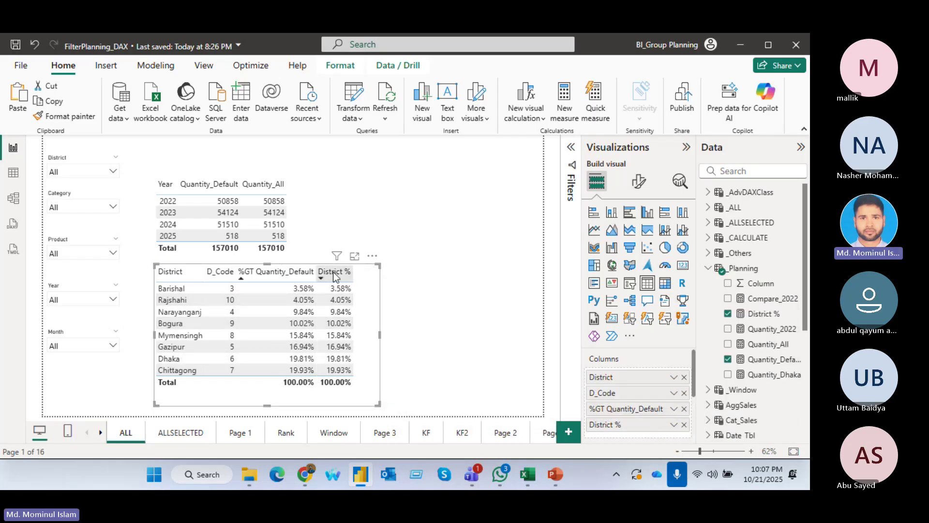
Step: Set the District % measure's format to General and widen the lower table visual slightly
{"action": "left_click", "coordinate": [762, 315]}
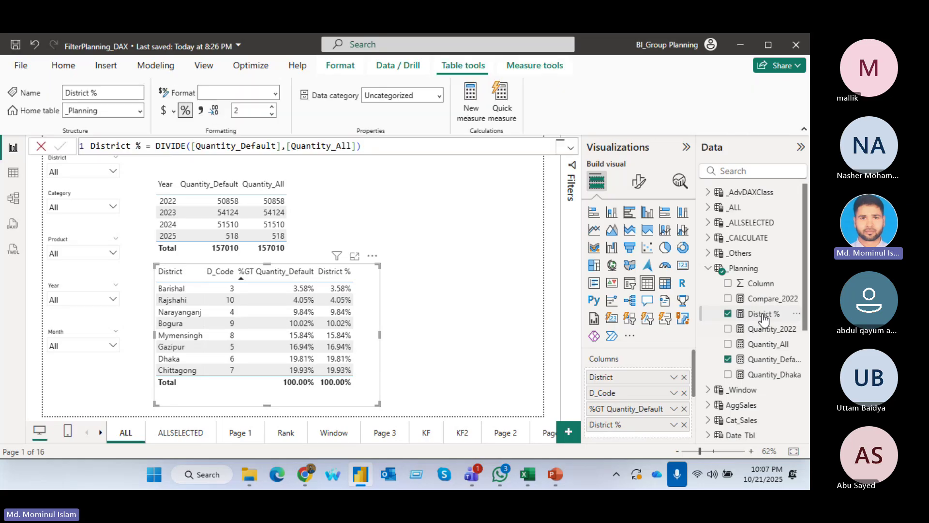
{"action": "left_click", "coordinate": [186, 115]}
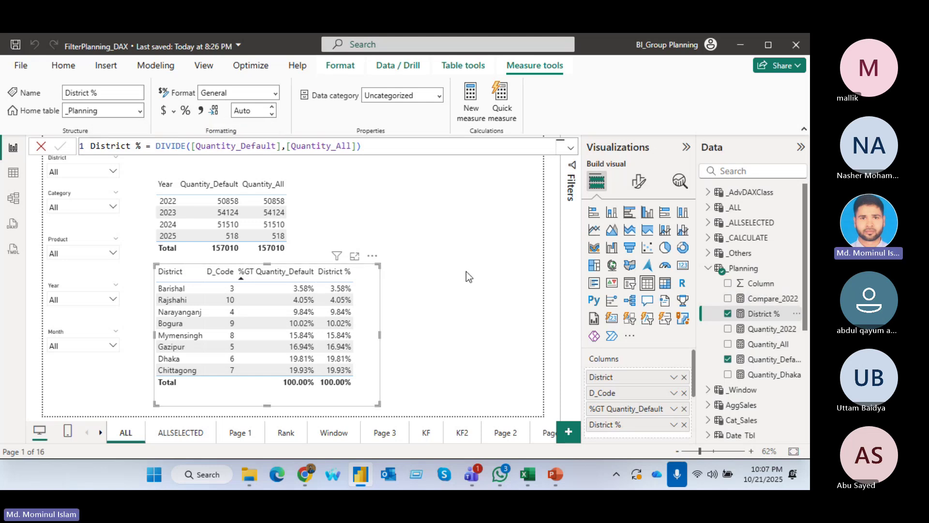
{"action": "left_click", "coordinate": [467, 299]}
{"action": "left_click", "coordinate": [376, 320]}
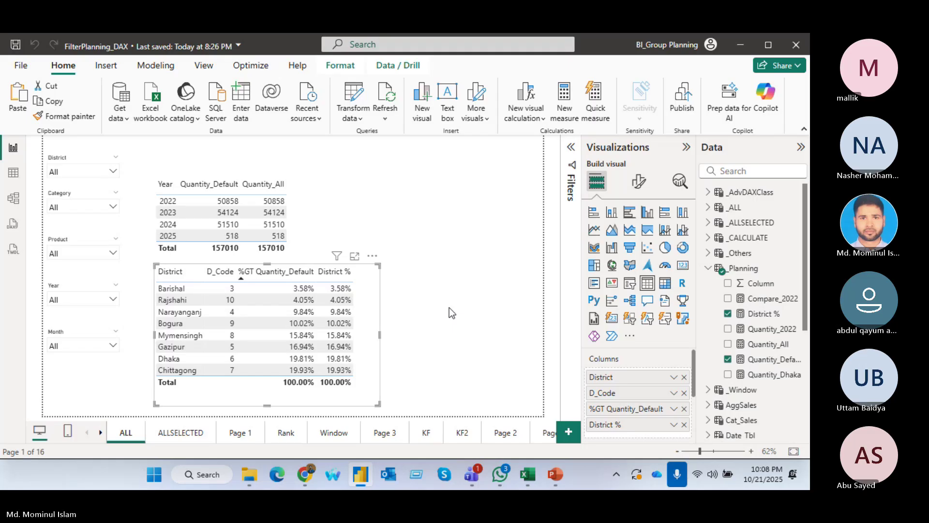
{"action": "left_click_drag", "start_coordinate": [379, 335], "coordinate": [399, 336]}
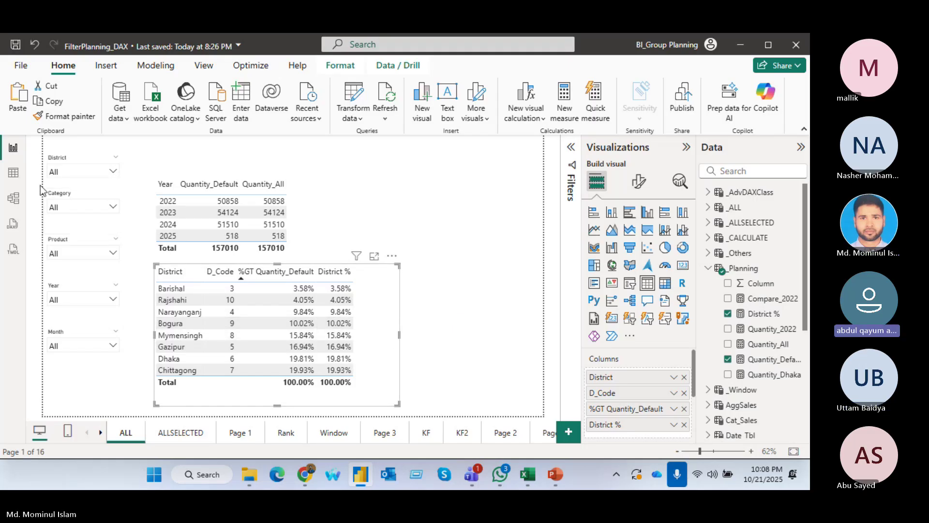
{"action": "left_click", "coordinate": [488, 230]}
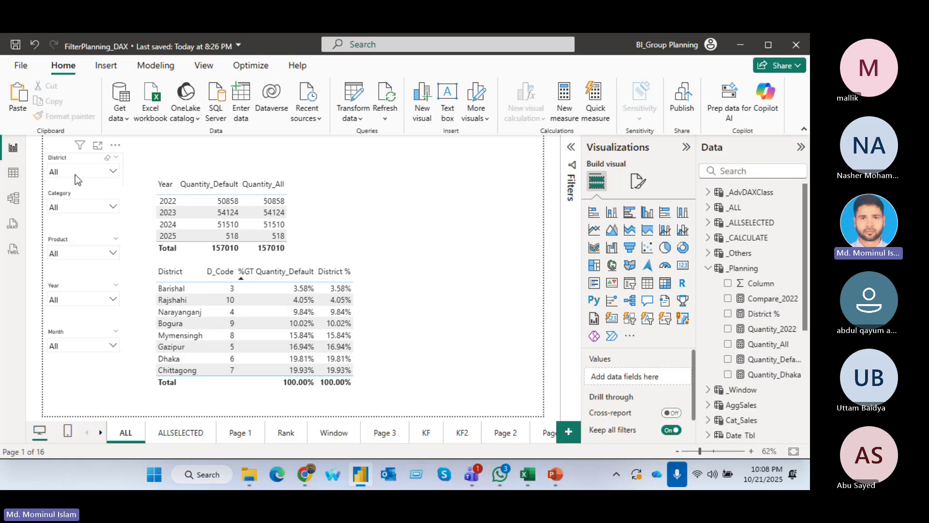
Step: Toggle the Barishal filter in the District slicer on and off several times, leaving it cleared
{"action": "left_click", "coordinate": [111, 171]}
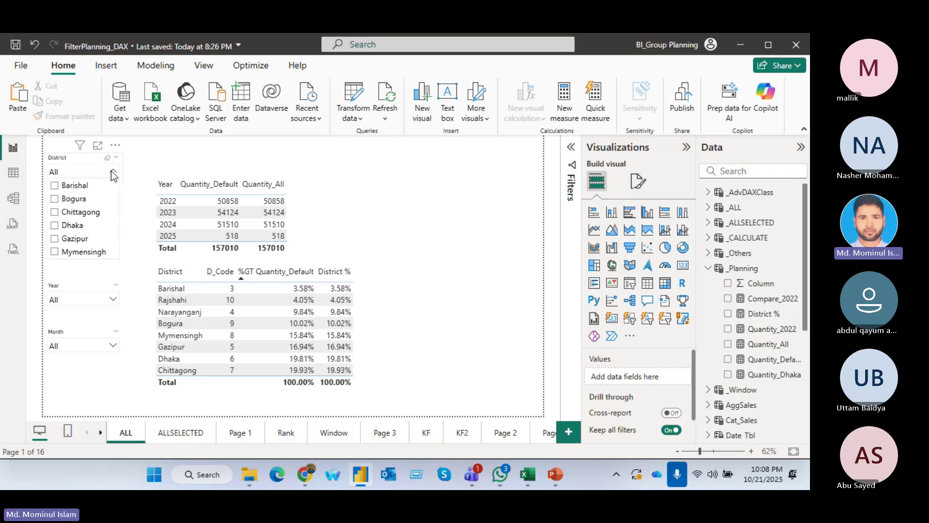
{"action": "left_click", "coordinate": [58, 188]}
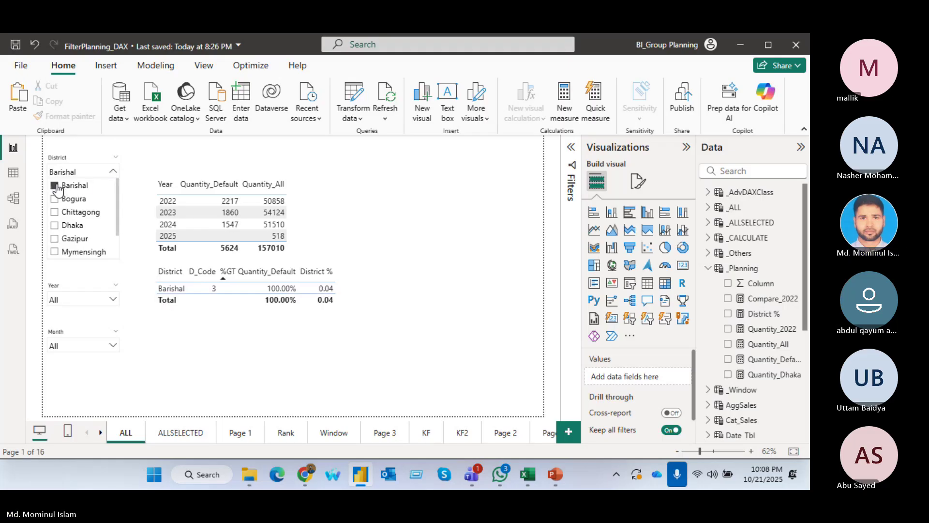
{"action": "left_click", "coordinate": [58, 188]}
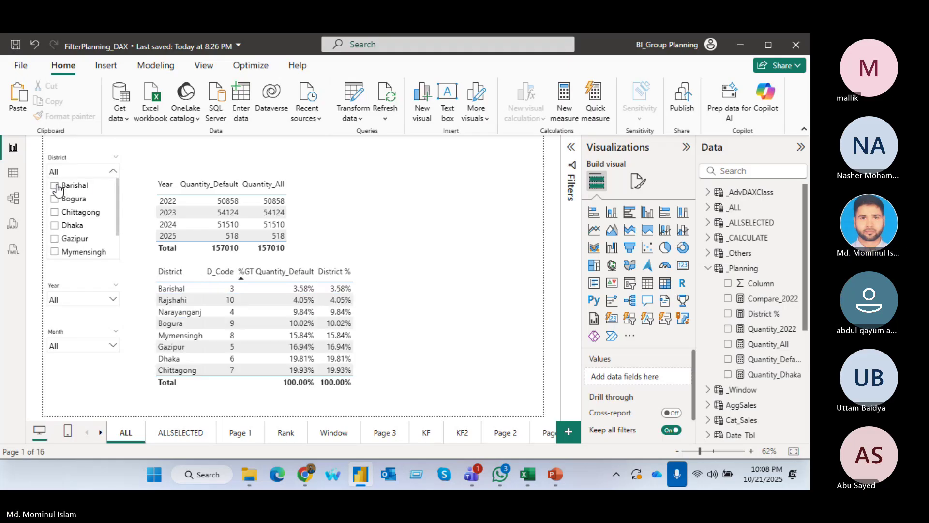
{"action": "left_click", "coordinate": [57, 188]}
{"action": "left_click", "coordinate": [58, 188]}
{"action": "left_click", "coordinate": [57, 188]}
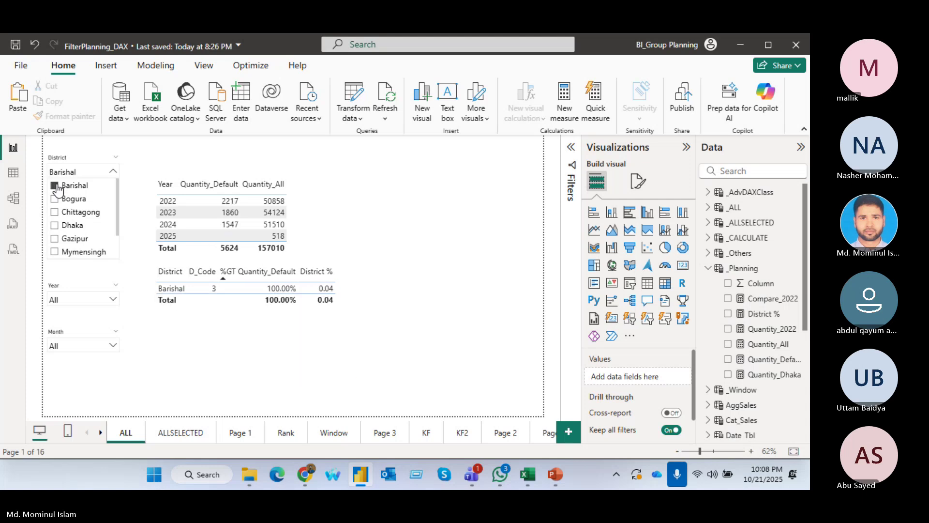
{"action": "left_click", "coordinate": [58, 188]}
Step: Add Quantity_All to the lower table visual and widen the visual to fit the extra column
{"action": "left_click", "coordinate": [388, 334]}
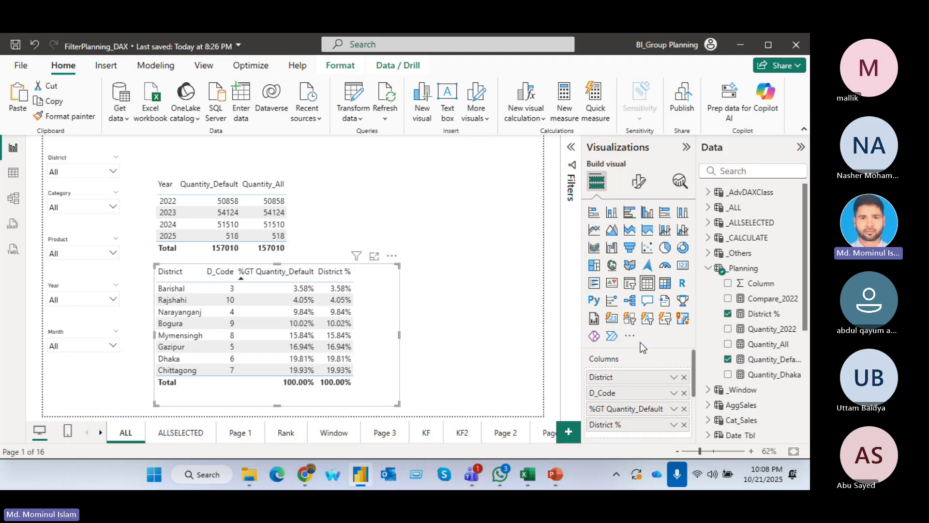
{"action": "left_click", "coordinate": [727, 344]}
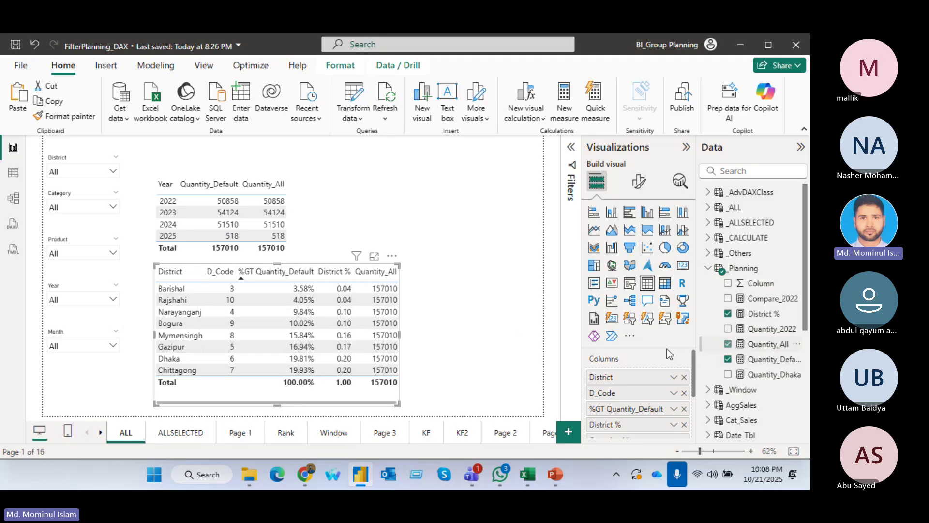
{"action": "left_click_drag", "start_coordinate": [399, 335], "coordinate": [482, 334]}
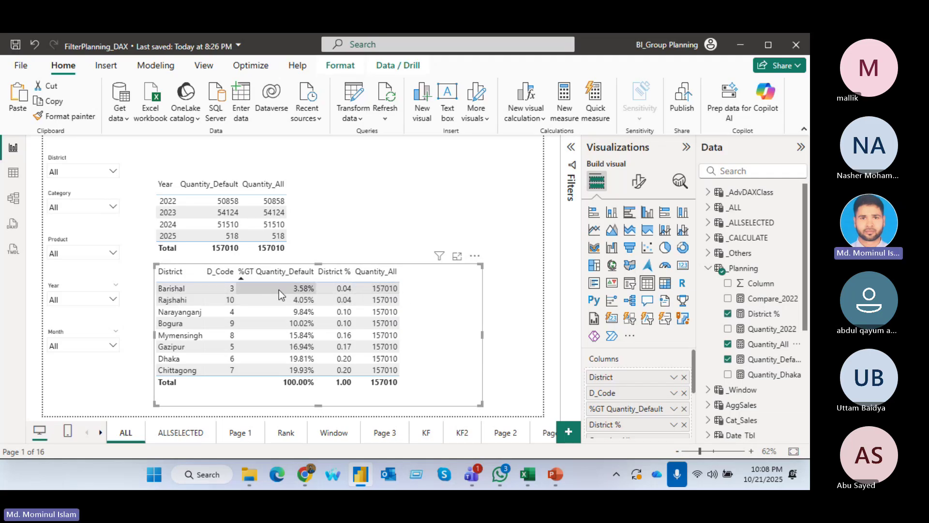
Step: Filter the report with the District slicer to Barishal, Bogura, Chittagong and Dhaka
{"action": "left_click", "coordinate": [114, 172]}
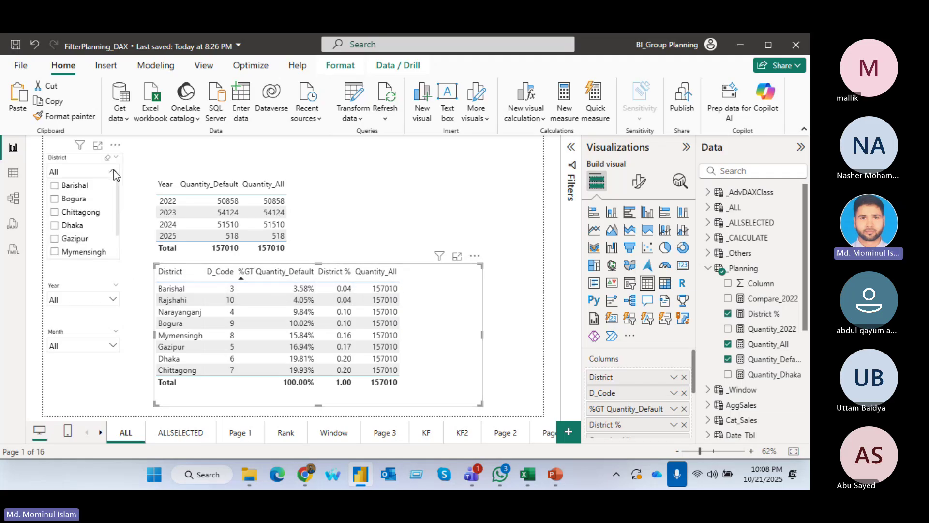
{"action": "left_click", "coordinate": [54, 189]}
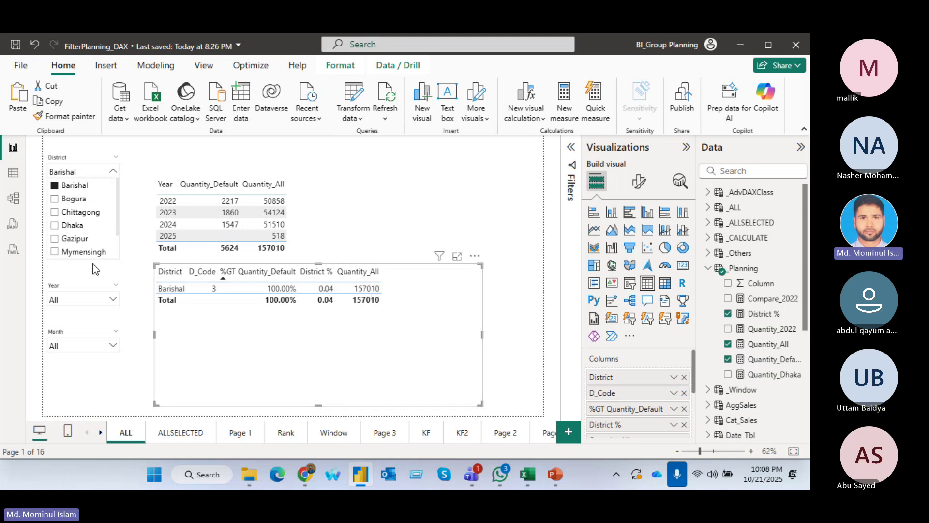
{"action": "left_click", "coordinate": [54, 201], "text": "ctrl"}
{"action": "left_click", "coordinate": [54, 213], "text": "ctrl"}
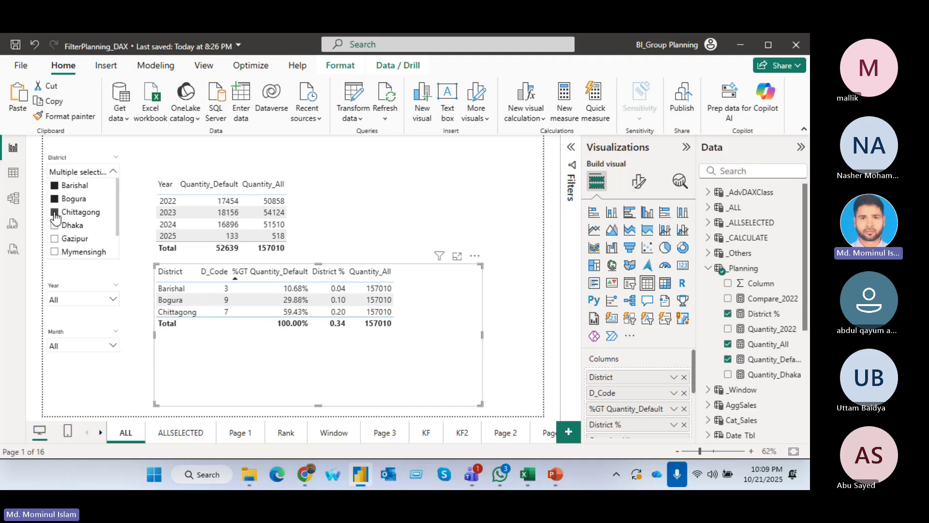
{"action": "left_click", "coordinate": [54, 226], "text": "ctrl"}
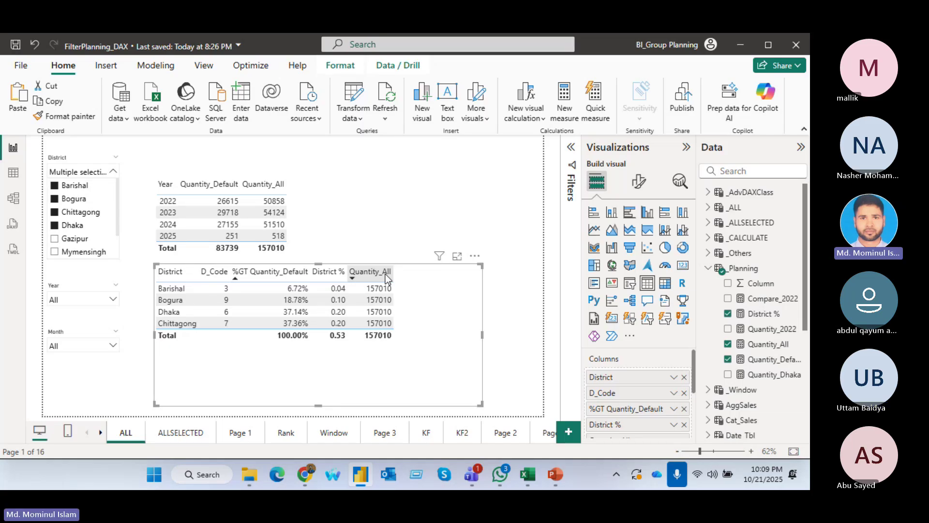
Step: Clear the four selected districts from the District slicer and close its list
{"action": "left_click", "coordinate": [55, 186]}
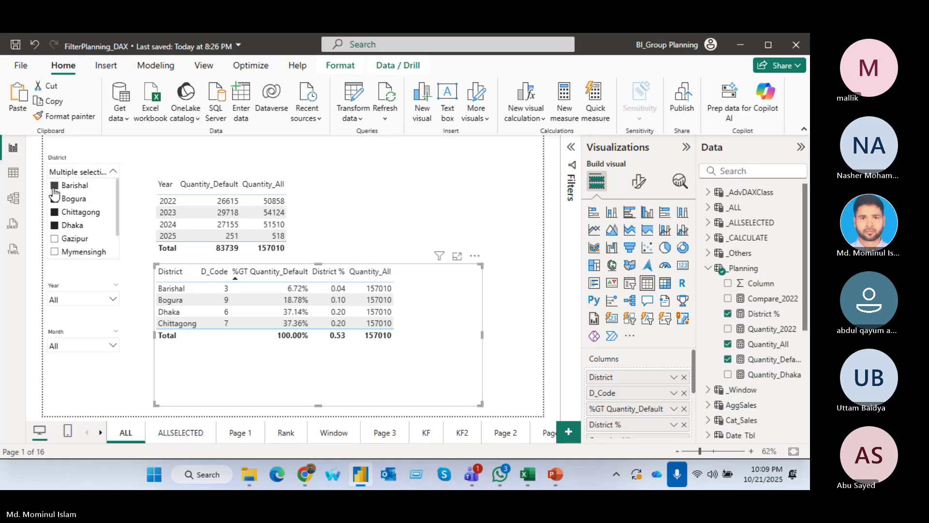
{"action": "left_click", "coordinate": [55, 198]}
{"action": "left_click", "coordinate": [55, 212]}
{"action": "left_click", "coordinate": [54, 225]}
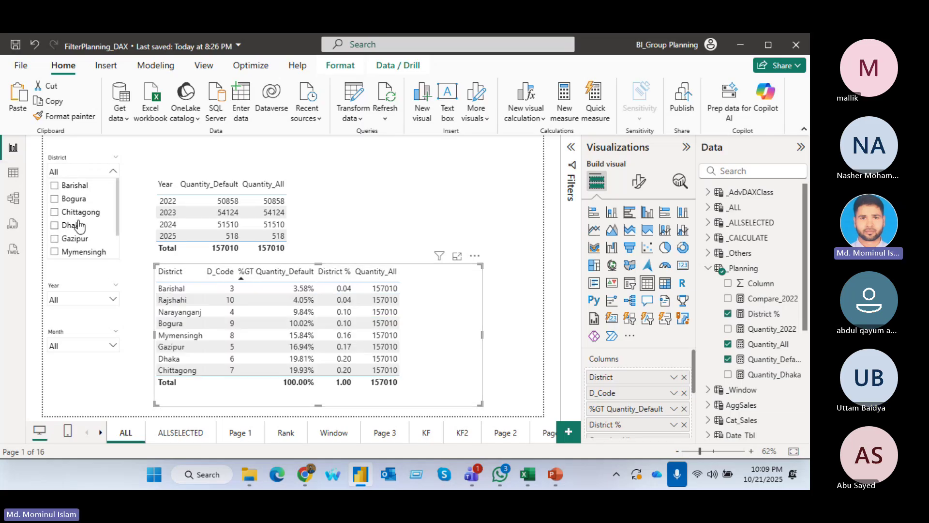
{"action": "left_click", "coordinate": [487, 209]}
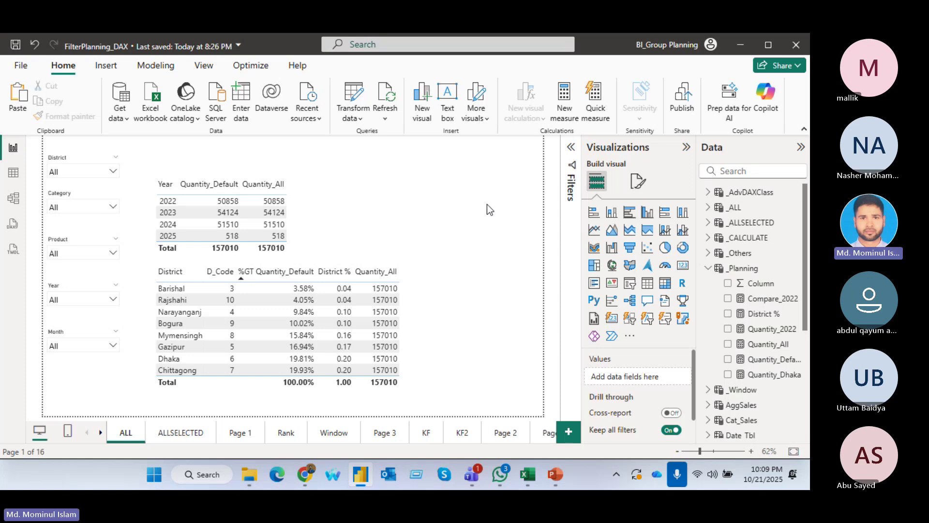
Step: Copy the Quantity_All formula into a new measure and rename it Quantity_Allselected
{"action": "left_click", "coordinate": [769, 348]}
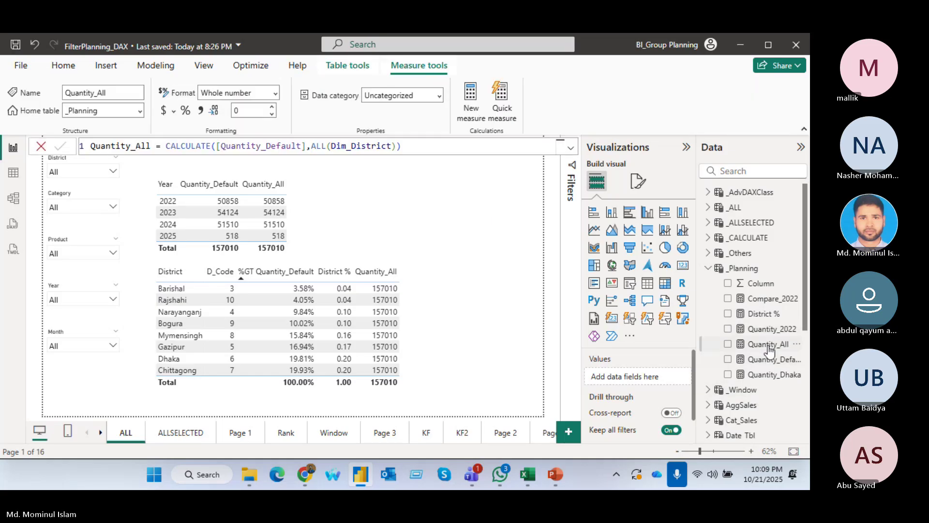
{"action": "left_click", "coordinate": [408, 146]}
{"action": "left_click_drag", "start_coordinate": [408, 145], "coordinate": [84, 148]}
{"action": "key", "text": "ctrl+c"}
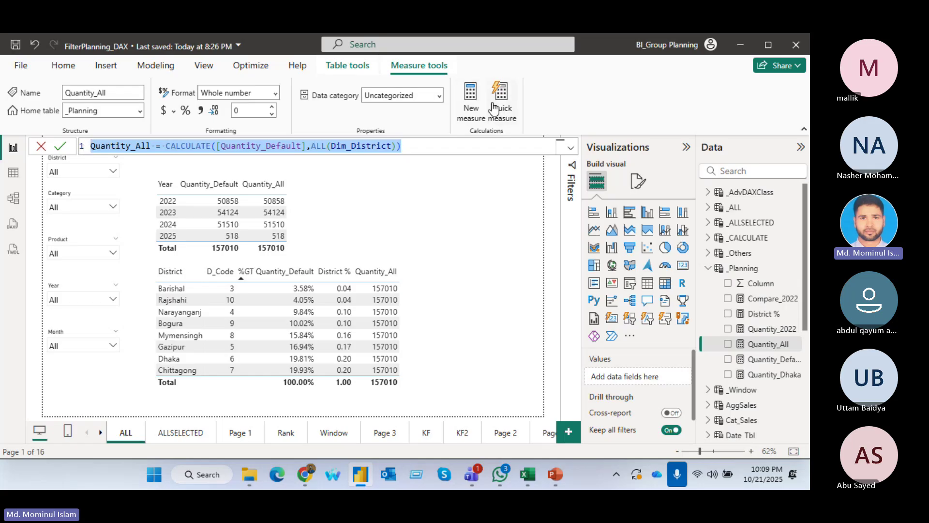
{"action": "left_click", "coordinate": [470, 99]}
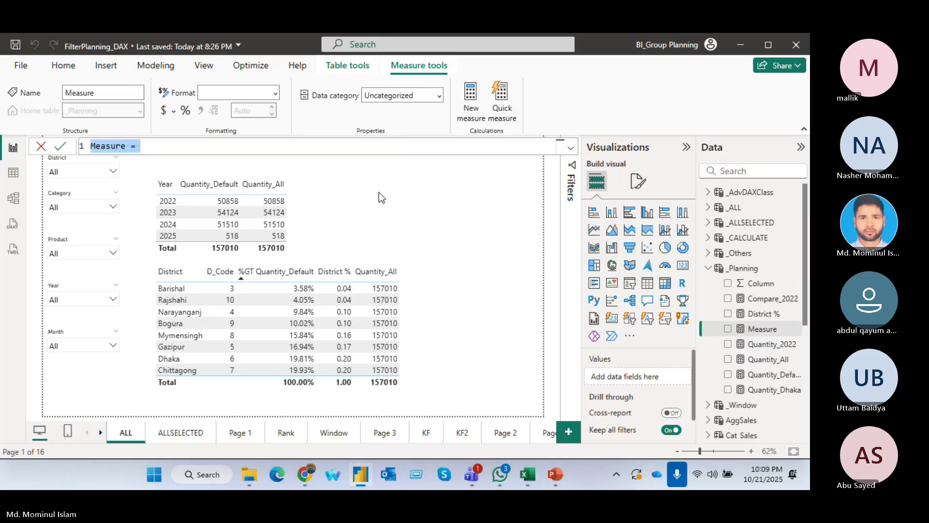
{"action": "key", "text": "ctrl+v"}
{"action": "left_click", "coordinate": [153, 147]}
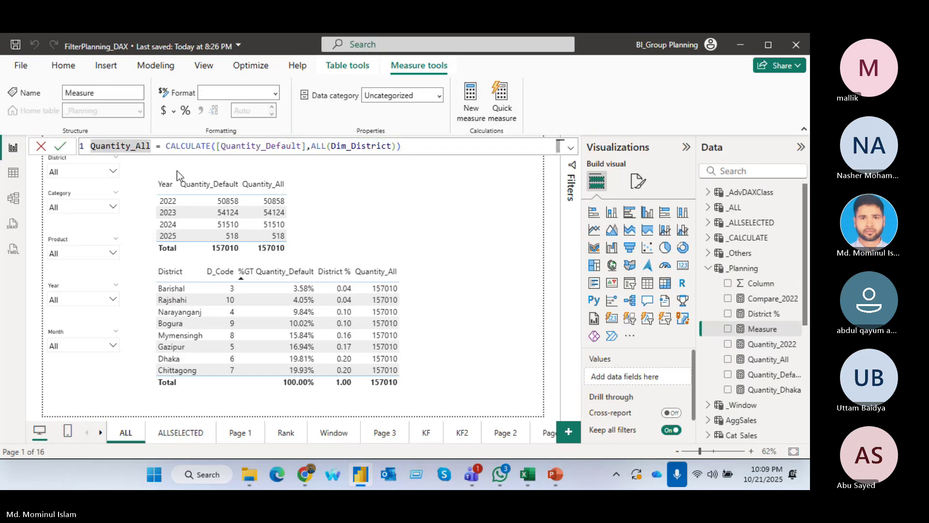
{"action": "type", "text": "selected"}
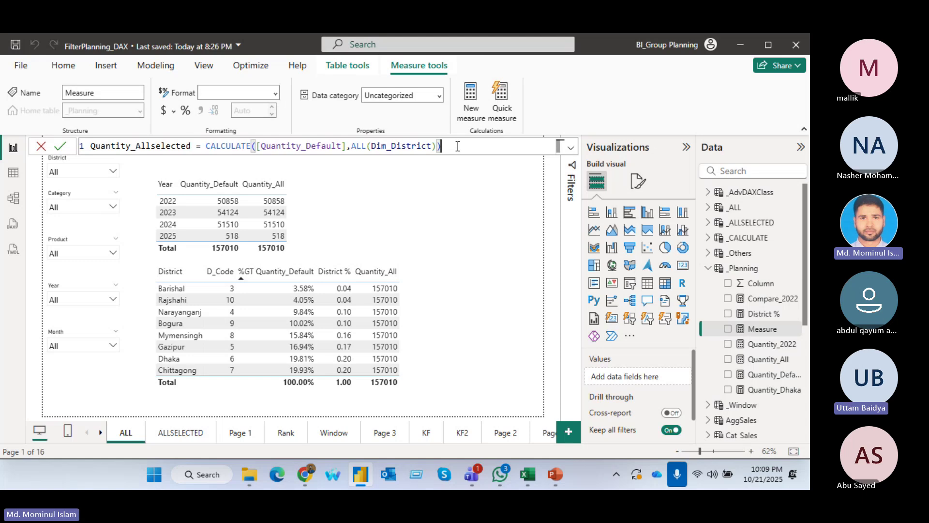
Step: Replace ALL with ALLSELECTED(Dim_District) in the Quantity_Allselected formula and commit the measure
{"action": "left_click_drag", "start_coordinate": [458, 145], "coordinate": [368, 145]}
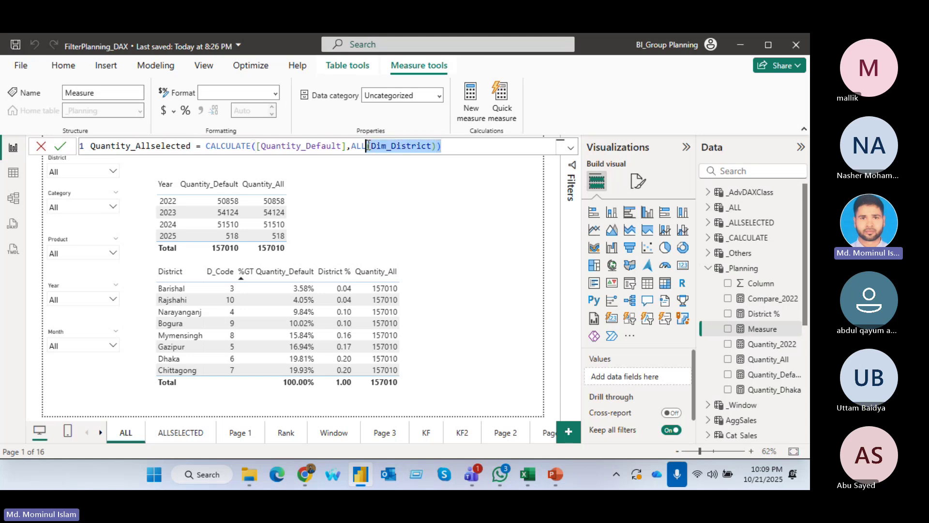
{"action": "type", "text": "se"}
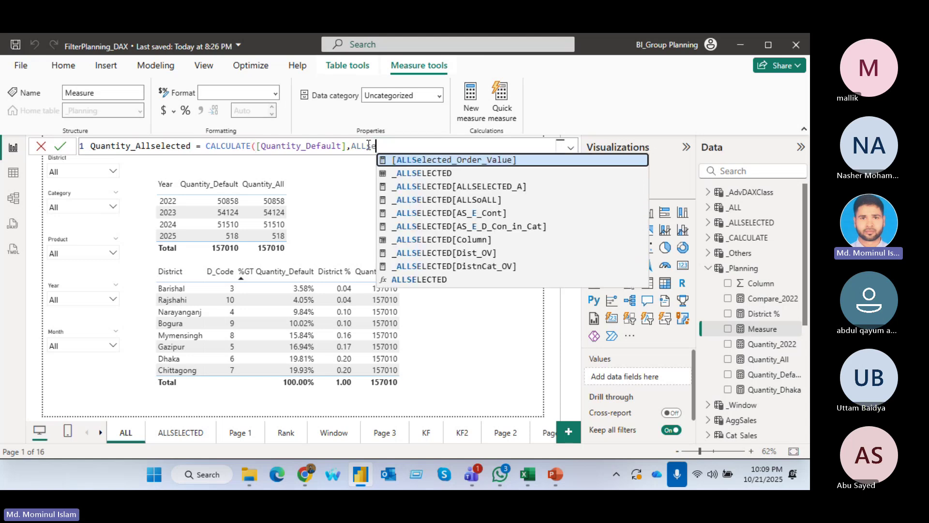
{"action": "left_click", "coordinate": [419, 279]}
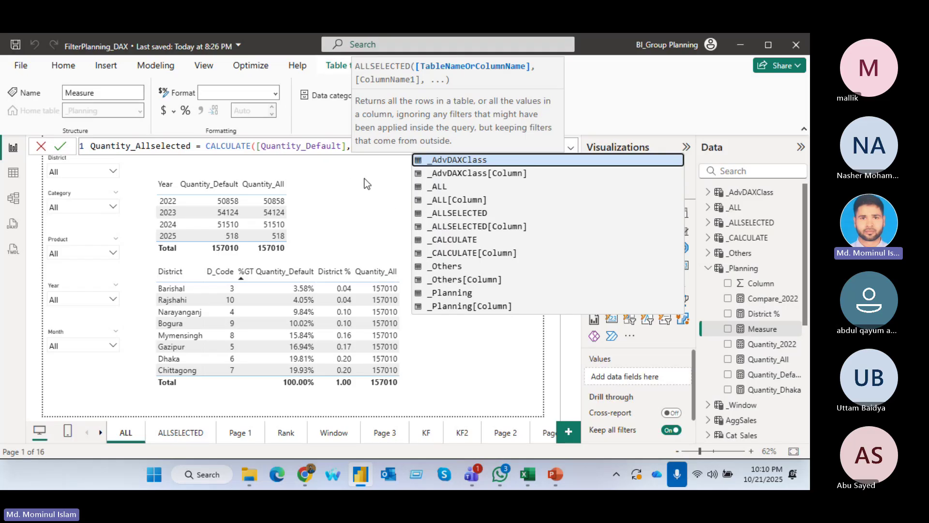
{"action": "type", "text": "distr"}
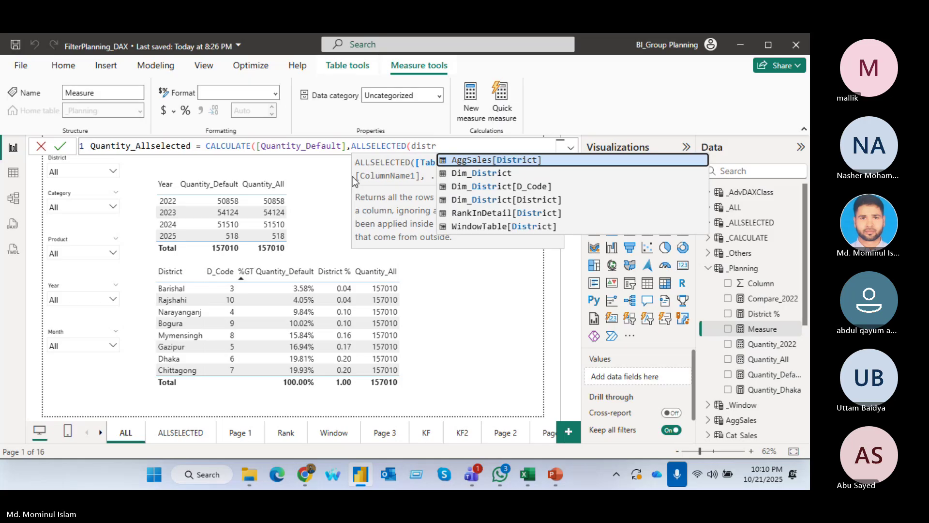
{"action": "key", "text": "Down"}
{"action": "key", "text": "Tab"}
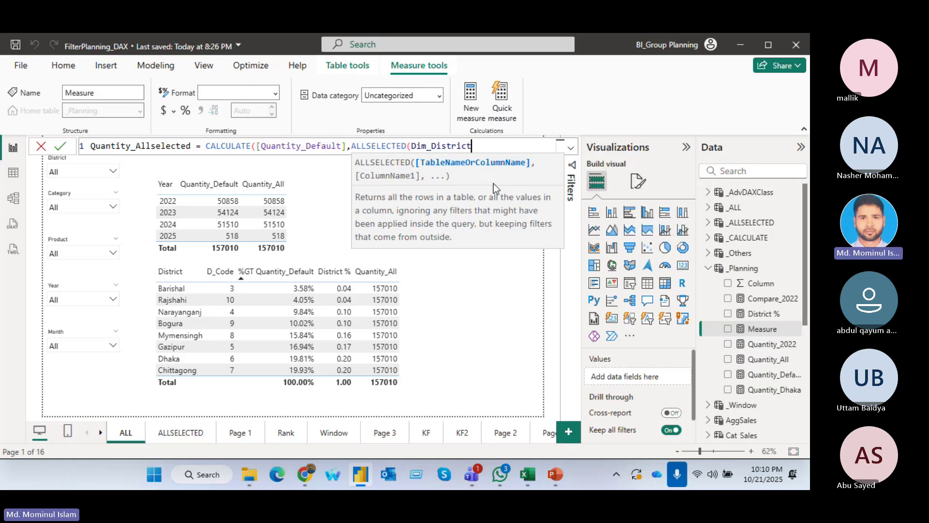
{"action": "type", "text": ")"}
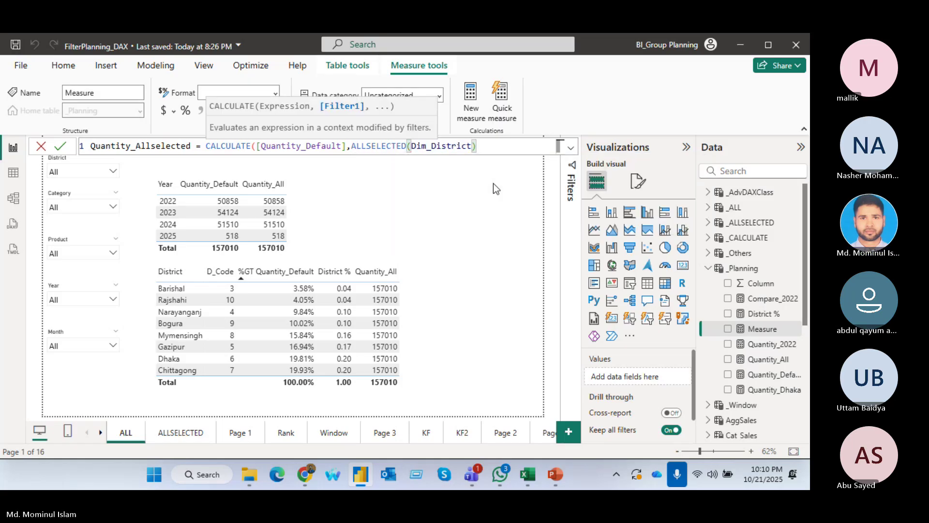
{"action": "type", "text": ")"}
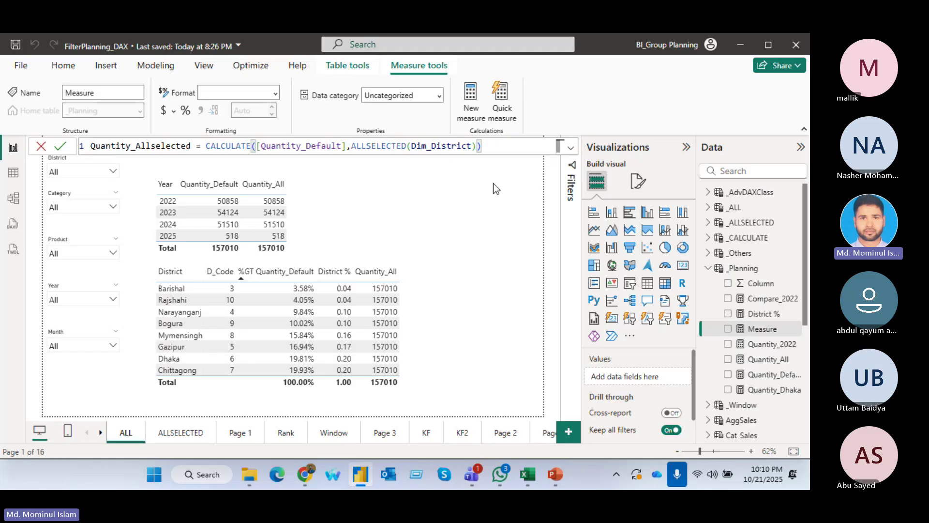
{"action": "key", "text": "Return"}
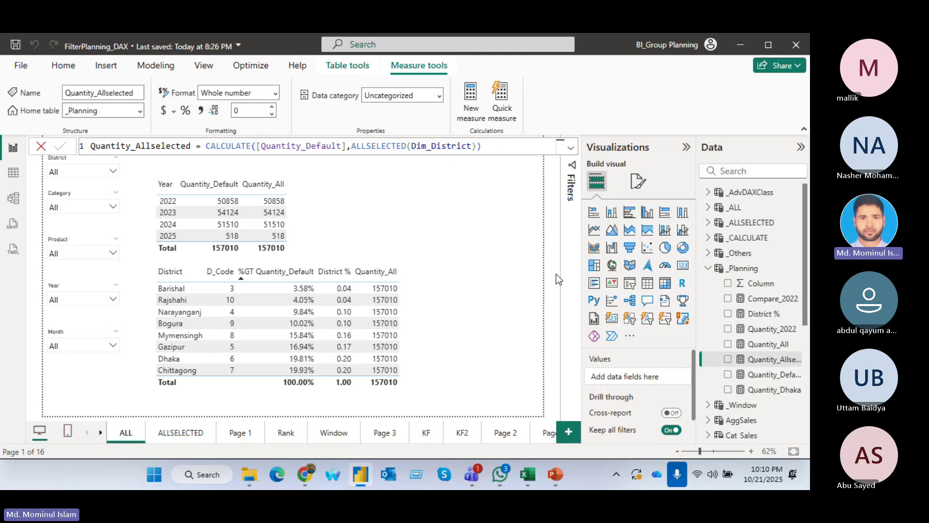
Step: Add Quantity_Allselected to the lower District table, deleting the stray chart created along the way
{"action": "left_click", "coordinate": [728, 359]}
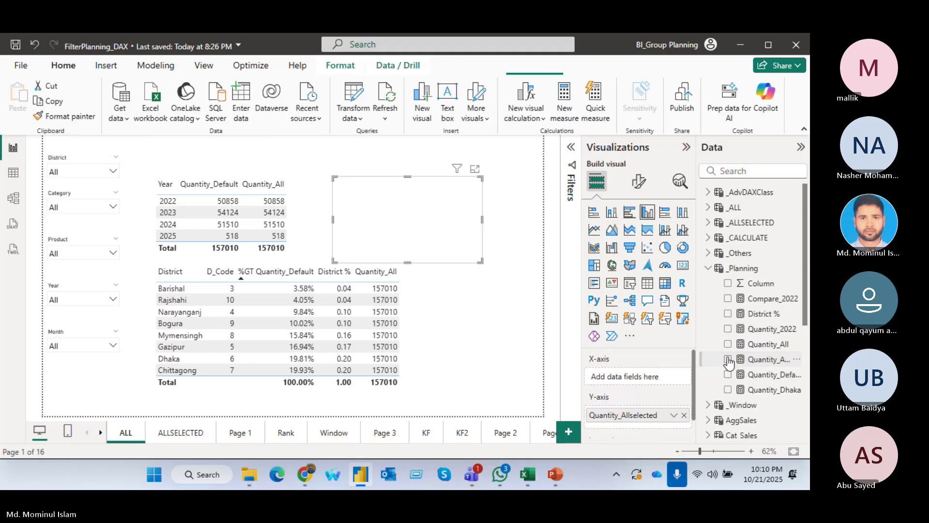
{"action": "key", "text": "Delete"}
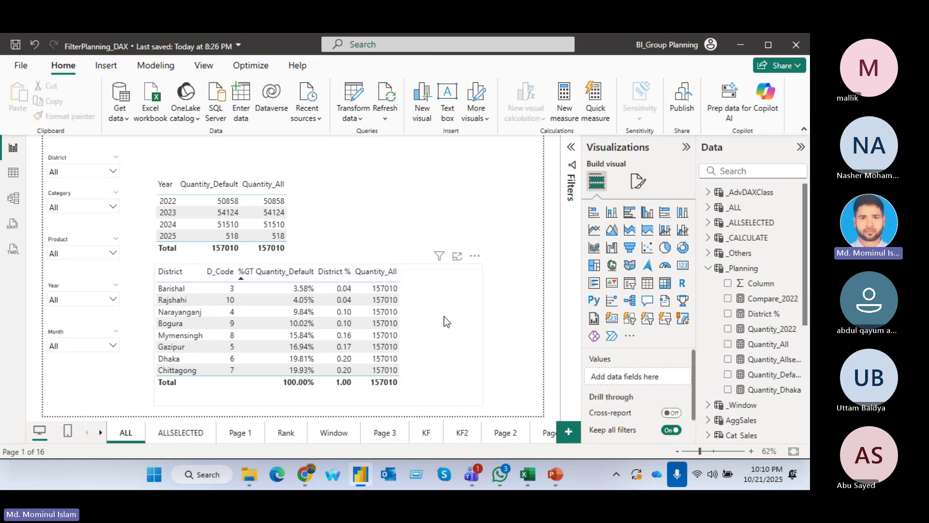
{"action": "left_click", "coordinate": [426, 323]}
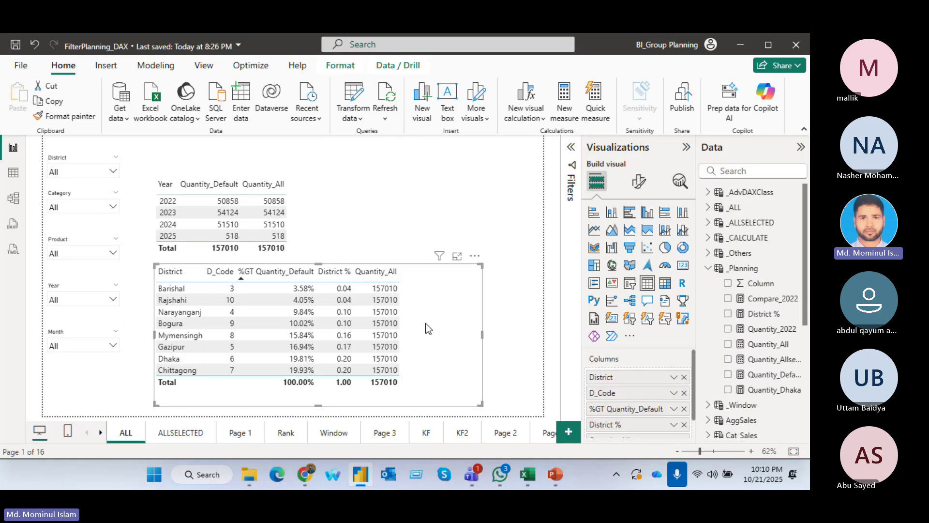
{"action": "left_click", "coordinate": [727, 360]}
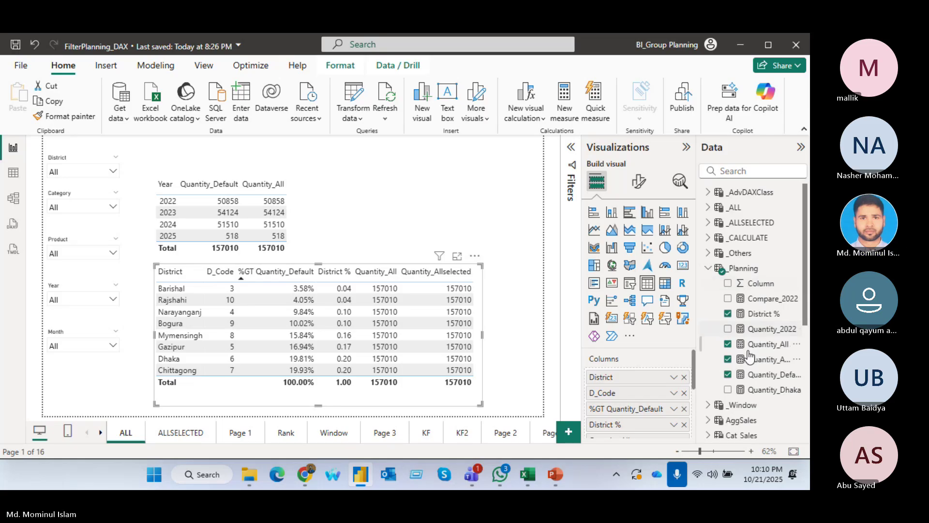
Step: Insert Quantity_Default after District in the lower table and remove D_Code, %GT Quantity_Default and District %
{"action": "left_click_drag", "start_coordinate": [774, 376], "coordinate": [676, 385]}
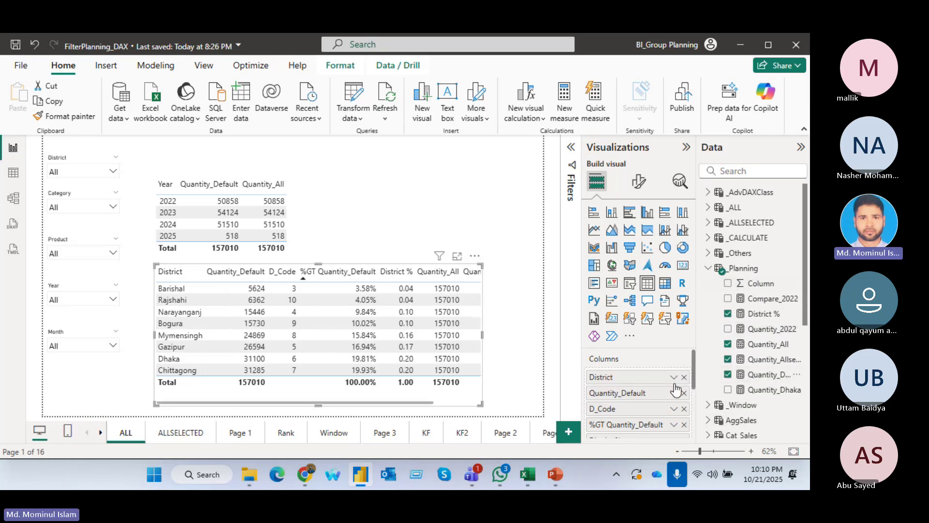
{"action": "left_click", "coordinate": [684, 409]}
{"action": "left_click", "coordinate": [683, 409]}
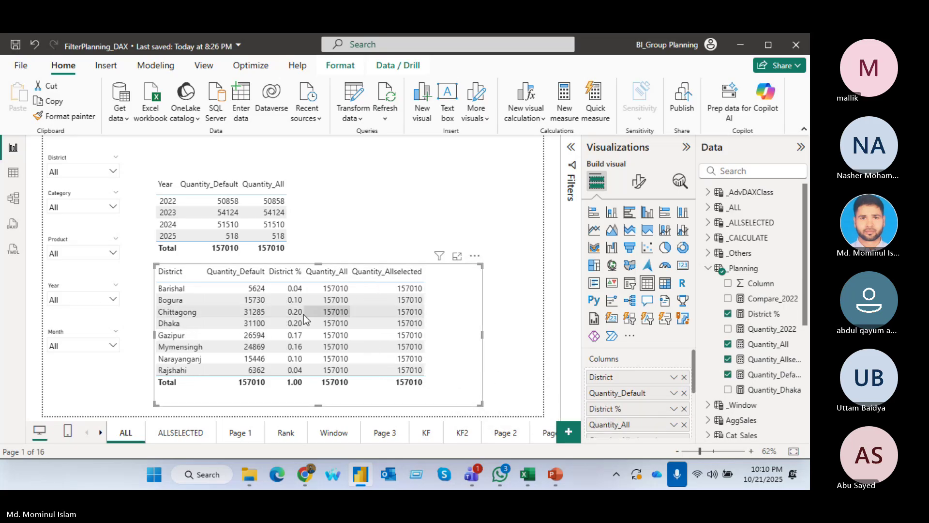
{"action": "left_click", "coordinate": [684, 409]}
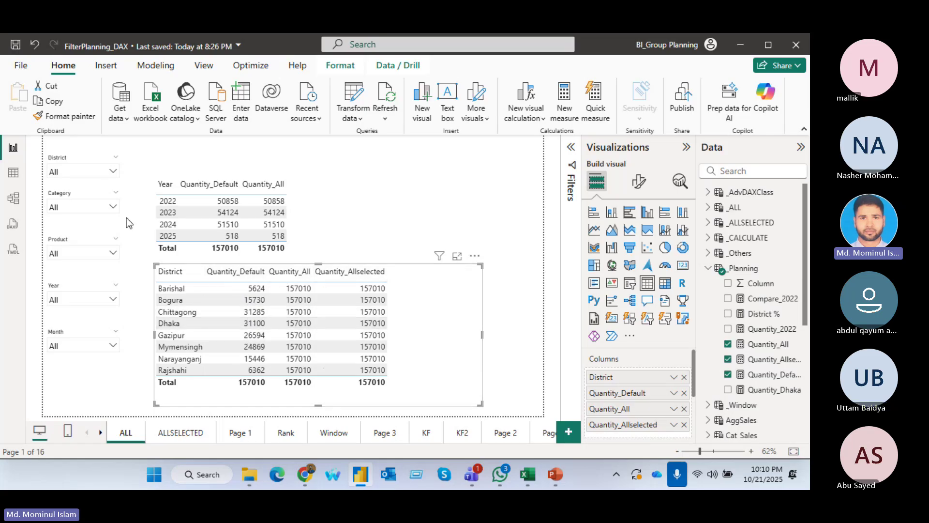
Step: Filter the report with the District slicer, adding Barishal, Bogura, Chittagong, Dhaka, Gazipur and Mymensingh one by one to compare the measures
{"action": "left_click", "coordinate": [113, 172]}
{"action": "left_click", "coordinate": [56, 189]}
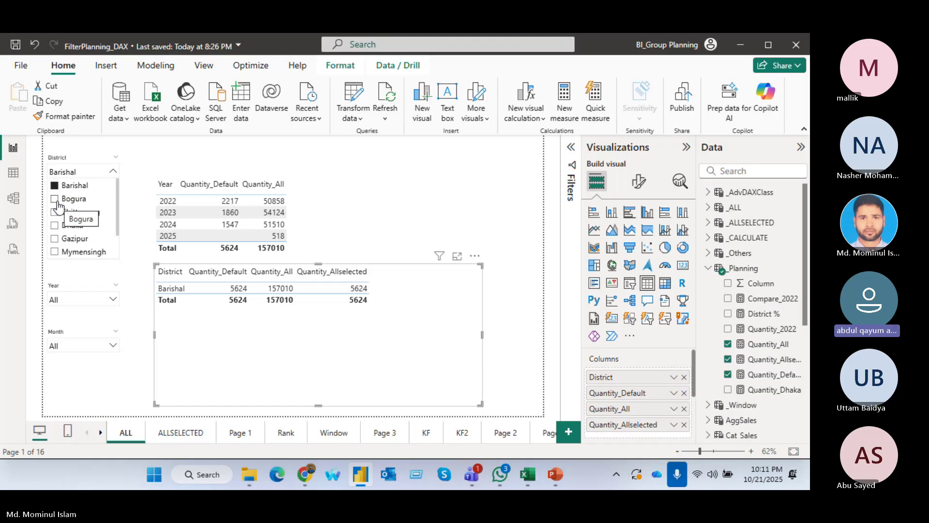
{"action": "left_click", "coordinate": [57, 202]}
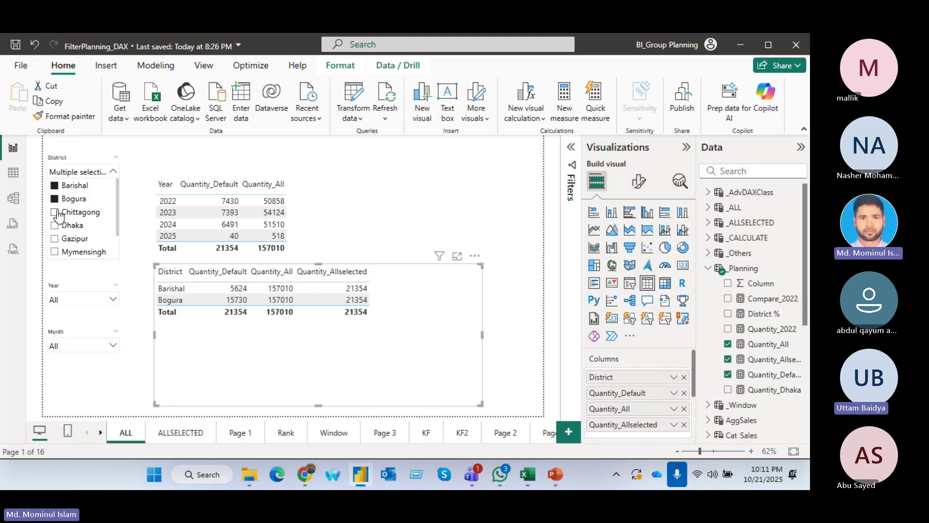
{"action": "left_click", "coordinate": [55, 212]}
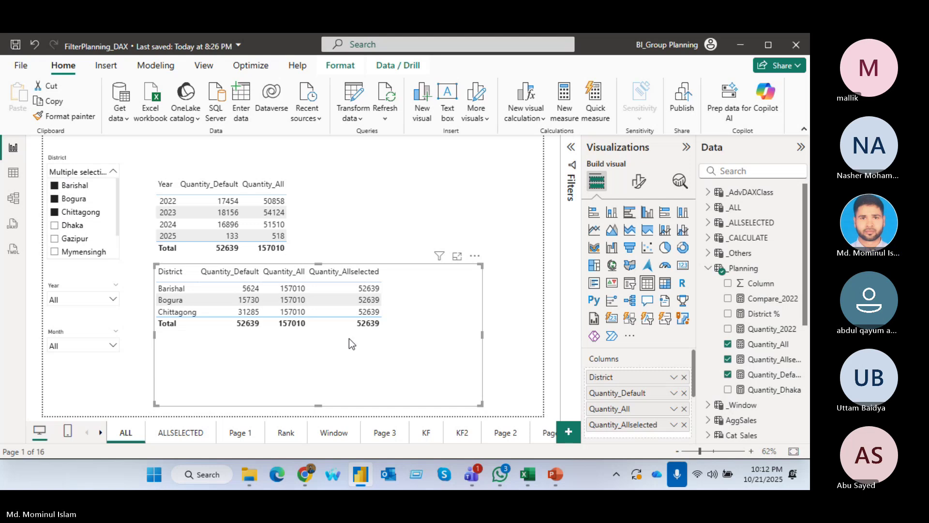
{"action": "left_click", "coordinate": [55, 226]}
{"action": "left_click", "coordinate": [55, 239]}
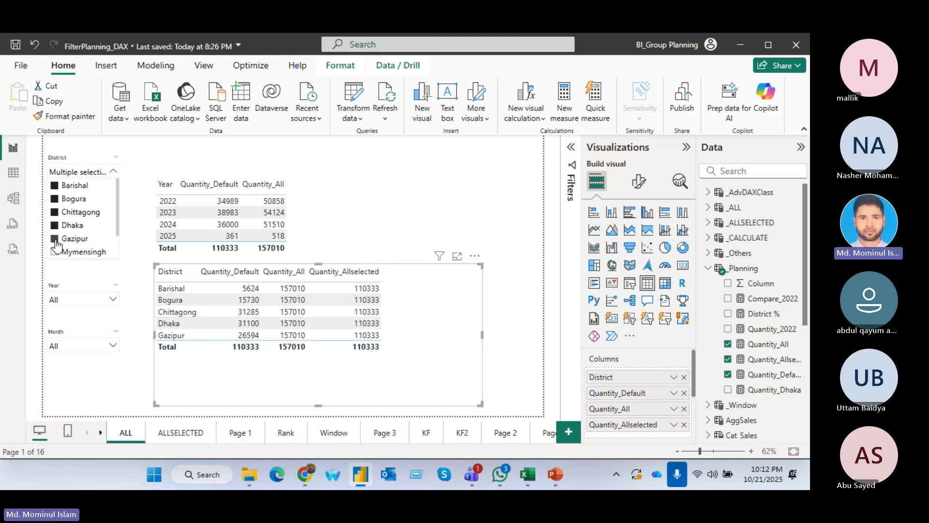
{"action": "left_click", "coordinate": [55, 252]}
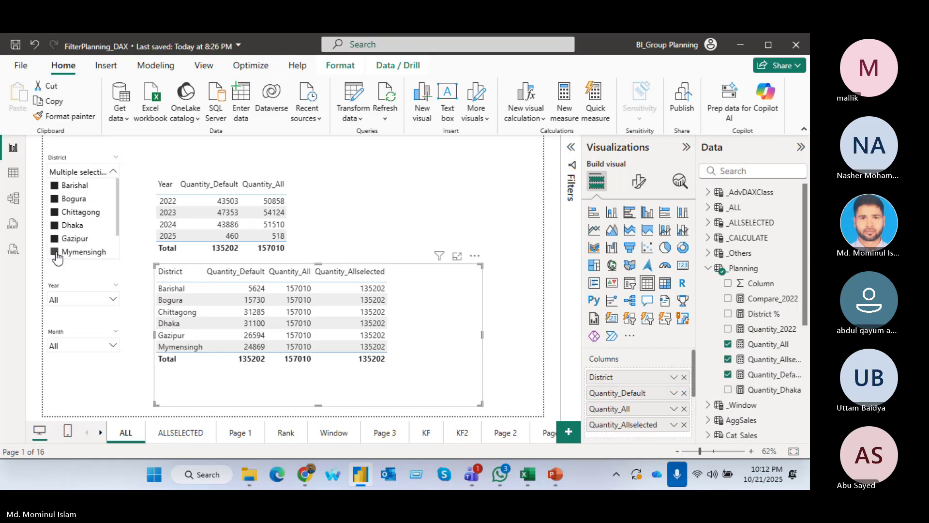
Step: Clear all selected districts from the District slicer and close its list
{"action": "left_click", "coordinate": [54, 187]}
{"action": "left_click", "coordinate": [55, 199]}
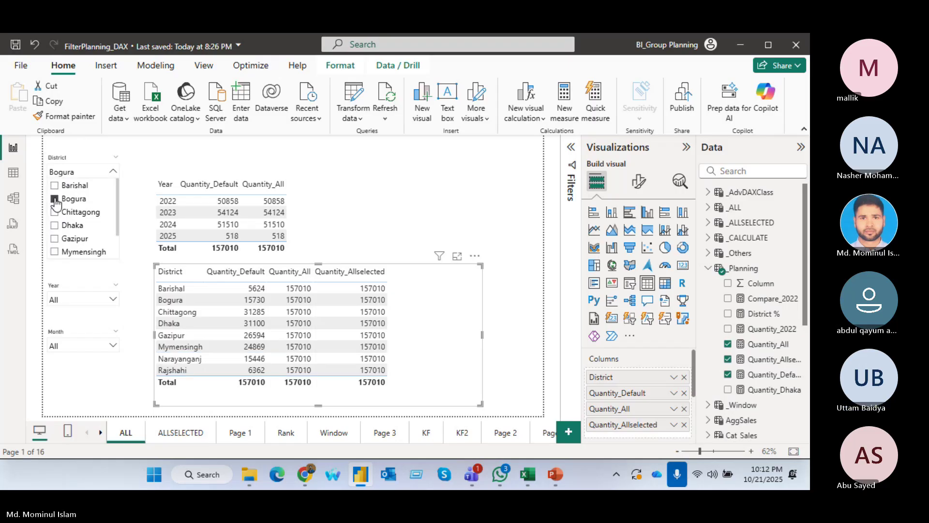
{"action": "left_click", "coordinate": [55, 199]}
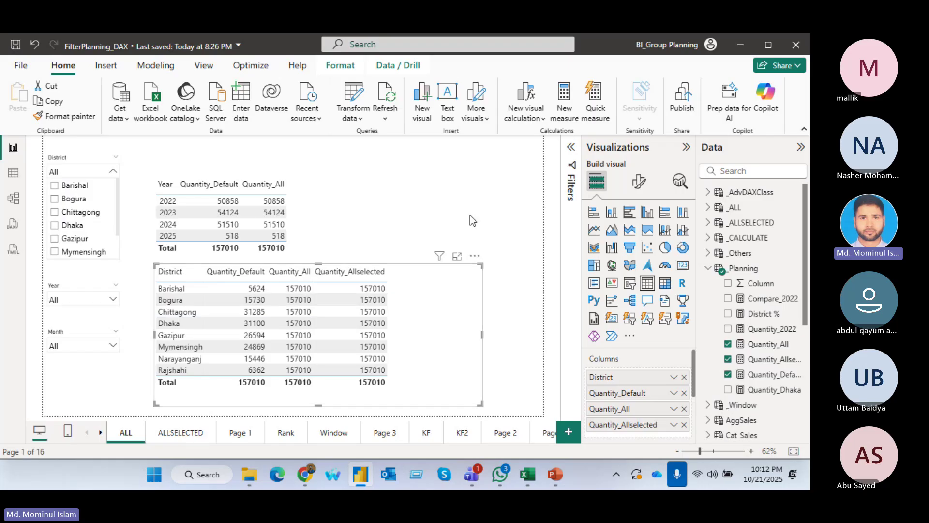
{"action": "left_click", "coordinate": [439, 192]}
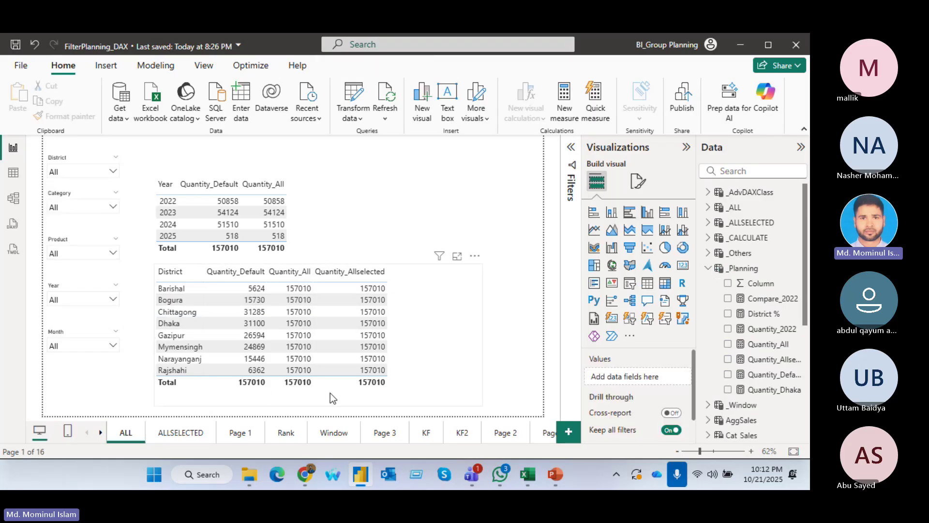
Step: Select the six districts from Barishal to Mymensingh again in the District slicer, and reset the slicer to all districts
{"action": "left_click", "coordinate": [114, 170]}
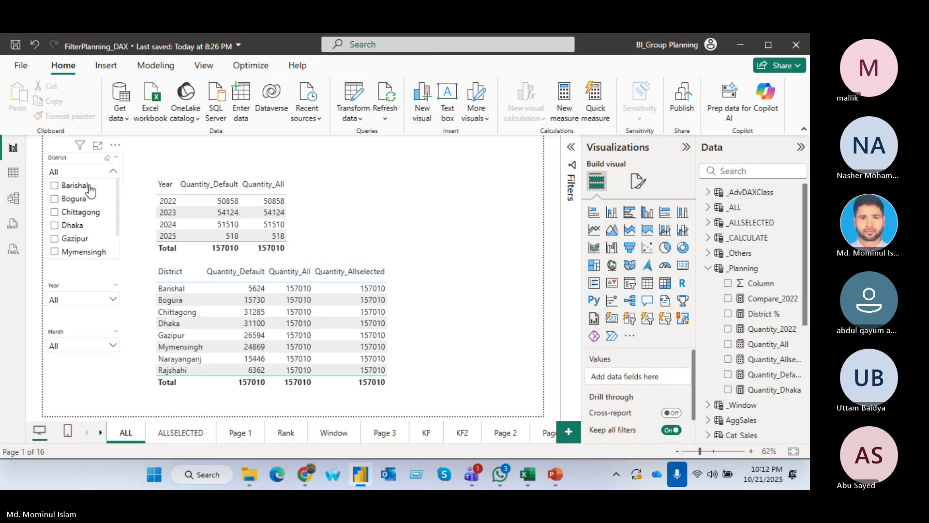
{"action": "left_click", "coordinate": [54, 188]}
{"action": "left_click", "coordinate": [54, 198]}
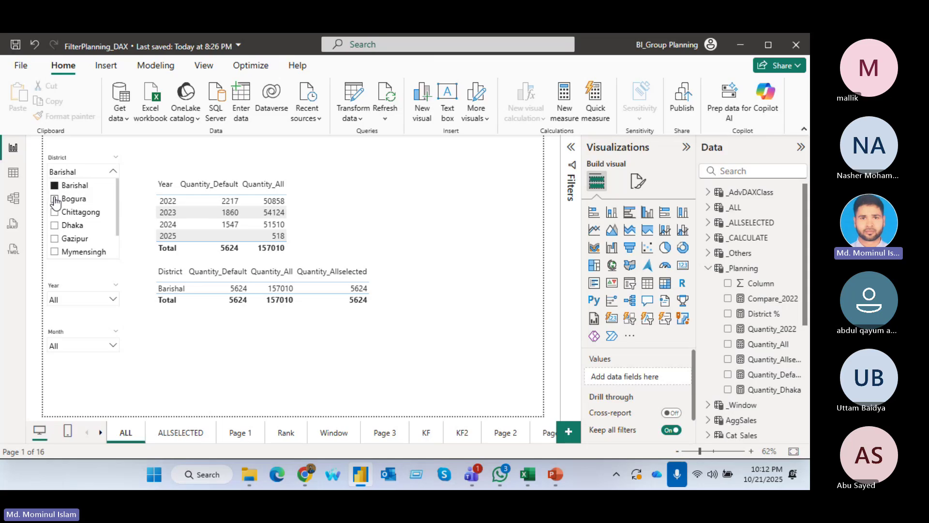
{"action": "left_click", "coordinate": [54, 211]}
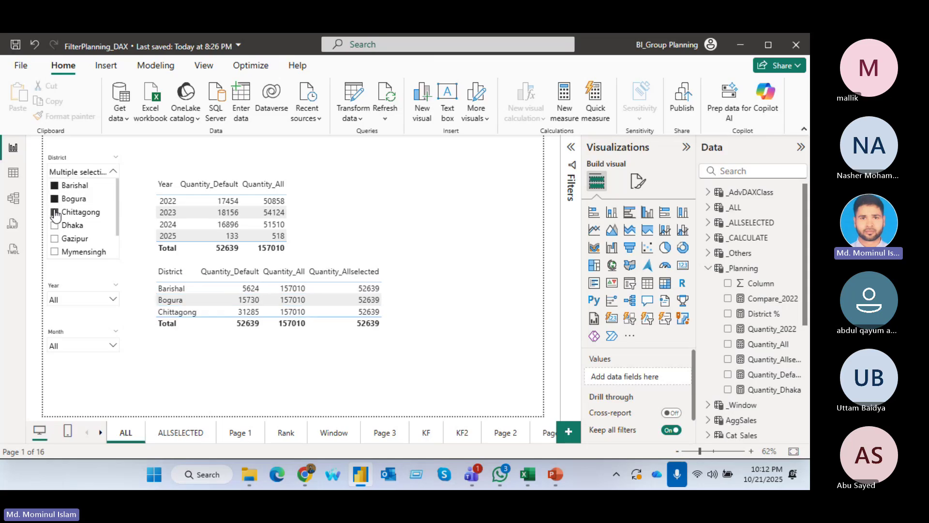
{"action": "left_click", "coordinate": [55, 225]}
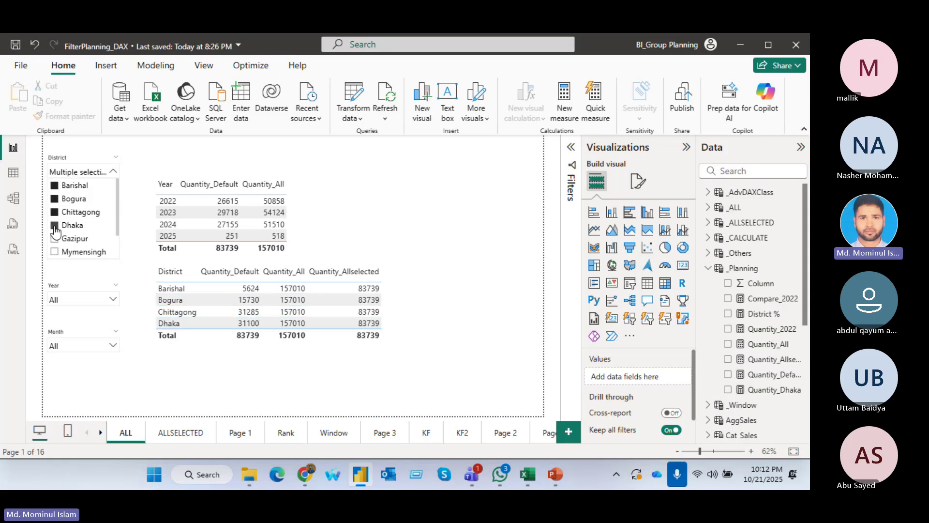
{"action": "left_click", "coordinate": [54, 238]}
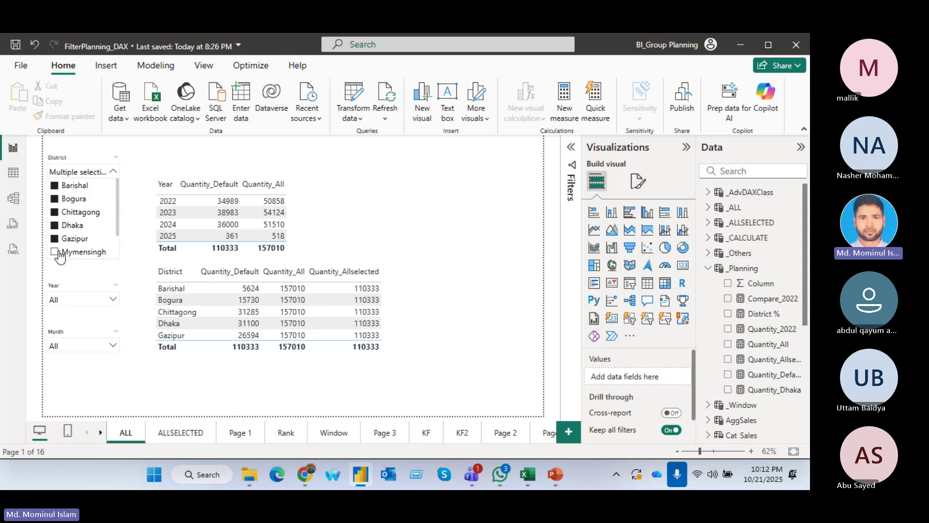
{"action": "left_click", "coordinate": [55, 251]}
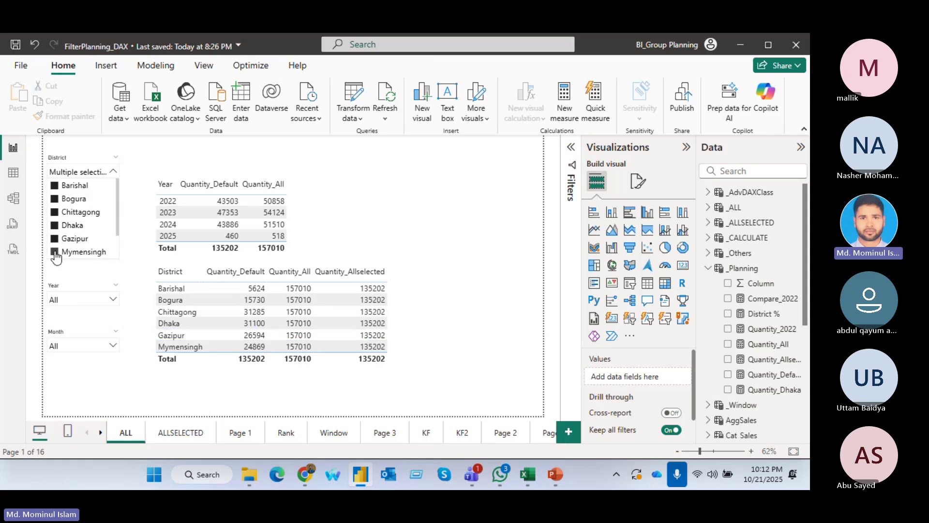
{"action": "left_click", "coordinate": [55, 253]}
{"action": "left_click", "coordinate": [434, 226]}
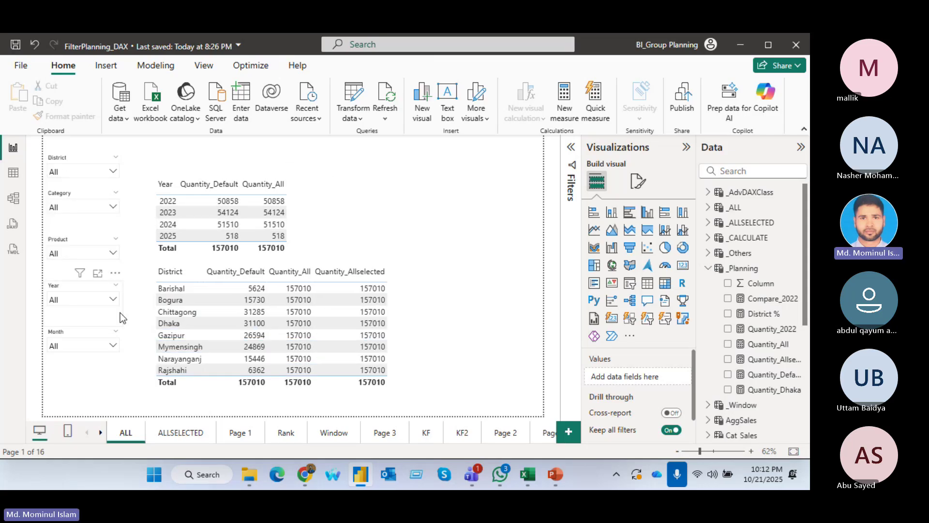
Step: Filter the report by Year 2022, add 2023 to the selection, and clear the Year slicer
{"action": "left_click", "coordinate": [109, 302]}
{"action": "left_click", "coordinate": [54, 218]}
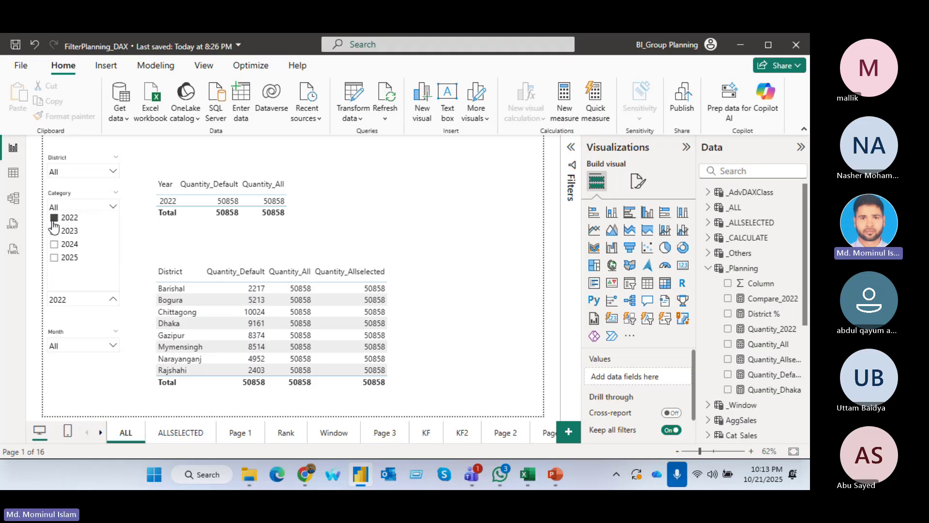
{"action": "left_click", "coordinate": [54, 231]}
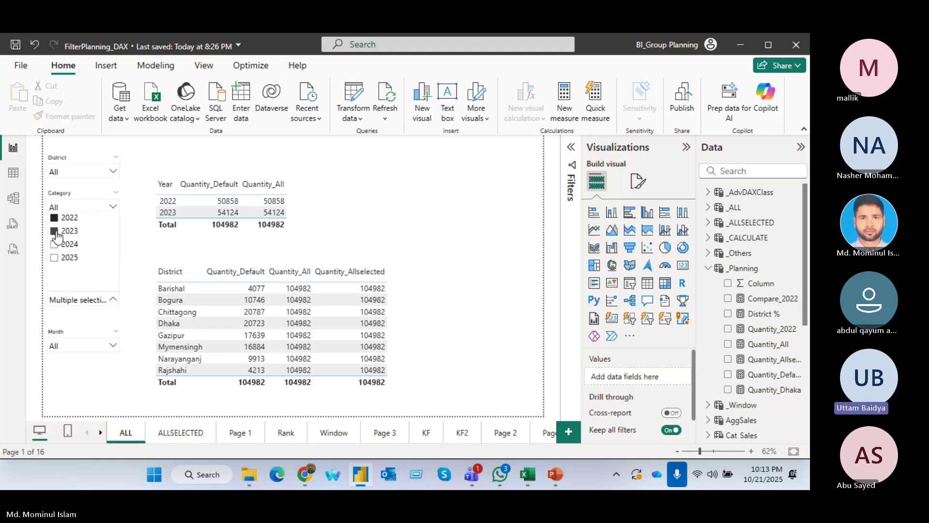
{"action": "left_click", "coordinate": [54, 231]}
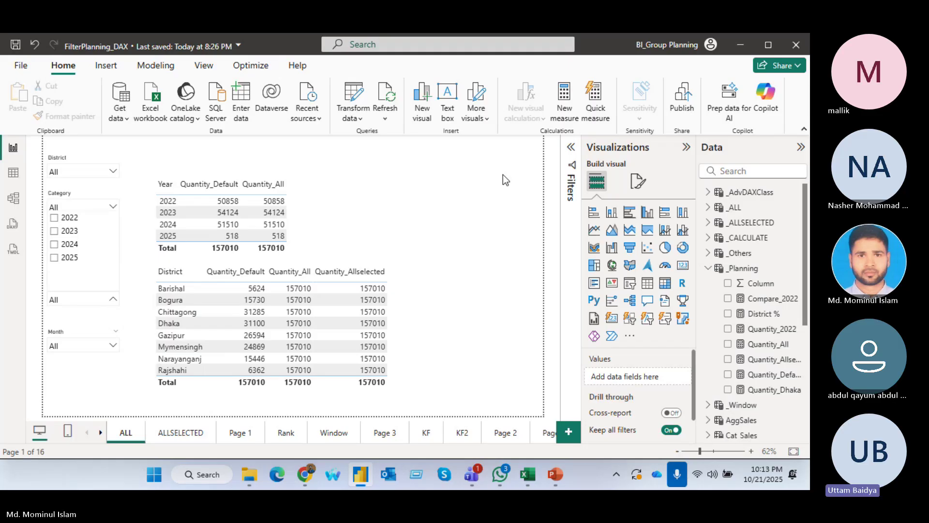
Step: Switch to the Power BI_Day 09 & 10 presentation in PowerPoint
{"action": "key", "text": "alt+Tab"}
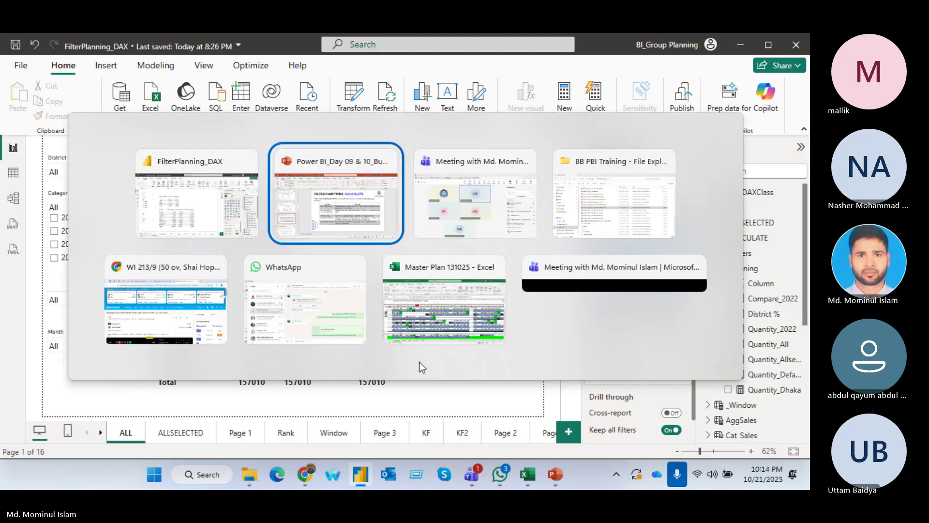
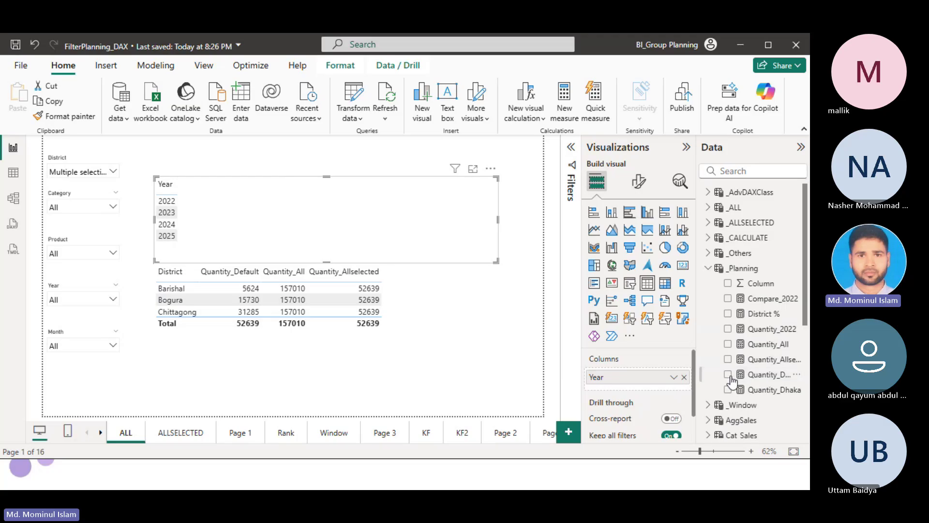
Step: Add the Quantity_Default and Quantity_2022 measures to the table visual that lists the years
{"action": "left_click", "coordinate": [728, 374]}
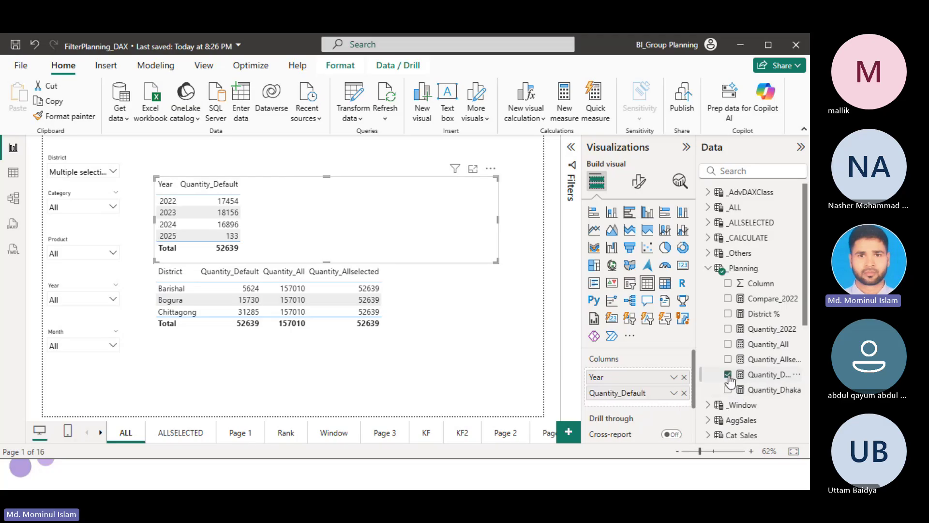
{"action": "left_click", "coordinate": [727, 329]}
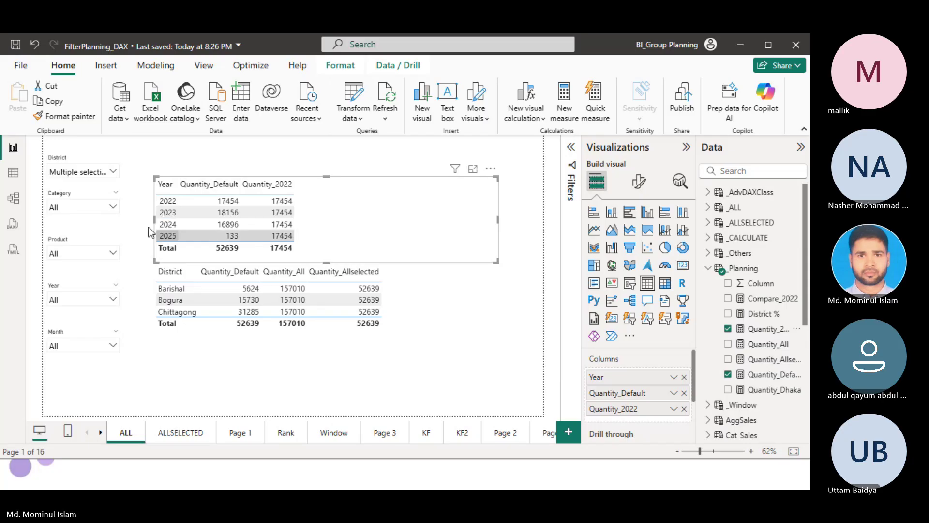
Step: Reset the District slicer to all districts and move the Year table slightly up, away from the District table
{"action": "left_click", "coordinate": [113, 173]}
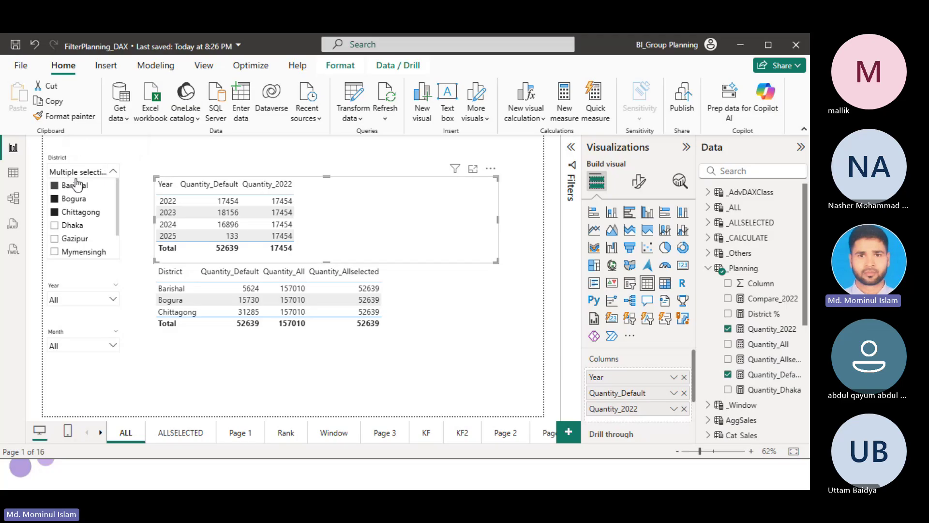
{"action": "left_click", "coordinate": [115, 158]}
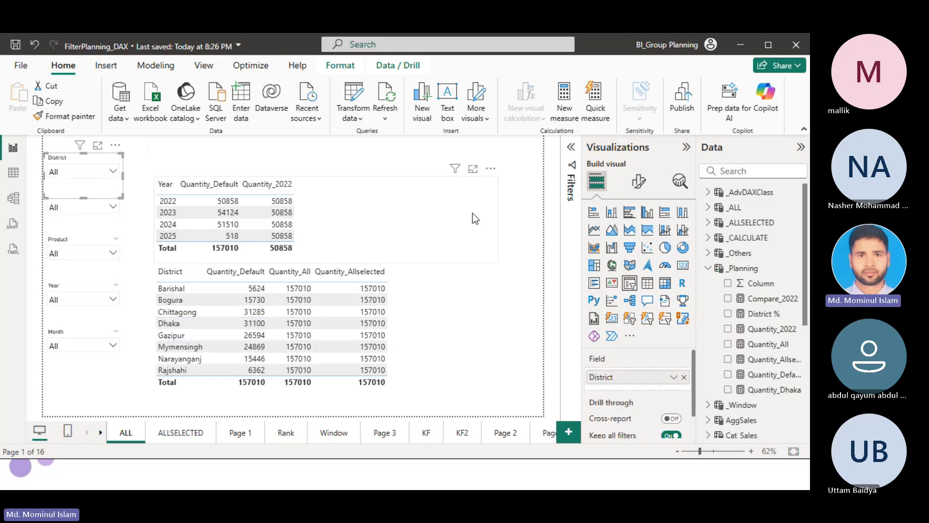
{"action": "left_click_drag", "start_coordinate": [351, 221], "coordinate": [357, 199]}
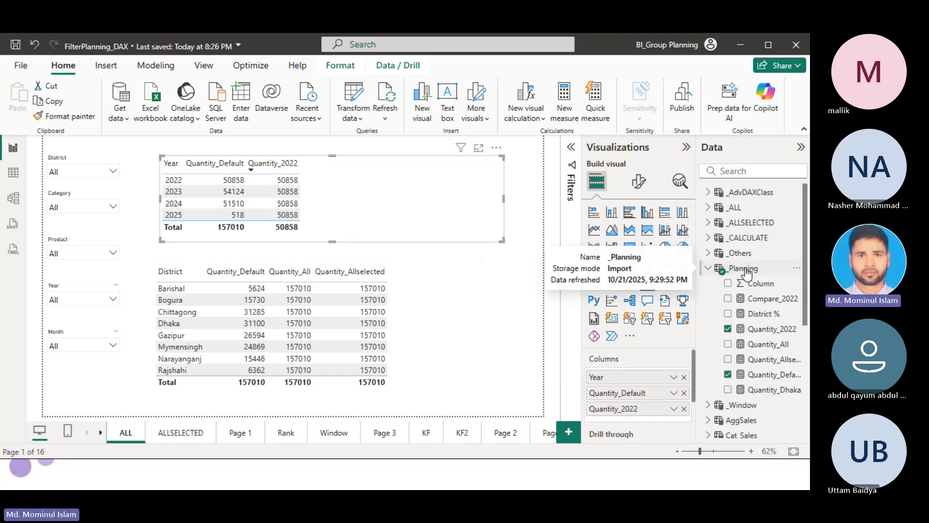
Step: Open the Quantity_2022 measure and copy its entire CALCULATE formula
{"action": "left_click", "coordinate": [771, 329]}
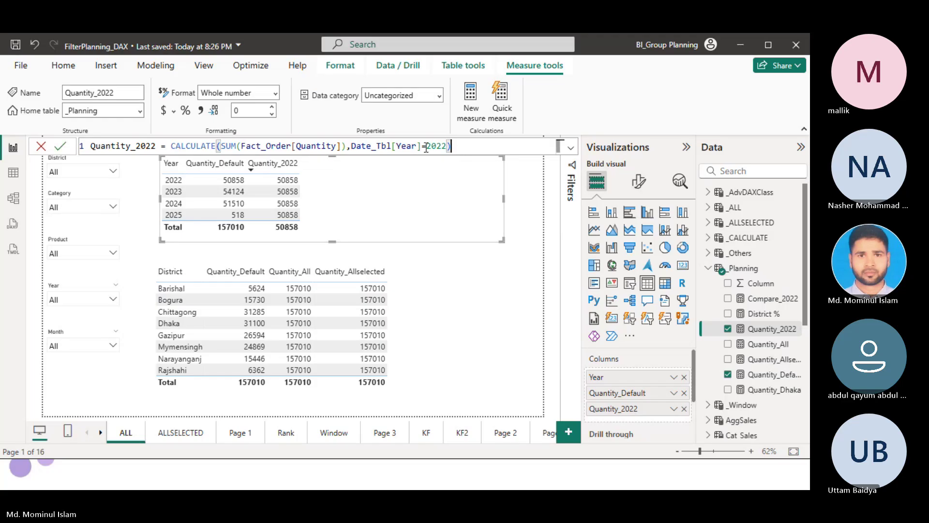
{"action": "left_click_drag", "start_coordinate": [451, 146], "coordinate": [23, 143]}
{"action": "key", "text": "ctrl+c"}
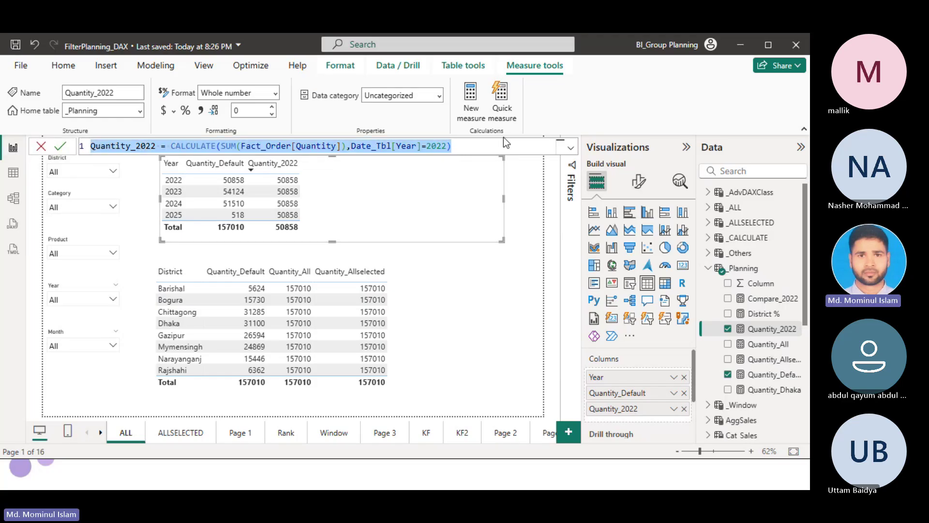
Step: Create a new measure from the copied Quantity_2022 formula and name it Quantity_2022KF
{"action": "left_click", "coordinate": [472, 103]}
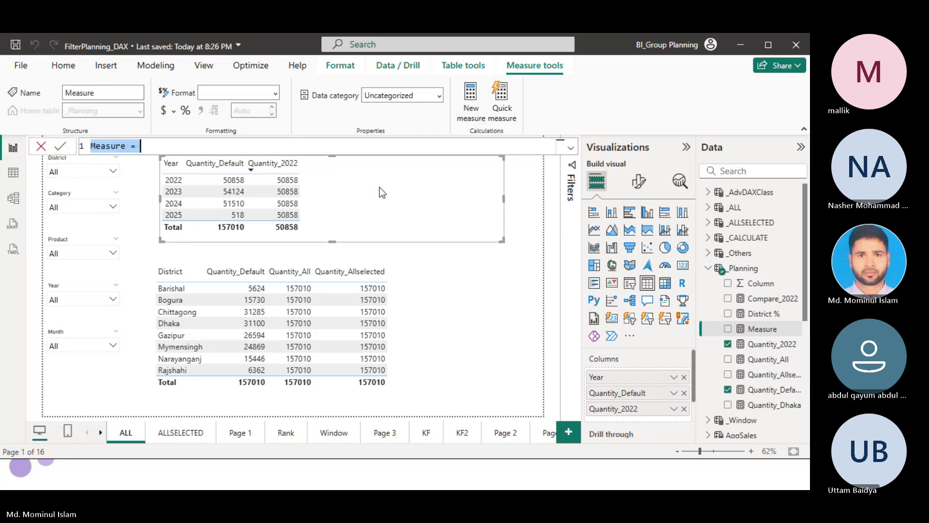
{"action": "key", "text": "ctrl+v"}
{"action": "left_click", "coordinate": [158, 146]}
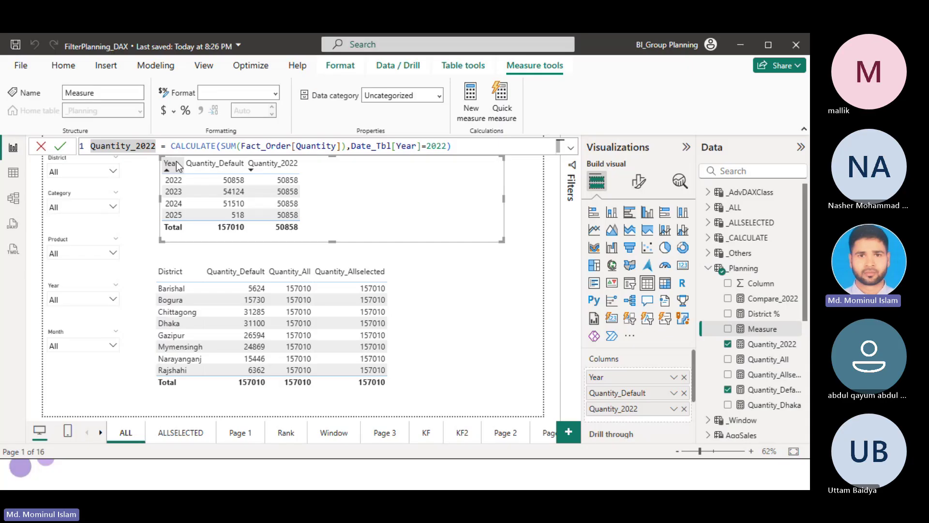
{"action": "type", "text": "KP"}
{"action": "key", "text": "BackSpace"}
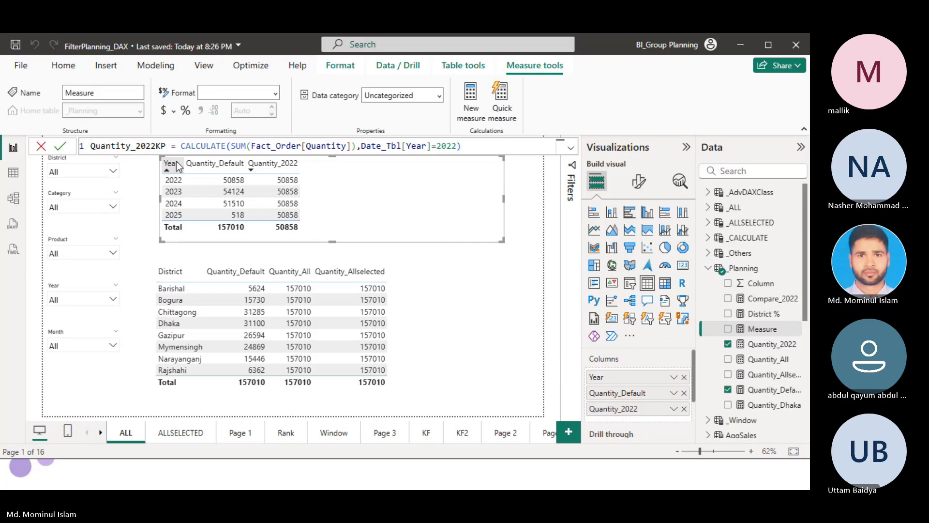
{"action": "type", "text": "F"}
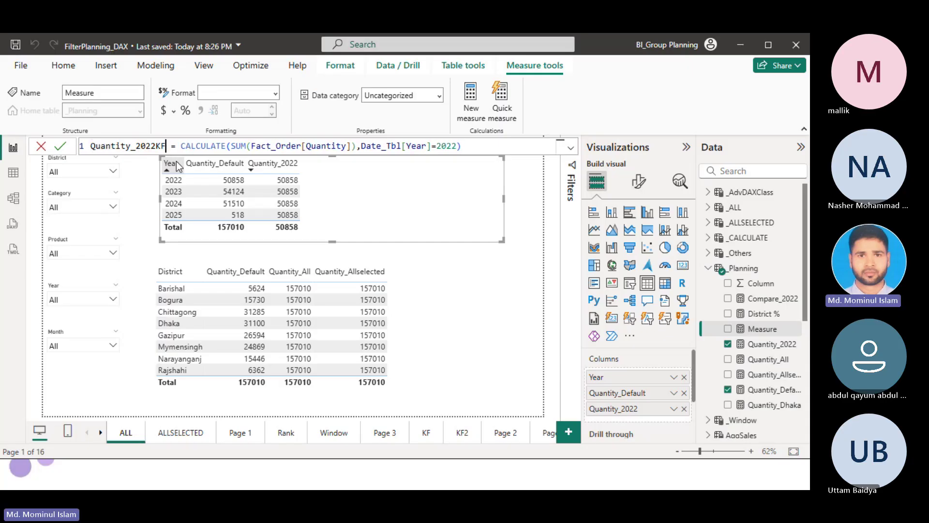
Step: Insert the KEEPFILTERS function around the Date_Tbl[Year]=2022 filter argument in the Quantity_2022KF formula
{"action": "left_click", "coordinate": [363, 146]}
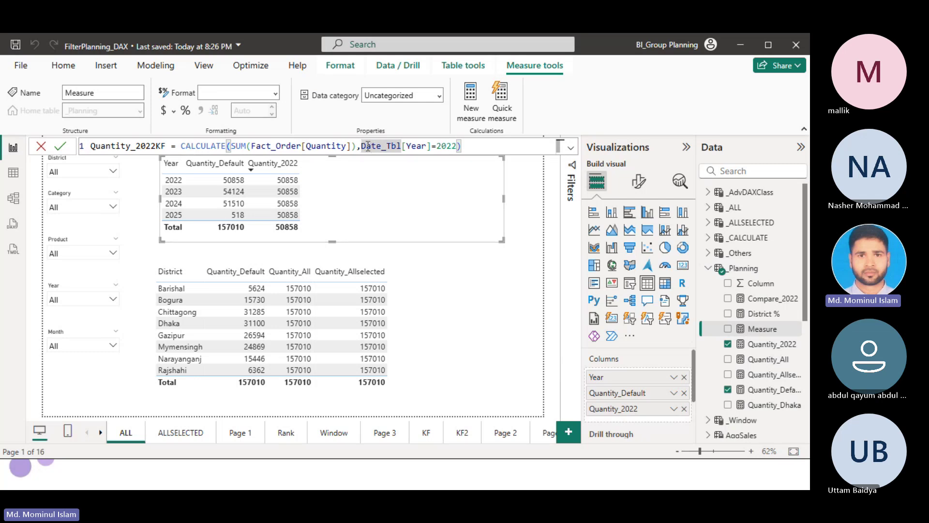
{"action": "type", "text": "KEEP"}
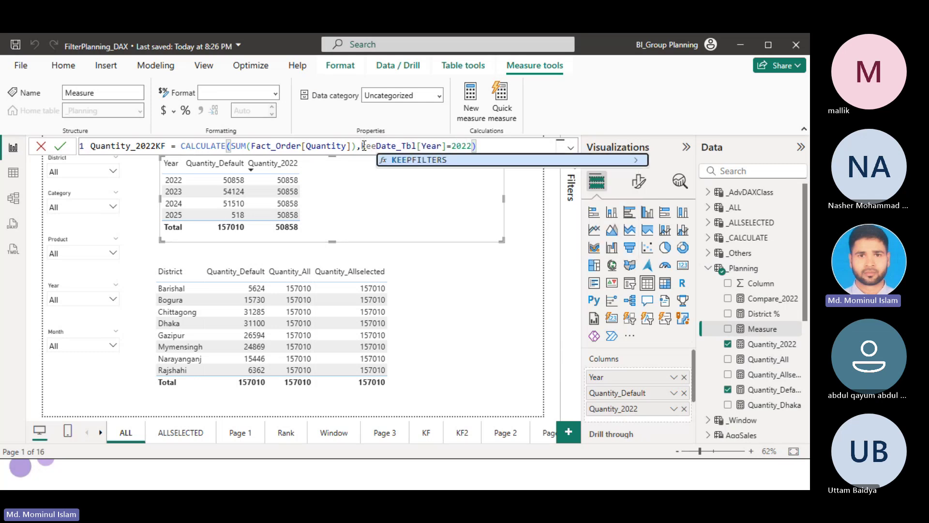
{"action": "left_click", "coordinate": [419, 156]}
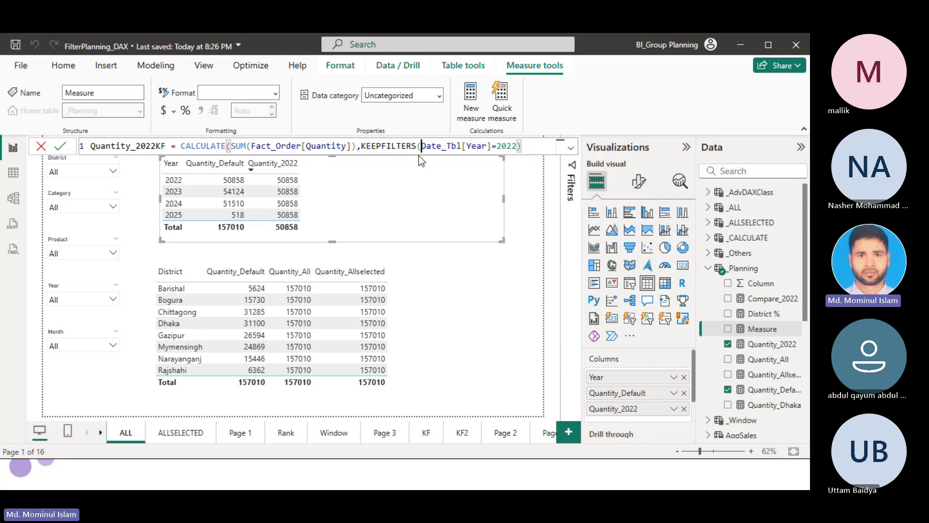
{"action": "left_click", "coordinate": [532, 145]}
Step: Move the KEEPFILTERS argument onto its own line and indent it beneath the CALCULATE arguments
{"action": "left_click", "coordinate": [362, 147]}
{"action": "key", "text": "shift+Return"}
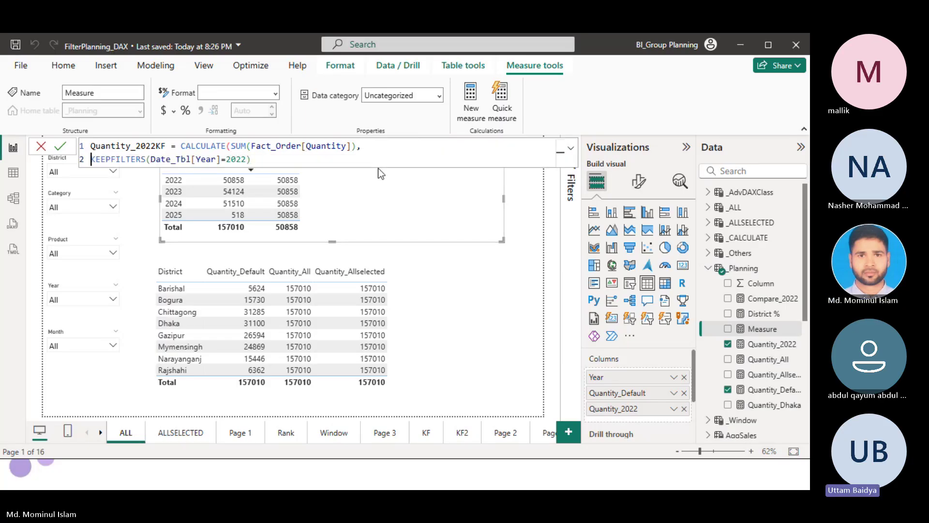
{"action": "key", "text": "Tab"}
{"action": "key", "text": "Tab"}
{"action": "key", "text": "Tab"}
{"action": "key", "text": "Tab"}
{"action": "key", "text": "Tab"}
{"action": "key", "text": "Tab"}
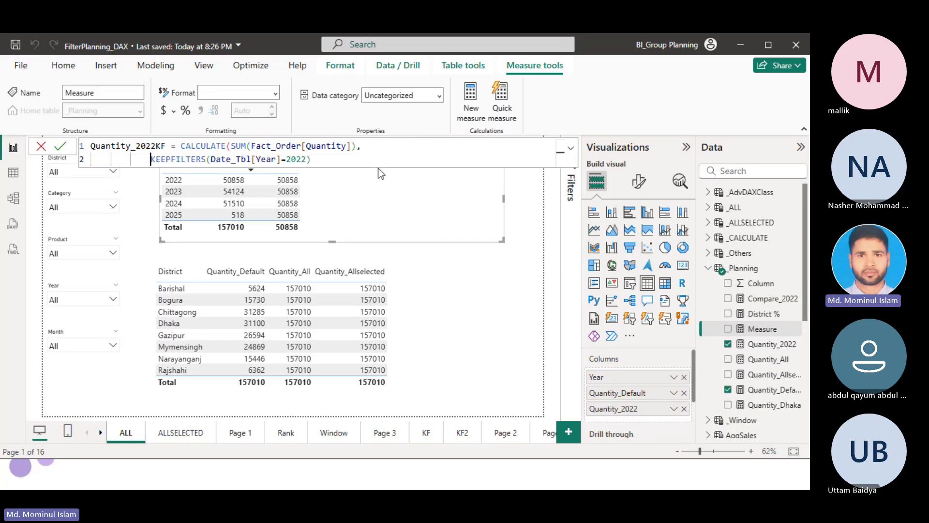
{"action": "key", "text": "Tab"}
{"action": "key", "text": "Tab"}
{"action": "key", "text": "Tab"}
Step: Add the missing closing parenthesis to the Quantity_2022KF formula and commit the measure
{"action": "left_click", "coordinate": [458, 155]}
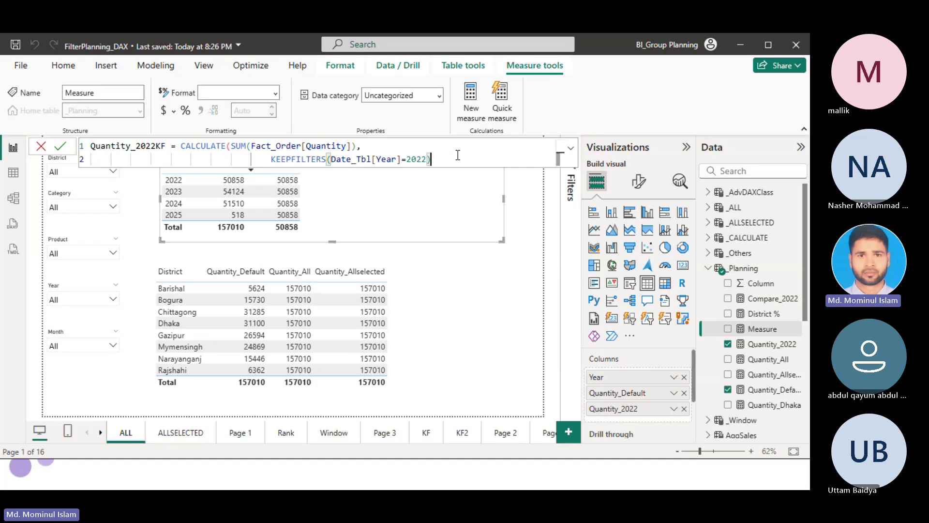
{"action": "type", "text": ")"}
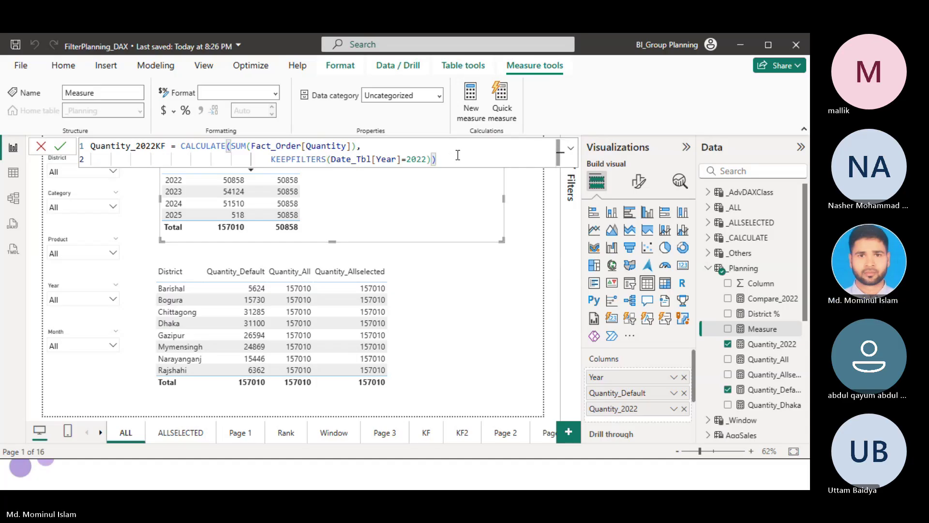
{"action": "key", "text": "Return"}
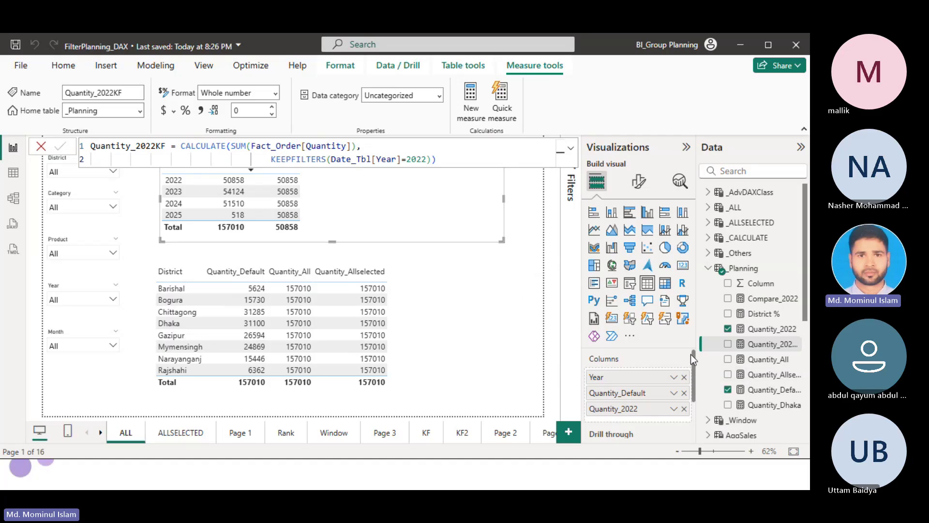
Step: Add the Quantity_2022KF measure to the yearly quantity table and clear the visual selection
{"action": "left_click", "coordinate": [728, 344]}
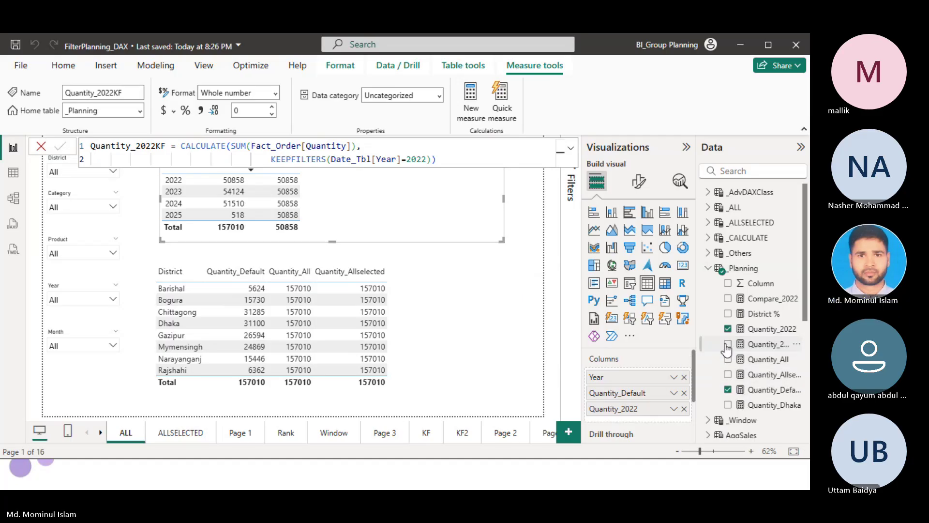
{"action": "left_click", "coordinate": [472, 304]}
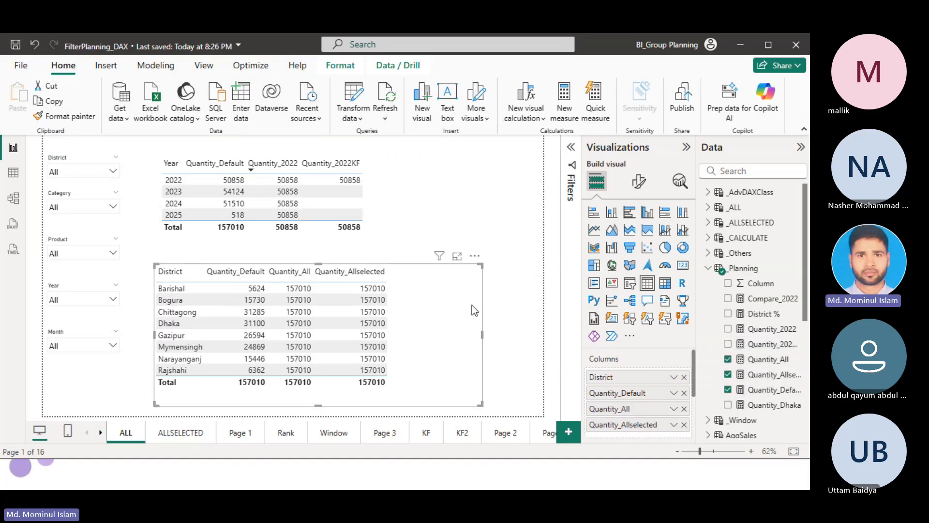
{"action": "left_click", "coordinate": [509, 280]}
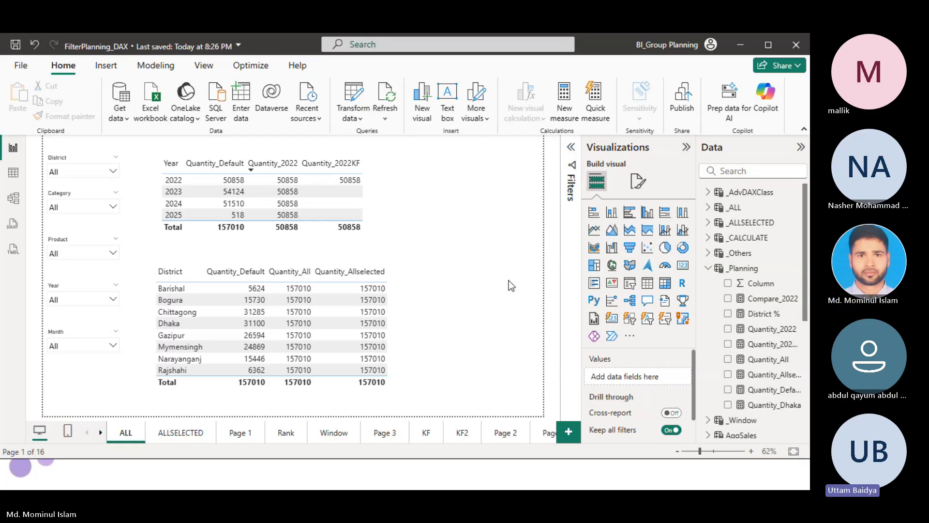
Step: Change the KEEPFILTERS condition in Quantity_2022KF to Date_Tbl[Year] IN {2022,2023} and commit the measure
{"action": "left_click", "coordinate": [762, 344]}
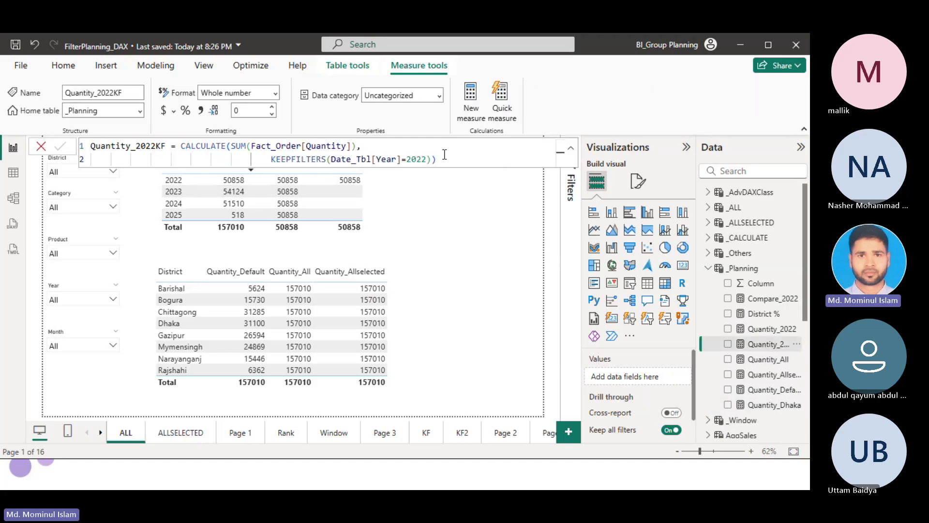
{"action": "left_click", "coordinate": [428, 160]}
{"action": "double_click", "coordinate": [428, 160]}
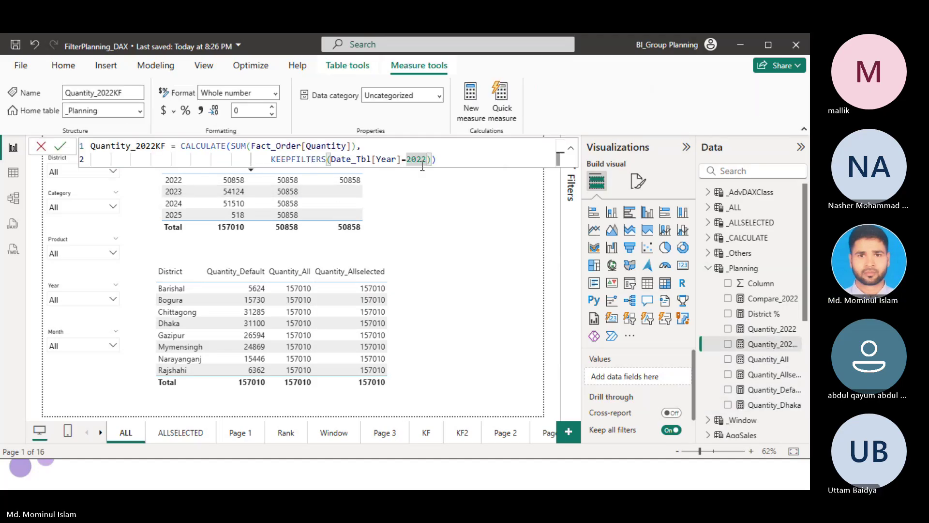
{"action": "left_click", "coordinate": [402, 159]}
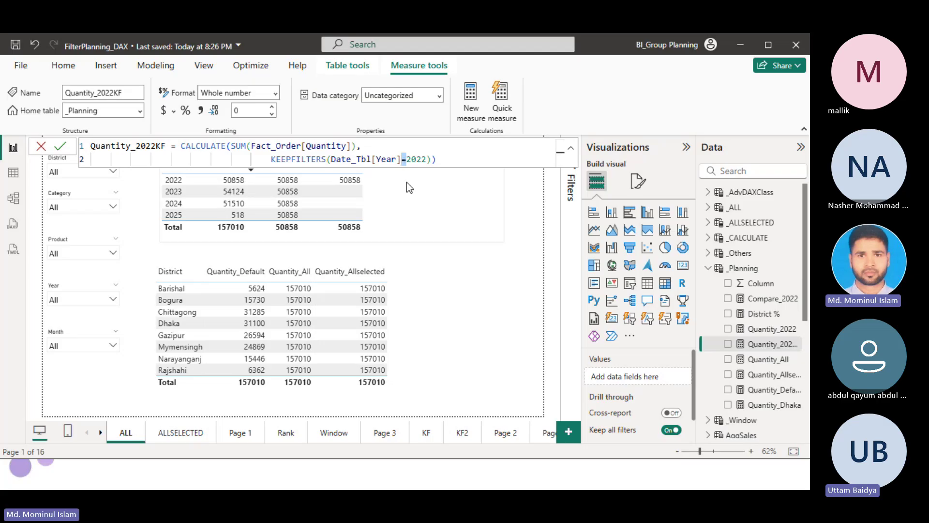
{"action": "type", "text": "IN"}
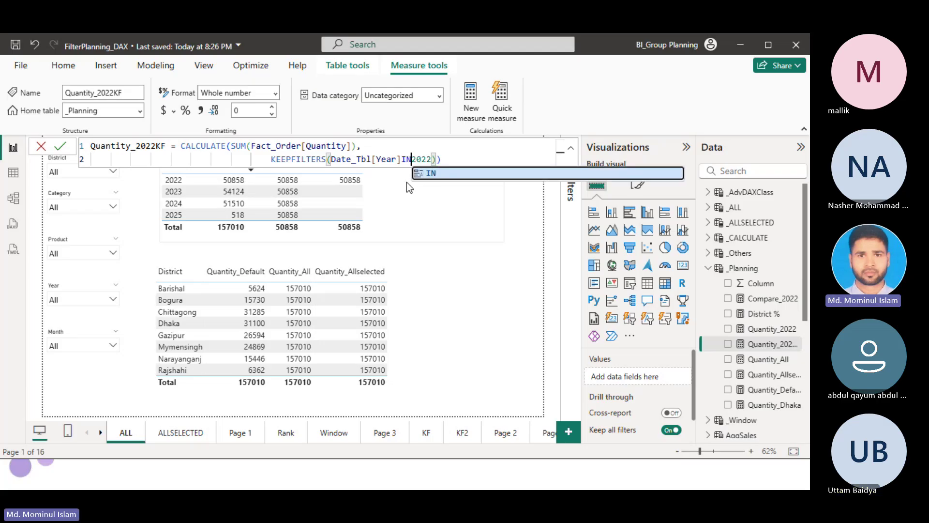
{"action": "key", "text": "Escape"}
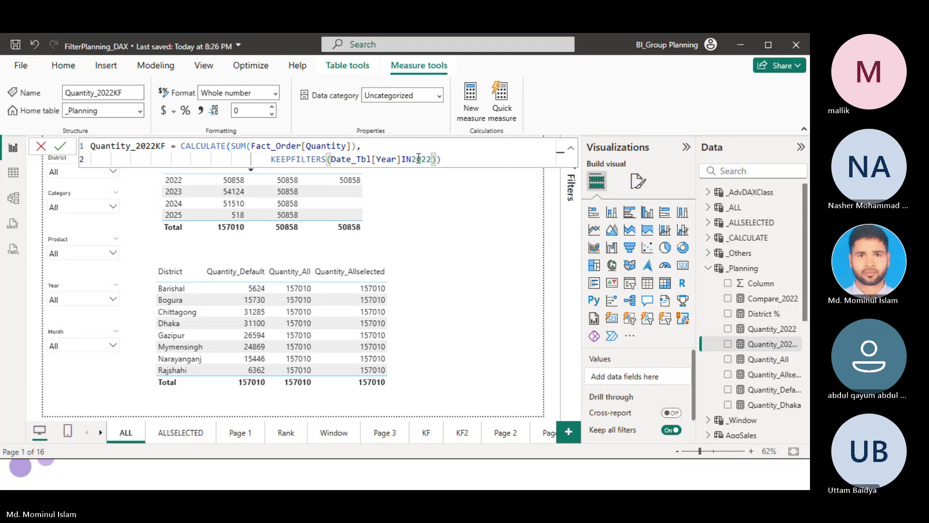
{"action": "type", "text": "{2022"}
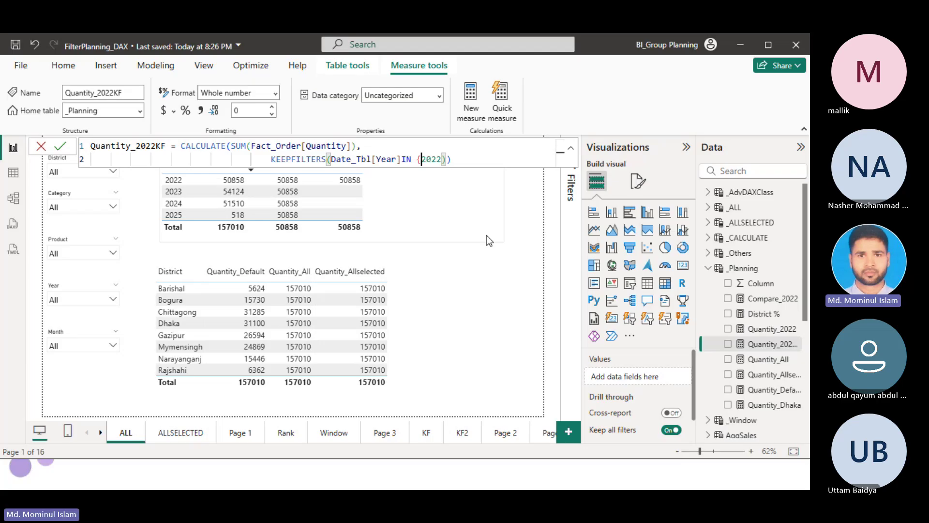
{"action": "type", "text": ","}
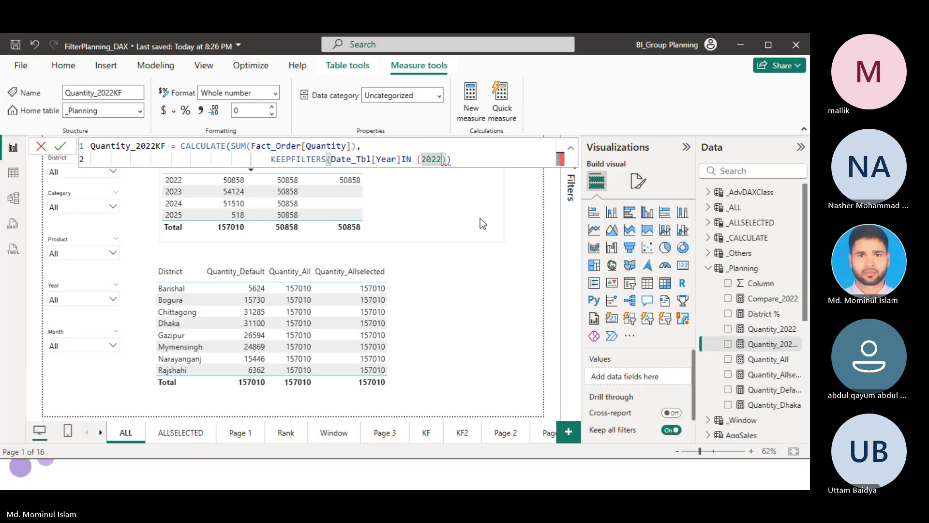
{"action": "type", "text": "2023"}
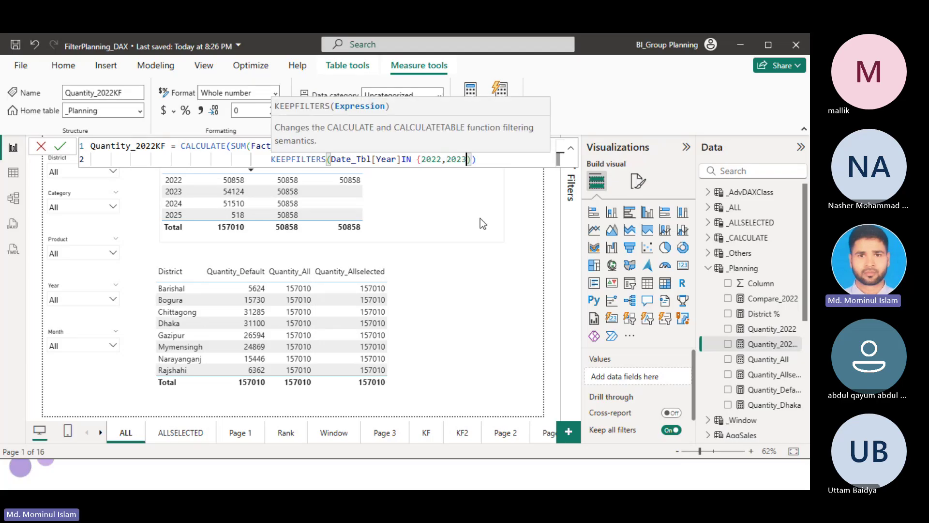
{"action": "type", "text": "}"}
{"action": "left_click", "coordinate": [498, 160]}
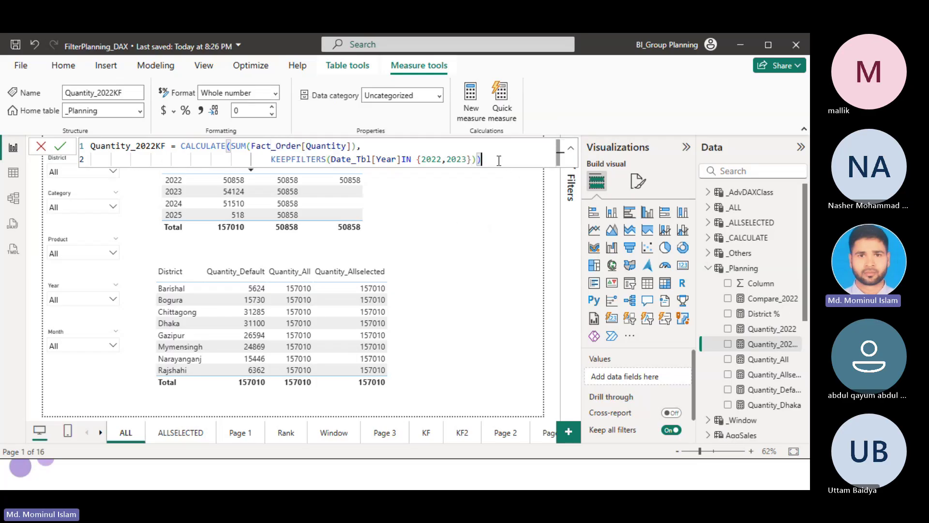
{"action": "key", "text": "Return"}
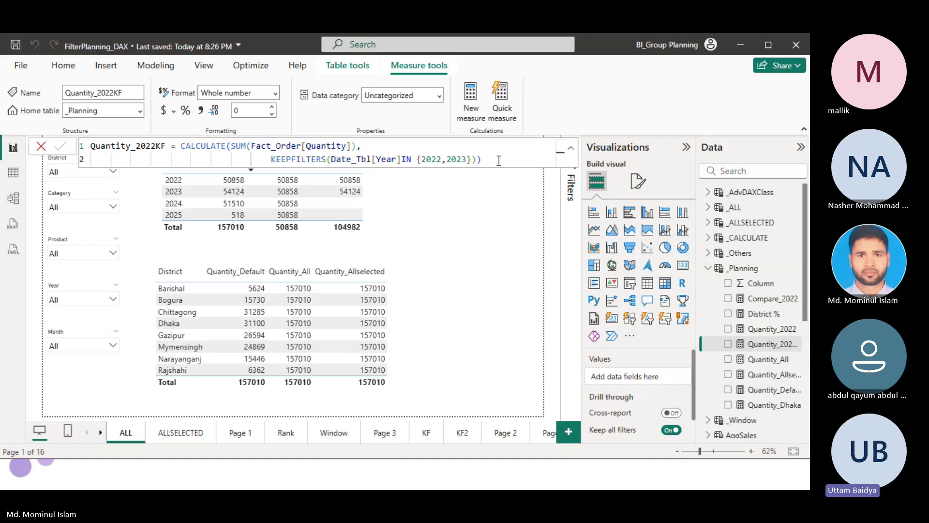
{"action": "key", "text": "alt+Tab"}
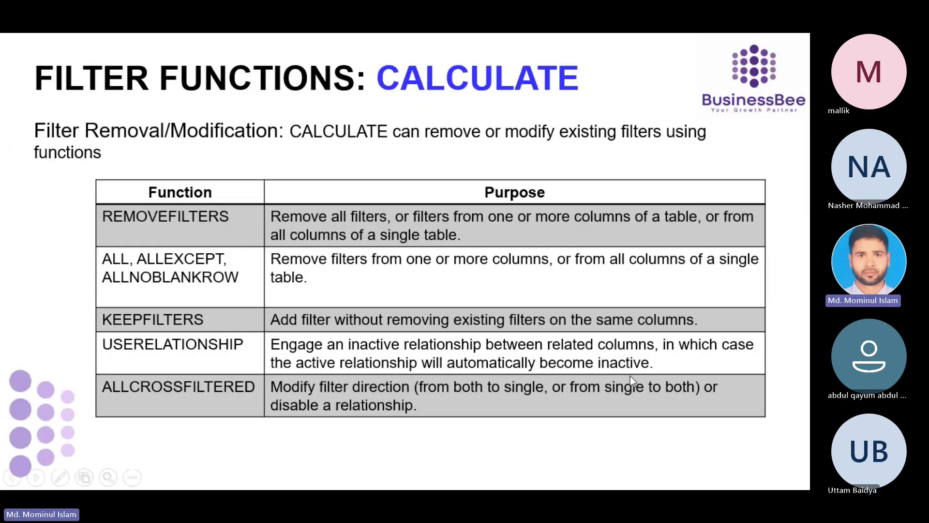
{"action": "left_click", "coordinate": [630, 376]}
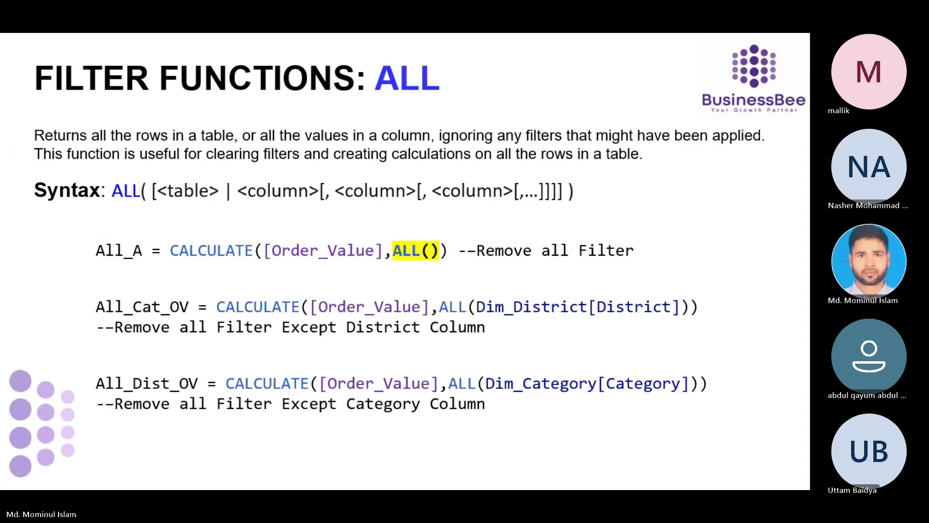
{"action": "key", "text": "Right"}
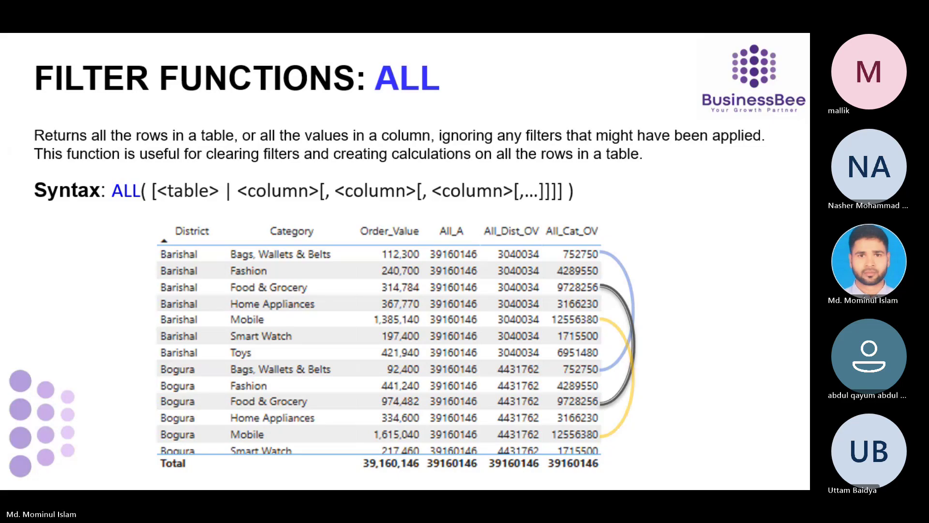
{"action": "key", "text": "Right"}
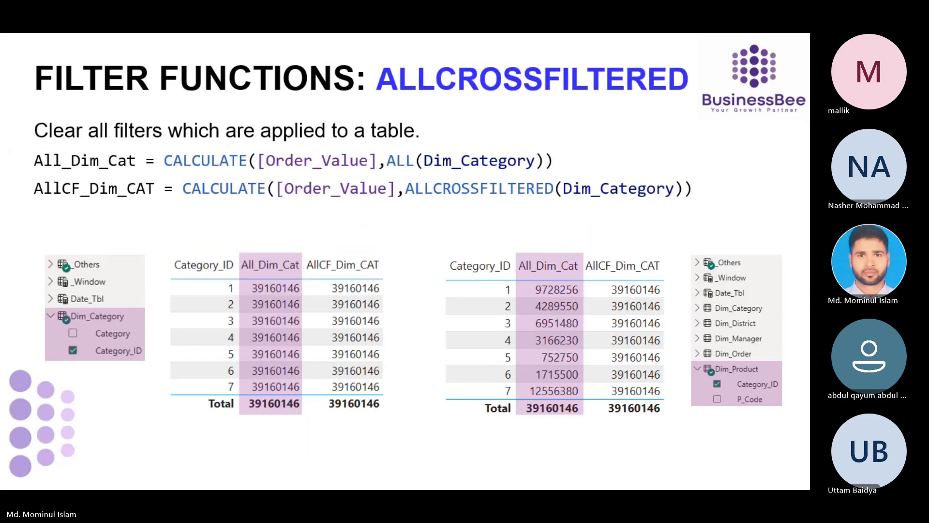
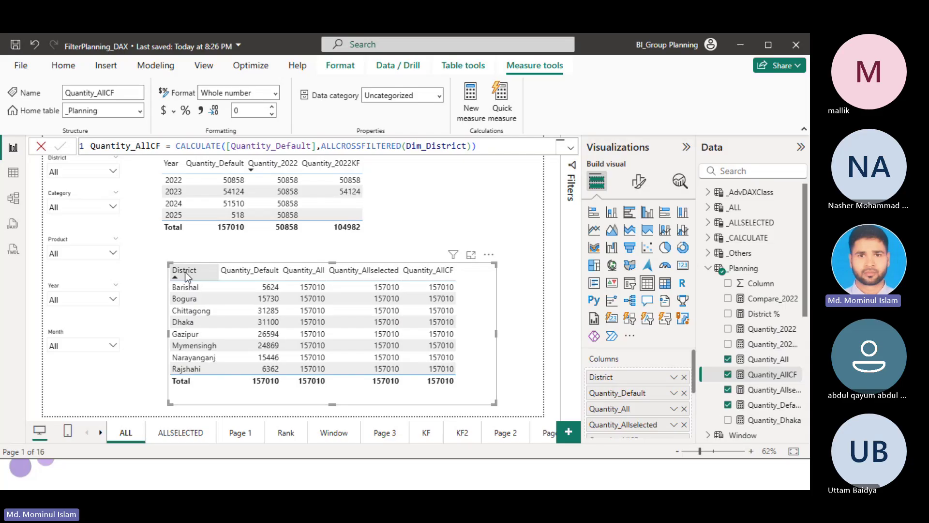
{"action": "left_click", "coordinate": [435, 270]}
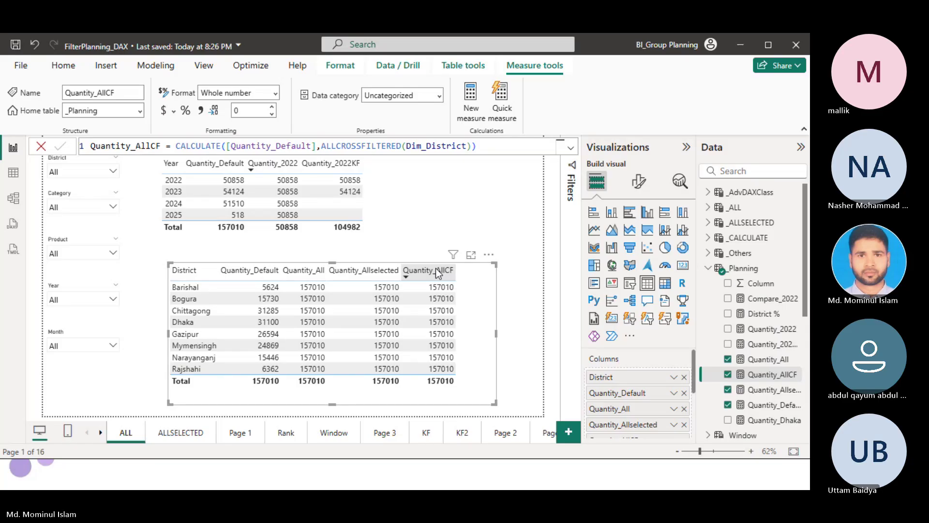
{"action": "left_click", "coordinate": [191, 271]}
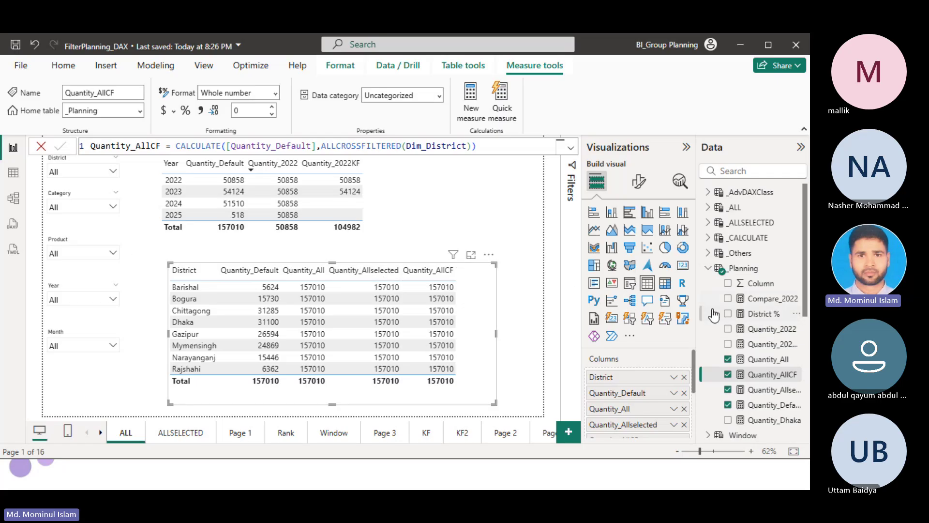
Step: Replace the District column in the lower quantity table with Category_ID from Dim_Category, placed as the first column
{"action": "left_click", "coordinate": [708, 269]}
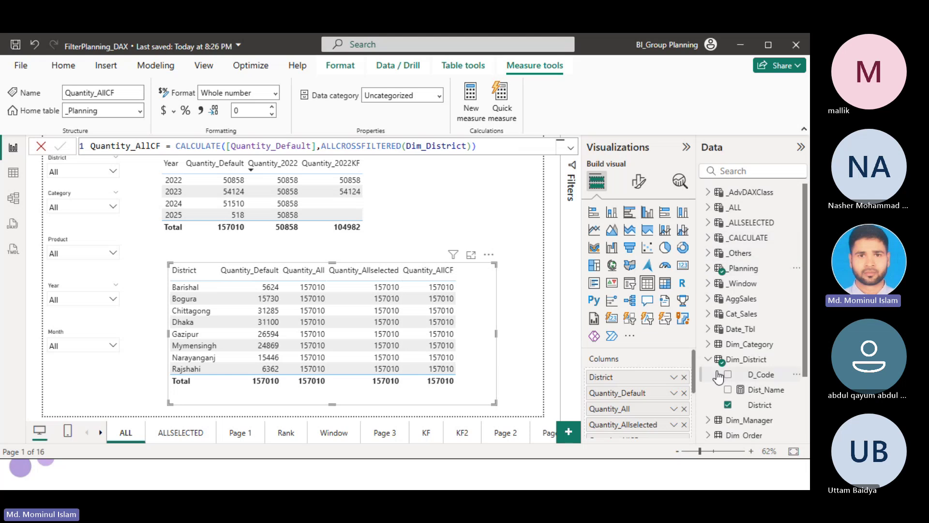
{"action": "left_click", "coordinate": [683, 377]}
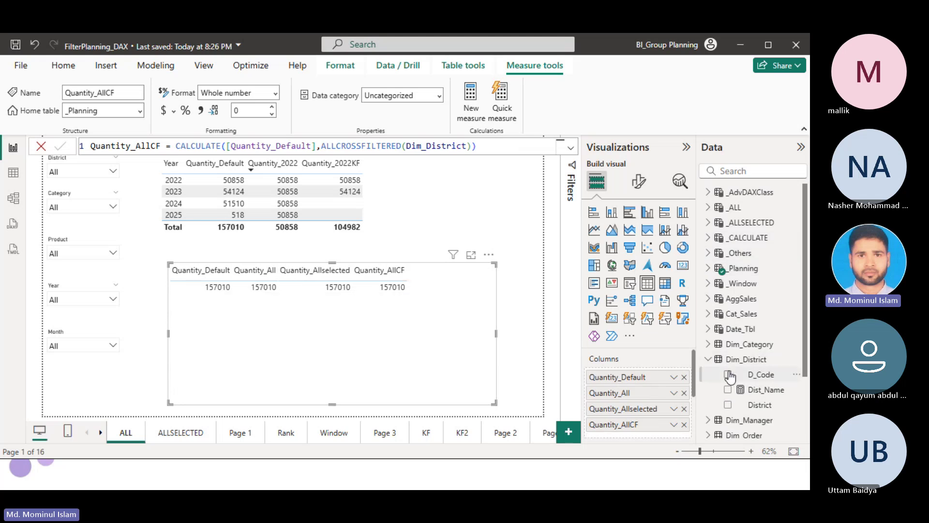
{"action": "left_click", "coordinate": [708, 359]}
{"action": "left_click", "coordinate": [708, 344]}
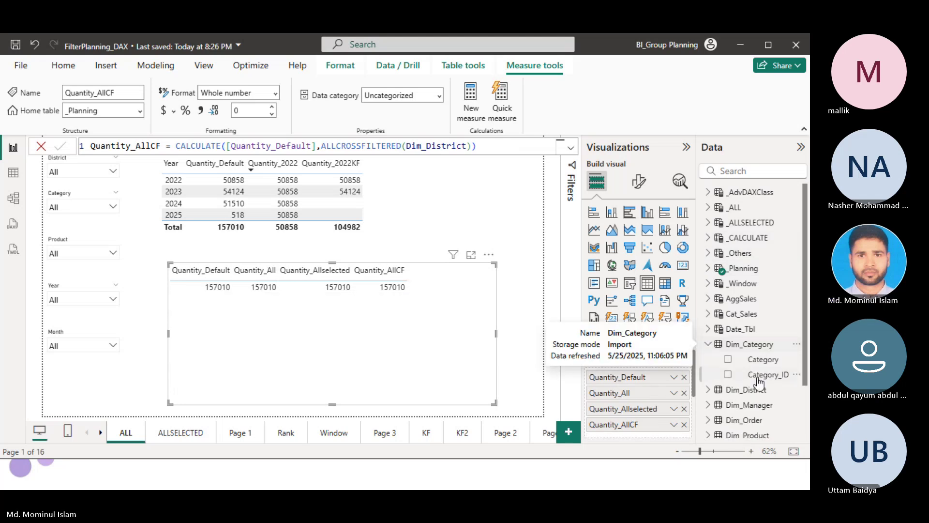
{"action": "left_click_drag", "start_coordinate": [769, 379], "coordinate": [657, 376]}
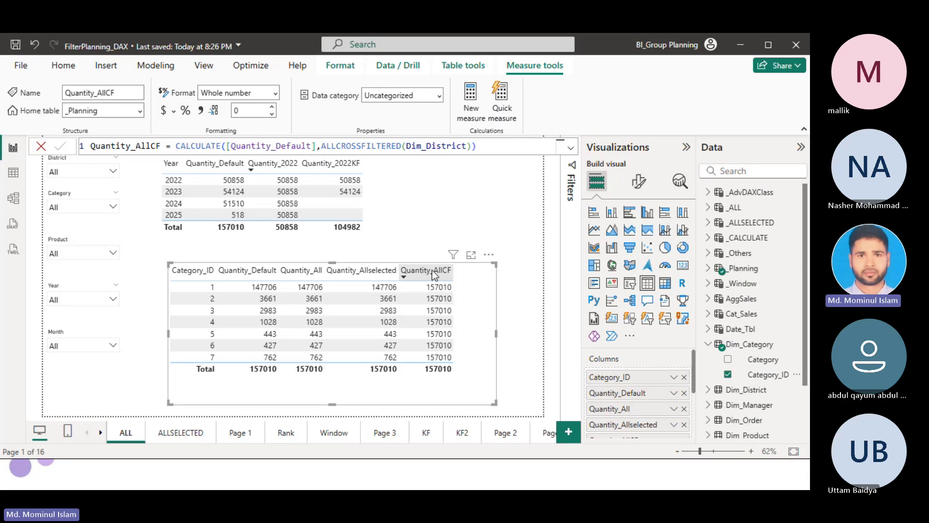
Step: Examine the data model's relationships from Dim_Category through Fact_Order to Dim_District, and return to the report
{"action": "left_click", "coordinate": [13, 198]}
{"action": "left_click_drag", "start_coordinate": [392, 412], "coordinate": [74, 415]}
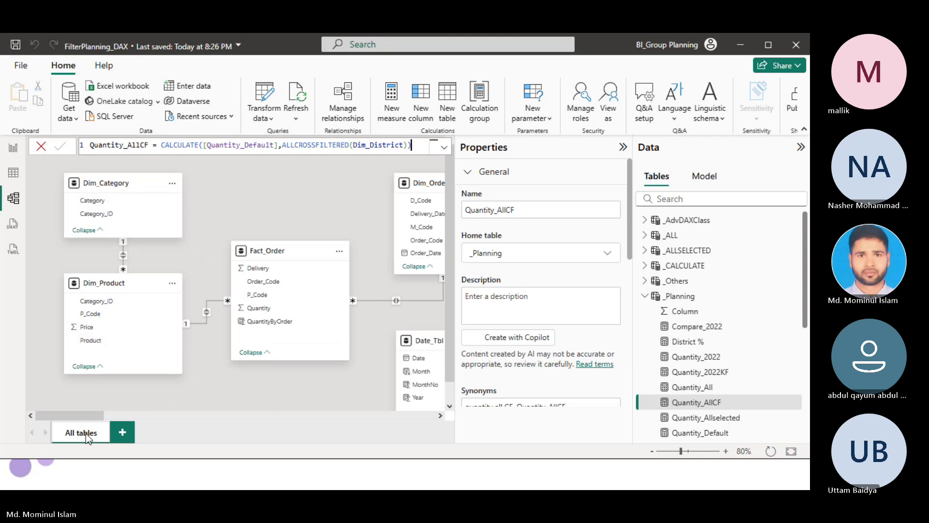
{"action": "mouse_move", "coordinate": [78, 416]}
{"action": "left_mouse_down"}
{"action": "mouse_move", "coordinate": [98, 416]}
{"action": "mouse_move", "coordinate": [80, 416]}
{"action": "left_mouse_up"}
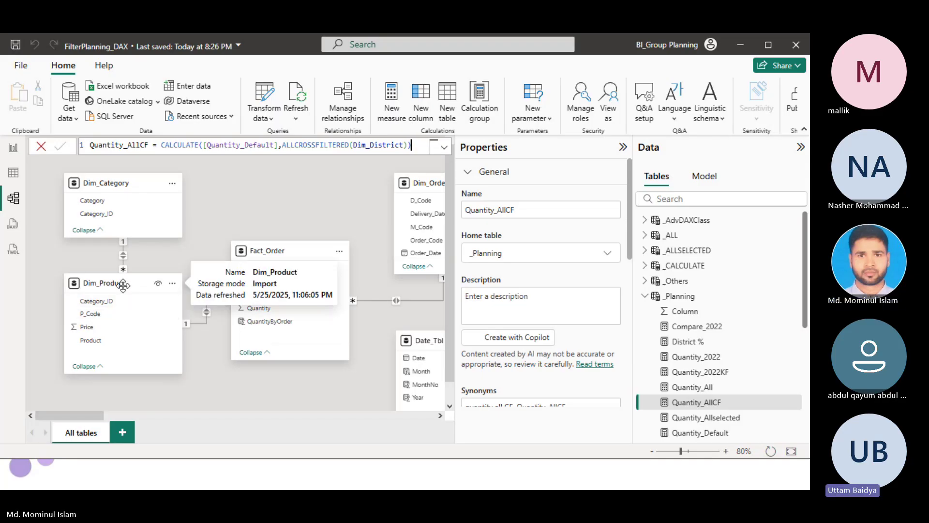
{"action": "left_click_drag", "start_coordinate": [100, 407], "coordinate": [138, 408]}
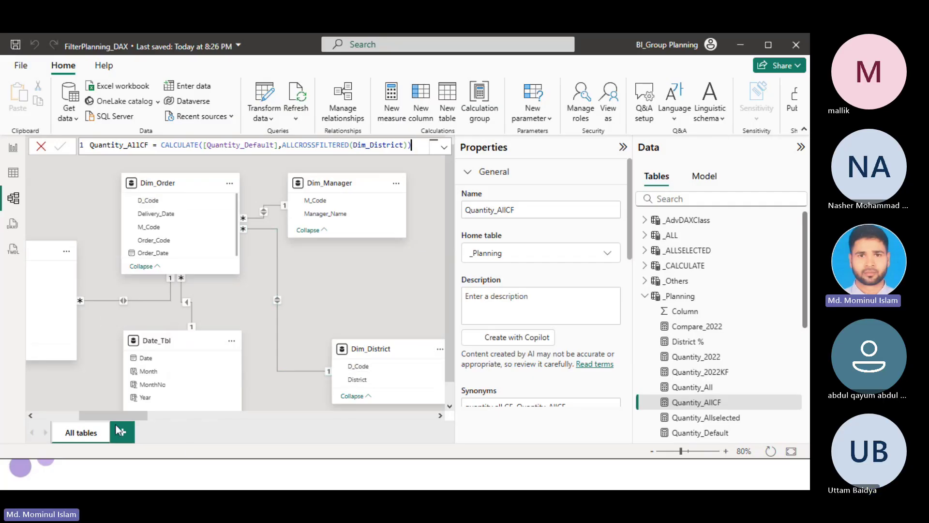
{"action": "mouse_move", "coordinate": [113, 417]}
{"action": "left_mouse_down"}
{"action": "mouse_move", "coordinate": [72, 417]}
{"action": "mouse_move", "coordinate": [120, 416]}
{"action": "left_mouse_up"}
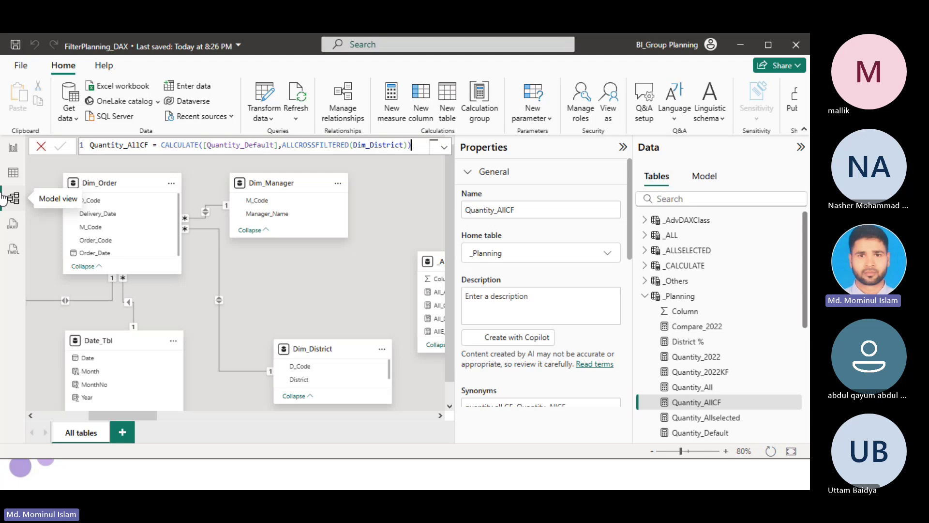
{"action": "left_click", "coordinate": [13, 149]}
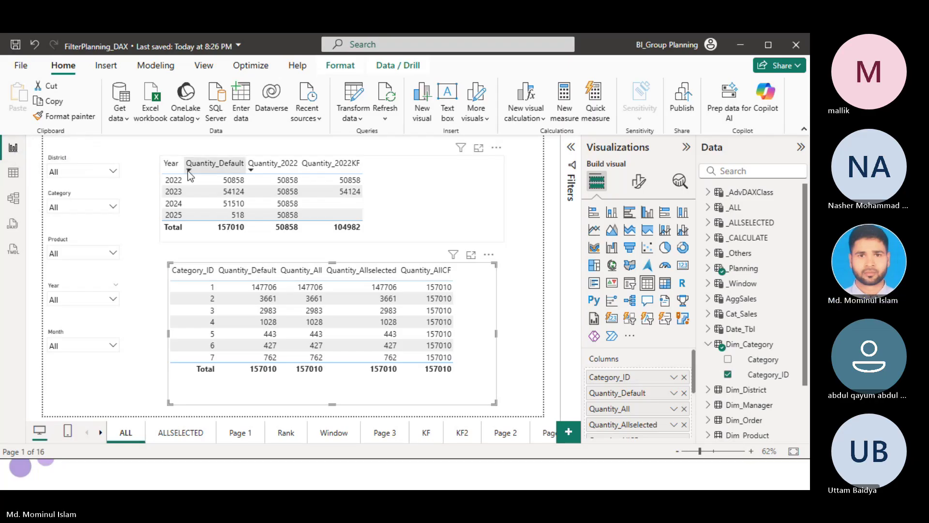
Step: Switch to the slide presentation and review the ALLCROSSFILTERED, ALLSELECTED and KEEPFILTER slides
{"action": "key", "text": "alt+Tab"}
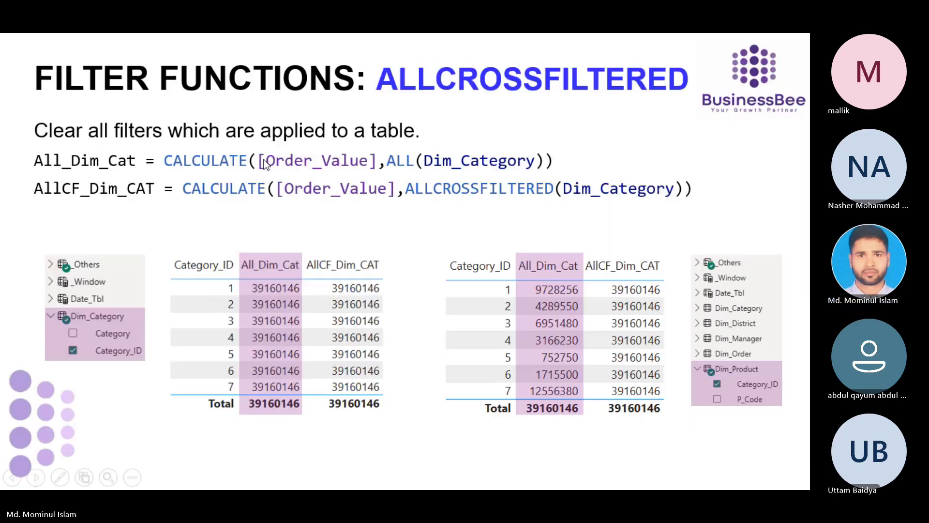
{"action": "left_click", "coordinate": [518, 269]}
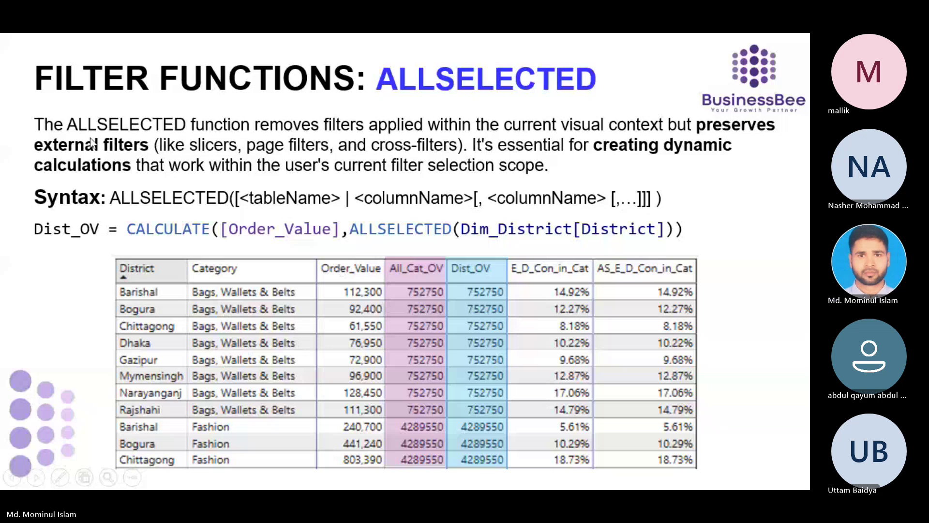
{"action": "left_click", "coordinate": [548, 221]}
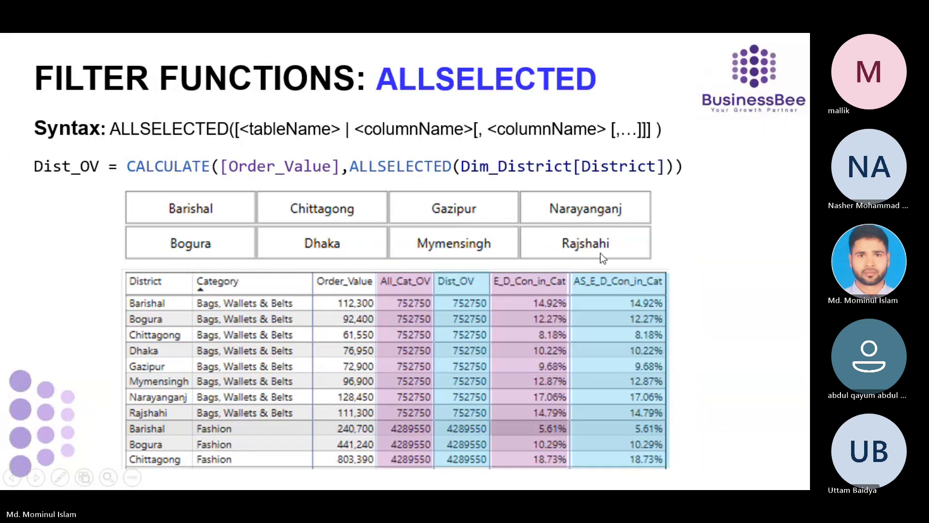
{"action": "left_click", "coordinate": [329, 264]}
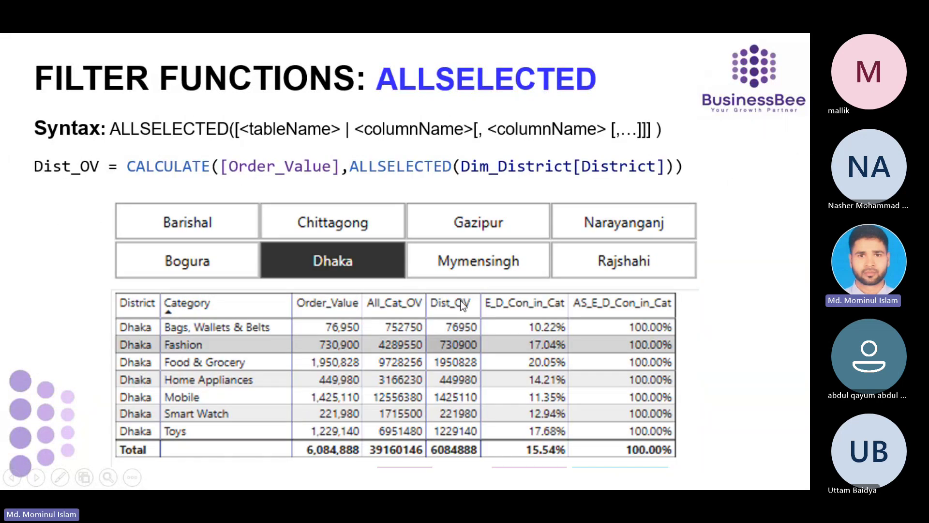
{"action": "left_click", "coordinate": [365, 261]}
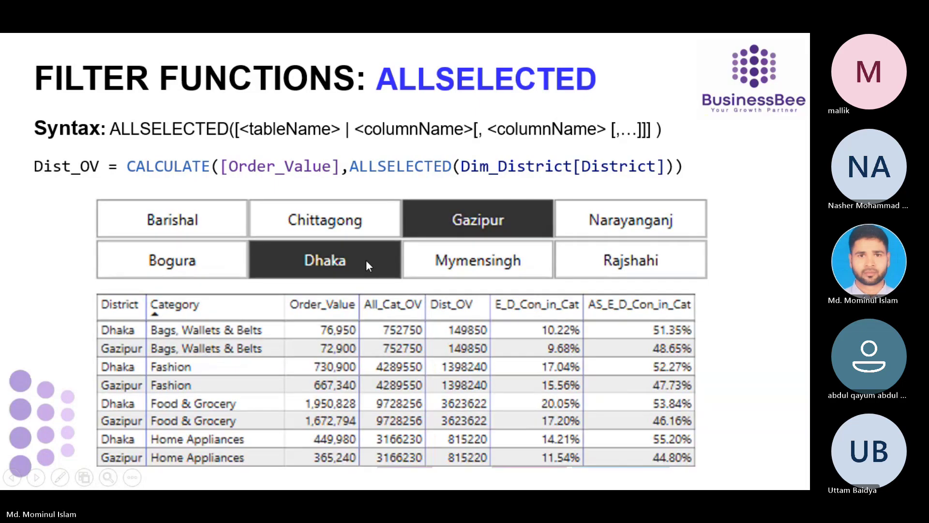
{"action": "left_click", "coordinate": [318, 258]}
{"action": "left_click", "coordinate": [319, 261]}
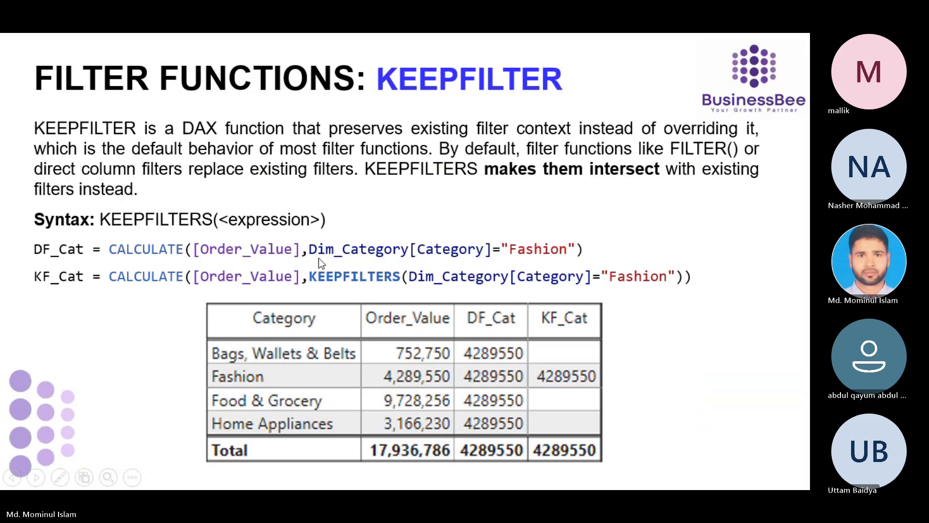
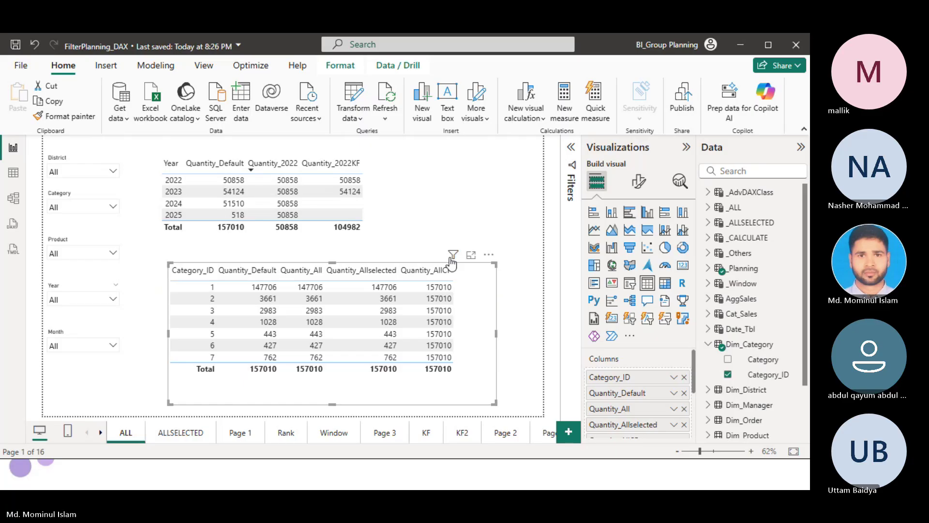
Step: Open the Quantity_2022KF formula with the Data pane widened, and slightly enlarge the yearly quantity table
{"action": "left_click", "coordinate": [415, 210]}
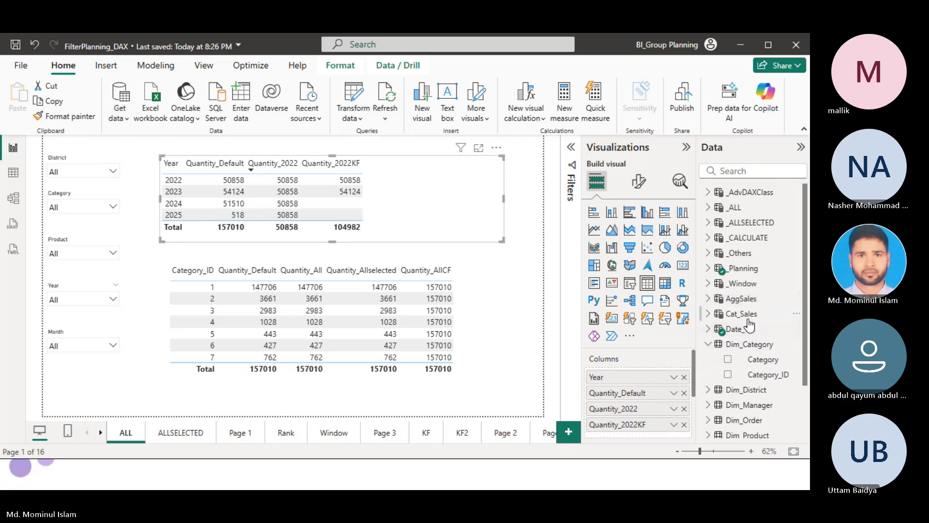
{"action": "left_click", "coordinate": [714, 274]}
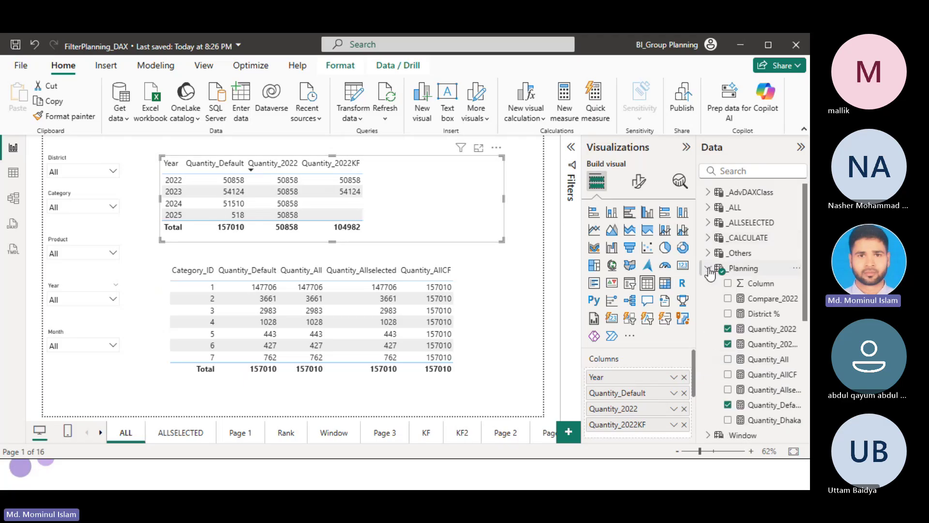
{"action": "left_click_drag", "start_coordinate": [696, 332], "coordinate": [665, 332]}
{"action": "left_click", "coordinate": [743, 346]}
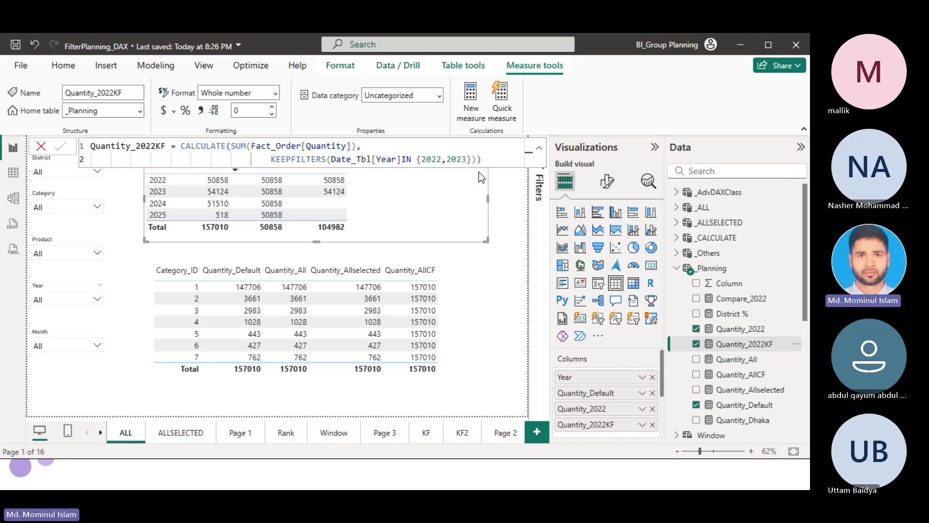
{"action": "left_click_drag", "start_coordinate": [486, 239], "coordinate": [497, 258]}
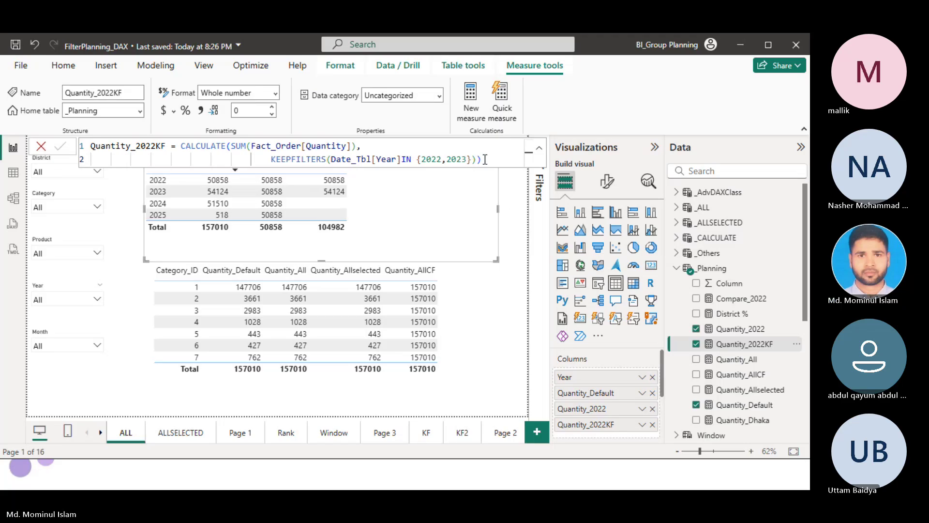
Step: Rewrite the KEEPFILTERS condition in Quantity_2022KF as Date_Tbl[Year]&&Dim_District[Dist_Name]="Dhaka" and commit the measure
{"action": "left_click_drag", "start_coordinate": [484, 159], "coordinate": [404, 158]}
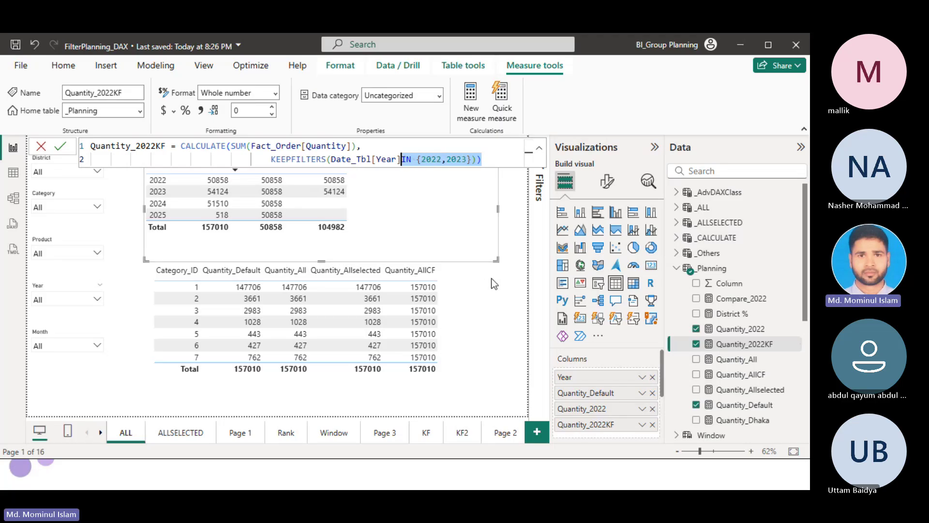
{"action": "key", "text": "BackSpace"}
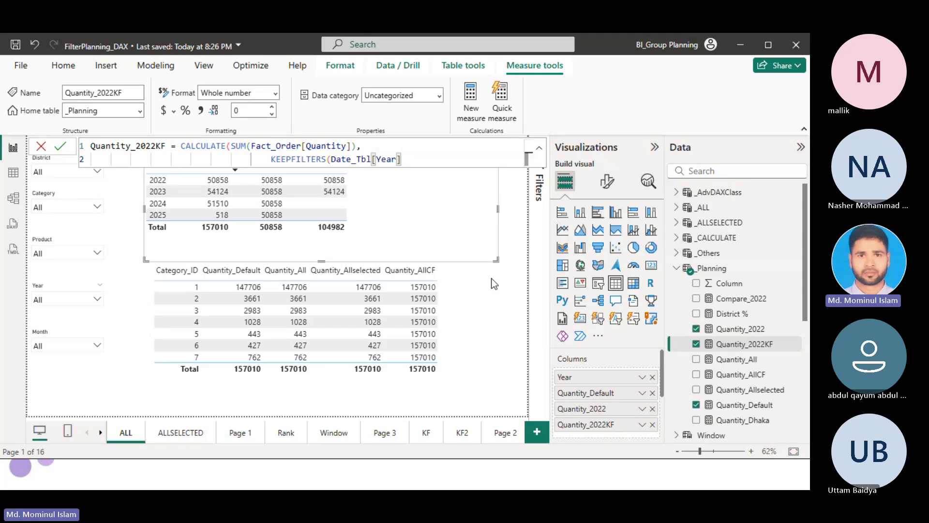
{"action": "type", "text": "&&"}
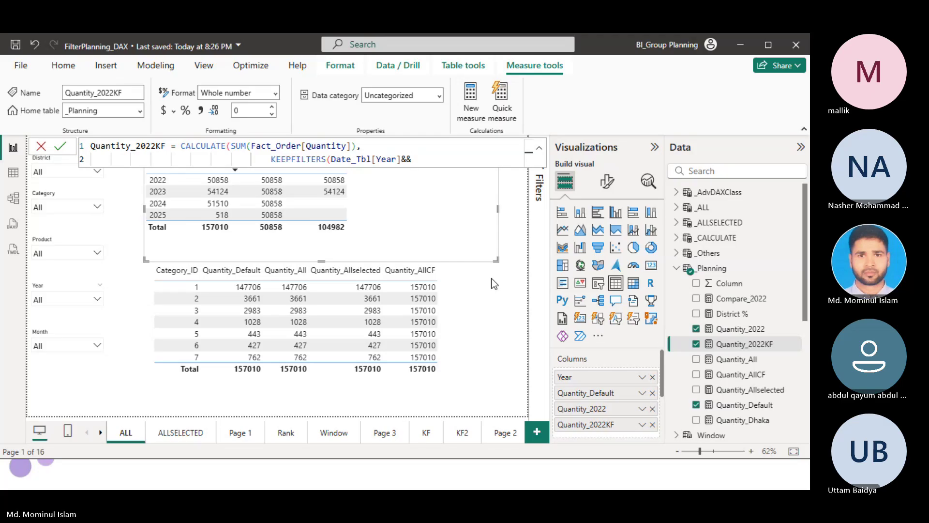
{"action": "type", "text": "distr"}
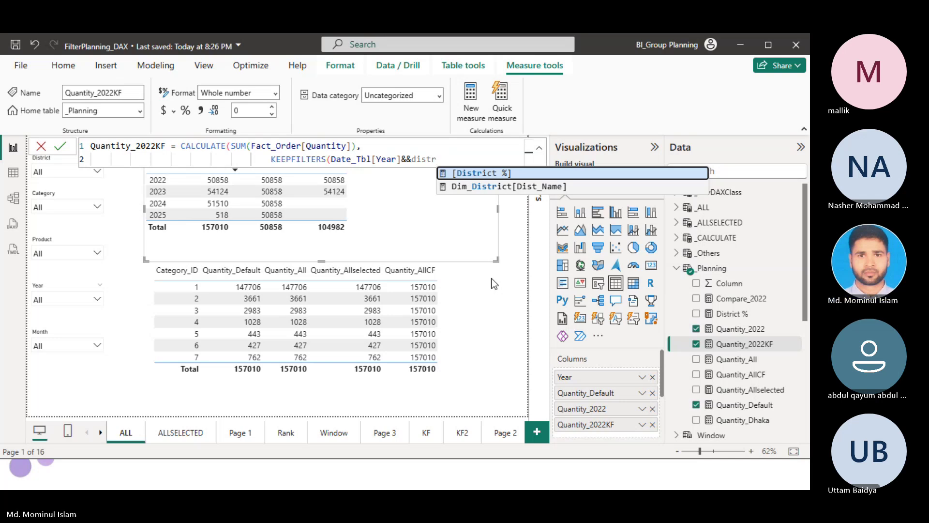
{"action": "key", "text": "Down"}
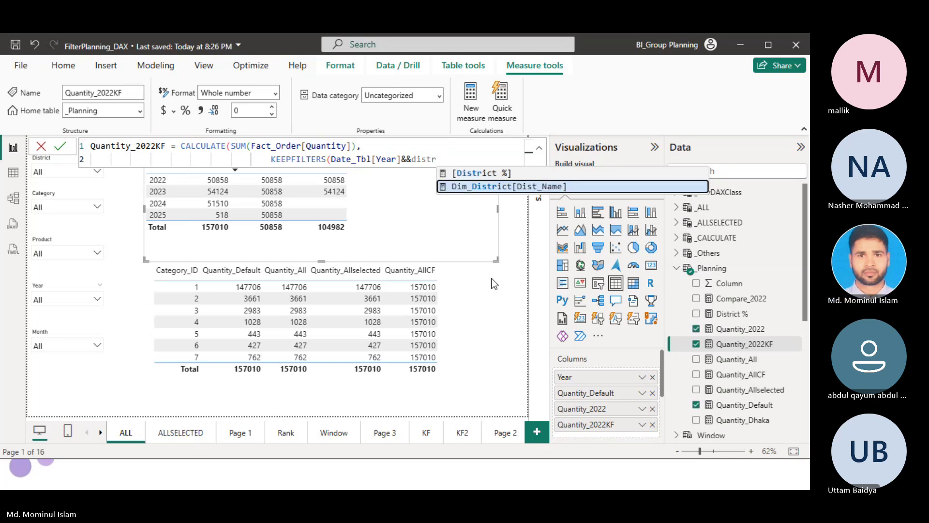
{"action": "key", "text": "Tab"}
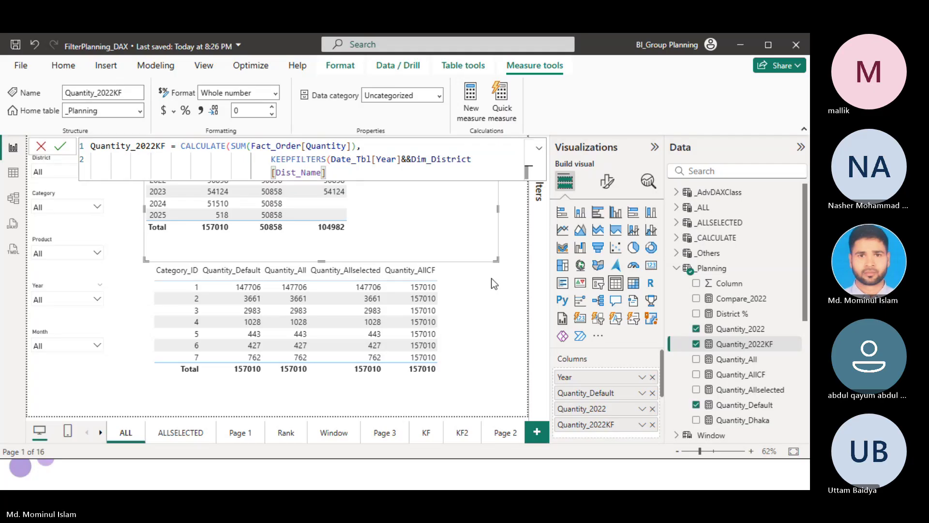
{"action": "type", "text": "=\"Dhaka\")"}
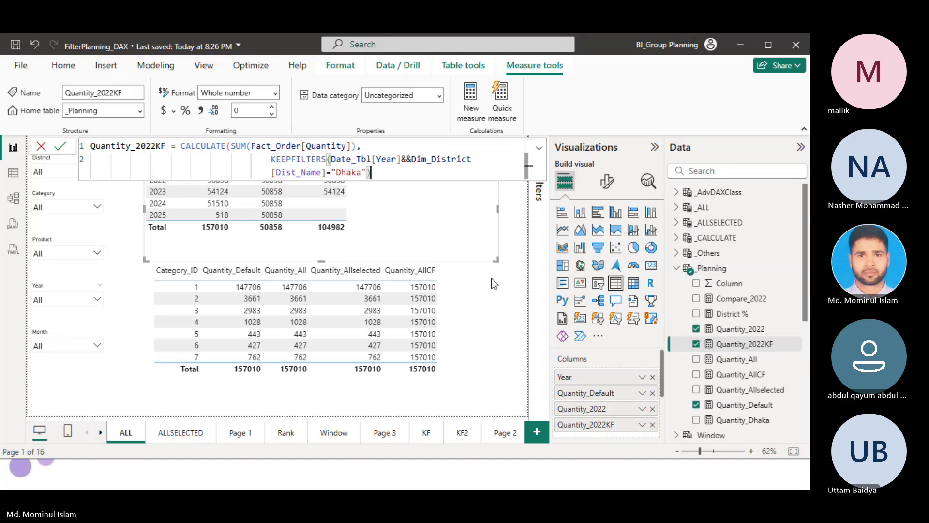
{"action": "type", "text": ")"}
{"action": "key", "text": "Return"}
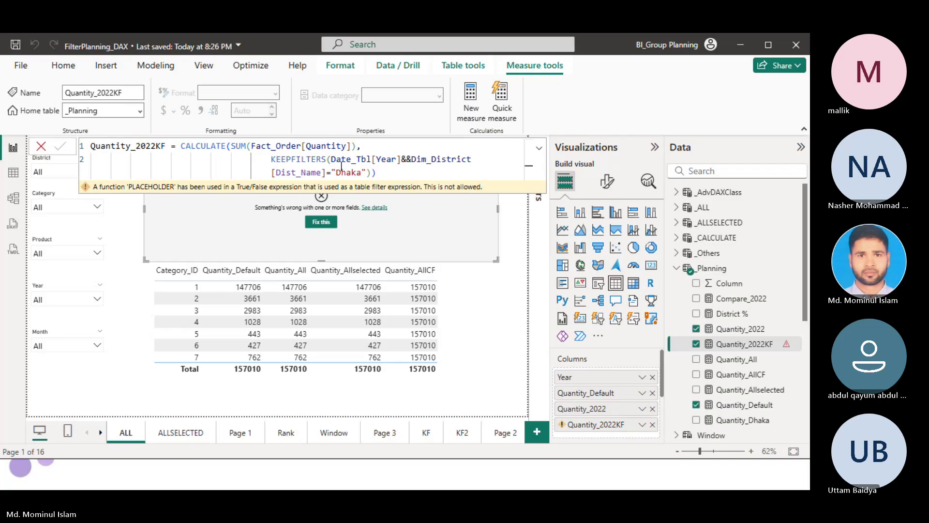
Step: Add spaces around the && operator in the Quantity_2022KF formula and commit the measure again
{"action": "left_click", "coordinate": [401, 159]}
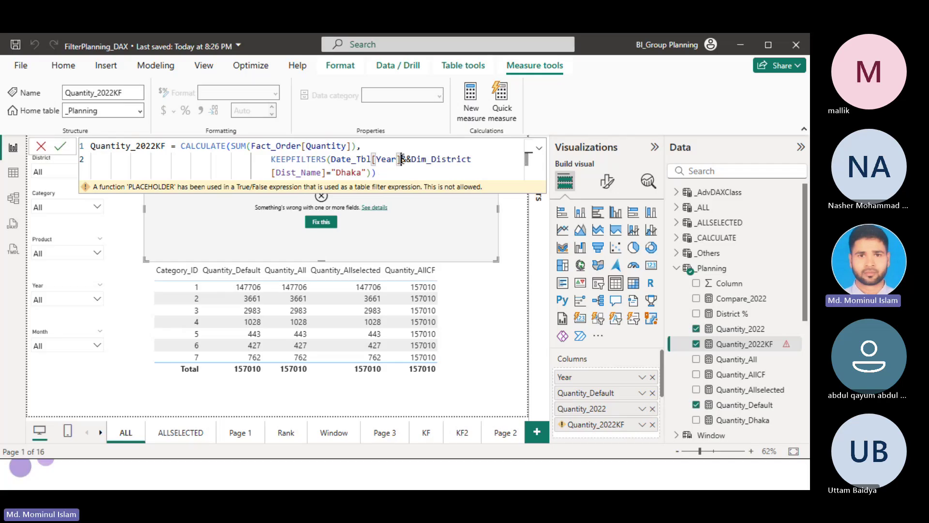
{"action": "key", "text": "Right"}
{"action": "key", "text": "Right"}
{"action": "left_click", "coordinate": [391, 175]}
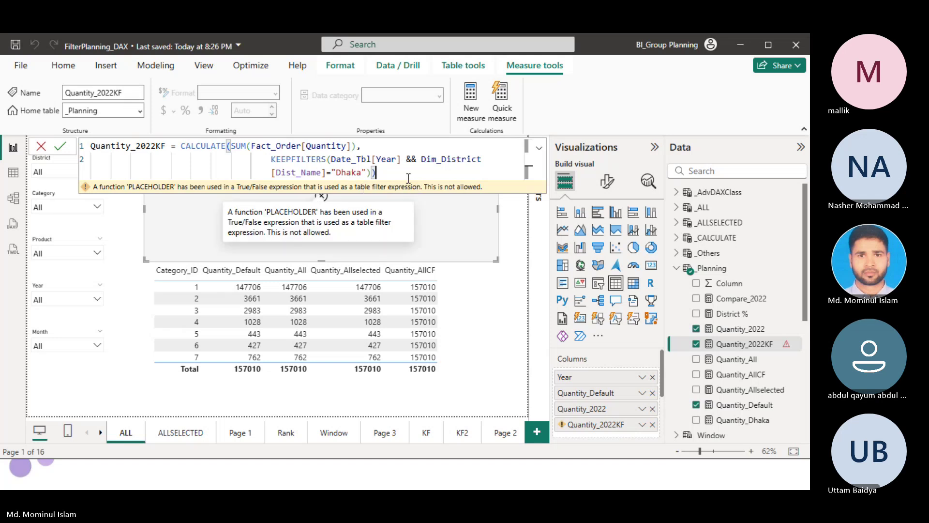
{"action": "key", "text": "Return"}
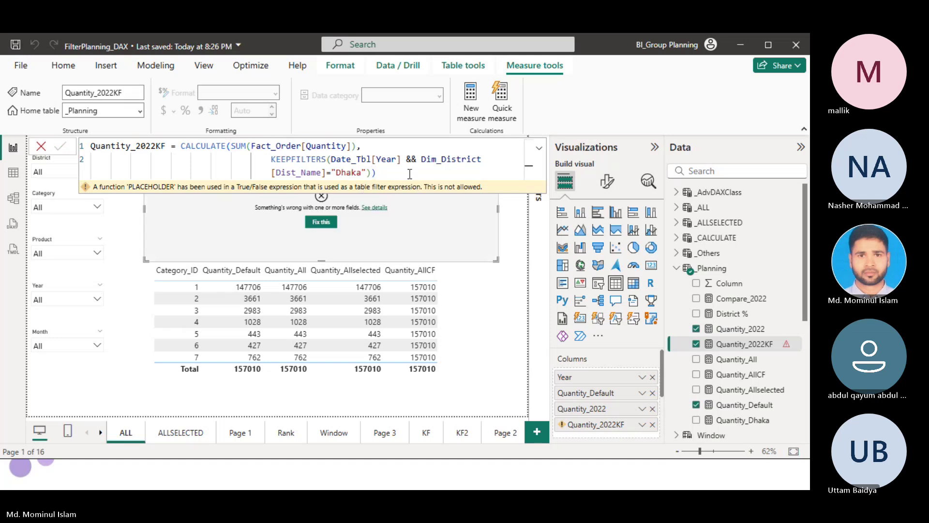
Step: Switch to the presentation to review the KEEPFILTER syntax and layered filter example slides, and return to the Power BI report
{"action": "key", "text": "alt+Tab"}
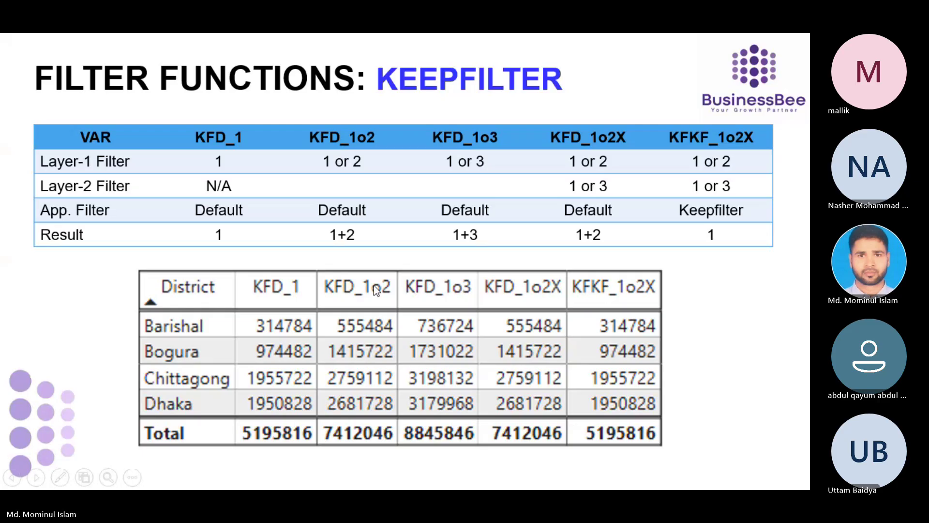
{"action": "left_click", "coordinate": [359, 295]}
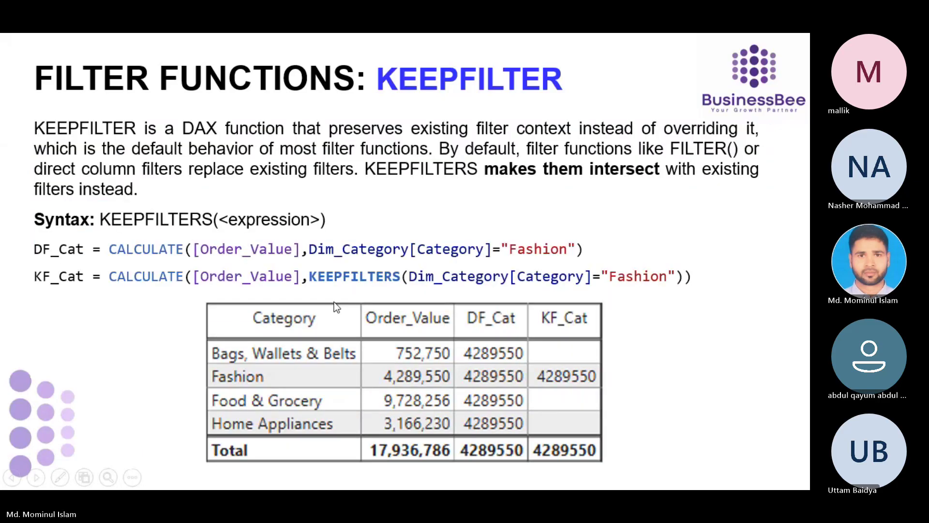
{"action": "key", "text": "Left"}
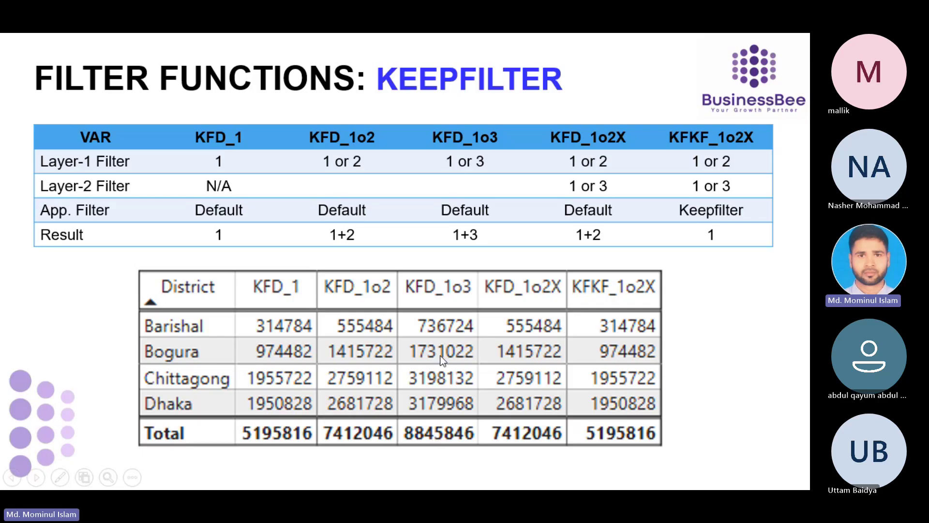
{"action": "key", "text": "alt+Tab"}
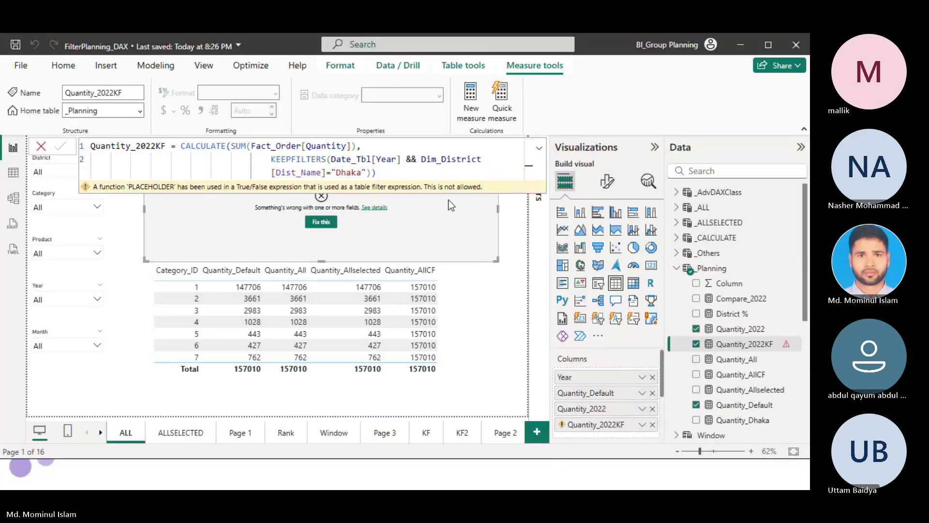
Step: Replace the combined year and district condition in Quantity_2022KF with KEEPFILTERS(Date_Tbl[Year]=2022) and commit the measure
{"action": "left_click", "coordinate": [383, 172]}
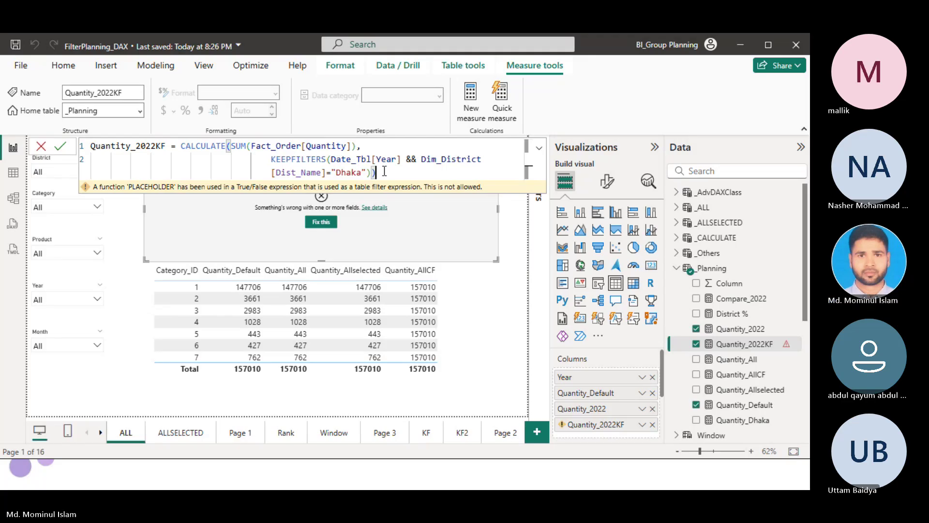
{"action": "left_click", "coordinate": [354, 208]}
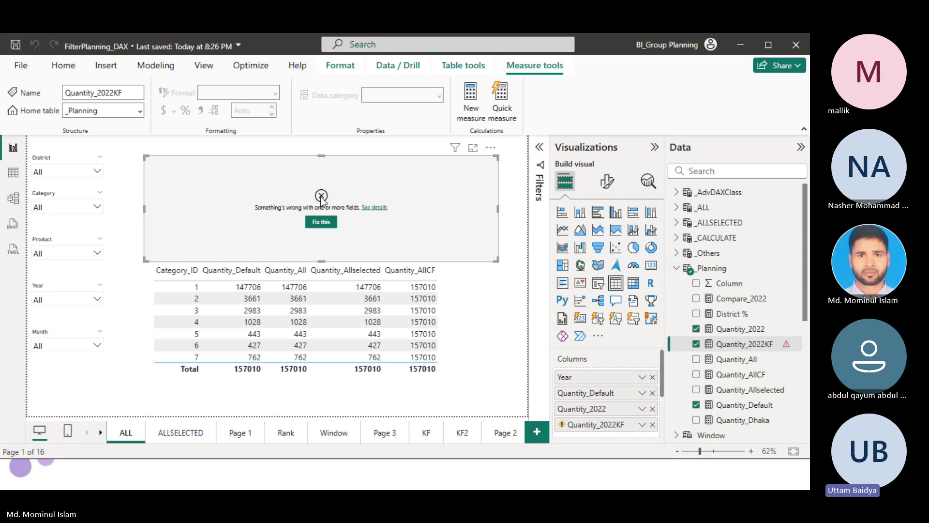
{"action": "left_click", "coordinate": [740, 344]}
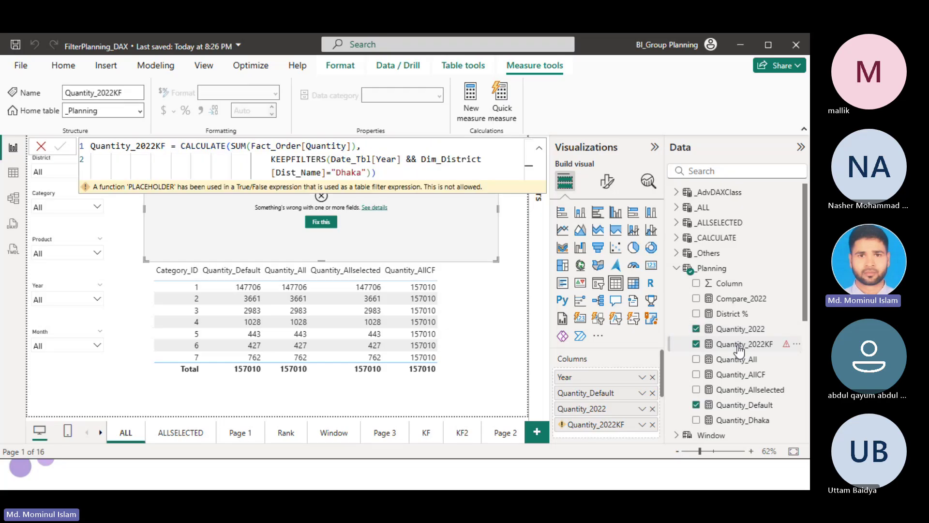
{"action": "left_click_drag", "start_coordinate": [376, 172], "coordinate": [401, 158]}
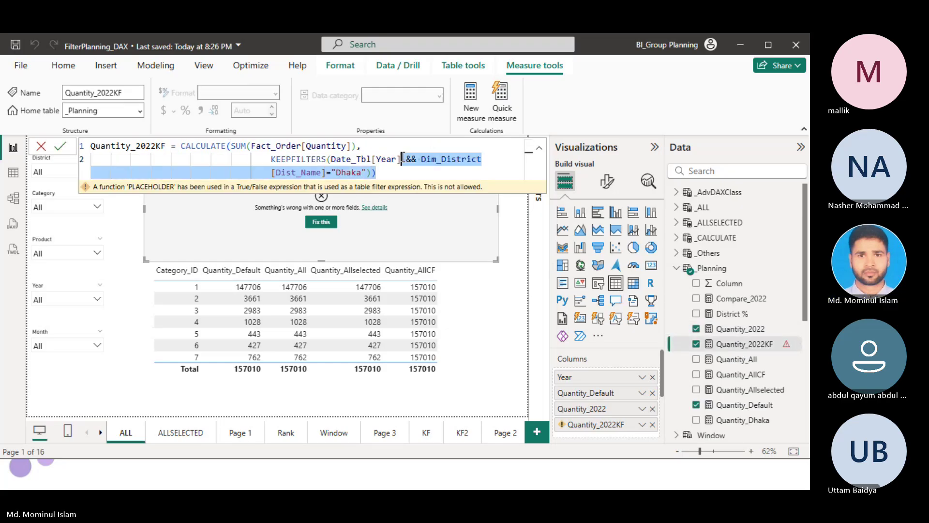
{"action": "key", "text": "BackSpace"}
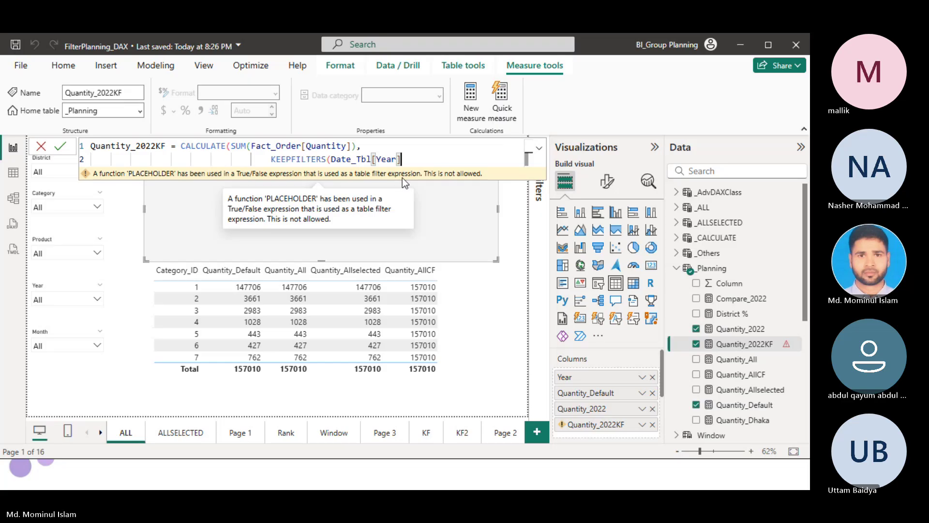
{"action": "type", "text": "=2022))"}
{"action": "key", "text": "Return"}
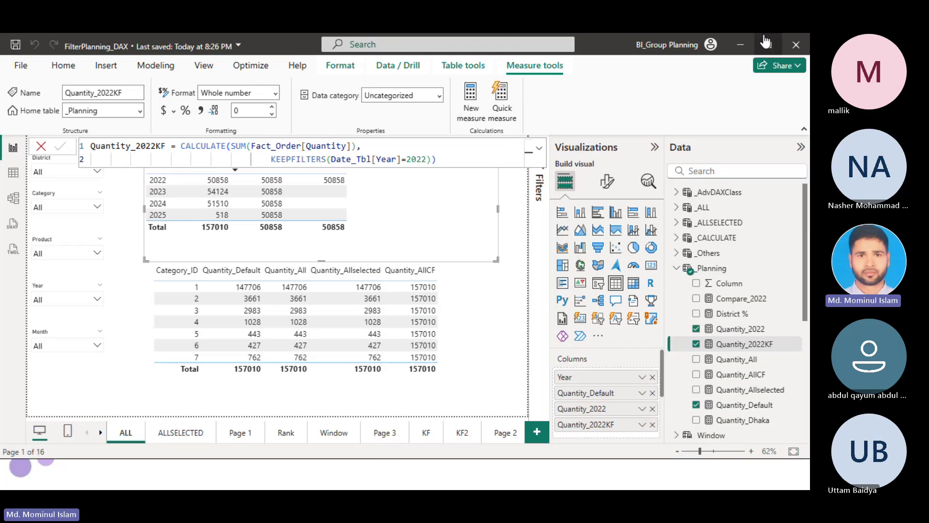
Step: Leave the report and slideshow for Chrome, search Google for keepfilter, and open the Microsoft Learn article on the KEEPFILTERS function
{"action": "left_click", "coordinate": [740, 45]}
{"action": "key", "text": "Escape"}
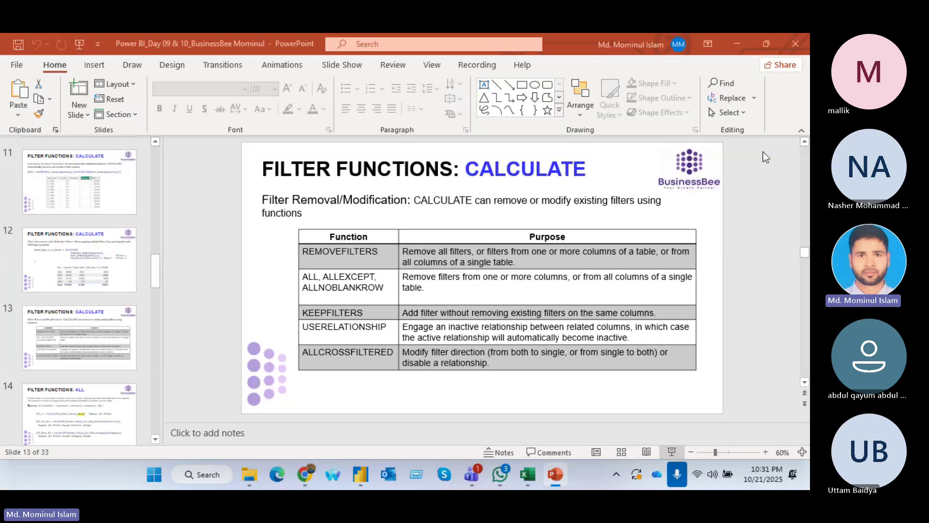
{"action": "left_click", "coordinate": [306, 474]}
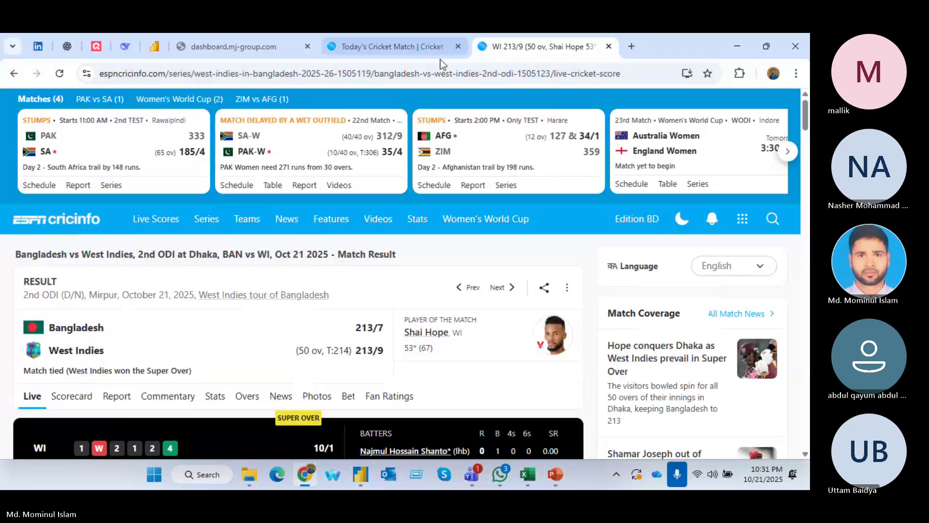
{"action": "left_click", "coordinate": [628, 46]}
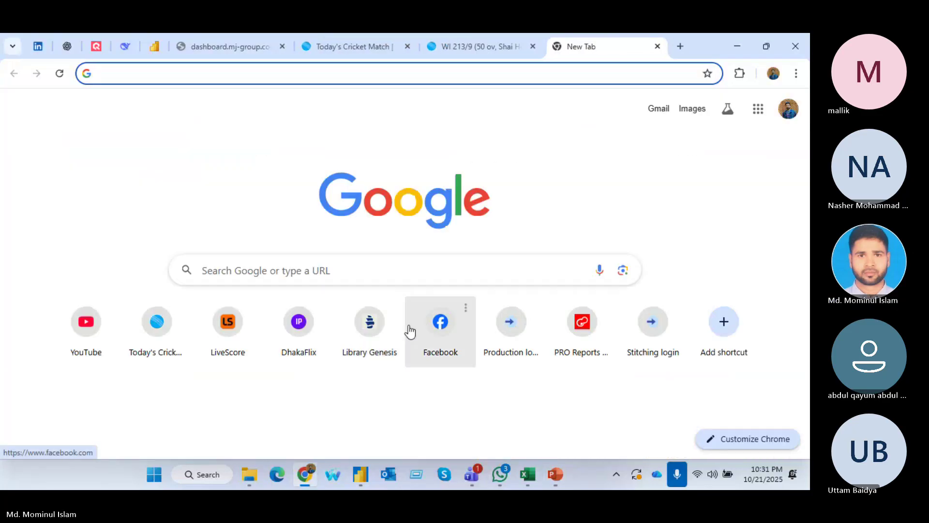
{"action": "type", "text": "keep"}
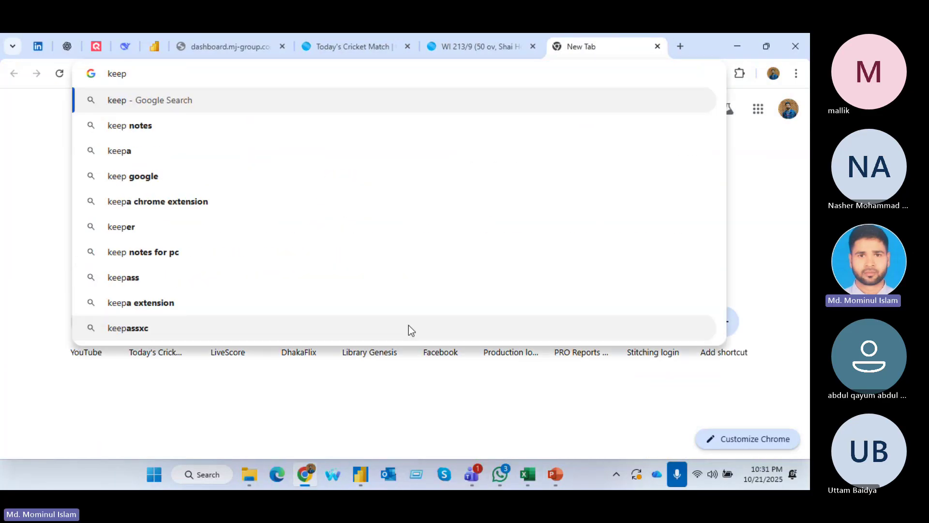
{"action": "type", "text": "filter"}
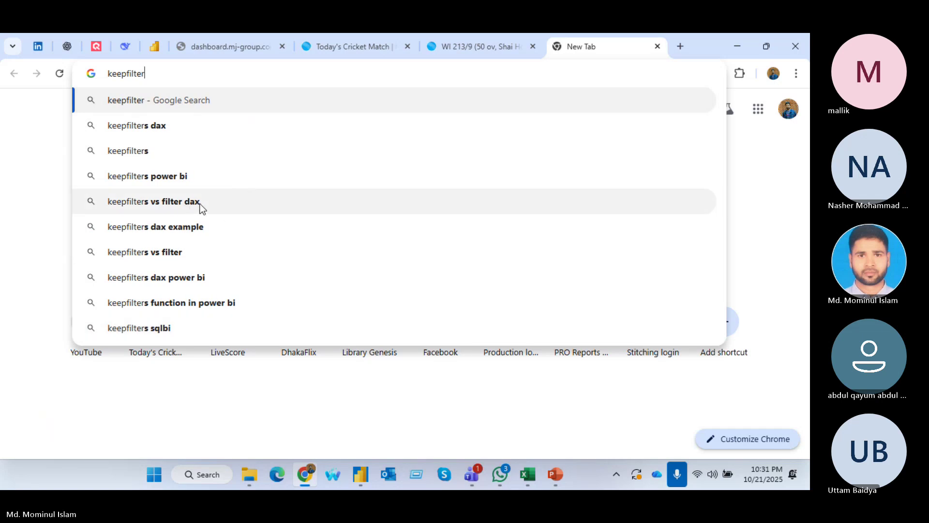
{"action": "key", "text": "Return"}
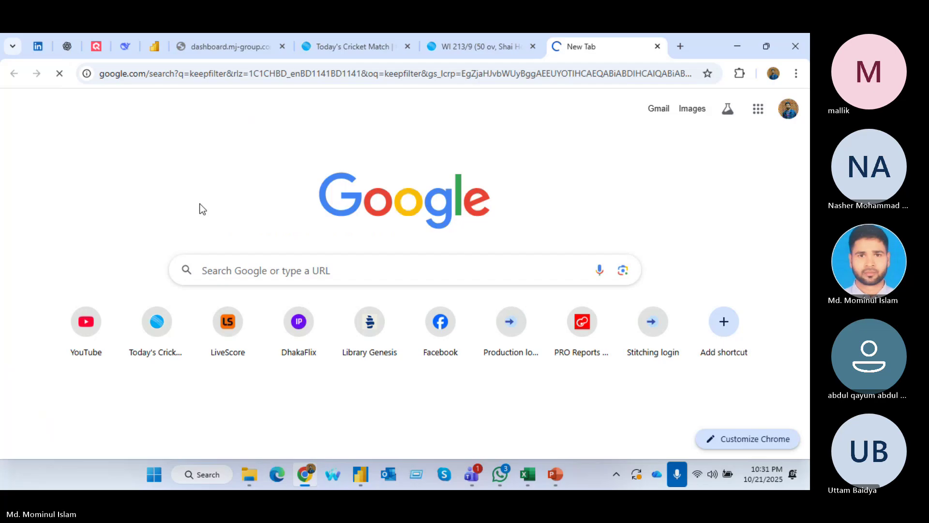
{"action": "left_click", "coordinate": [111, 231]}
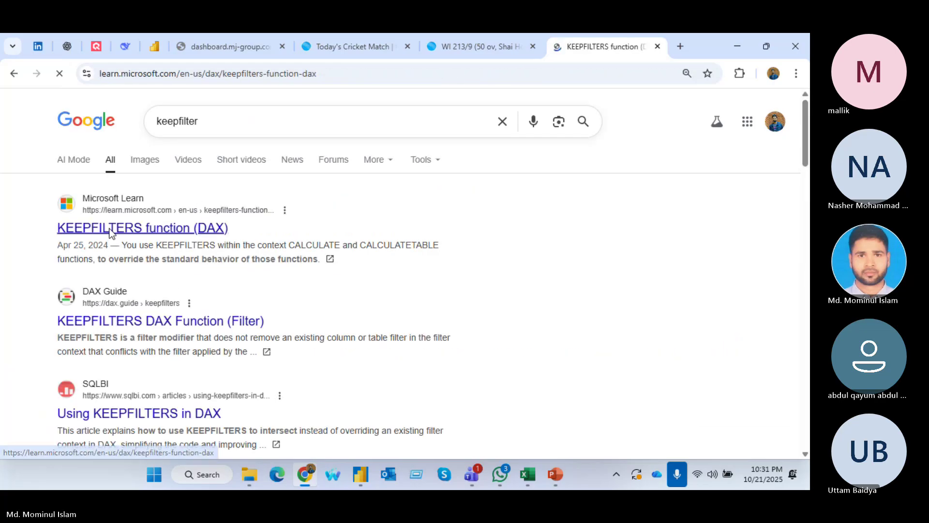
Step: Examine the KEEPFILTERS article's syntax, the nested CALCULATE example for Washington, Oregon and British Columbia, and its results table
{"action": "scroll", "coordinate": [379, 259], "scroll_direction": "down", "scroll_amount": 15}
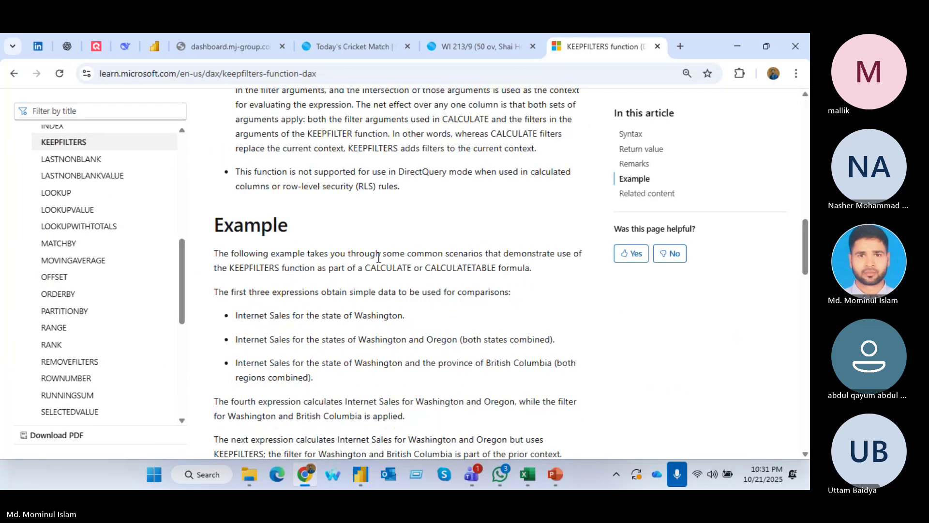
{"action": "scroll", "coordinate": [377, 251], "scroll_direction": "down", "scroll_amount": 7}
{"action": "scroll", "coordinate": [377, 248], "scroll_direction": "up", "scroll_amount": 6}
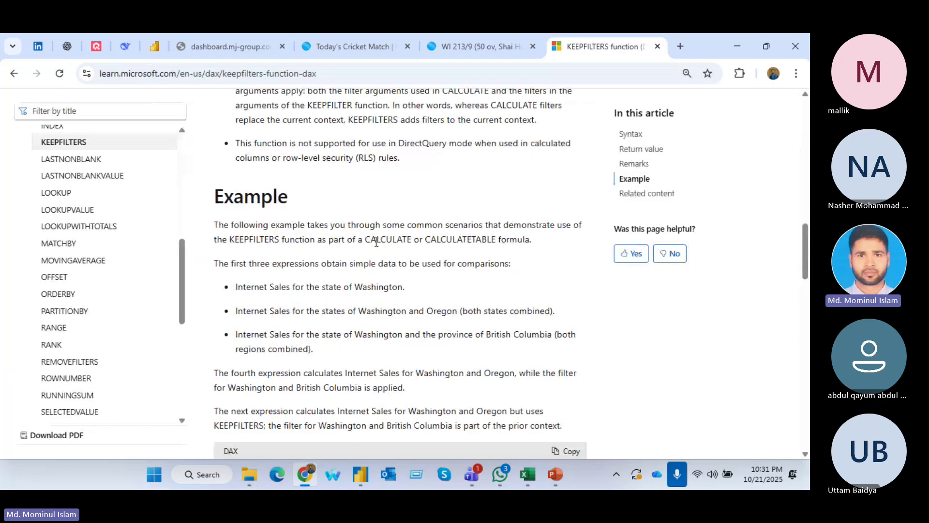
{"action": "scroll", "coordinate": [376, 242], "scroll_direction": "down", "scroll_amount": 6}
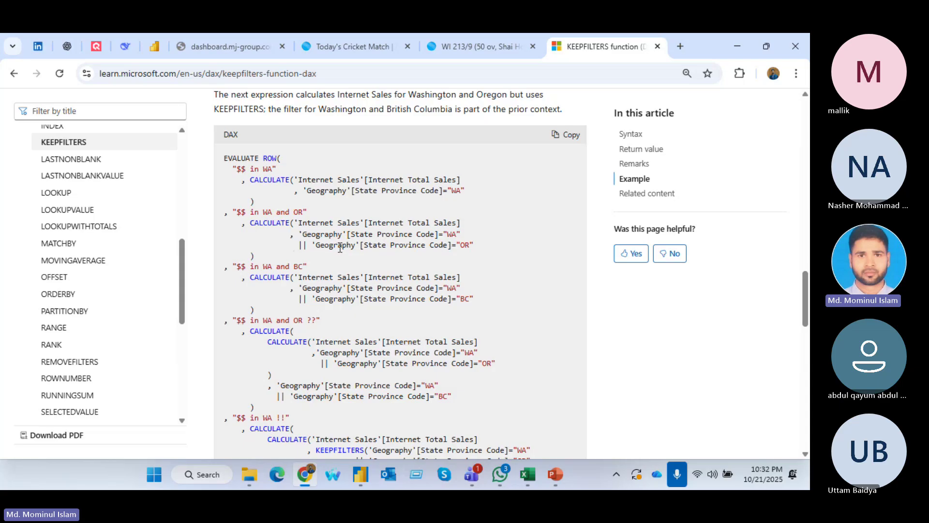
{"action": "scroll", "coordinate": [340, 255], "scroll_direction": "up", "scroll_amount": 10}
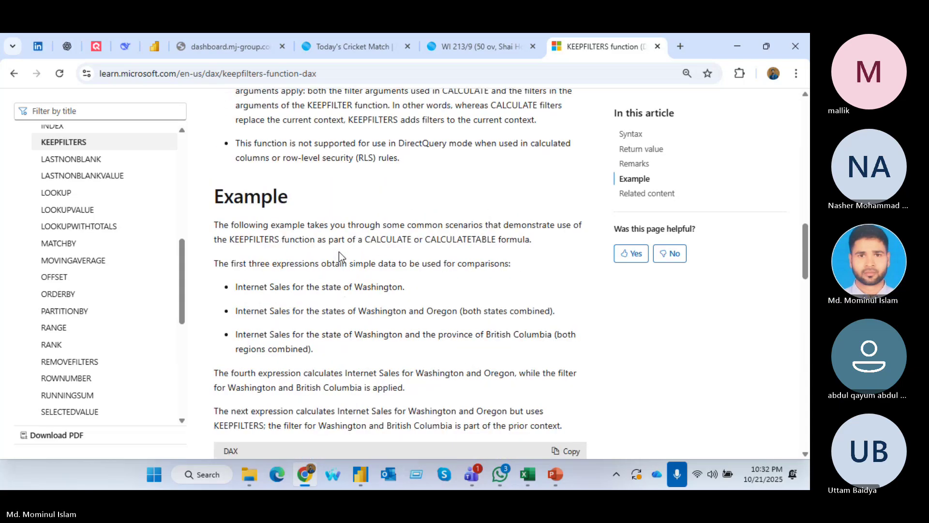
{"action": "scroll", "coordinate": [339, 251], "scroll_direction": "up", "scroll_amount": 5}
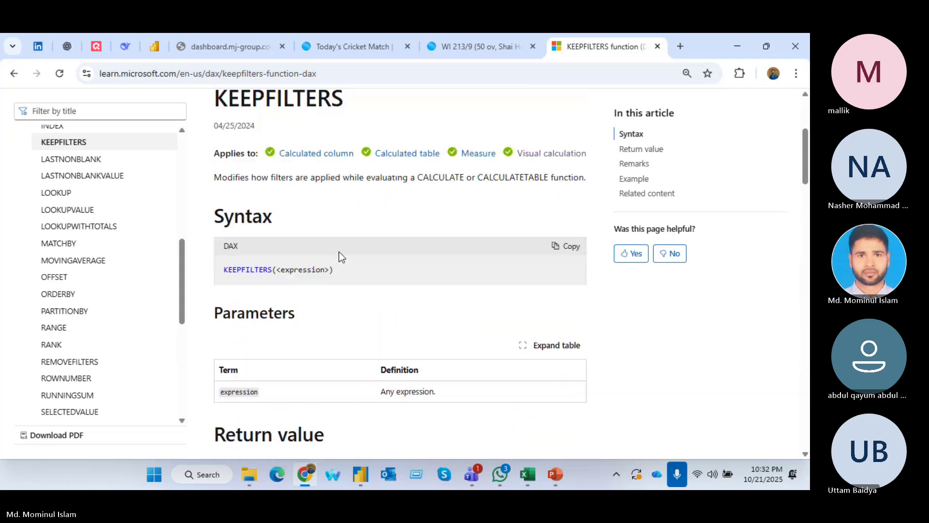
{"action": "scroll", "coordinate": [338, 251], "scroll_direction": "down", "scroll_amount": 12}
{"action": "scroll", "coordinate": [340, 252], "scroll_direction": "down", "scroll_amount": 6}
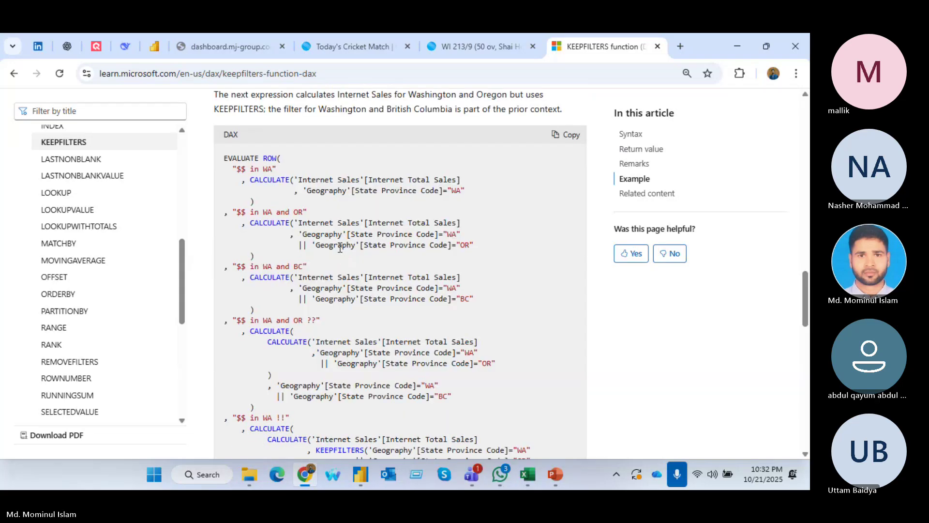
{"action": "scroll", "coordinate": [340, 248], "scroll_direction": "down", "scroll_amount": 6}
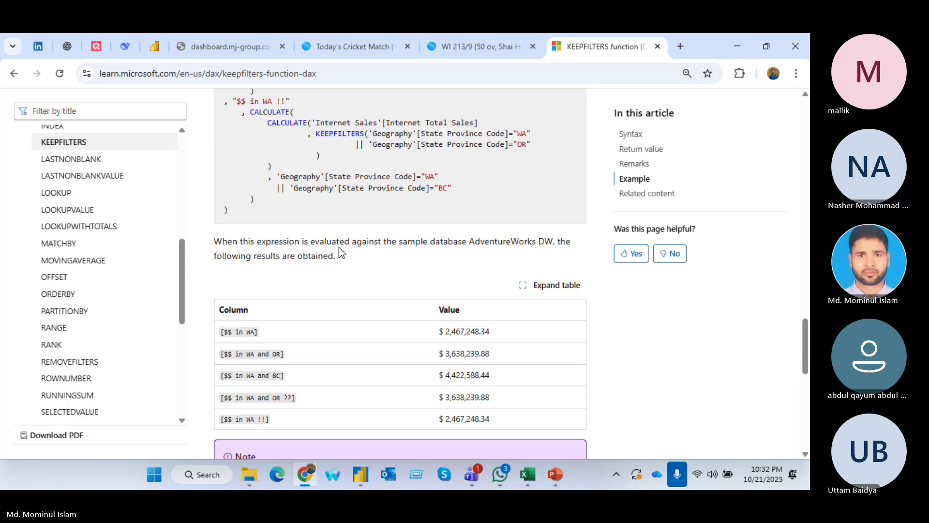
{"action": "scroll", "coordinate": [338, 248], "scroll_direction": "up", "scroll_amount": 6}
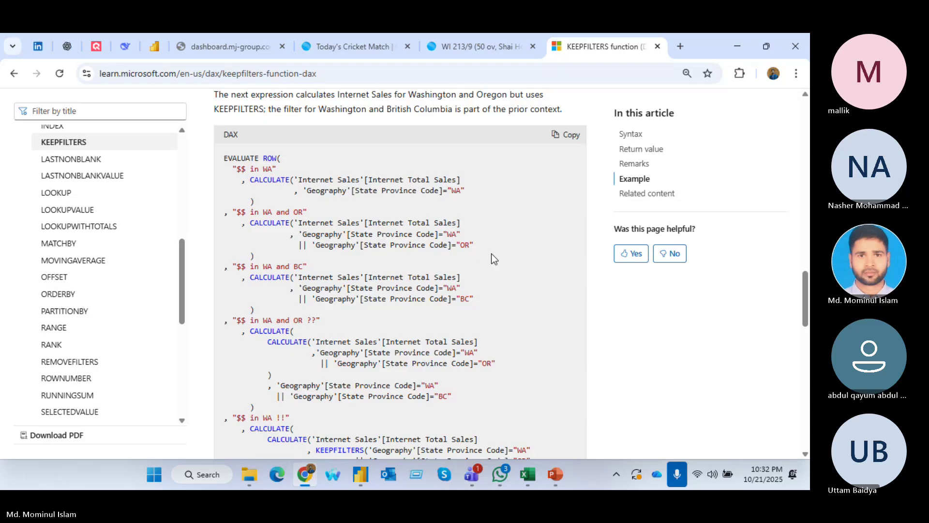
Step: Switch back to the Power BI report, collapse the _Planning table's fields, and widen the Data pane
{"action": "key", "text": "alt+Tab"}
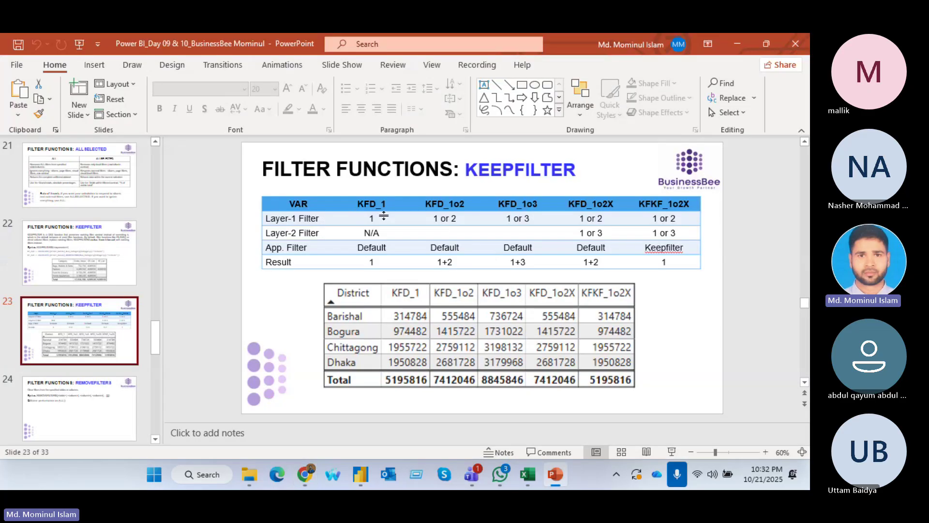
{"action": "key", "text": "alt+Tab"}
{"action": "key", "text": "alt+Tab"}
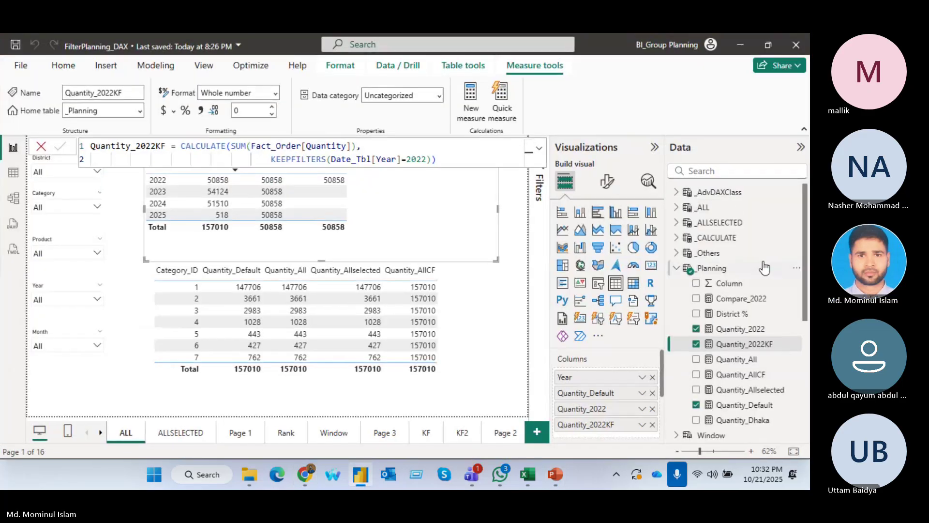
{"action": "left_click", "coordinate": [676, 268]}
{"action": "left_click", "coordinate": [676, 344]}
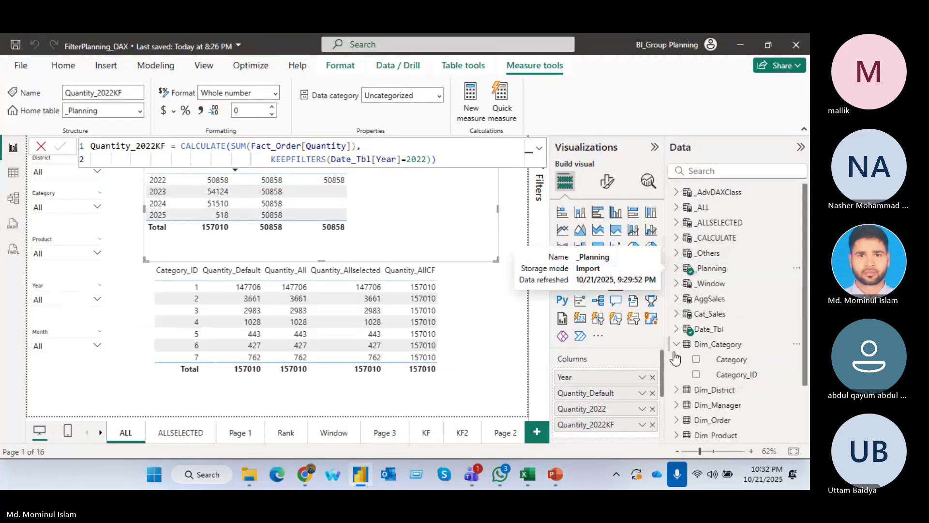
{"action": "left_click", "coordinate": [676, 344]}
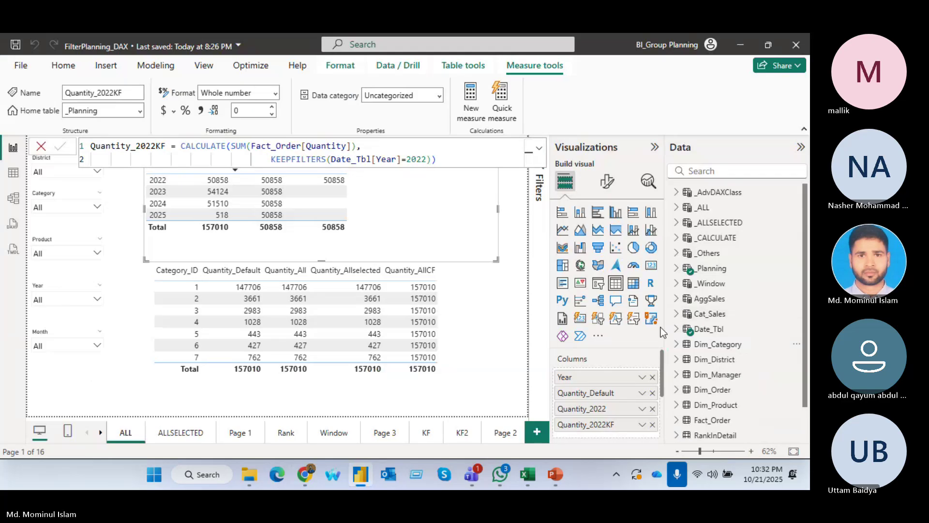
{"action": "left_click_drag", "start_coordinate": [663, 330], "coordinate": [621, 334]}
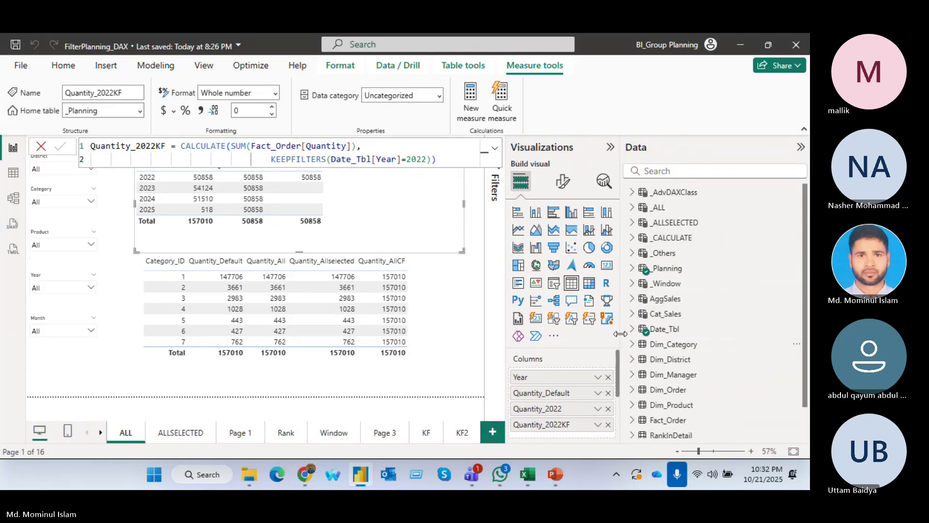
Step: Look through the model's tables and search the fields for kf
{"action": "scroll", "coordinate": [715, 347], "scroll_direction": "down", "scroll_amount": 1}
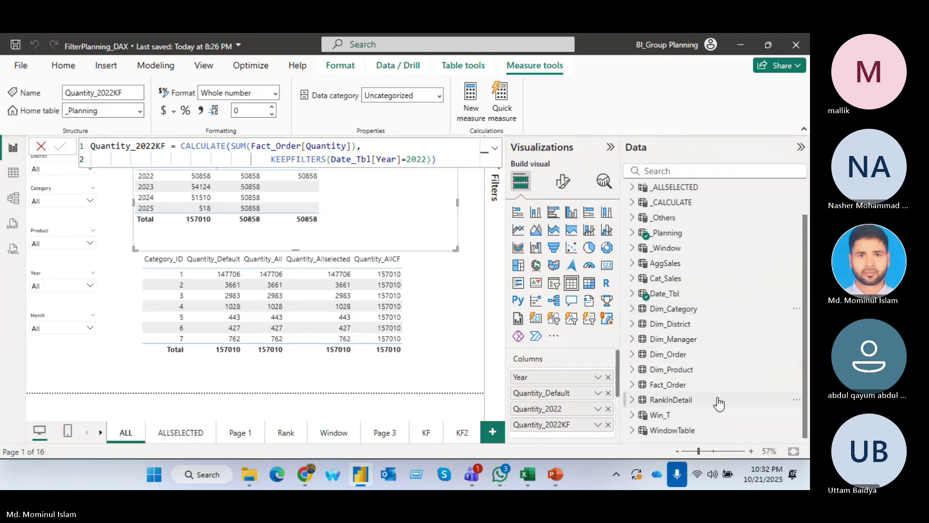
{"action": "scroll", "coordinate": [710, 350], "scroll_direction": "up", "scroll_amount": 1}
{"action": "scroll", "coordinate": [710, 349], "scroll_direction": "up", "scroll_amount": 2}
{"action": "left_click", "coordinate": [713, 171]}
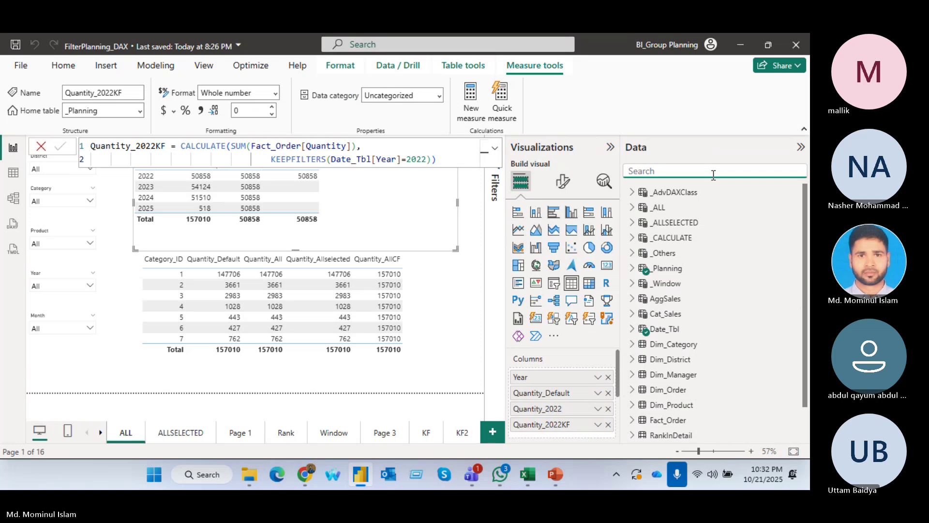
{"action": "type", "text": "kf"}
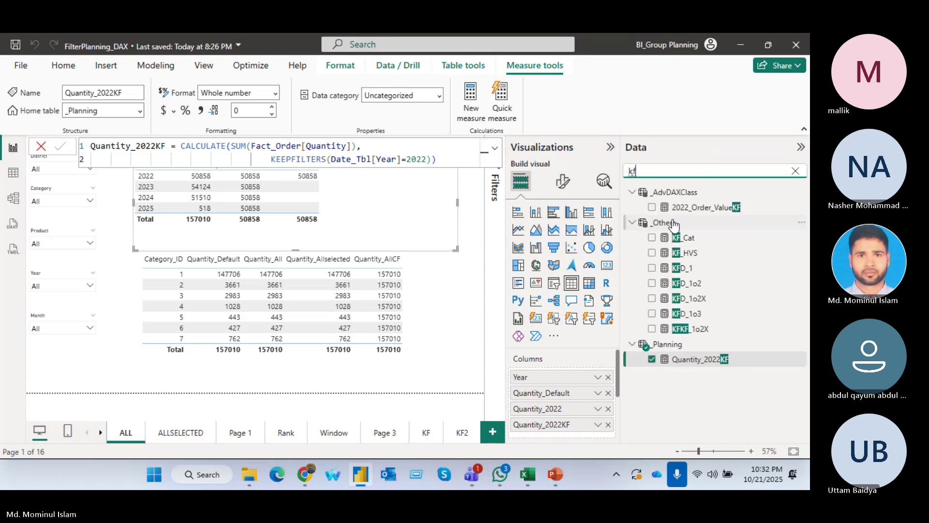
Step: Review the formulas of the _Others measures KFD_1, KFD_1o2 and KFD_1o2X, and clear the field search
{"action": "left_click", "coordinate": [649, 225]}
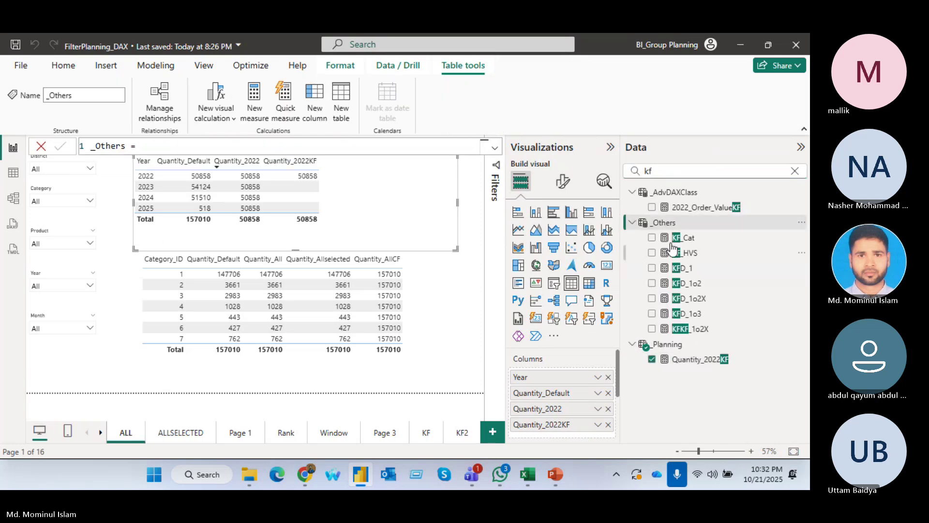
{"action": "left_click", "coordinate": [692, 272]}
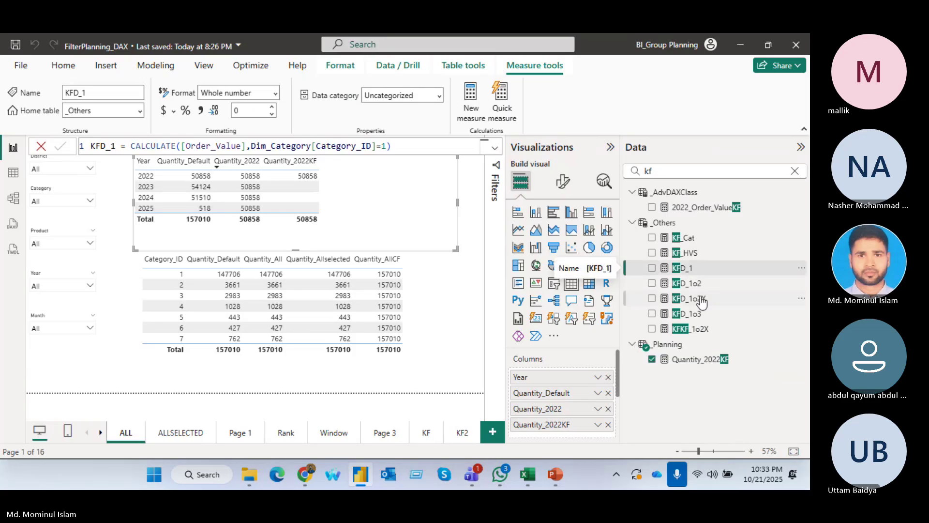
{"action": "left_click", "coordinate": [697, 287]}
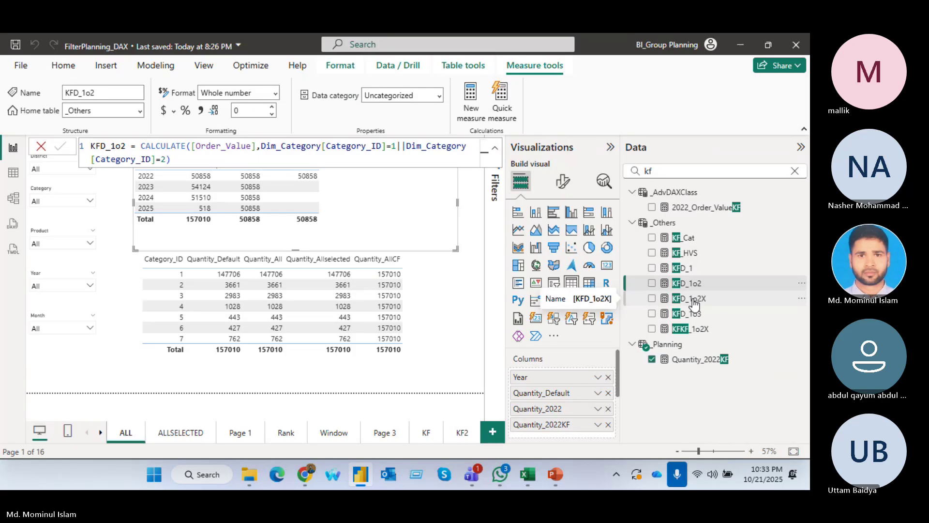
{"action": "left_click", "coordinate": [693, 301]}
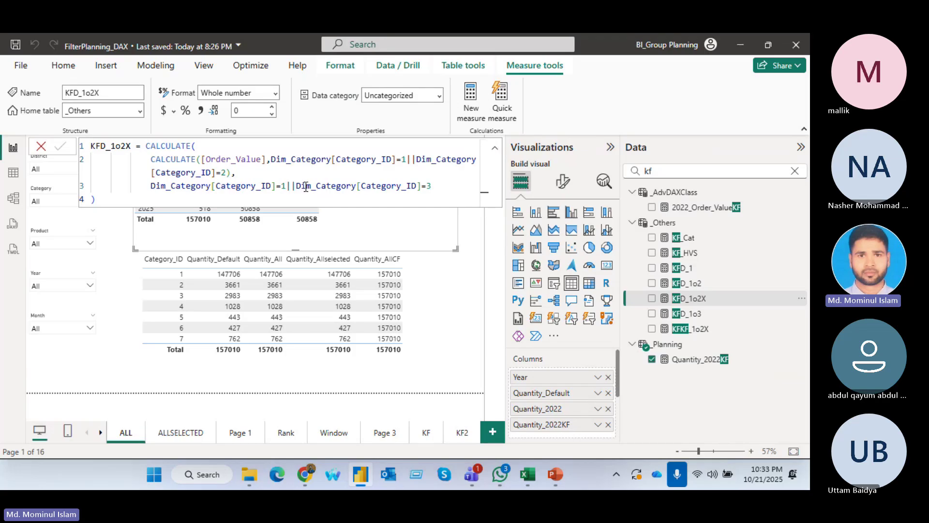
{"action": "left_click", "coordinate": [266, 205]}
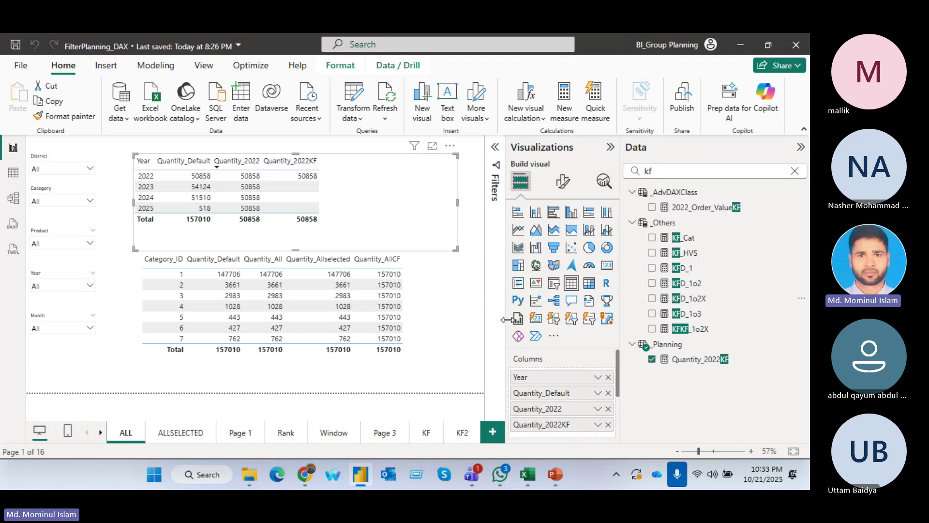
{"action": "left_click", "coordinate": [794, 171]}
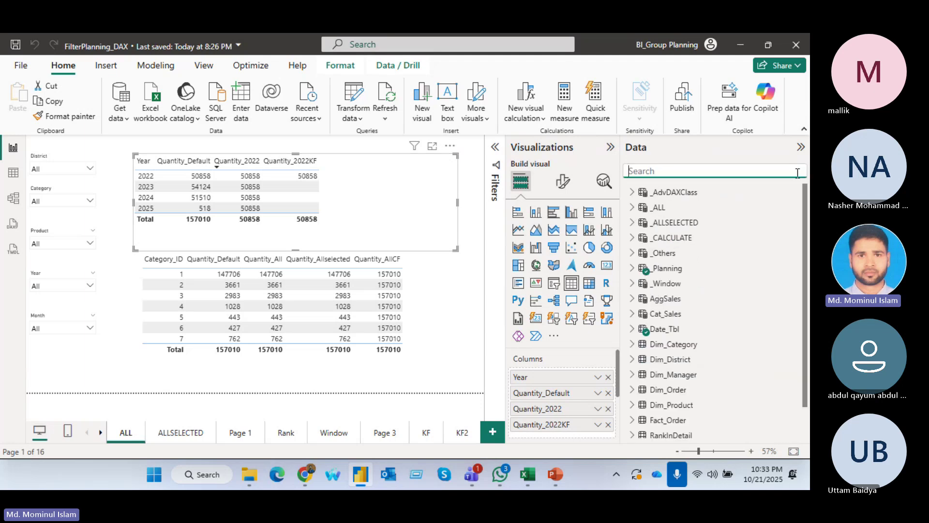
Step: Switch to the PowerPoint deck and examine the REMOVEFILTERS, RANK, WINDOW and EARLIER filter function slides
{"action": "key", "text": "alt+Tab"}
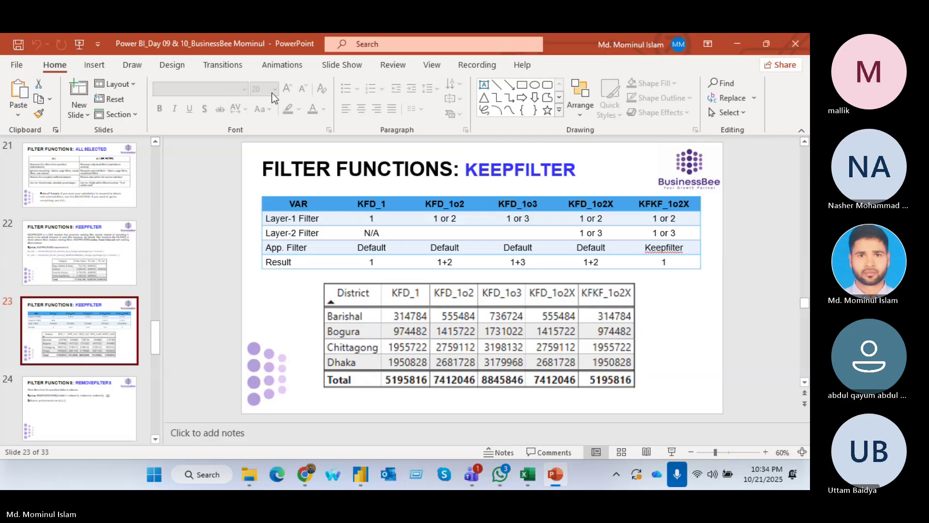
{"action": "scroll", "coordinate": [273, 95], "scroll_direction": "down", "scroll_amount": 1}
{"action": "scroll", "coordinate": [488, 237], "scroll_direction": "down", "scroll_amount": 1}
{"action": "scroll", "coordinate": [462, 276], "scroll_direction": "down", "scroll_amount": 1}
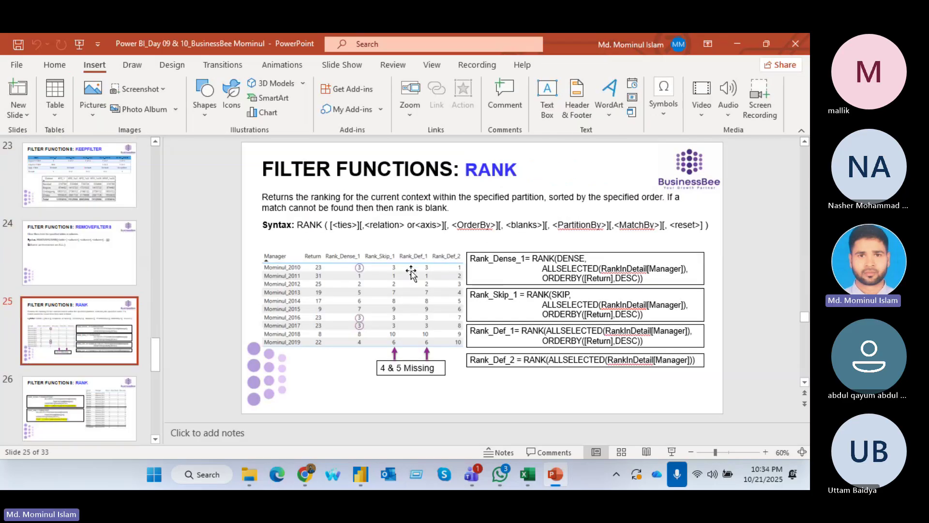
{"action": "scroll", "coordinate": [484, 268], "scroll_direction": "up", "scroll_amount": 1}
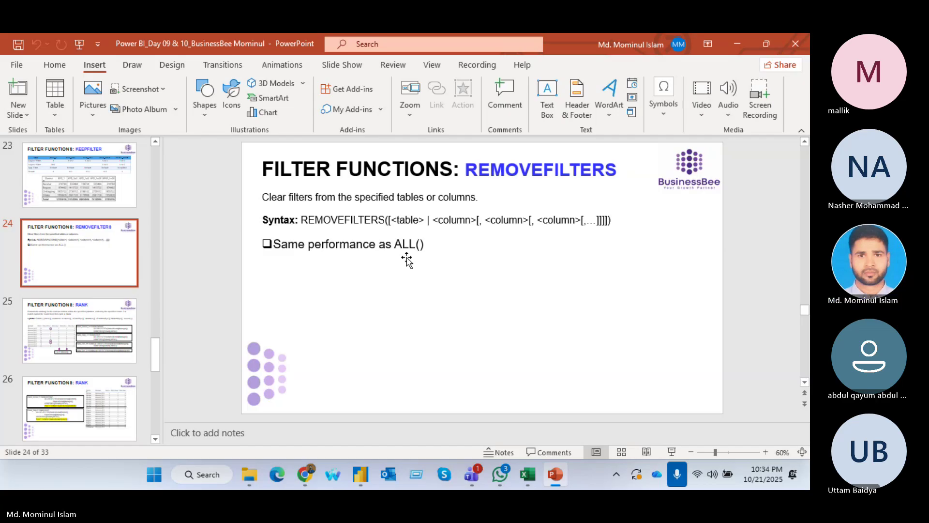
{"action": "scroll", "coordinate": [490, 272], "scroll_direction": "down", "scroll_amount": 1}
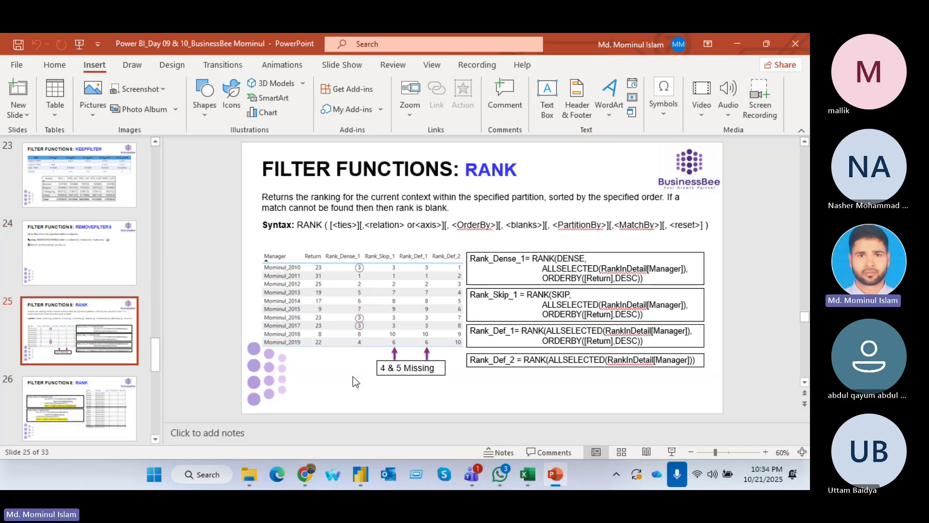
{"action": "scroll", "coordinate": [348, 373], "scroll_direction": "down", "scroll_amount": 3}
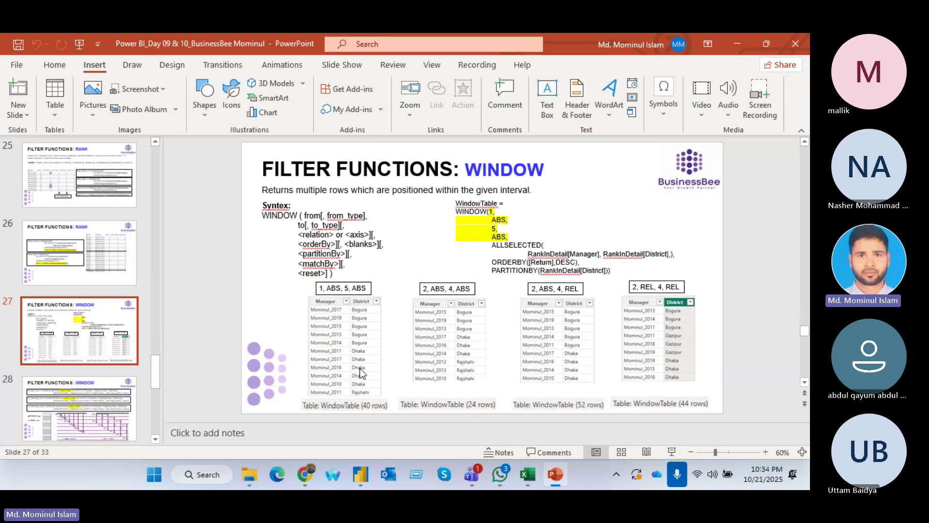
{"action": "scroll", "coordinate": [360, 368], "scroll_direction": "down", "scroll_amount": 1}
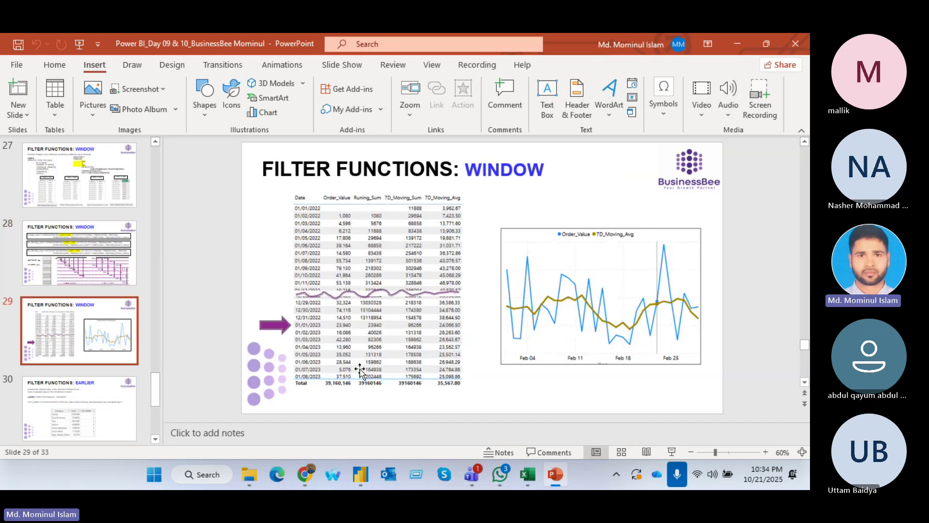
{"action": "scroll", "coordinate": [359, 368], "scroll_direction": "up", "scroll_amount": 3}
{"action": "scroll", "coordinate": [359, 373], "scroll_direction": "down", "scroll_amount": 4}
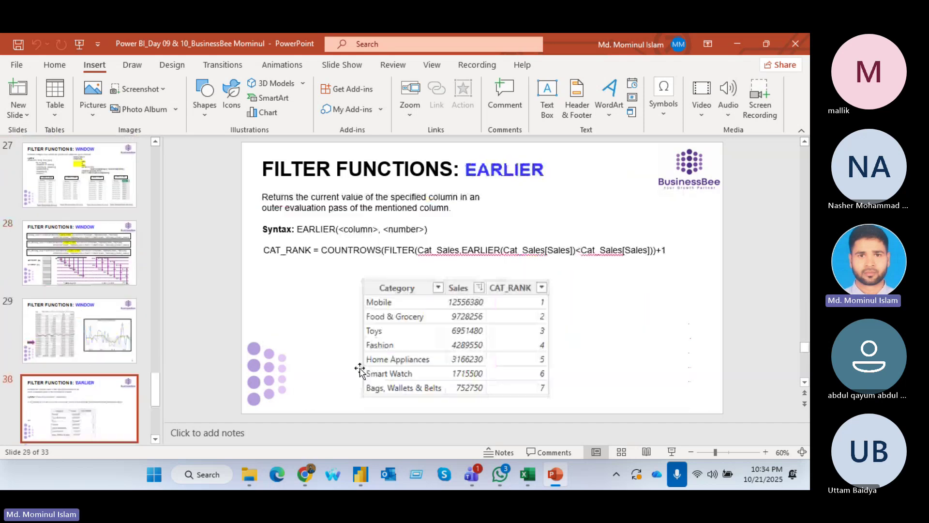
{"action": "scroll", "coordinate": [360, 370], "scroll_direction": "down", "scroll_amount": 1}
{"action": "scroll", "coordinate": [360, 370], "scroll_direction": "up", "scroll_amount": 1}
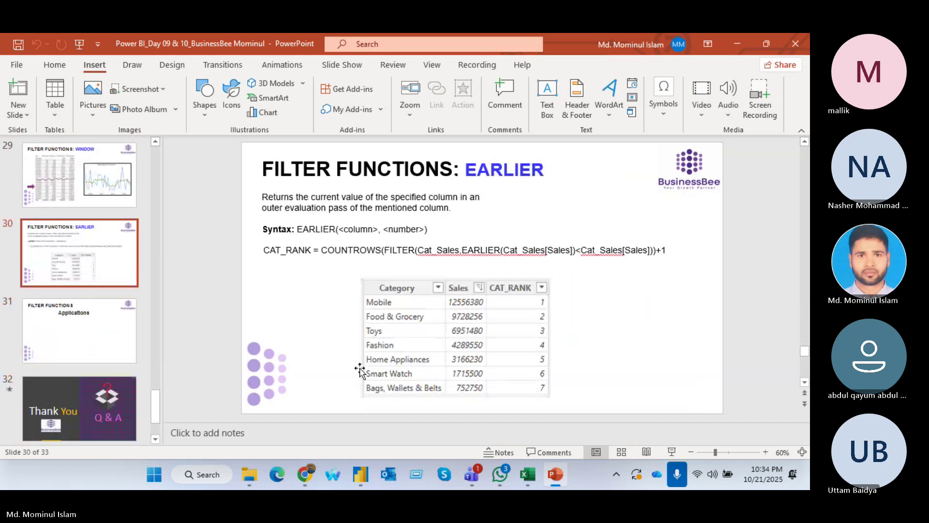
Step: Switch back to the Power BI report, open the Rank page and collapse the _Others table's fields
{"action": "key", "text": "alt+Tab"}
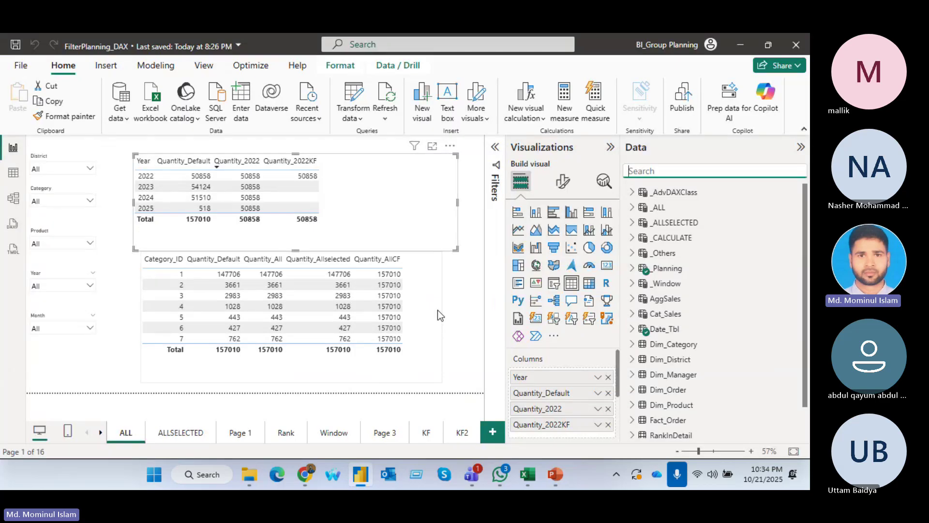
{"action": "left_click", "coordinate": [411, 209]}
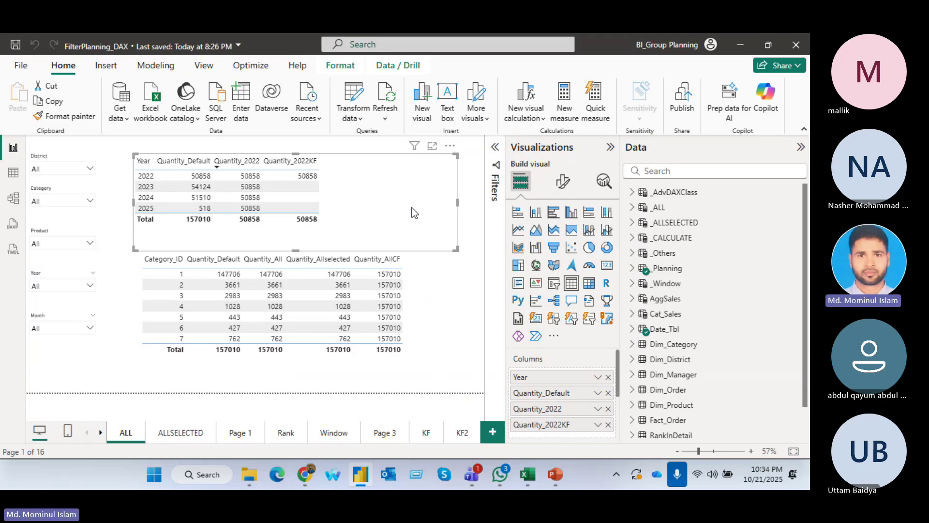
{"action": "left_click", "coordinate": [287, 432]}
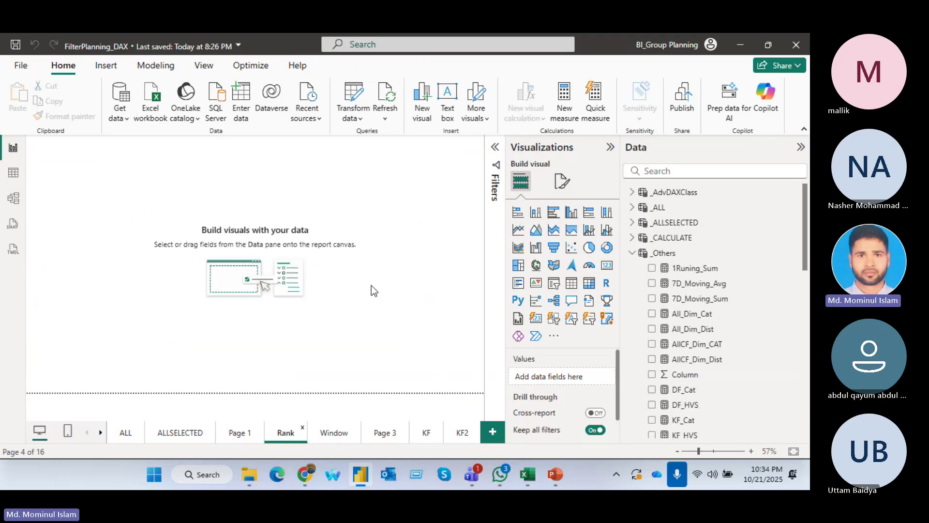
{"action": "left_click", "coordinate": [632, 253]}
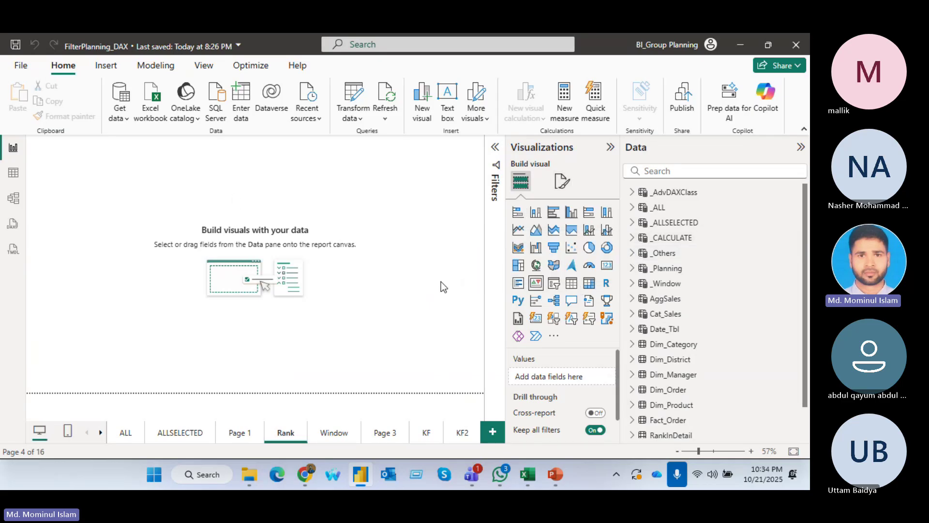
Step: Copy the Category_ID quantity table from the ALL page to the empty Rank page and move it higher on the canvas
{"action": "left_click", "coordinate": [123, 433]}
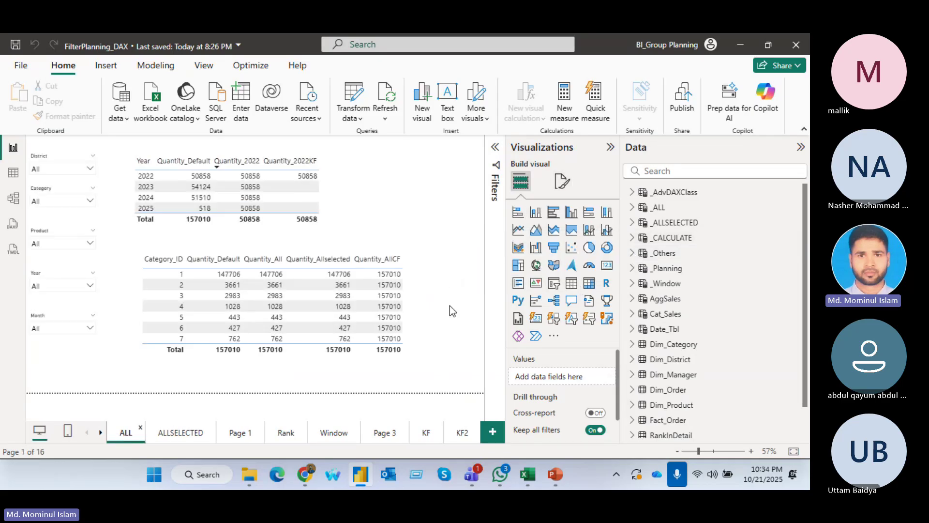
{"action": "left_click", "coordinate": [423, 309]}
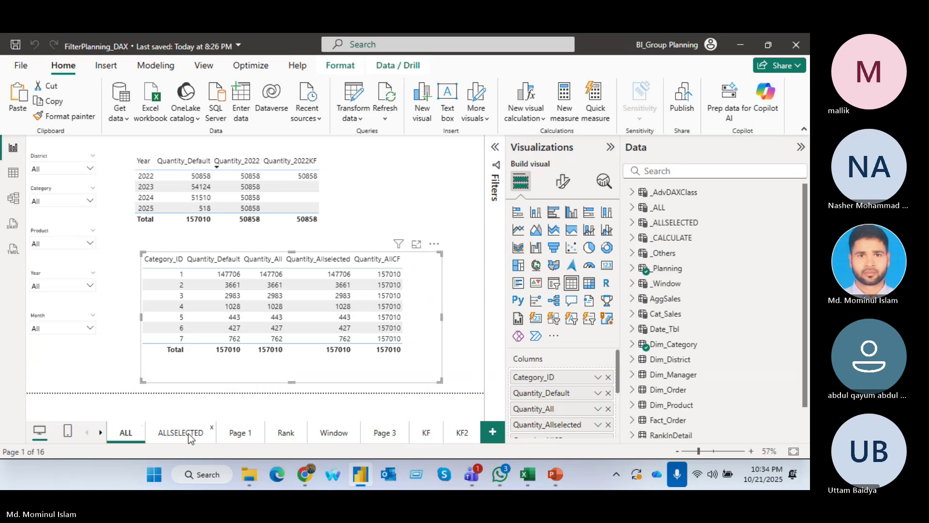
{"action": "left_click", "coordinate": [304, 433]}
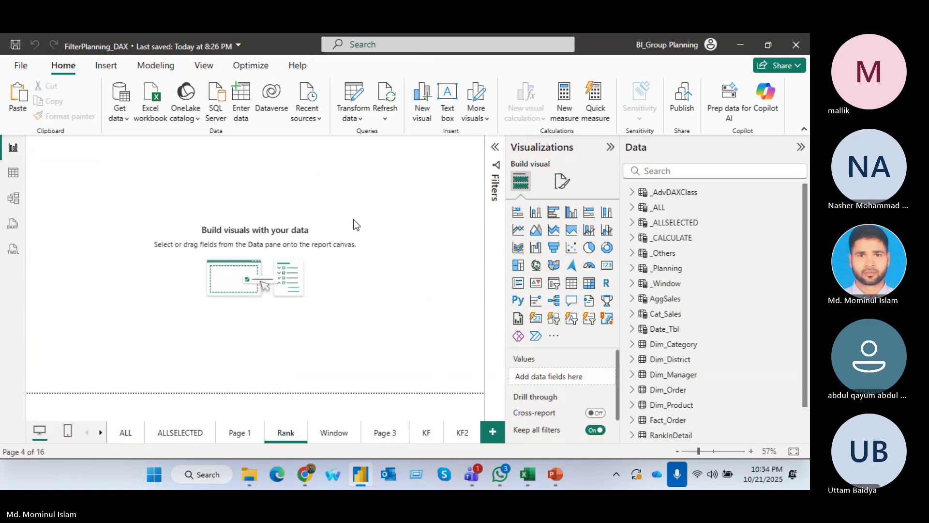
{"action": "key", "text": "ctrl+v"}
{"action": "left_click_drag", "start_coordinate": [432, 313], "coordinate": [411, 240]}
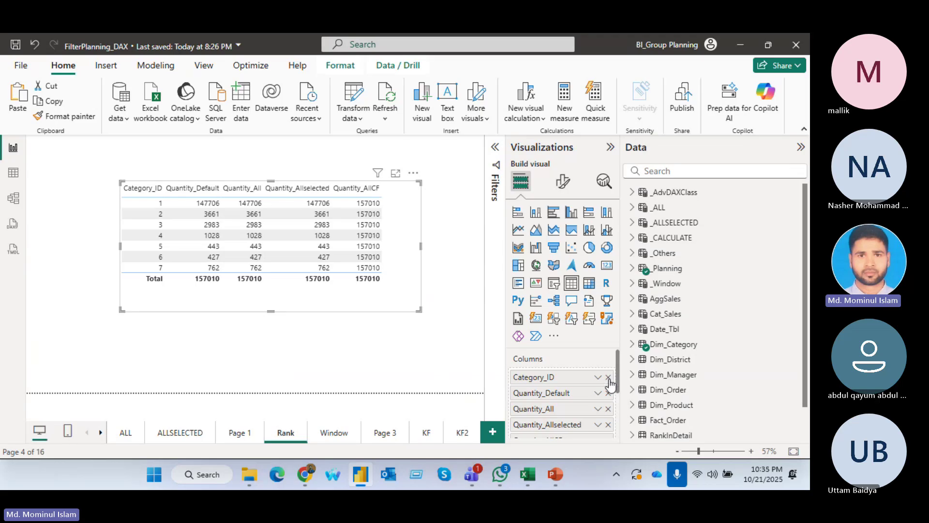
Step: Remove Quantity_All, Quantity_Allselected, Quantity_AllCF and Category_ID from the copied table and add District from Dim_District as its first column
{"action": "left_click", "coordinate": [608, 409]}
{"action": "left_click", "coordinate": [608, 408]}
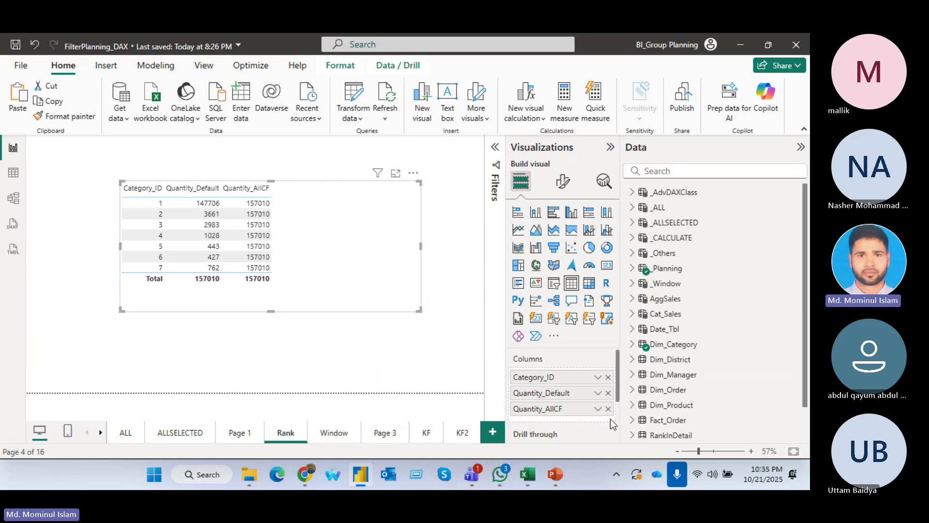
{"action": "left_click", "coordinate": [608, 408]}
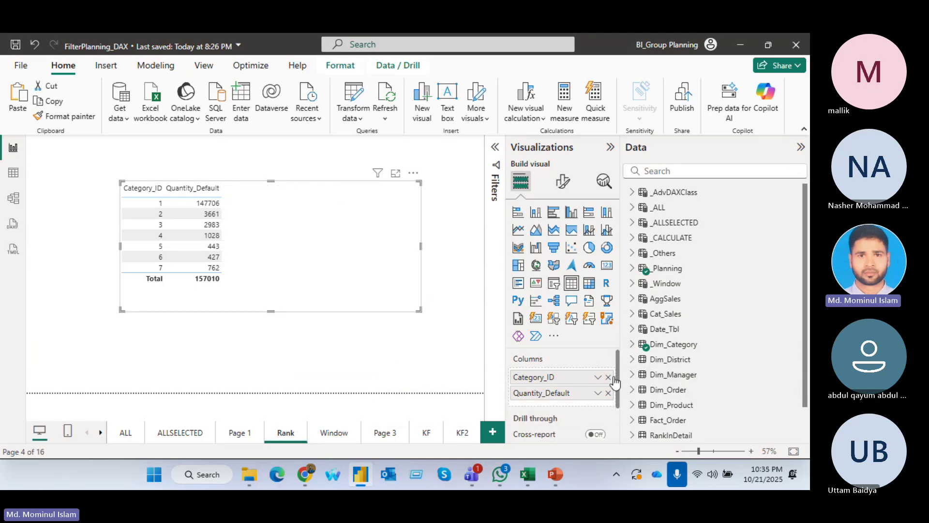
{"action": "left_click_drag", "start_coordinate": [610, 377], "coordinate": [615, 383]}
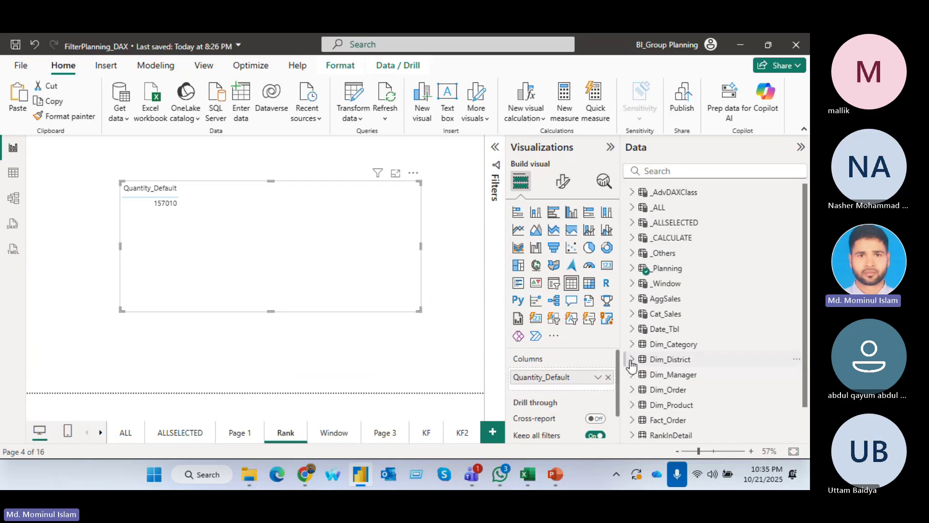
{"action": "left_click", "coordinate": [629, 359]}
{"action": "left_click_drag", "start_coordinate": [709, 392], "coordinate": [603, 376]}
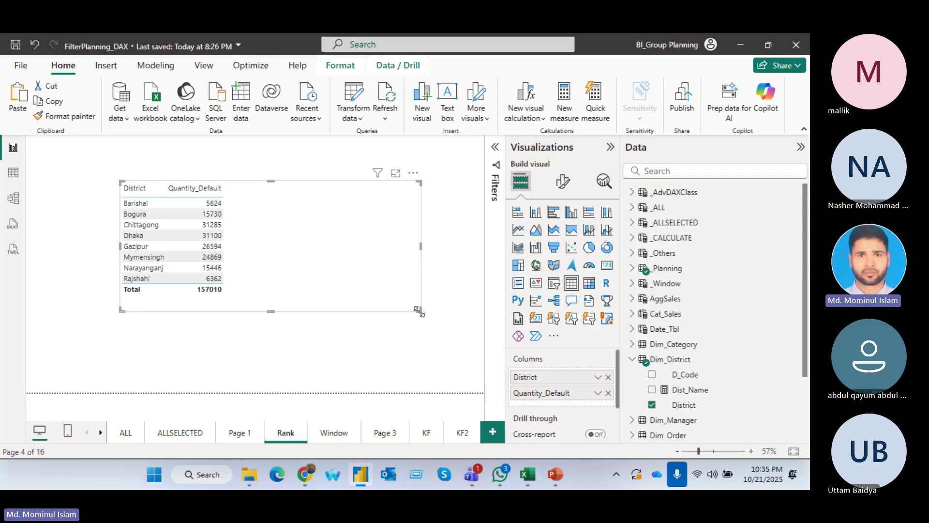
Step: Enlarge the District table to fill most of the page and sort it by Quantity_Default in ascending order
{"action": "left_click_drag", "start_coordinate": [417, 310], "coordinate": [368, 314]}
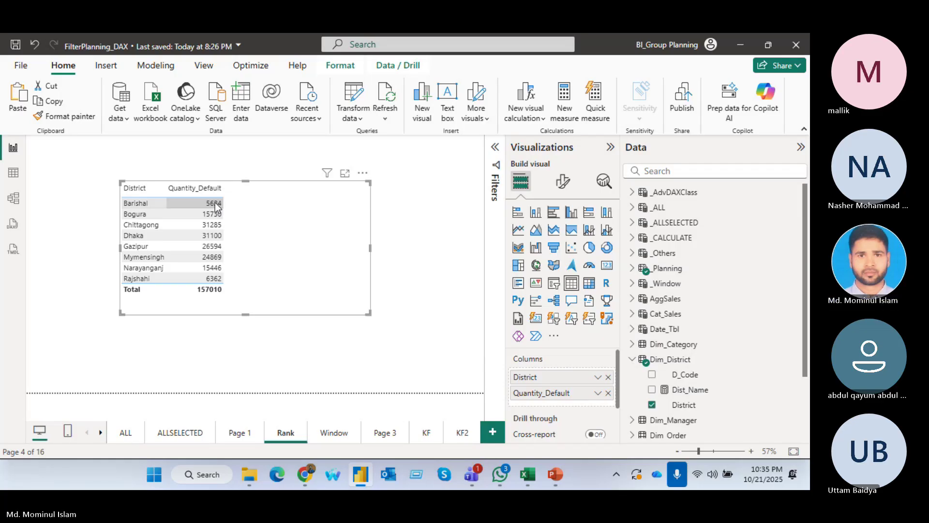
{"action": "left_click_drag", "start_coordinate": [120, 182], "coordinate": [72, 148]}
{"action": "left_click_drag", "start_coordinate": [371, 315], "coordinate": [435, 367]}
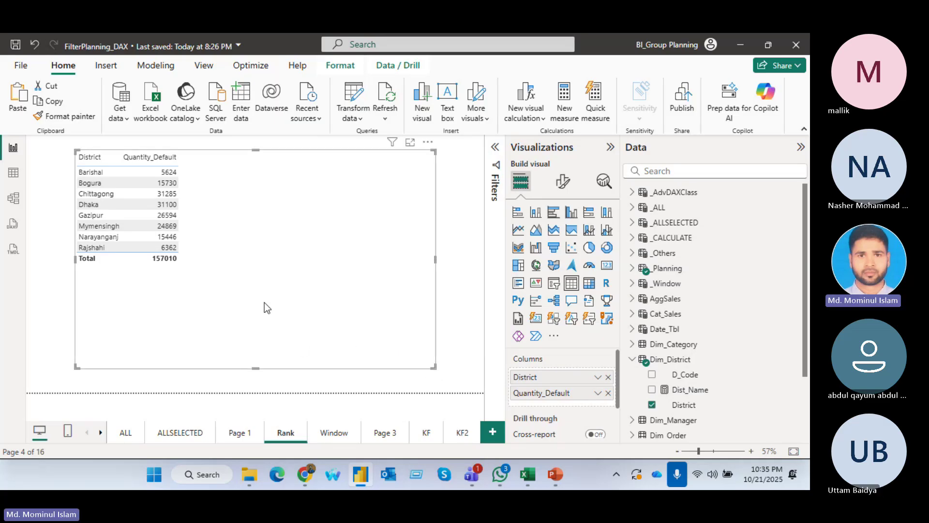
{"action": "left_click", "coordinate": [127, 168]}
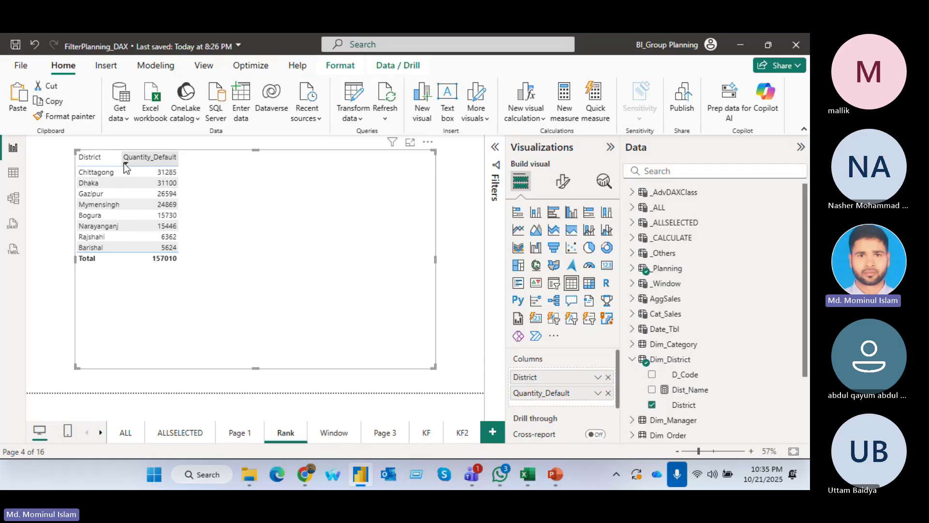
{"action": "left_click", "coordinate": [126, 165]}
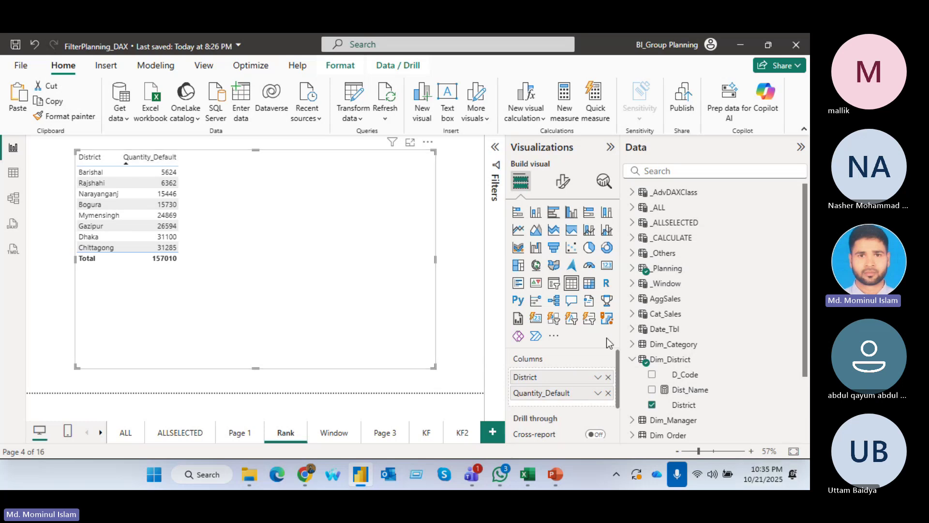
Step: Create a new measure in the _Planning table and begin its formula as Quantity_Rank1 = Rank
{"action": "left_click", "coordinate": [668, 269]}
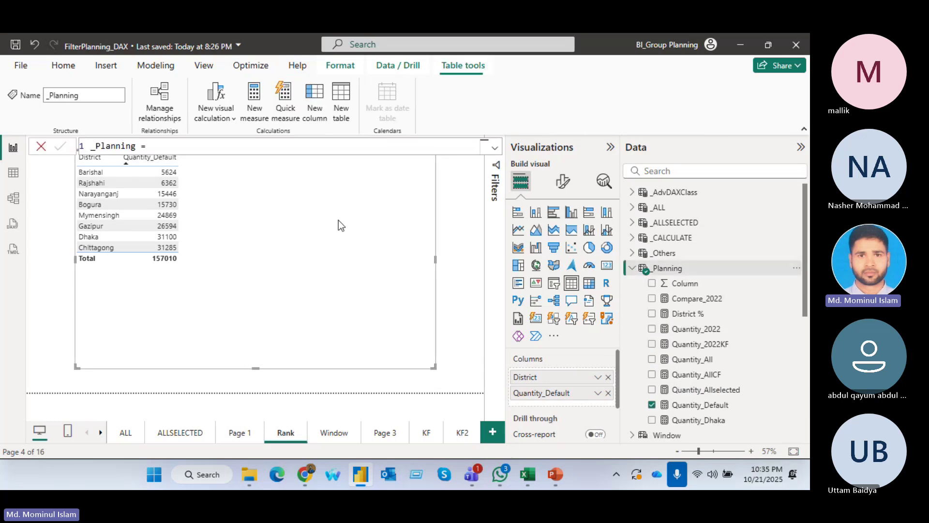
{"action": "left_click", "coordinate": [253, 97]}
{"action": "type", "text": "Ra"}
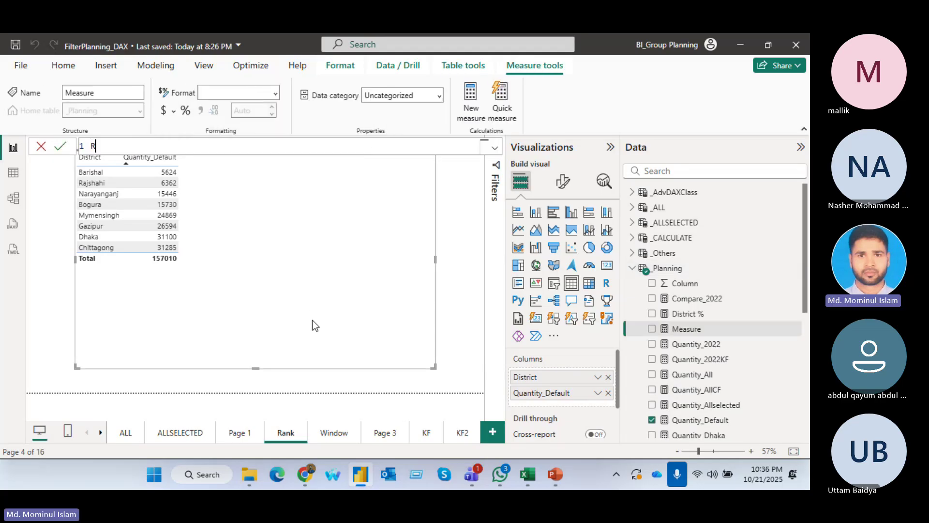
{"action": "key", "text": "BackSpace"}
{"action": "key", "text": "BackSpace"}
{"action": "type", "text": "Quantity_Rank1 = Rank"}
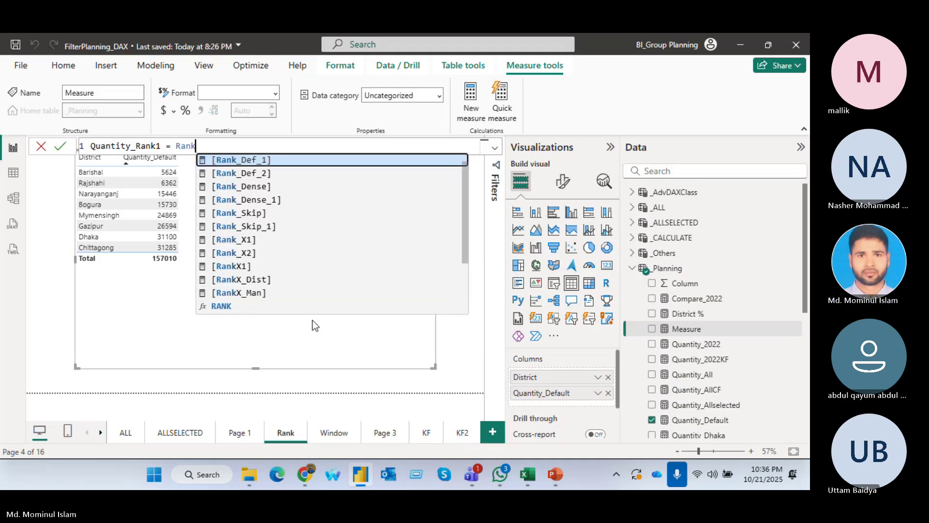
Step: Insert the RANK function into the Quantity_Rank1 formula, review its argument list, and commit the still incomplete measure
{"action": "key", "text": "Up"}
{"action": "key", "text": "Up"}
{"action": "key", "text": "Up"}
{"action": "key", "text": "Up"}
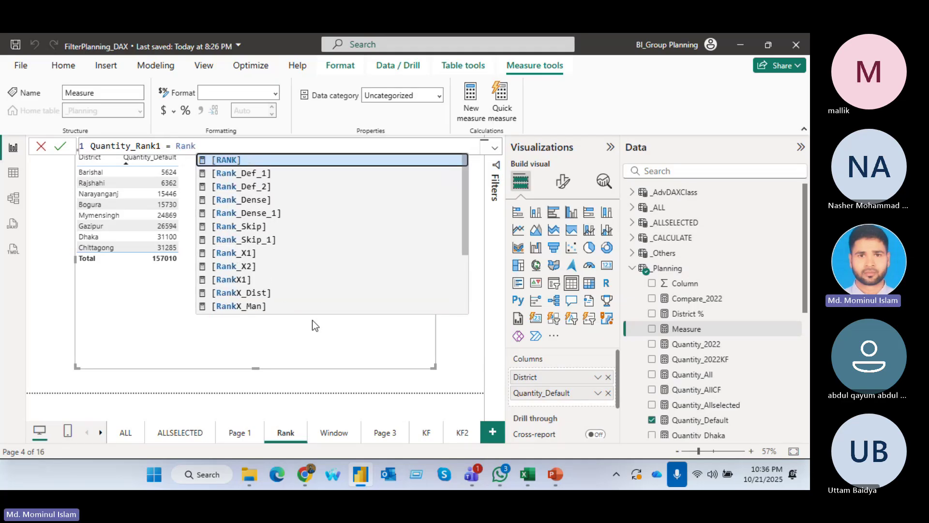
{"action": "key", "text": "Up"}
{"action": "key", "text": "Up"}
{"action": "key", "text": "Up"}
{"action": "key", "text": "Up"}
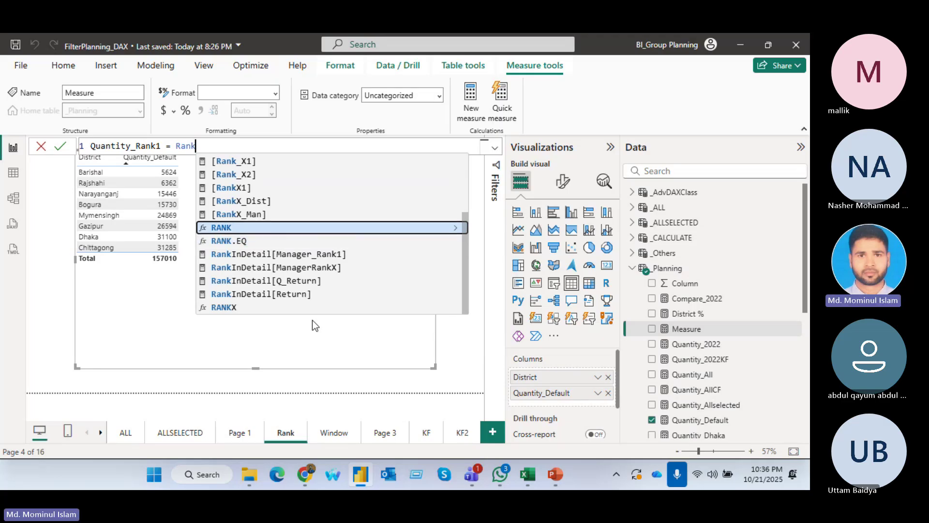
{"action": "key", "text": "Tab"}
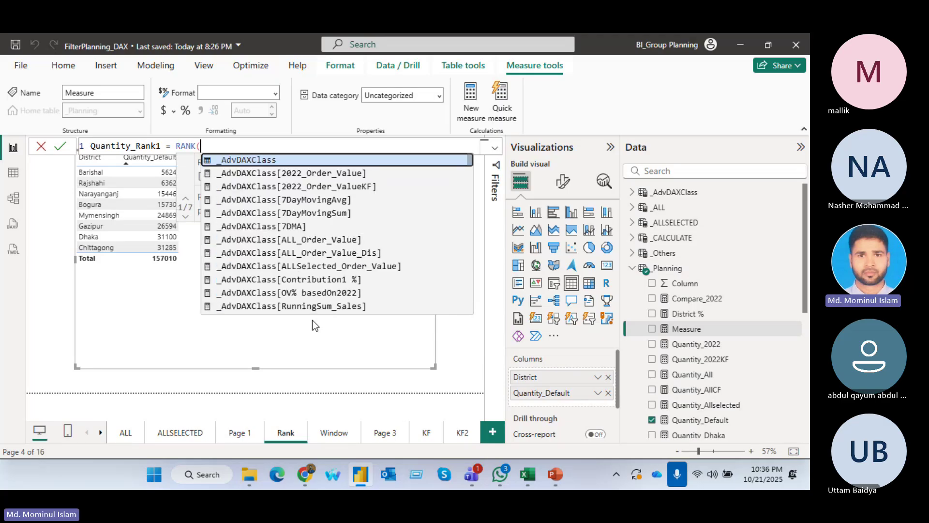
{"action": "key", "text": "Escape"}
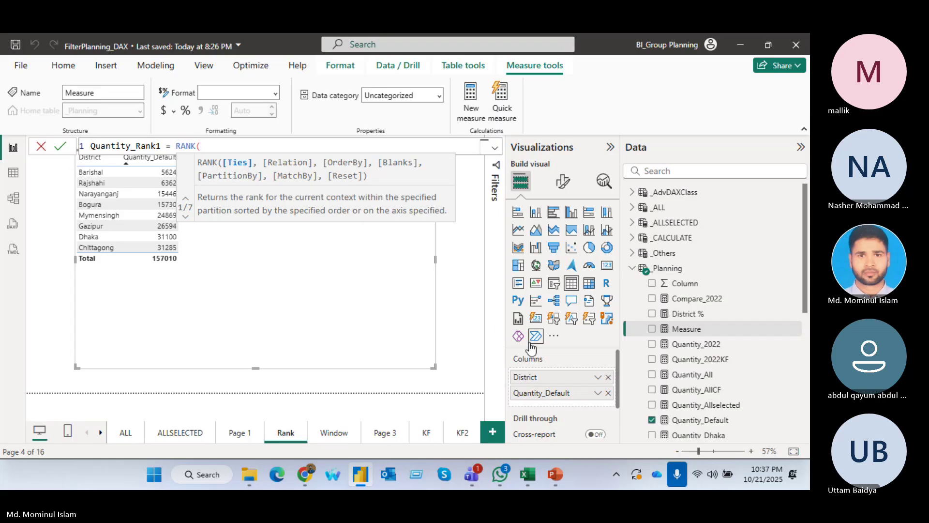
{"action": "type", "text": ")"}
{"action": "key", "text": "Return"}
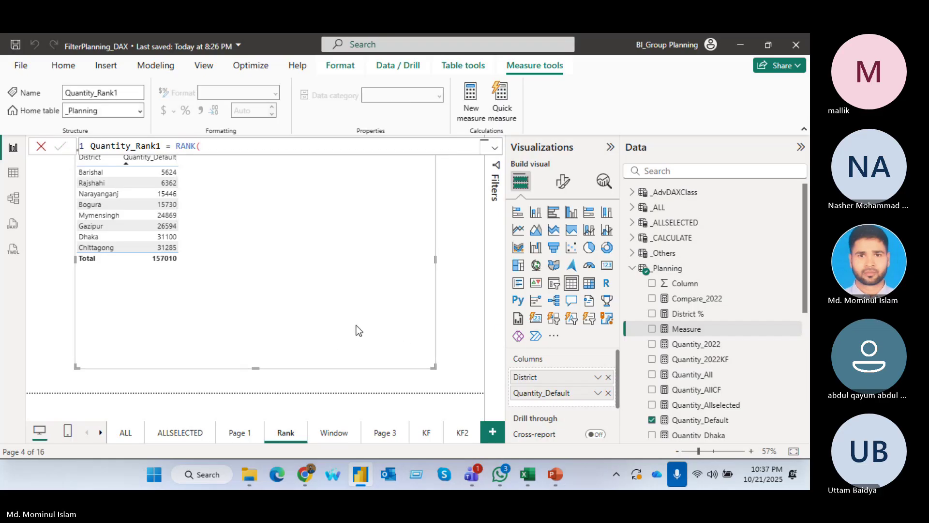
Step: Switch to the PowerPoint lesson slides and review the RANK slide with the Rank_Dense and Rank_Skip formulas
{"action": "left_click", "coordinate": [554, 474]}
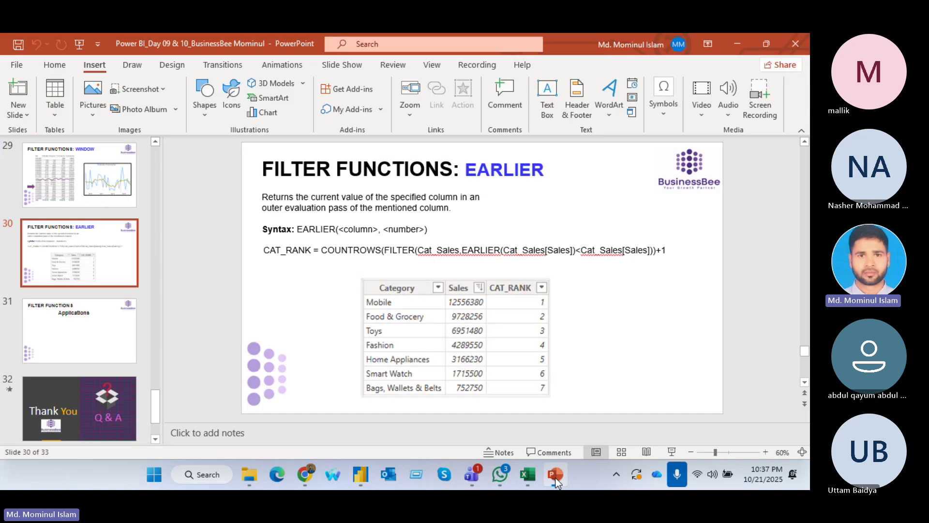
{"action": "scroll", "coordinate": [573, 338], "scroll_direction": "down", "scroll_amount": 1}
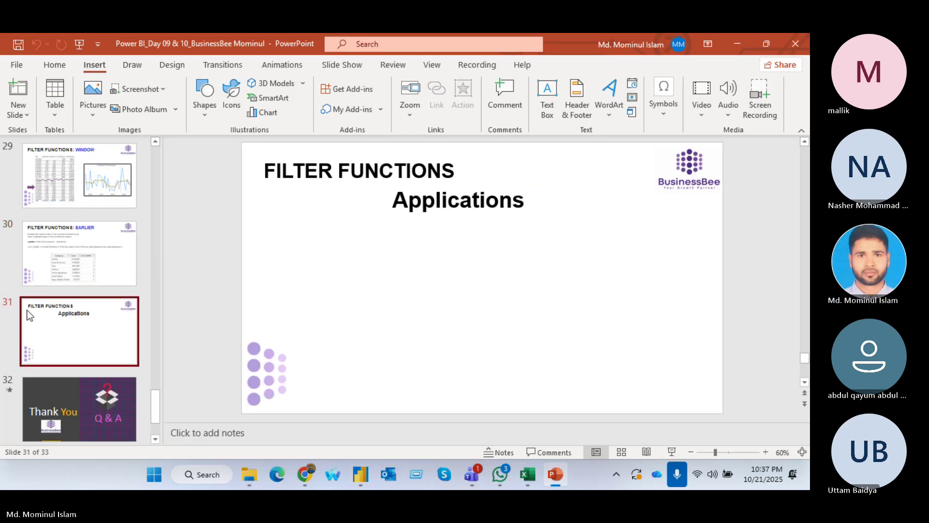
{"action": "scroll", "coordinate": [31, 309], "scroll_direction": "up", "scroll_amount": 5}
{"action": "scroll", "coordinate": [36, 302], "scroll_direction": "up", "scroll_amount": 3}
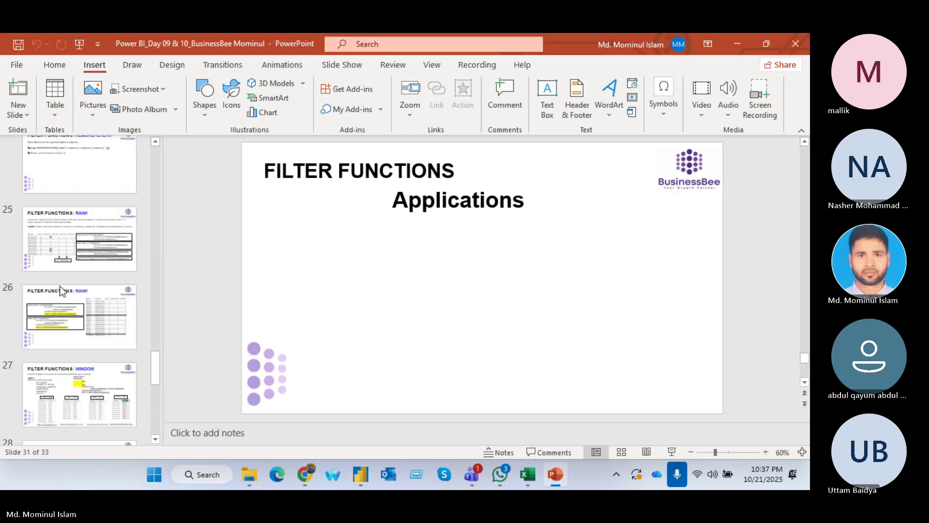
{"action": "scroll", "coordinate": [82, 296], "scroll_direction": "down", "scroll_amount": 1}
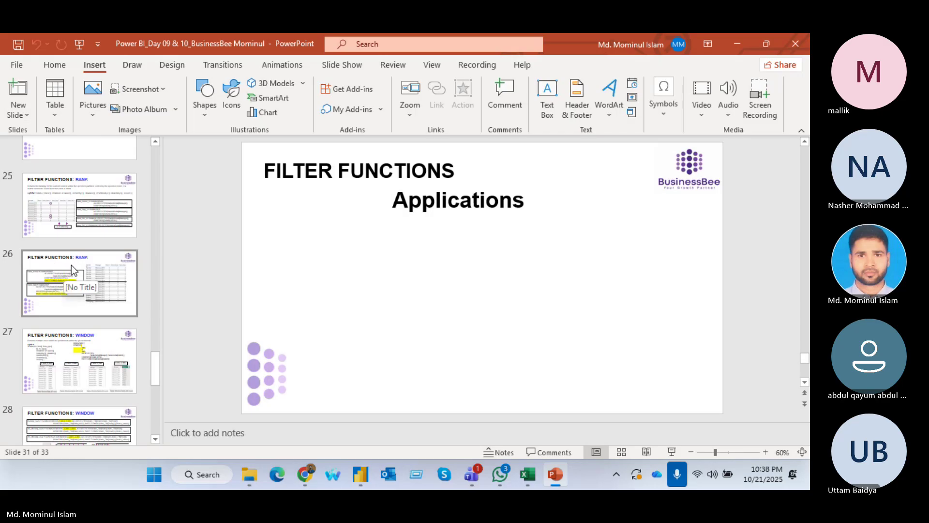
{"action": "left_click", "coordinate": [48, 309]}
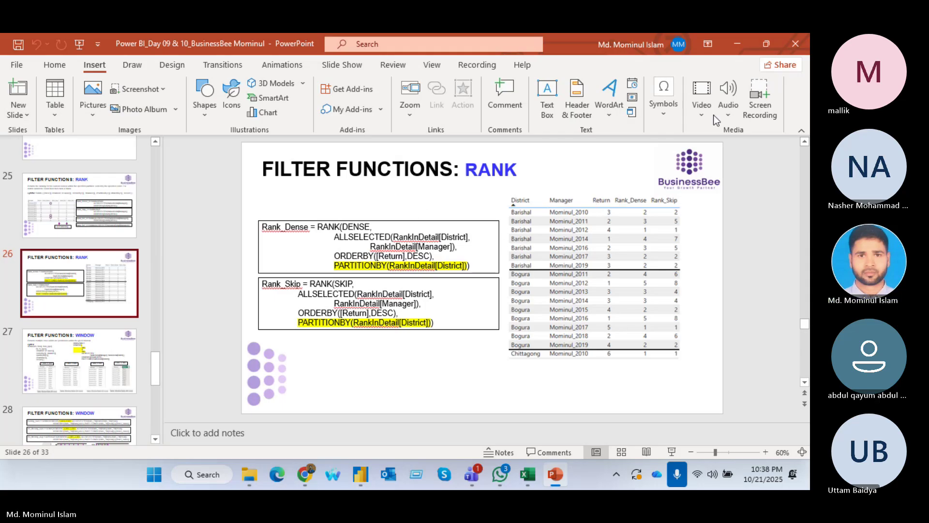
Step: Switch back to Power BI and examine the rows and columns of the RankInDetail table in table view
{"action": "key", "text": "alt+Tab"}
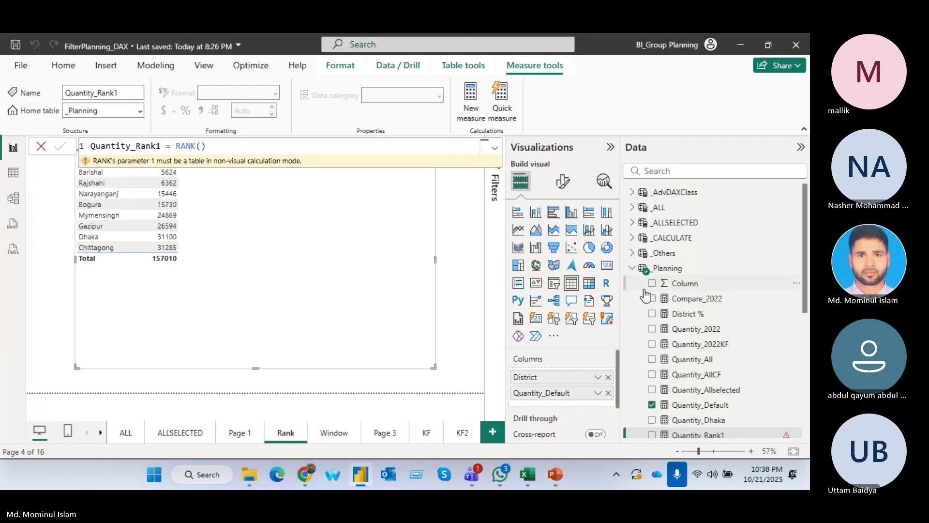
{"action": "scroll", "coordinate": [658, 320], "scroll_direction": "down", "scroll_amount": 5}
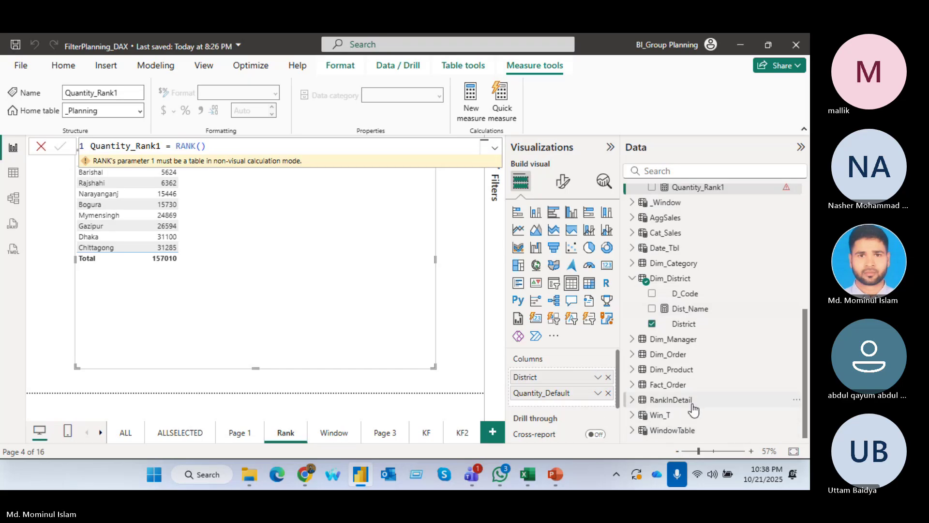
{"action": "left_click", "coordinate": [670, 400]}
{"action": "left_click", "coordinate": [13, 172]}
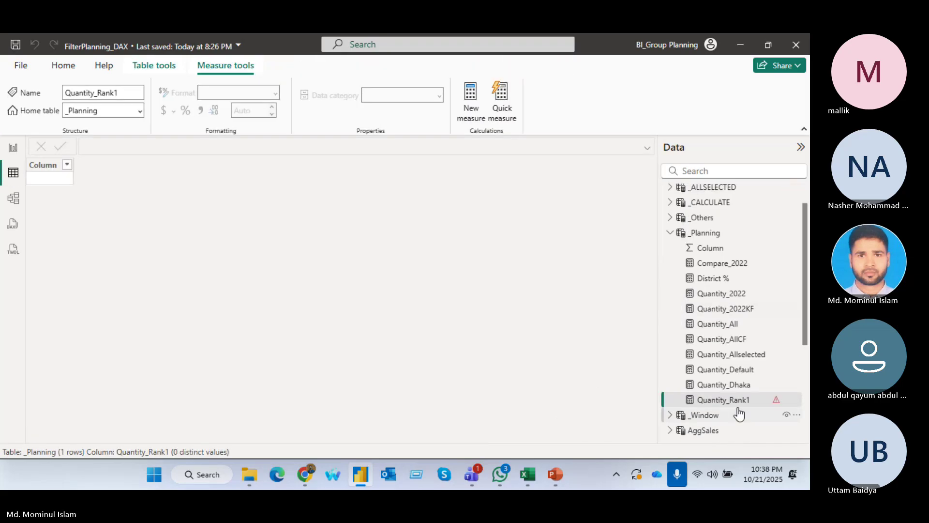
{"action": "left_click", "coordinate": [670, 233]}
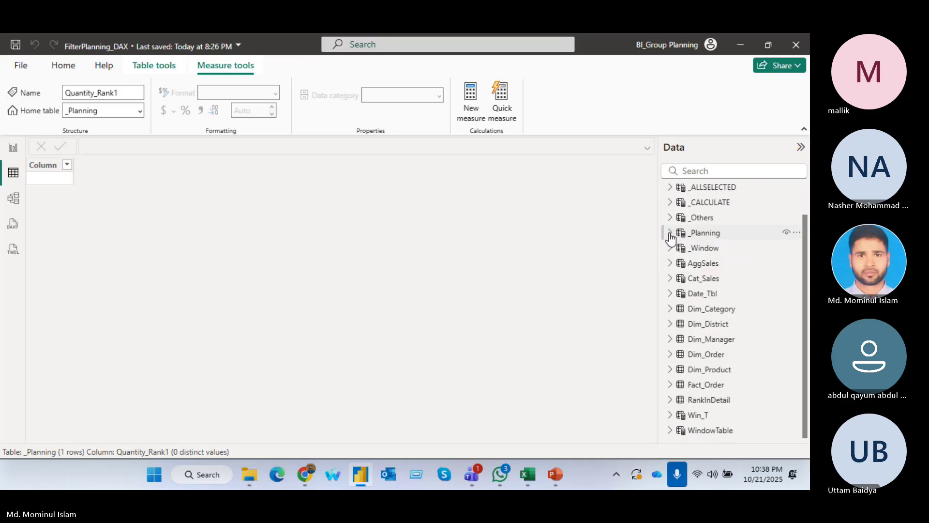
{"action": "left_click", "coordinate": [709, 400]}
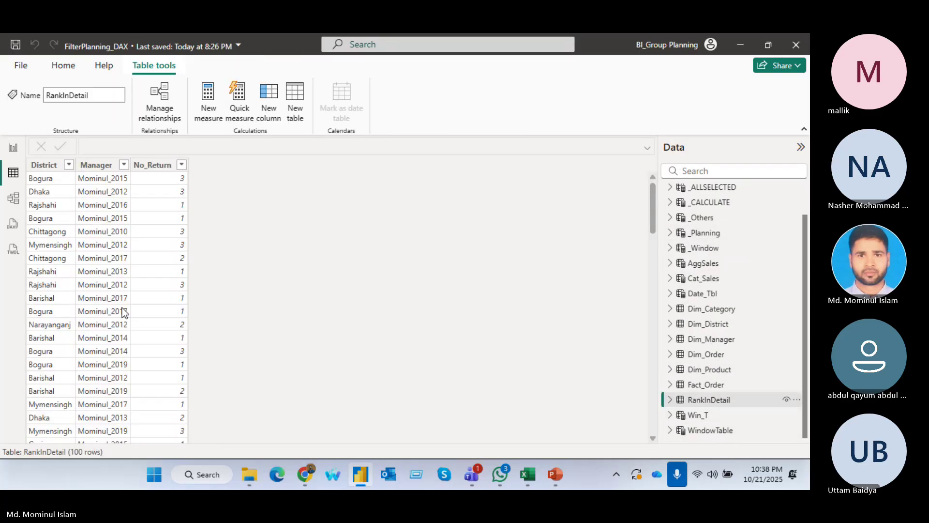
{"action": "scroll", "coordinate": [102, 346], "scroll_direction": "down", "scroll_amount": 10}
{"action": "scroll", "coordinate": [104, 353], "scroll_direction": "up", "scroll_amount": 10}
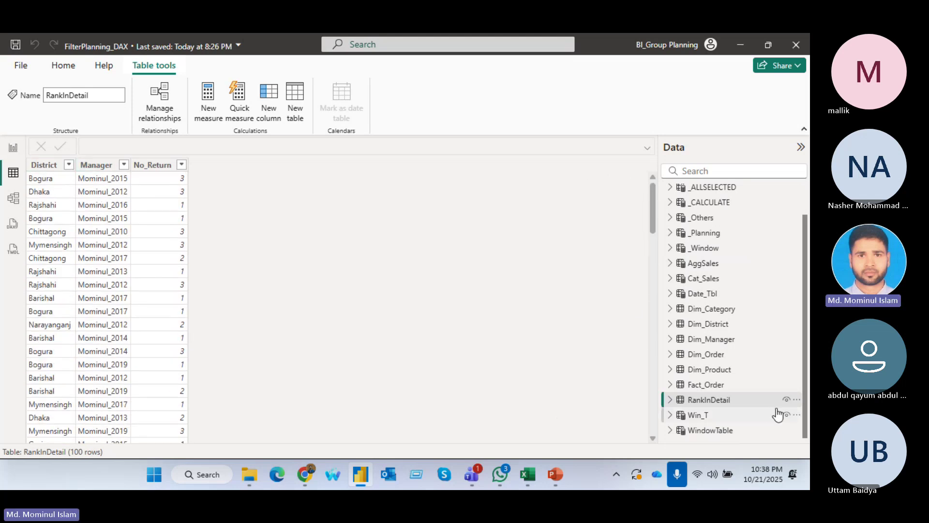
Step: Reopen the Quantity_Rank1 measure from the _Planning table and enter skip as the first argument of RANK
{"action": "scroll", "coordinate": [728, 324], "scroll_direction": "up", "scroll_amount": 2}
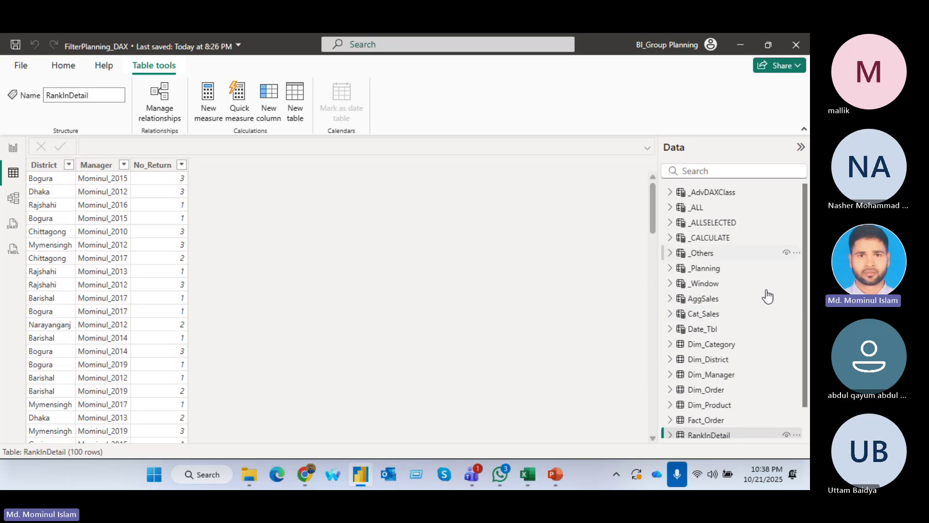
{"action": "left_click", "coordinate": [670, 268]}
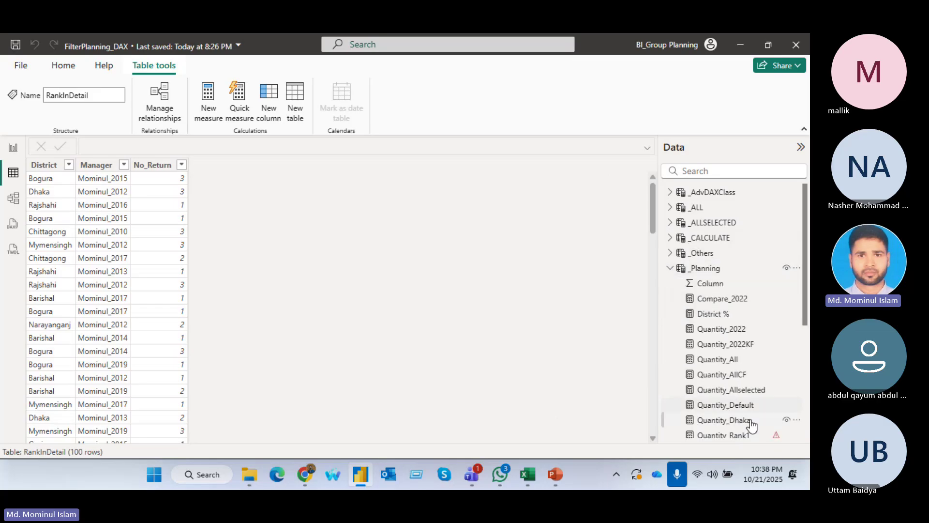
{"action": "left_click", "coordinate": [735, 434]}
{"action": "left_click", "coordinate": [203, 145]}
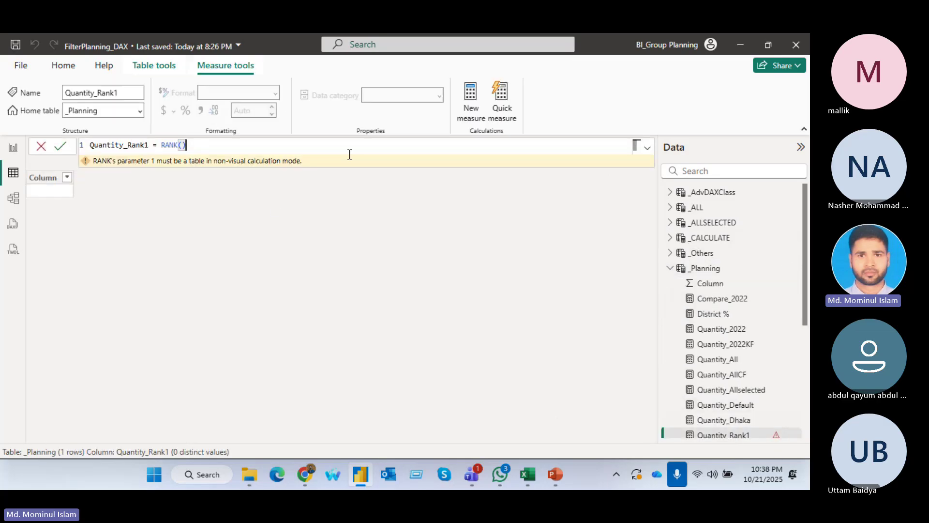
{"action": "key", "text": "BackSpace"}
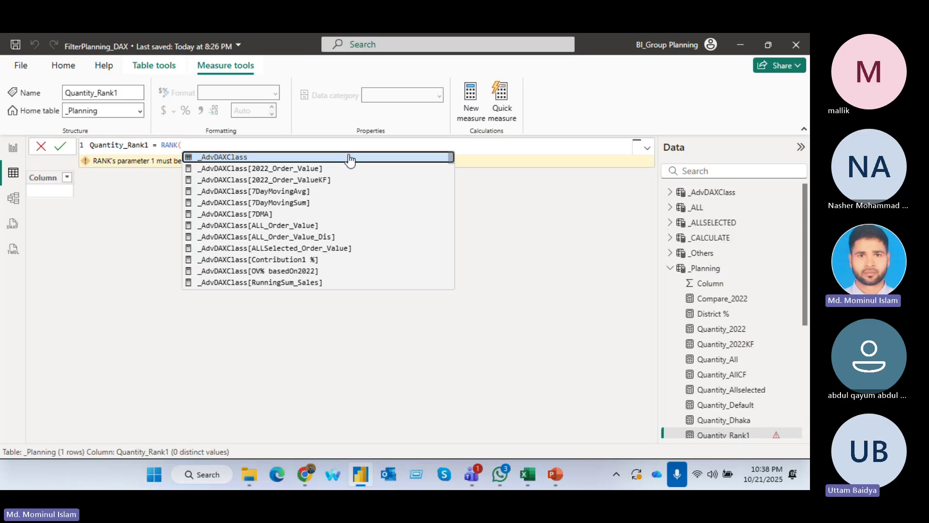
{"action": "type", "text": "skip"}
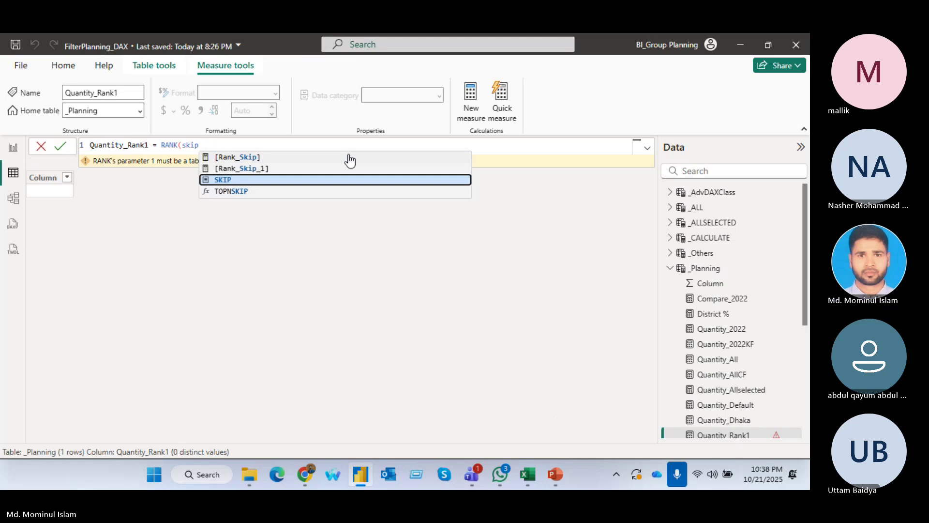
{"action": "type", "text": ","}
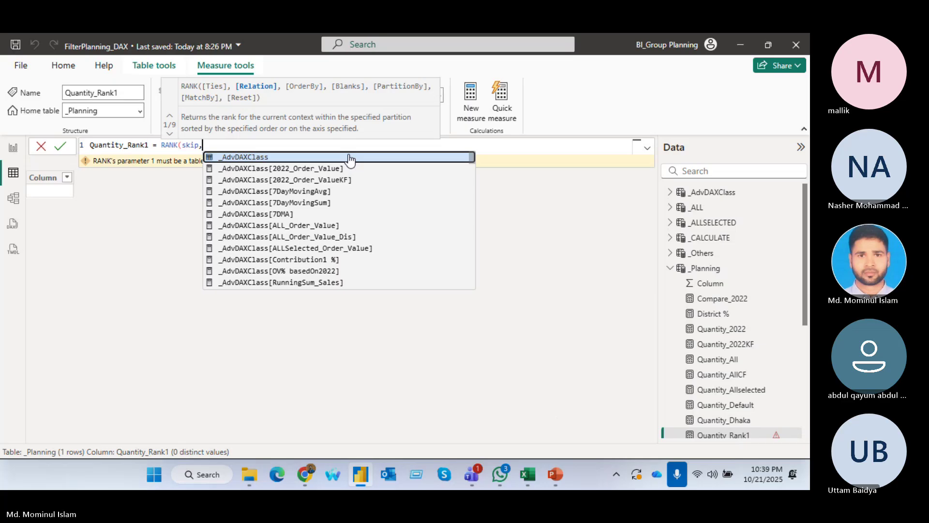
Step: Insert the ALLSELECTED function as the relation argument of RANK in the Quantity_Rank1 formula
{"action": "type", "text": "All"}
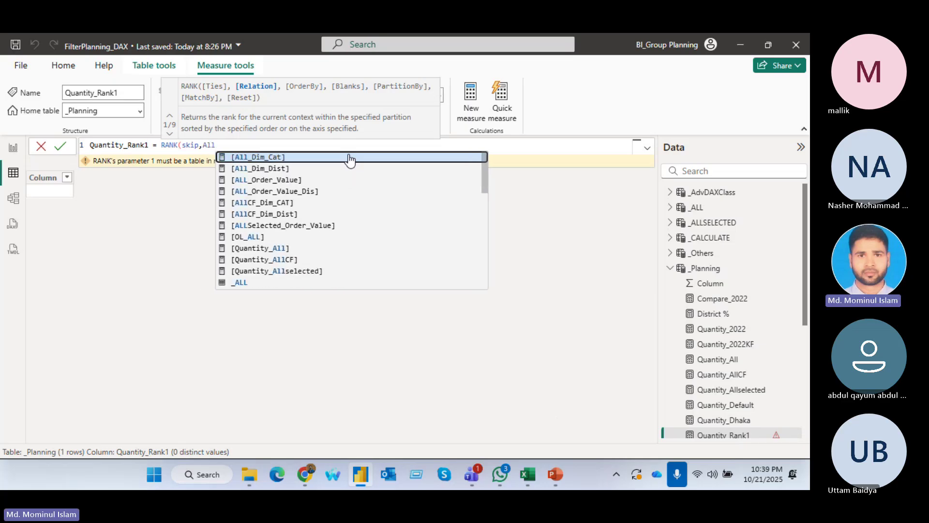
{"action": "key", "text": "Up"}
{"action": "key", "text": "Up"}
{"action": "key", "text": "Up"}
{"action": "key", "text": "Up"}
{"action": "key", "text": "Up"}
{"action": "key", "text": "Up"}
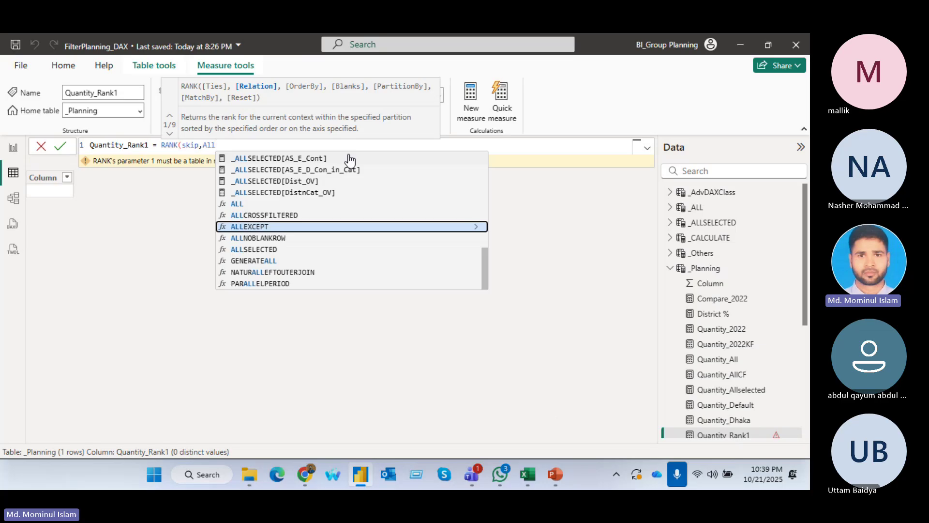
{"action": "key", "text": "Down"}
{"action": "key", "text": "Down"}
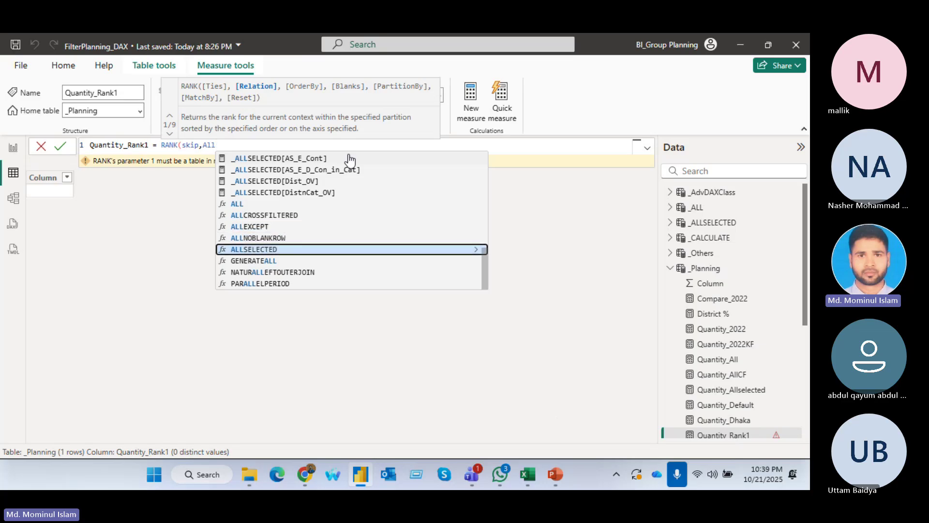
{"action": "key", "text": "Tab"}
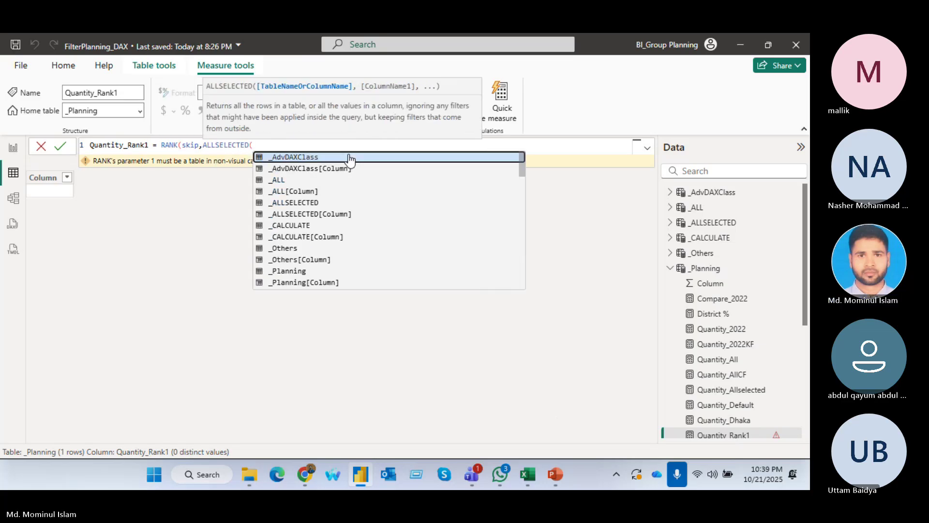
Step: Supply RankInDetail[District] as the ALLSELECTED column, close that function, and continue to the next RANK argument
{"action": "type", "text": "rank"}
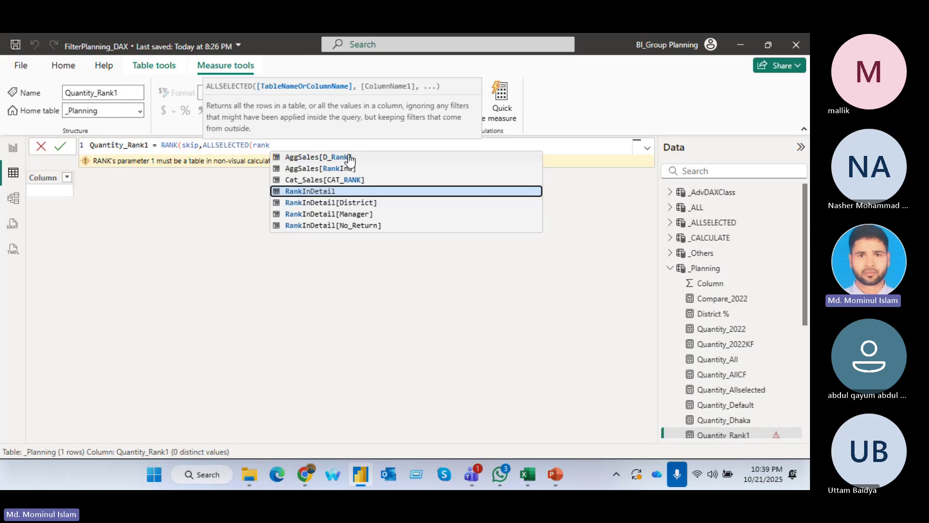
{"action": "key", "text": "Down"}
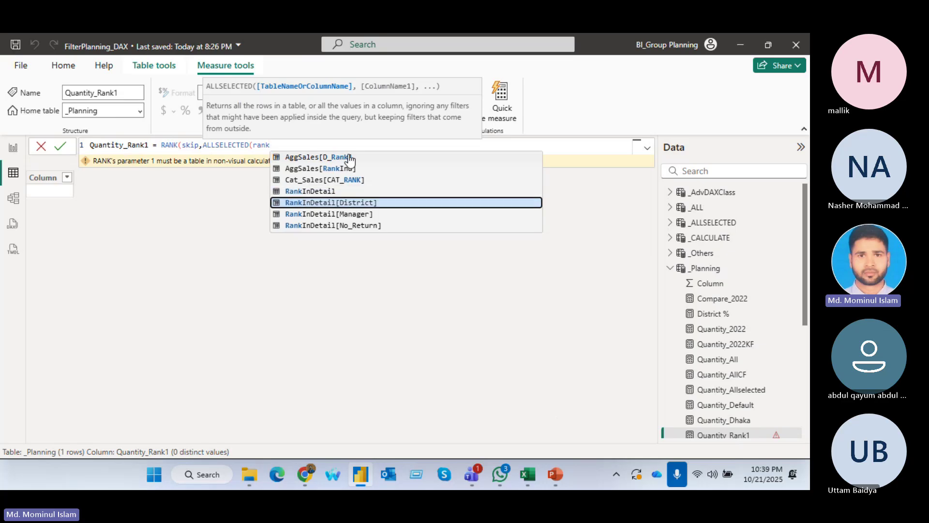
{"action": "key", "text": "Tab"}
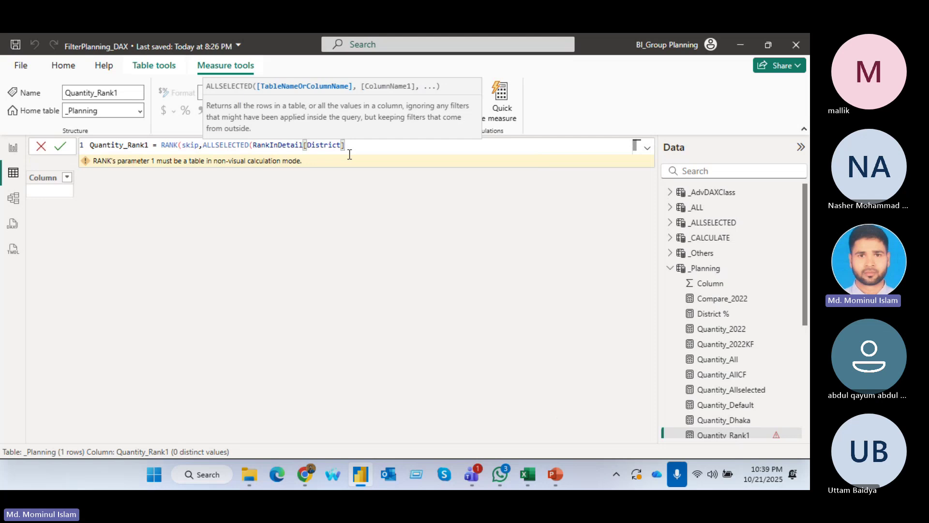
{"action": "type", "text": ")"}
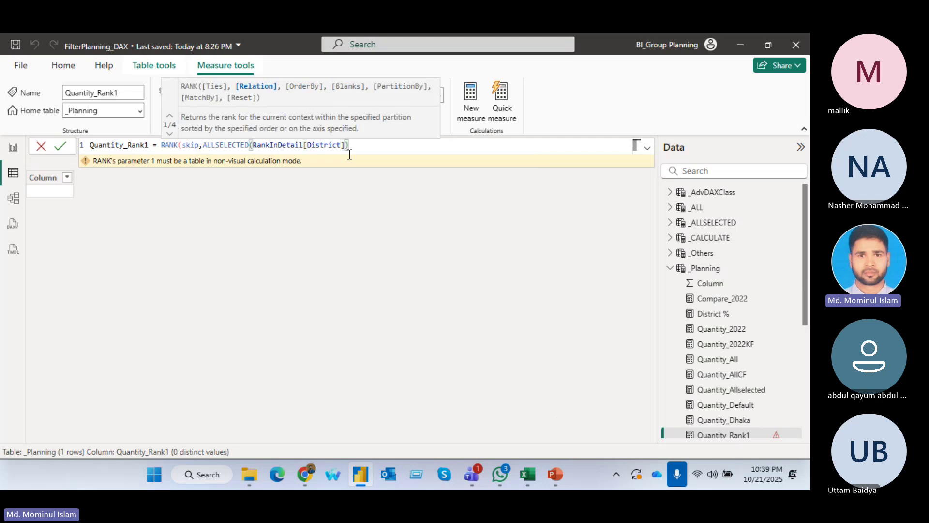
{"action": "type", "text": ","}
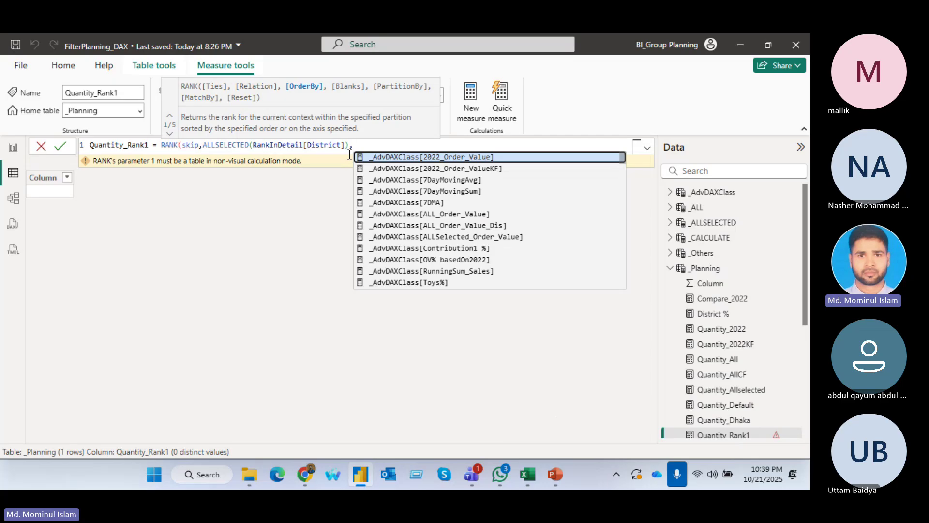
Step: Insert the ORDERBY function as the ordering argument of RANK
{"action": "type", "text": "Order"}
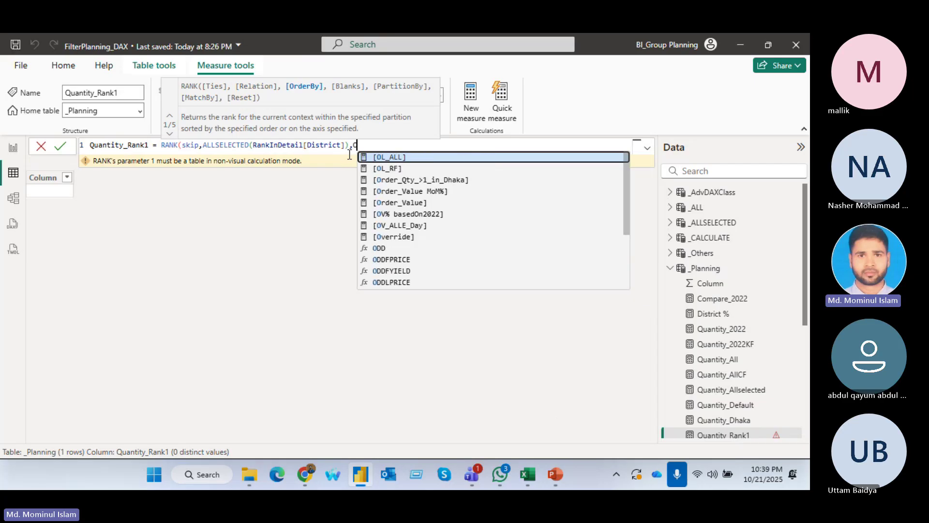
{"action": "key", "text": "Down"}
{"action": "key", "text": "Down"}
{"action": "key", "text": "Down"}
{"action": "key", "text": "Down"}
{"action": "key", "text": "Down"}
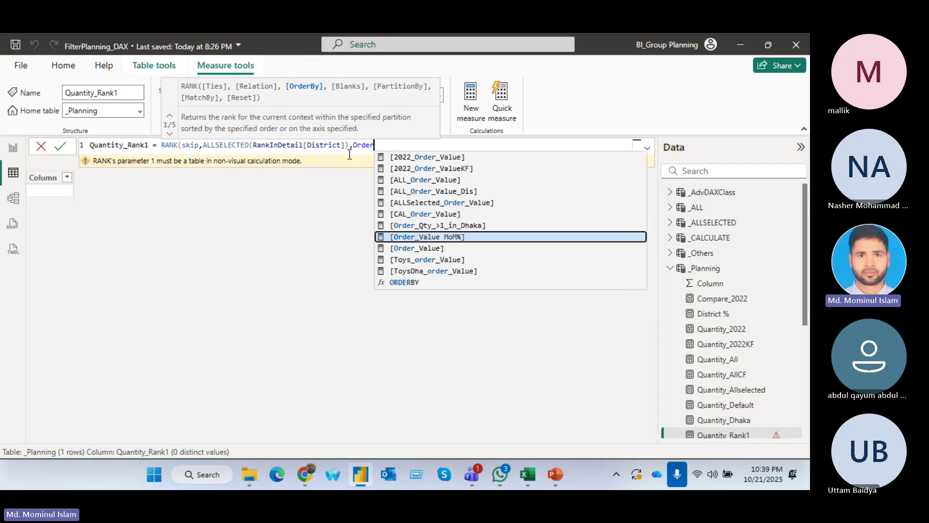
{"action": "key", "text": "Tab"}
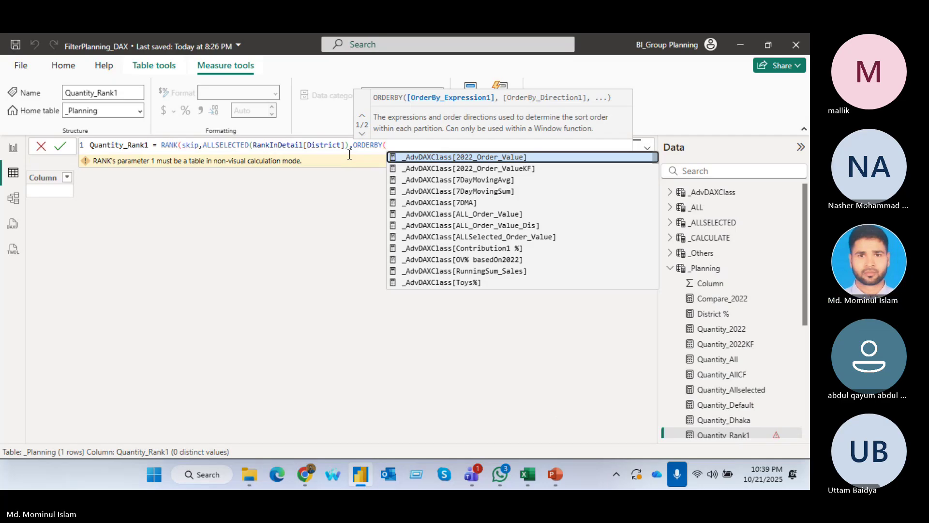
Step: Enter SUM(RankInDetail[No_Return]) as the ORDERBY expression and continue to its order direction argument
{"action": "type", "text": "Sum"}
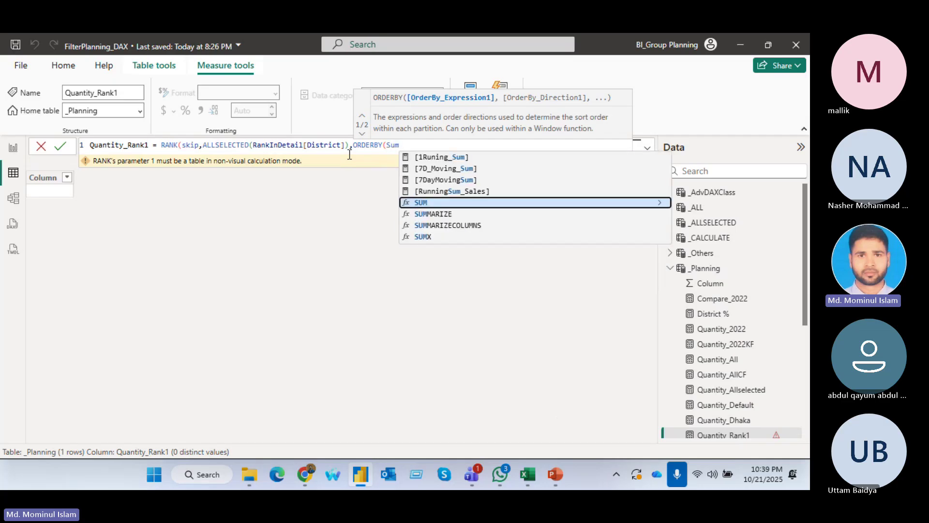
{"action": "key", "text": "Tab"}
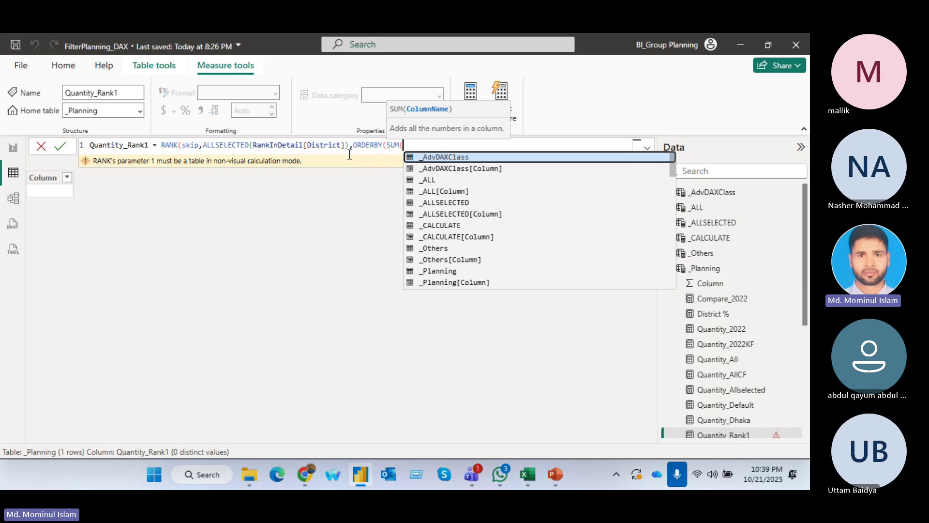
{"action": "type", "text": "rank"}
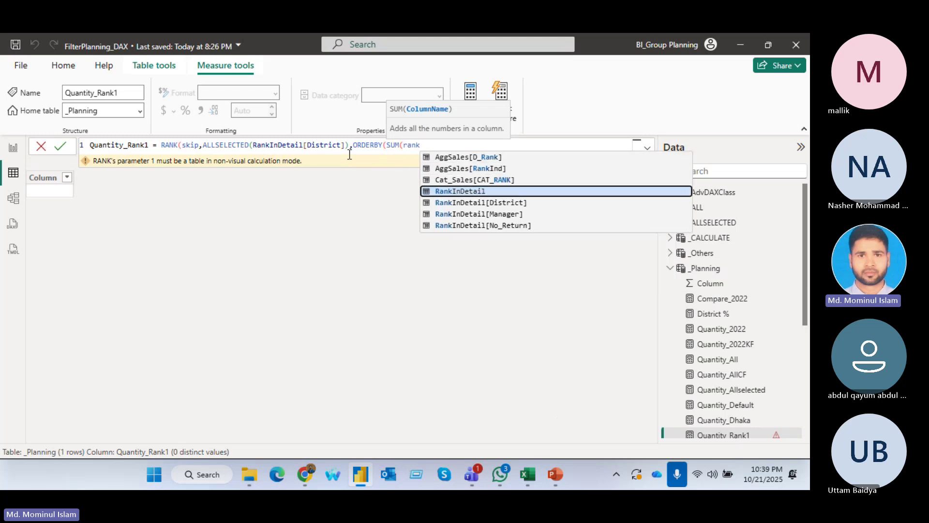
{"action": "key", "text": "Down"}
{"action": "key", "text": "Down"}
{"action": "key", "text": "Down"}
{"action": "key", "text": "Tab"}
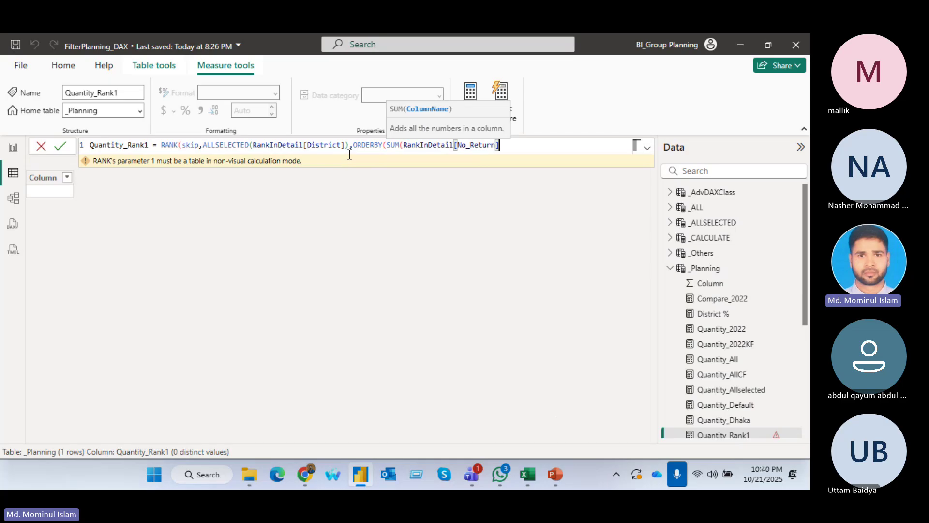
{"action": "type", "text": ")"}
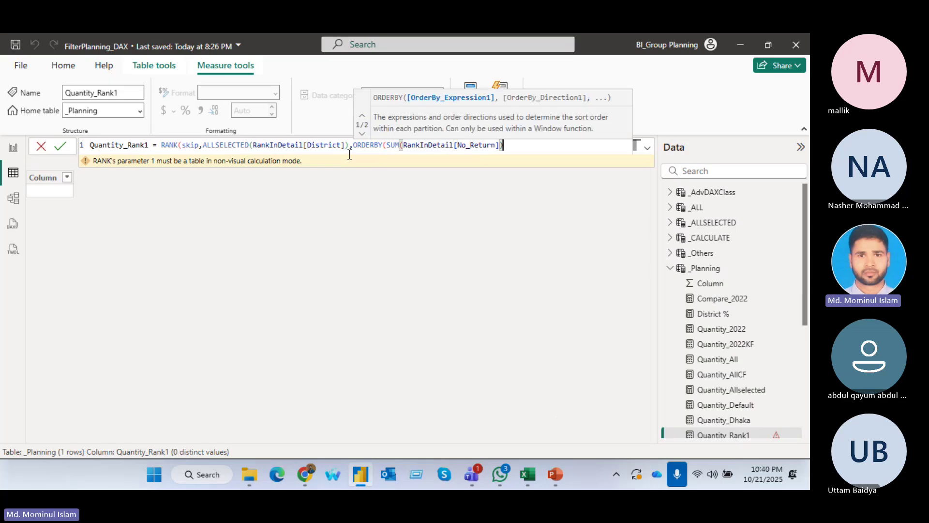
{"action": "type", "text": ","}
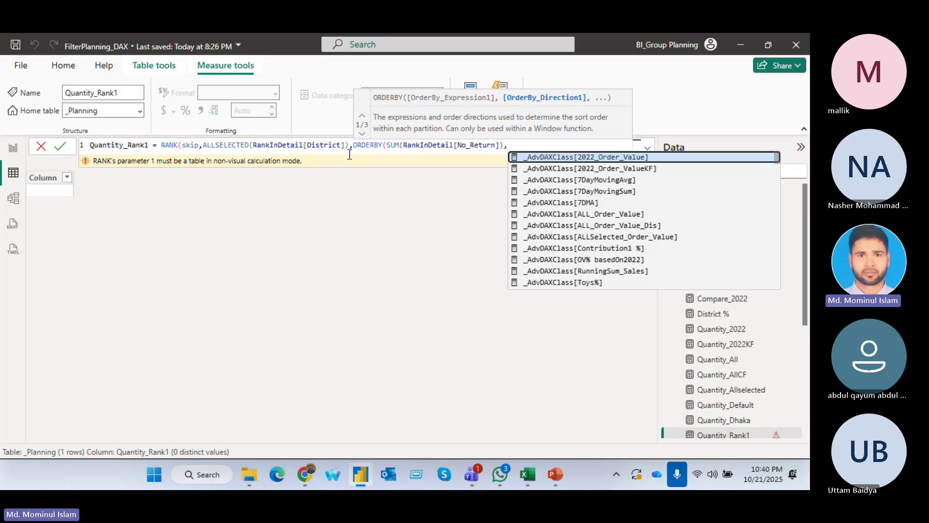
Step: Set the ORDERBY direction to ASC in the Quantity_Rank1 formula and close the ORDERBY function
{"action": "type", "text": "A"}
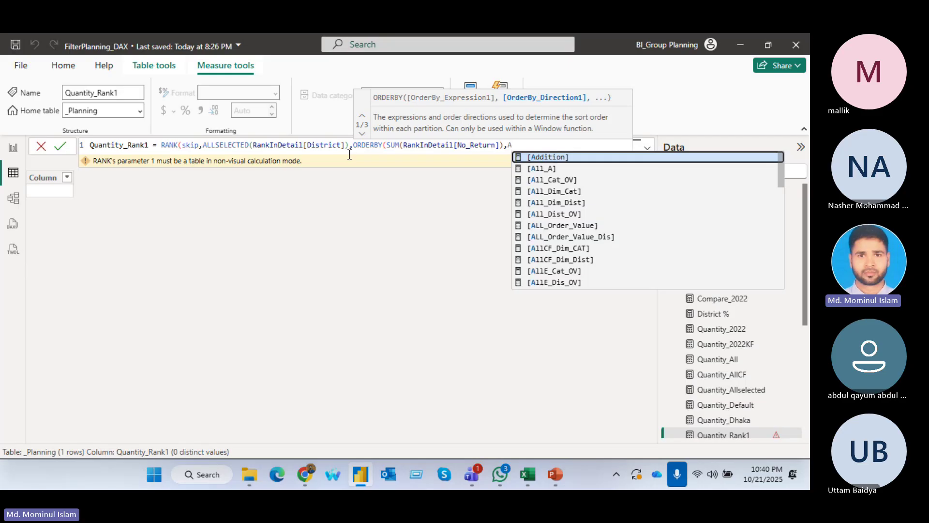
{"action": "type", "text": "sc"}
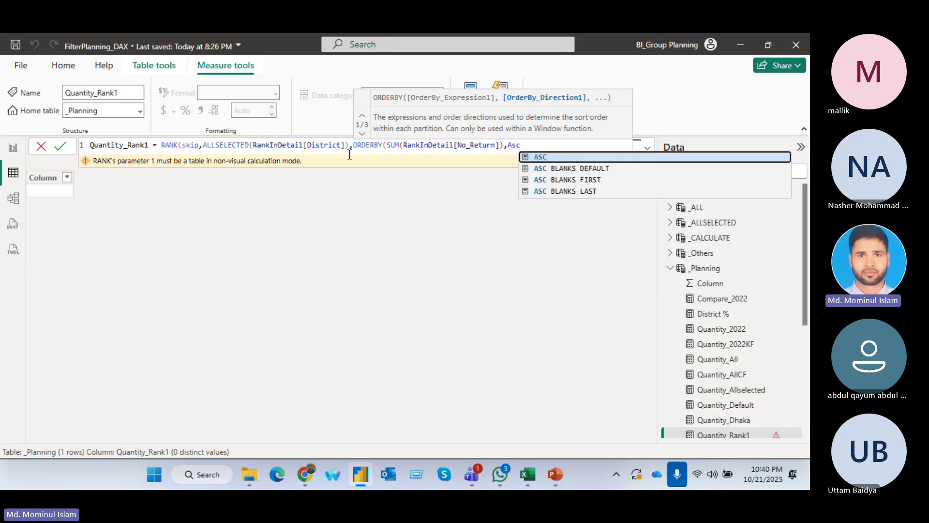
{"action": "key", "text": "Tab"}
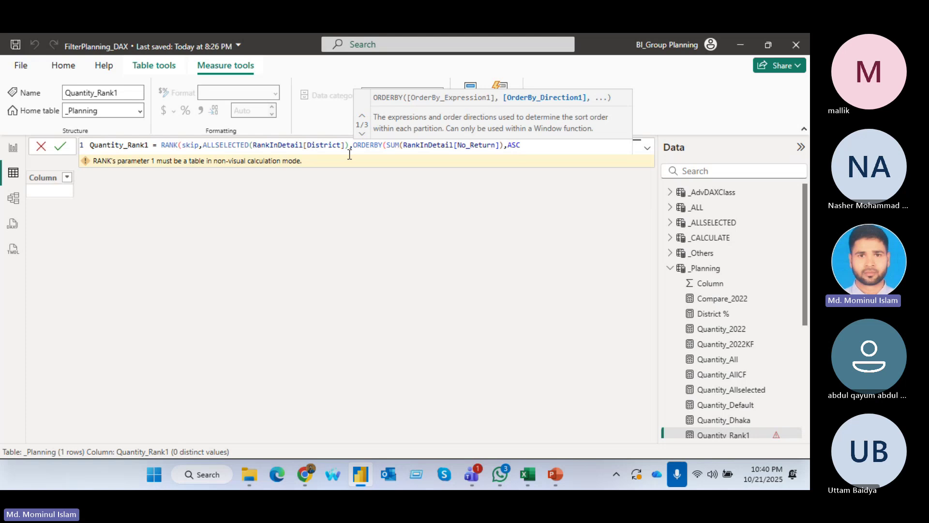
{"action": "type", "text": ")"}
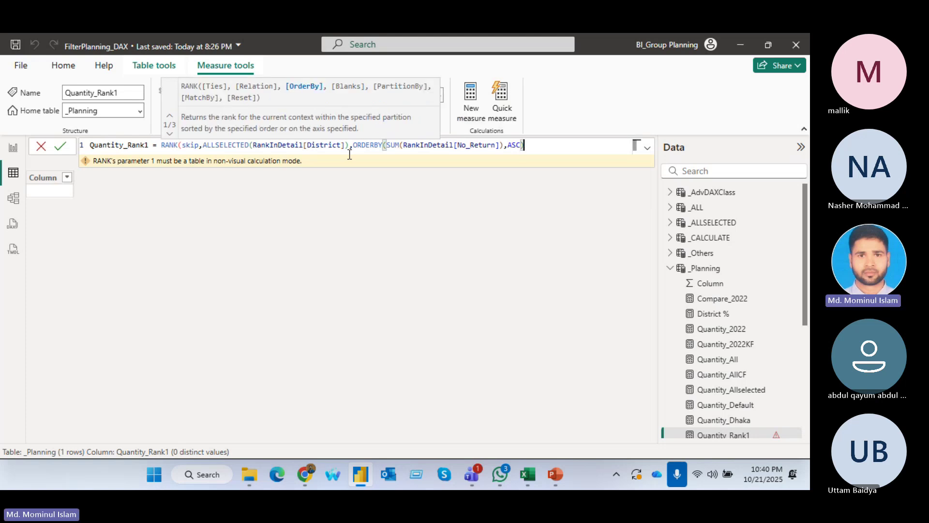
{"action": "type", "text": ","}
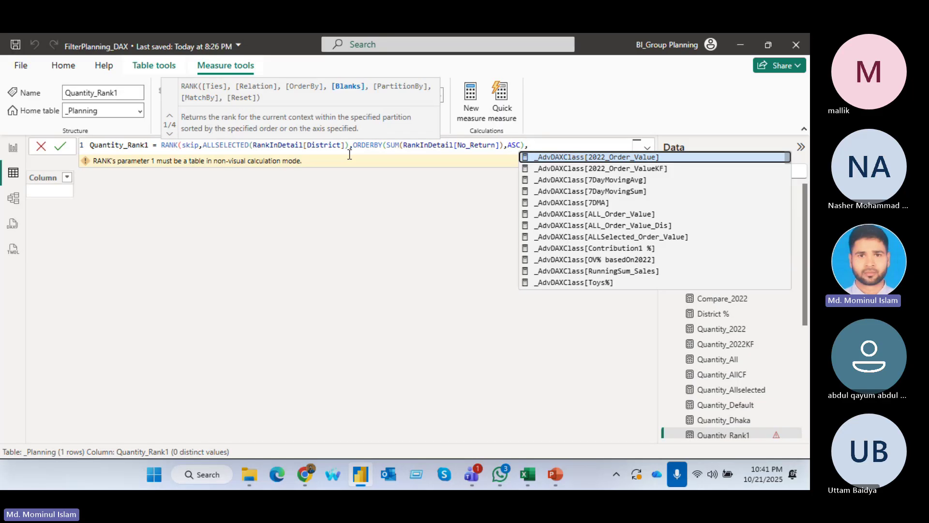
{"action": "type", "text": "f"}
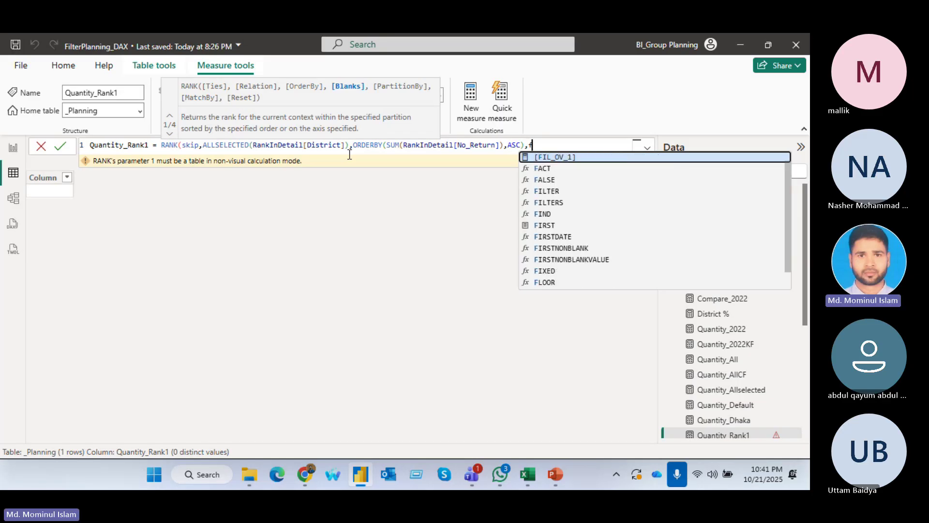
{"action": "type", "text": "ir"}
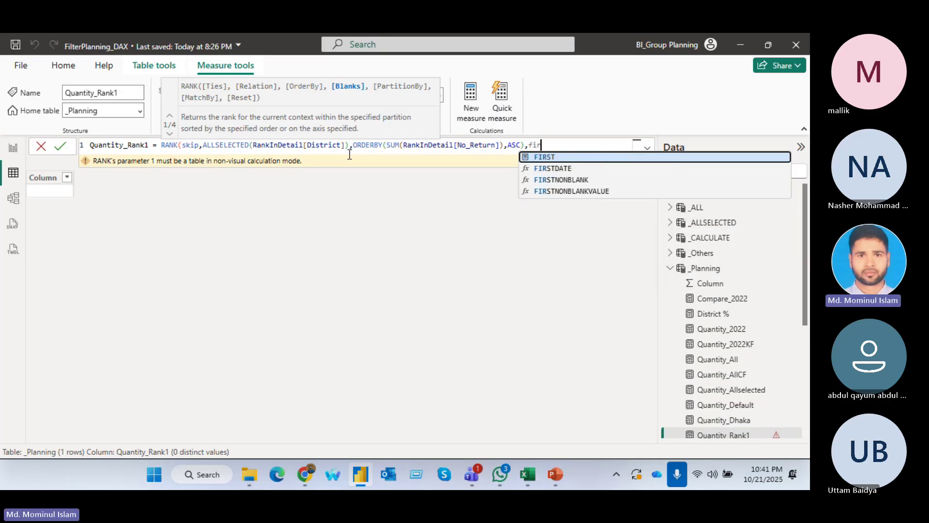
{"action": "key", "text": "BackSpace"}
{"action": "key", "text": "BackSpace"}
{"action": "key", "text": "BackSpace"}
{"action": "type", "text": "last"}
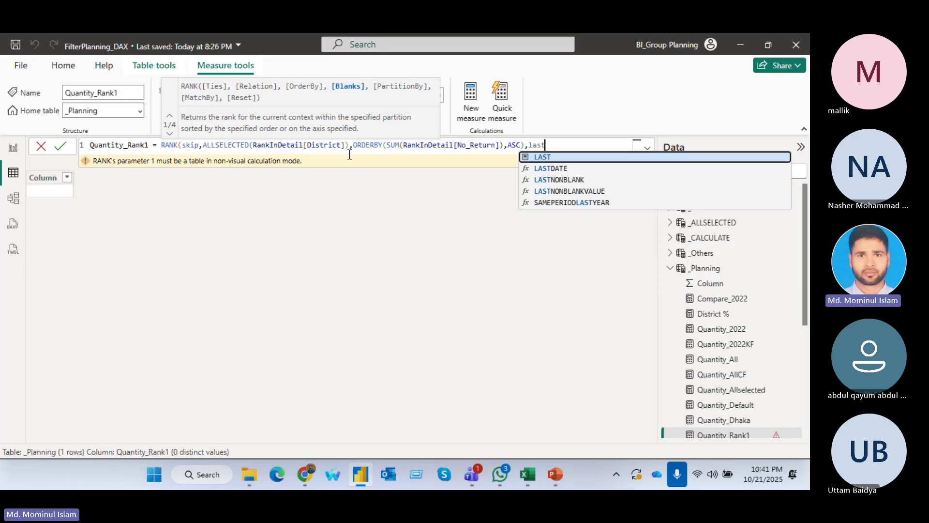
{"action": "key", "text": "BackSpace"}
{"action": "key", "text": "BackSpace"}
{"action": "key", "text": "BackSpace"}
{"action": "key", "text": "BackSpace"}
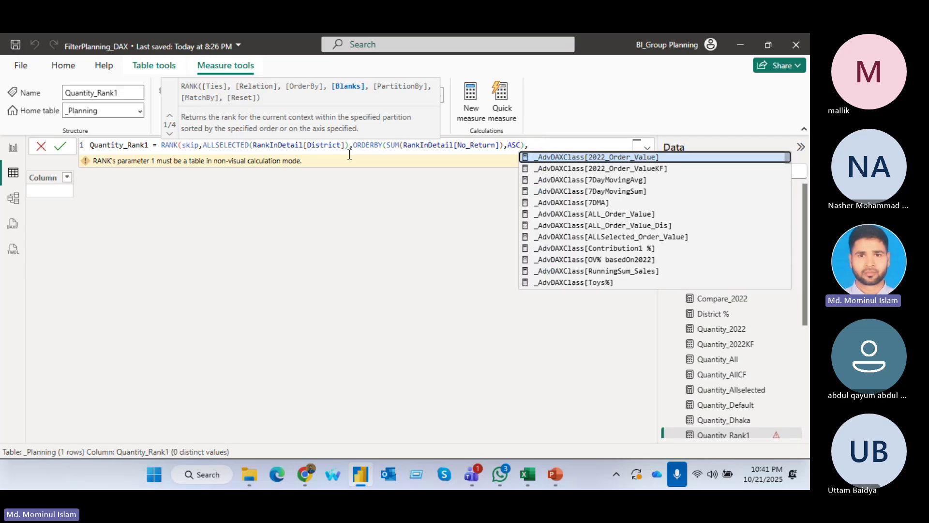
{"action": "type", "text": "defa"}
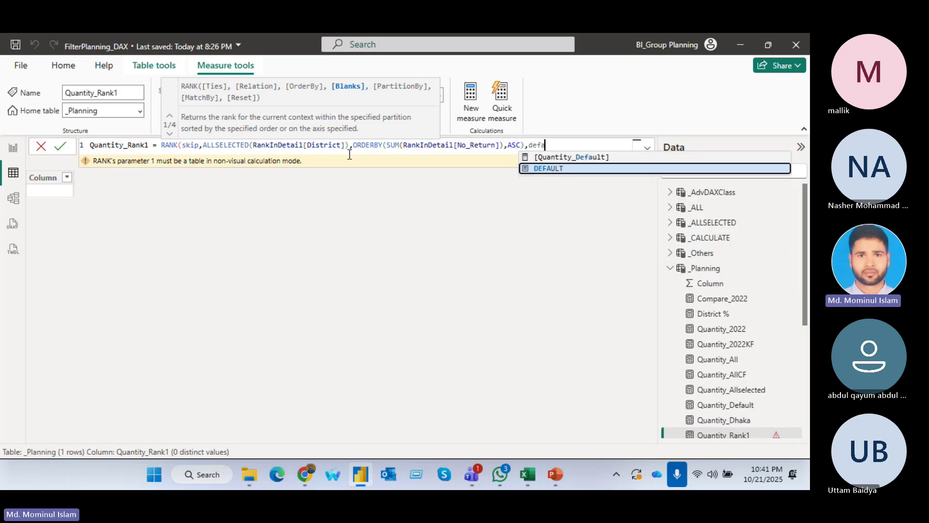
{"action": "key", "text": "BackSpace"}
{"action": "key", "text": "BackSpace"}
{"action": "key", "text": "BackSpace"}
{"action": "key", "text": "BackSpace"}
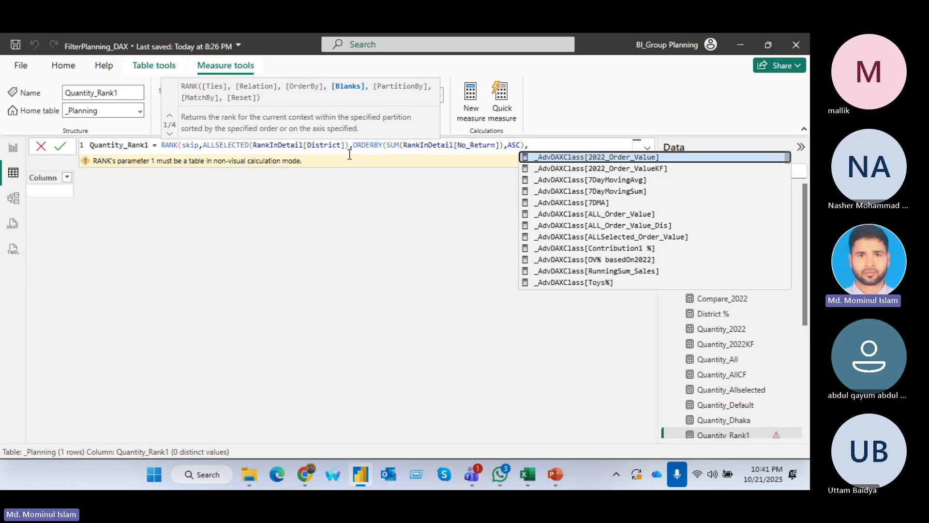
{"action": "key", "text": "BackSpace"}
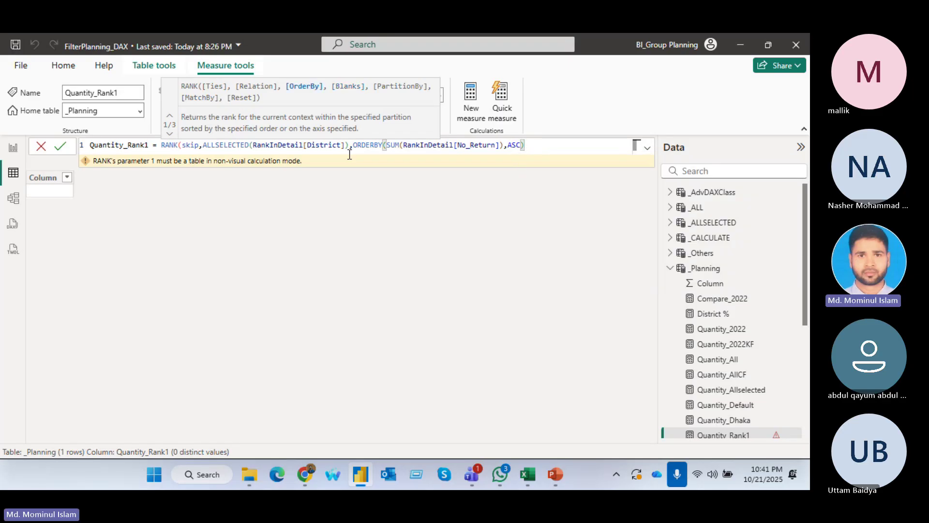
Step: Close and commit the Quantity_Rank1 RANK formula, and add the measure to the district table on the Rank report page
{"action": "type", "text": ")"}
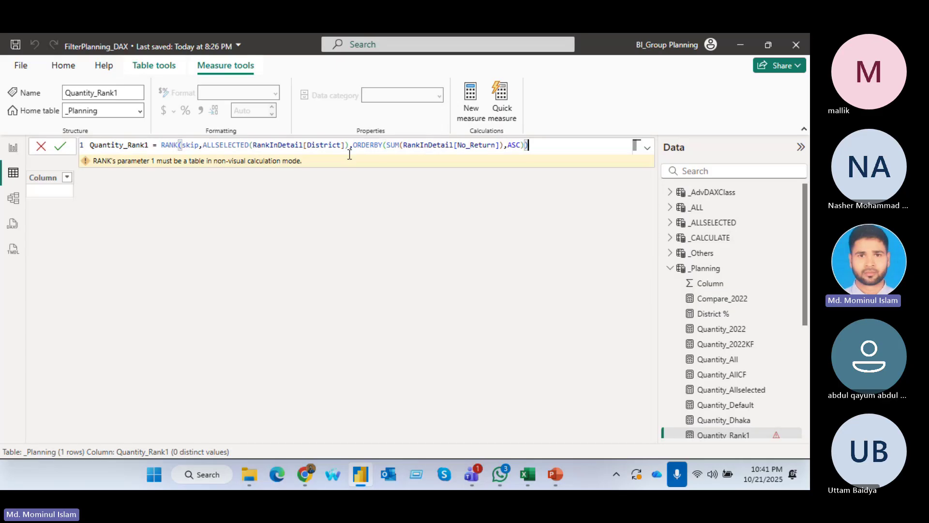
{"action": "key", "text": "Return"}
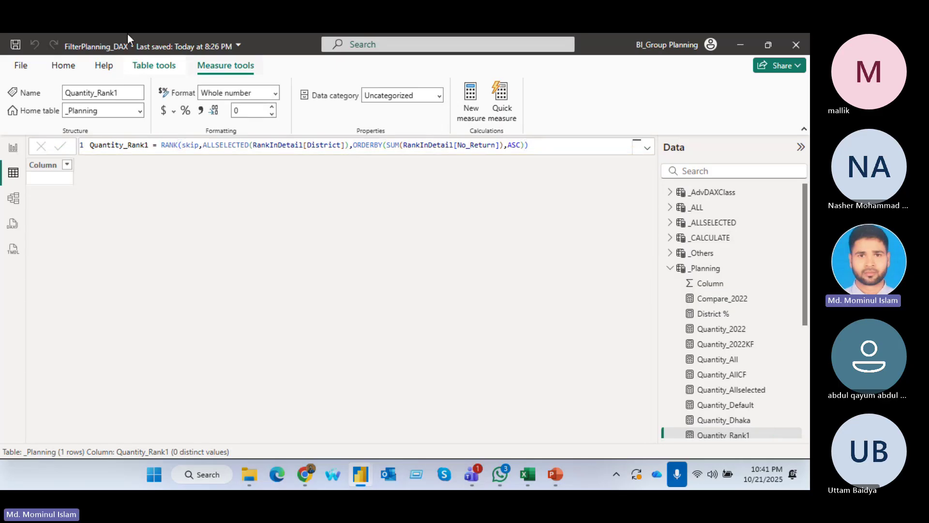
{"action": "left_click", "coordinate": [13, 150]}
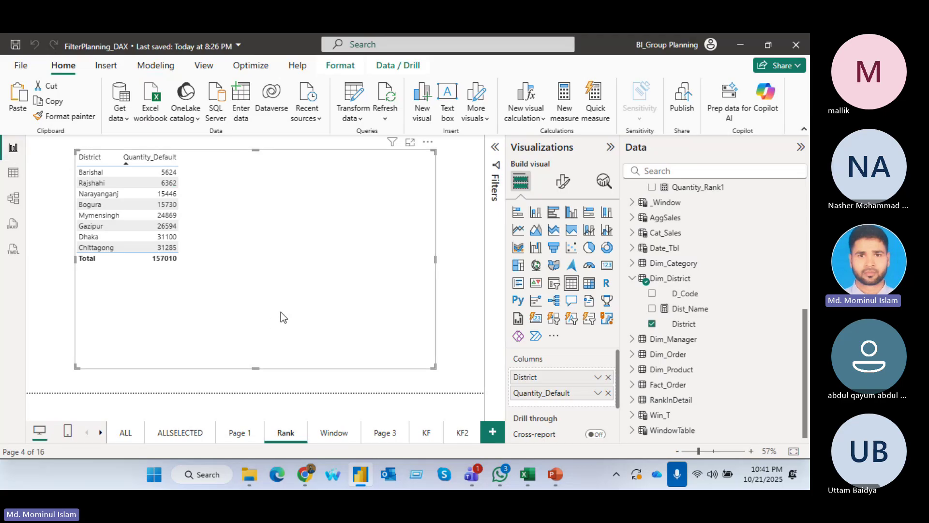
{"action": "scroll", "coordinate": [697, 293], "scroll_direction": "up", "scroll_amount": 4}
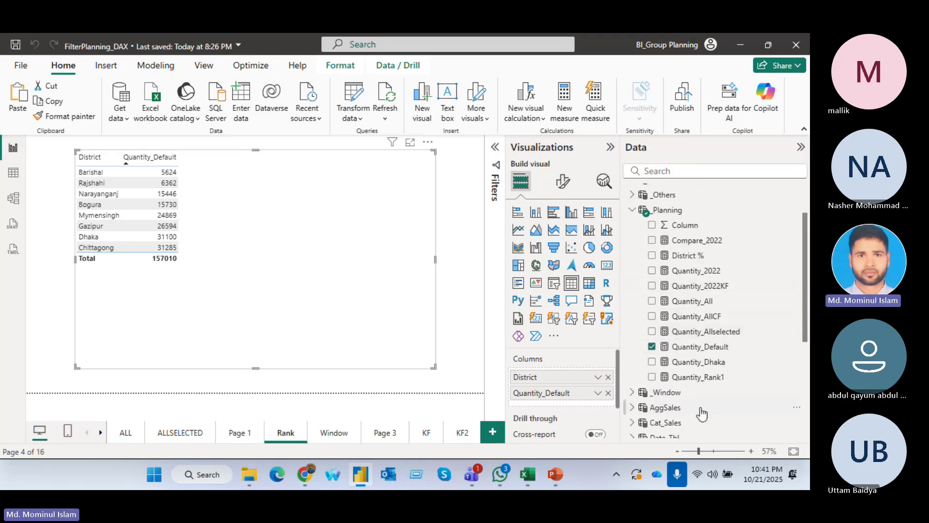
{"action": "left_click", "coordinate": [652, 377]}
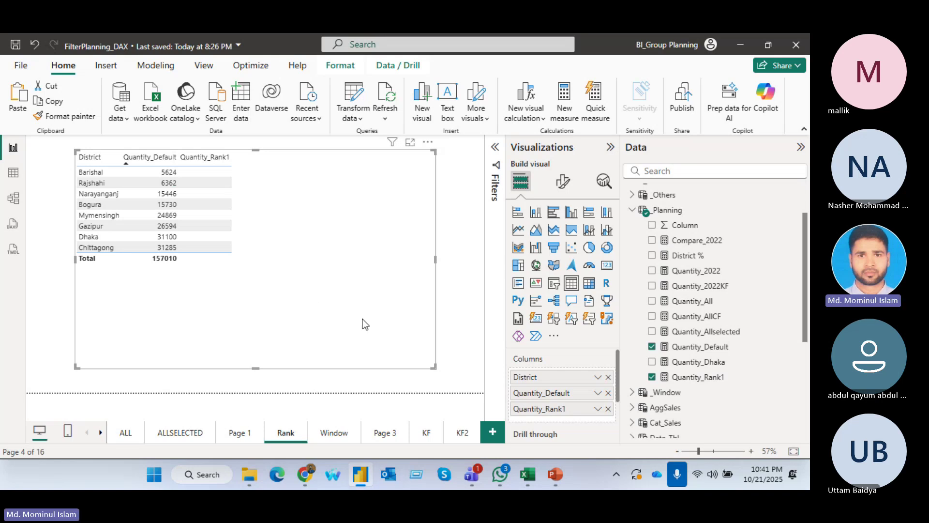
Step: Replace the Dim_District District and Quantity_Default columns in the table with the District field from RankInDetail, placed before Quantity_Rank1
{"action": "scroll", "coordinate": [674, 341], "scroll_direction": "down", "scroll_amount": 4}
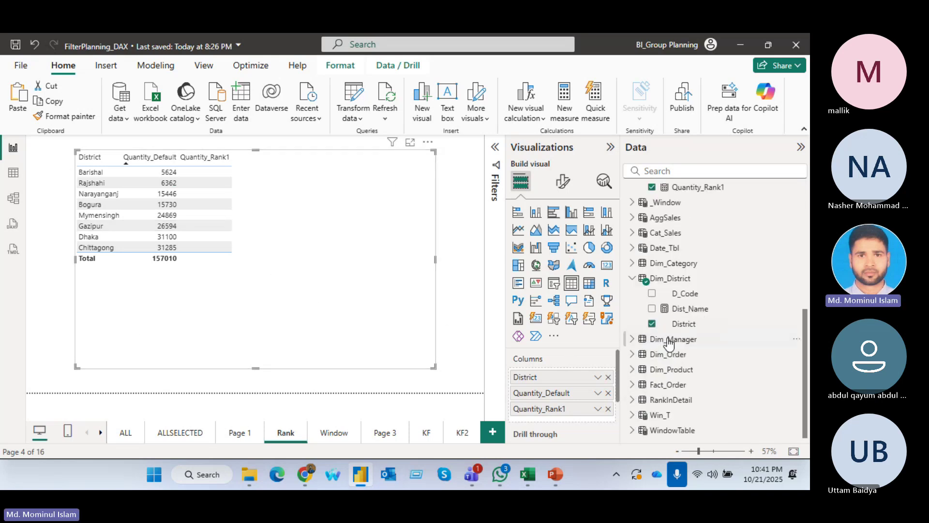
{"action": "left_click", "coordinate": [608, 377]}
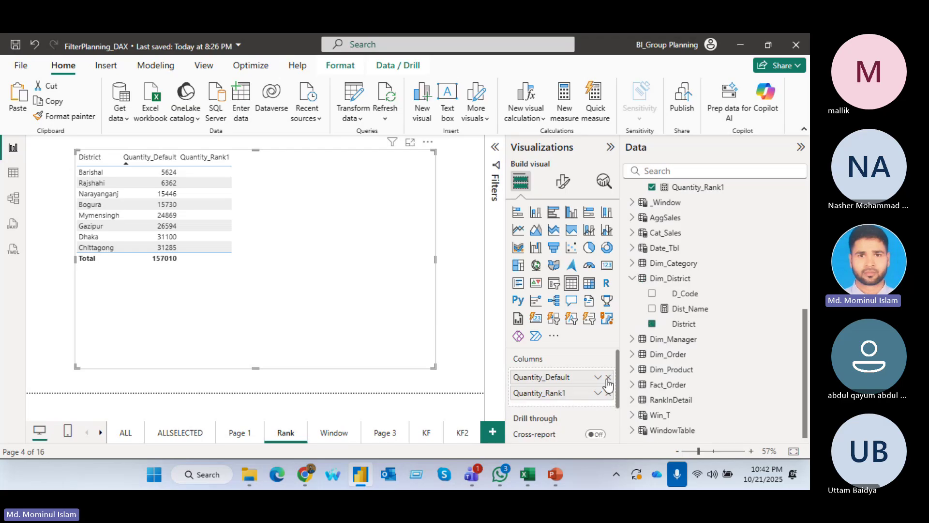
{"action": "left_click", "coordinate": [608, 377]}
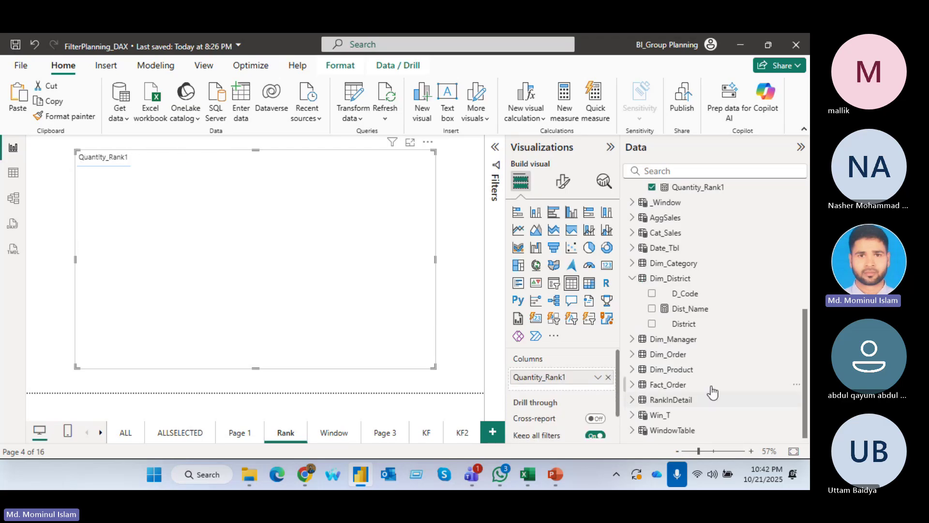
{"action": "left_click", "coordinate": [632, 400]}
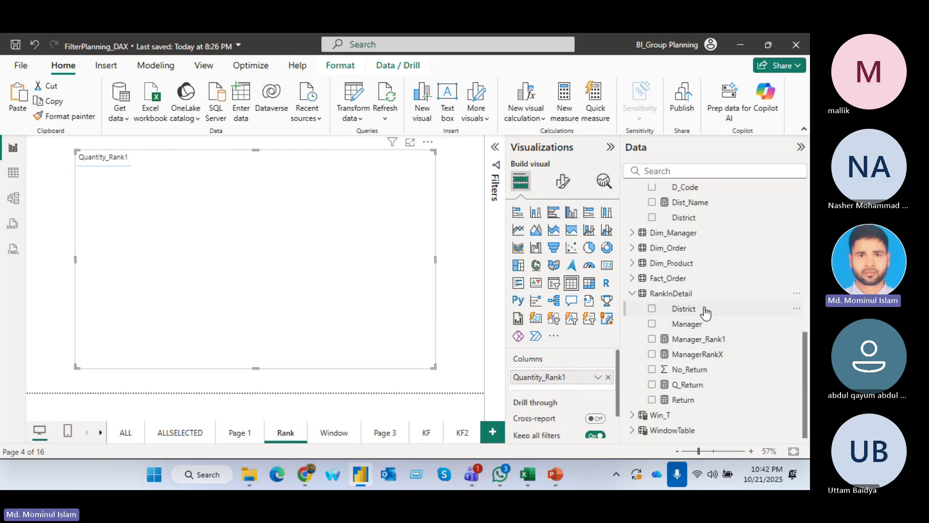
{"action": "left_click_drag", "start_coordinate": [683, 309], "coordinate": [614, 363]}
{"action": "left_click_drag", "start_coordinate": [684, 309], "coordinate": [577, 377]}
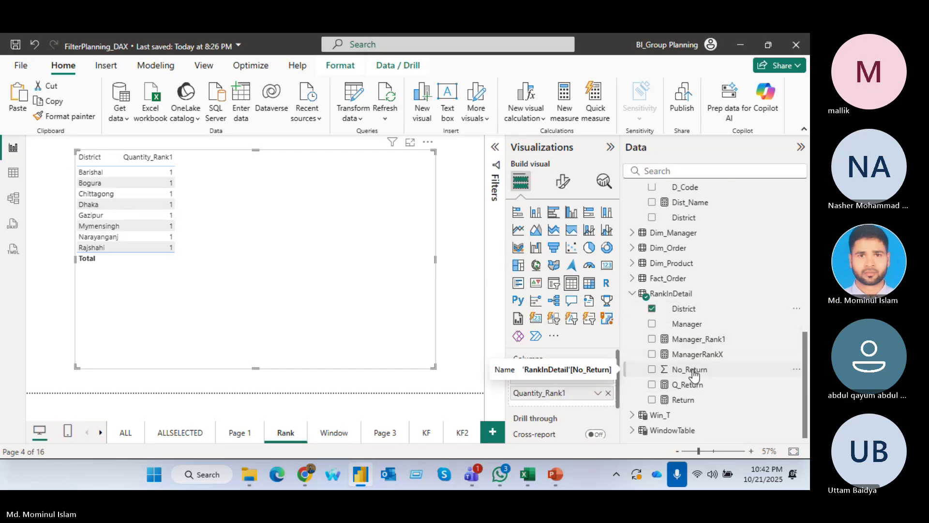
{"action": "left_click_drag", "start_coordinate": [695, 374], "coordinate": [692, 400]}
{"action": "left_click_drag", "start_coordinate": [692, 399], "coordinate": [584, 391]}
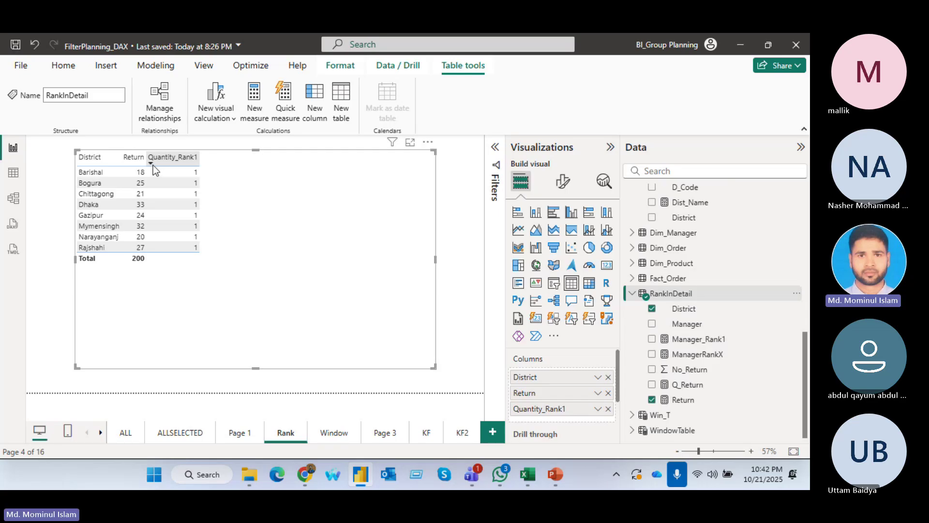
{"action": "left_click", "coordinate": [651, 399]}
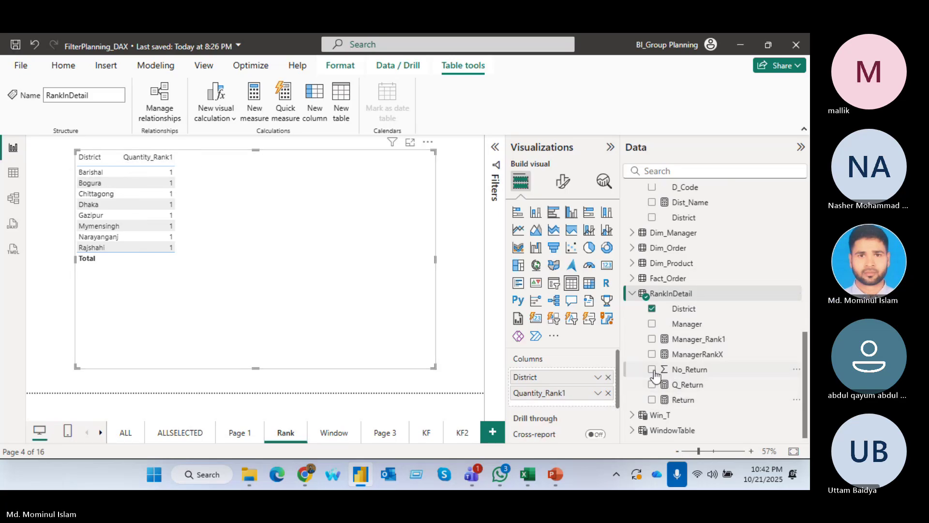
Step: Add No_Return from RankInDetail to the table between District and Quantity_Rank1
{"action": "left_click_drag", "start_coordinate": [707, 370], "coordinate": [605, 386]}
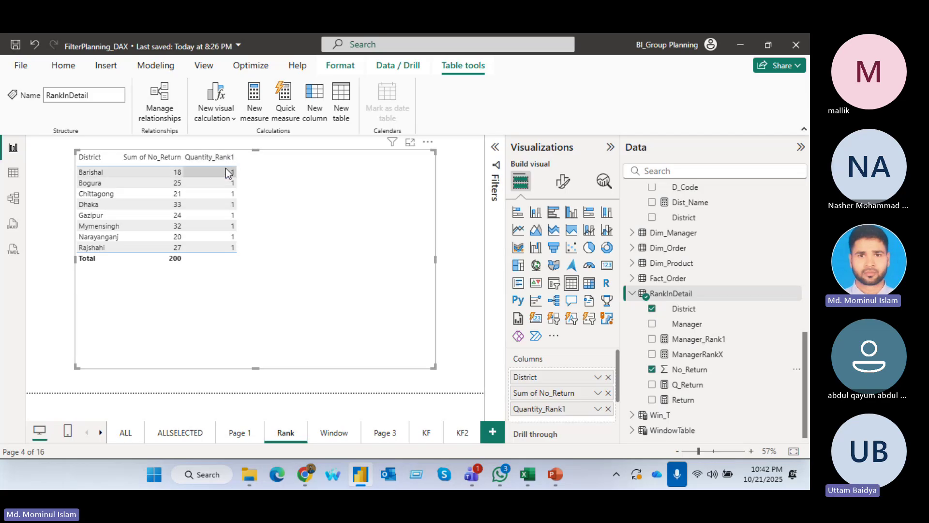
Step: Compare the formula of the Manager_Rank1 measure with that of Quantity_Rank1
{"action": "left_click", "coordinate": [704, 339]}
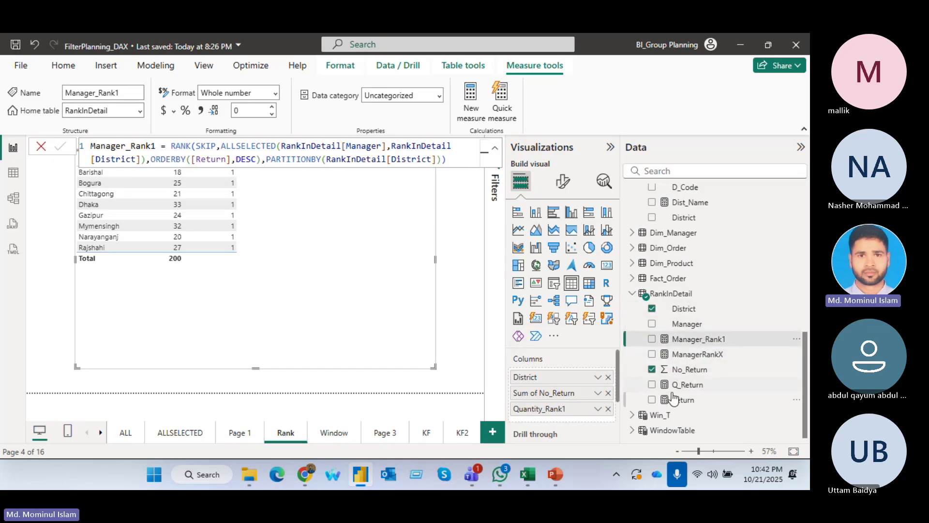
{"action": "scroll", "coordinate": [728, 312], "scroll_direction": "up", "scroll_amount": 10}
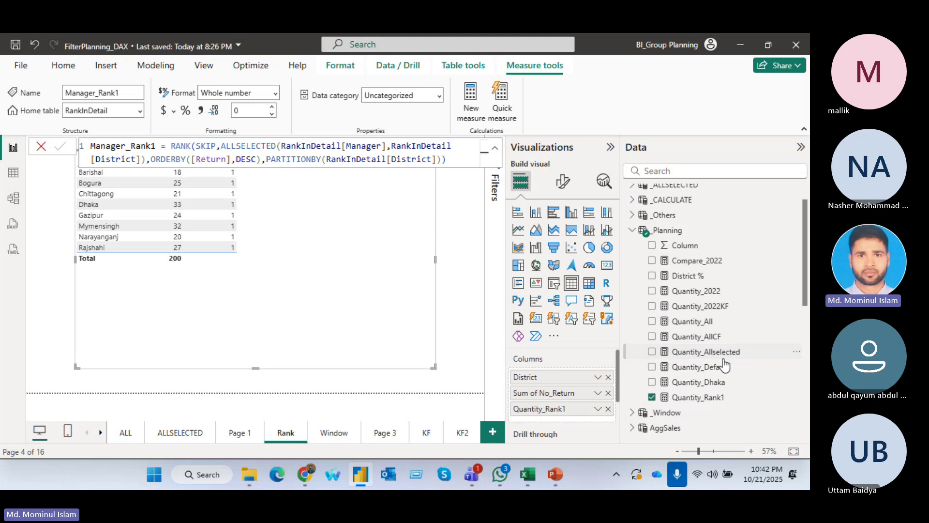
{"action": "left_click", "coordinate": [702, 398]}
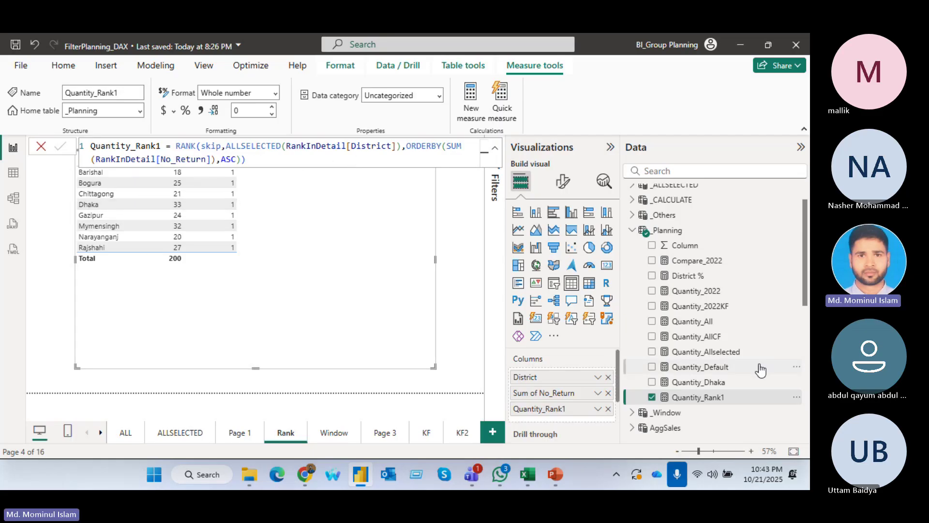
{"action": "scroll", "coordinate": [745, 351], "scroll_direction": "down", "scroll_amount": 3}
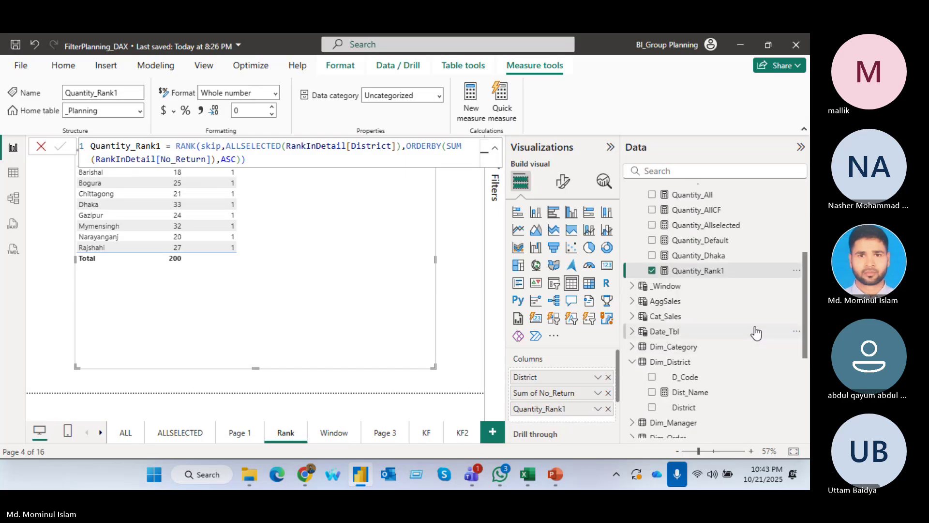
{"action": "scroll", "coordinate": [741, 322], "scroll_direction": "down", "scroll_amount": 4}
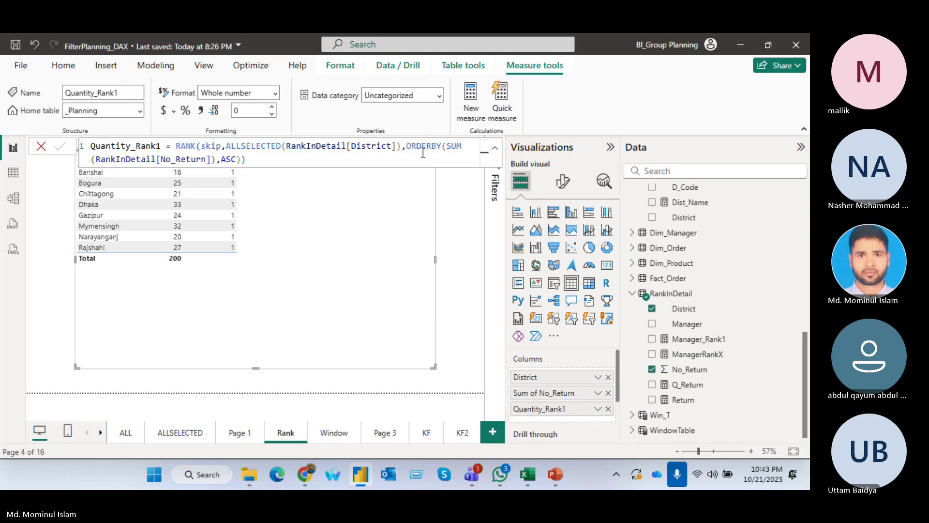
Step: Delete the SUM-based ORDERBY clause from the Quantity_Rank1 formula and insert an empty ORDERBY function in its place
{"action": "left_click_drag", "start_coordinate": [246, 160], "coordinate": [406, 146]}
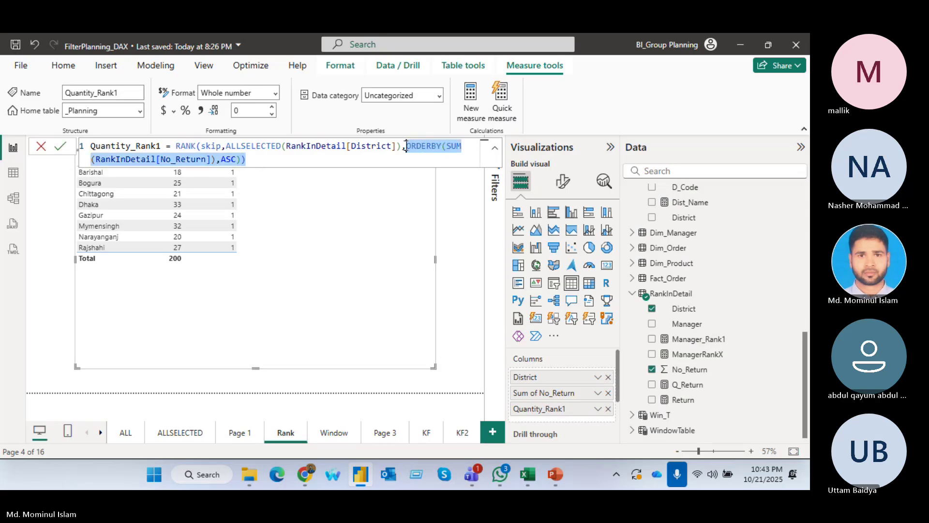
{"action": "key", "text": "BackSpace"}
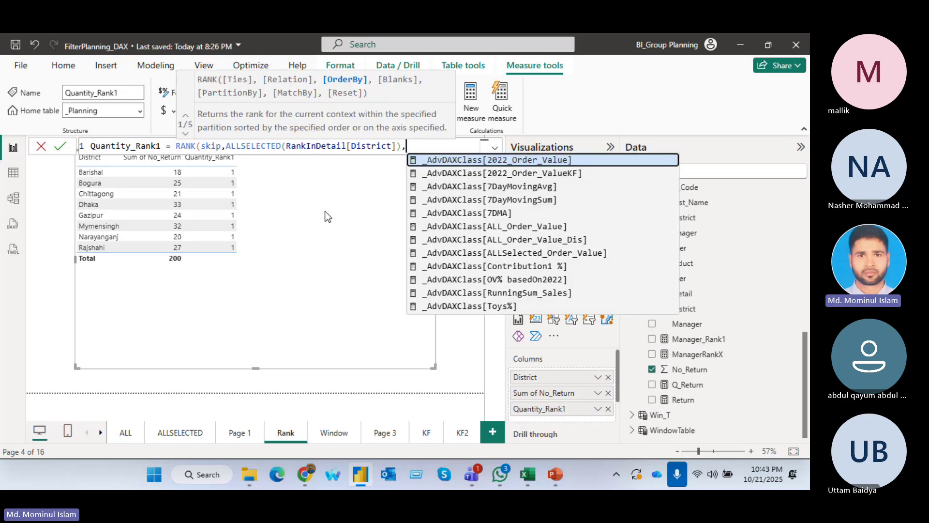
{"action": "type", "text": "order"}
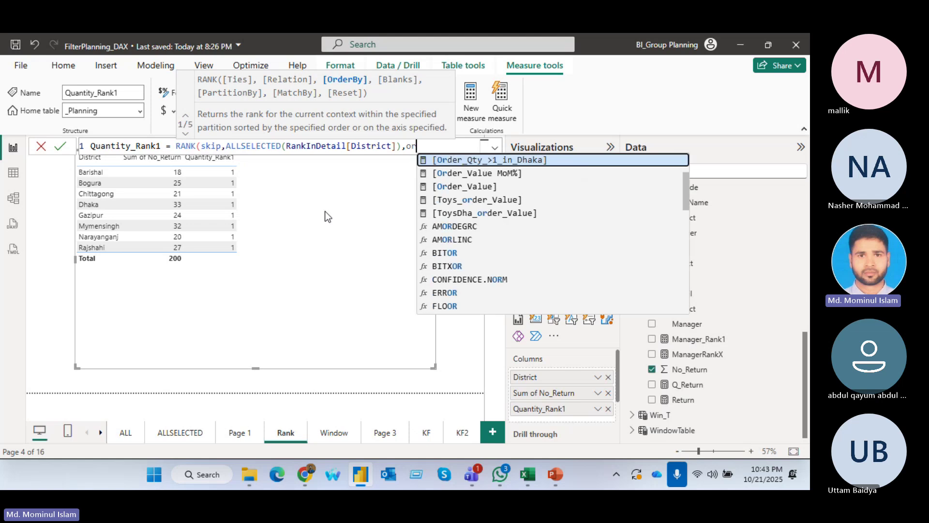
{"action": "key", "text": "Down"}
{"action": "key", "text": "Down"}
{"action": "key", "text": "Down"}
{"action": "key", "text": "Down"}
{"action": "key", "text": "Down"}
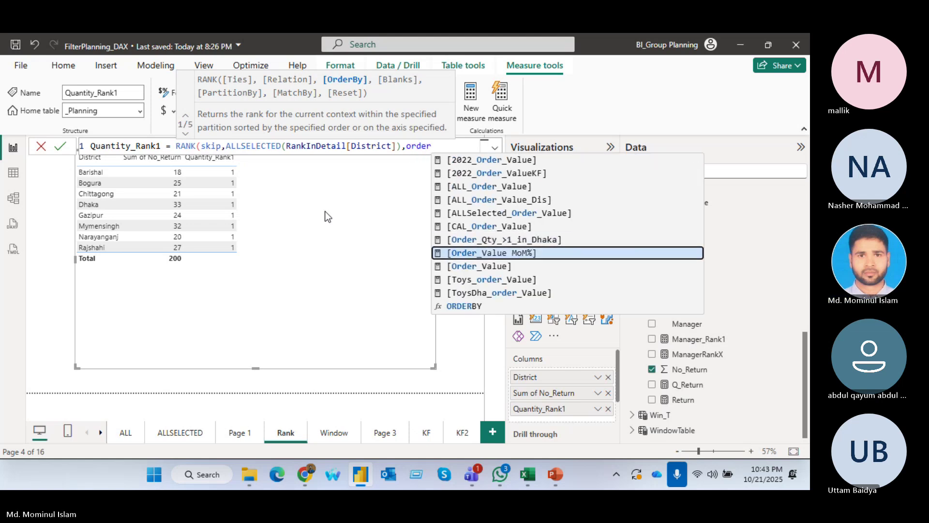
{"action": "key", "text": "Tab"}
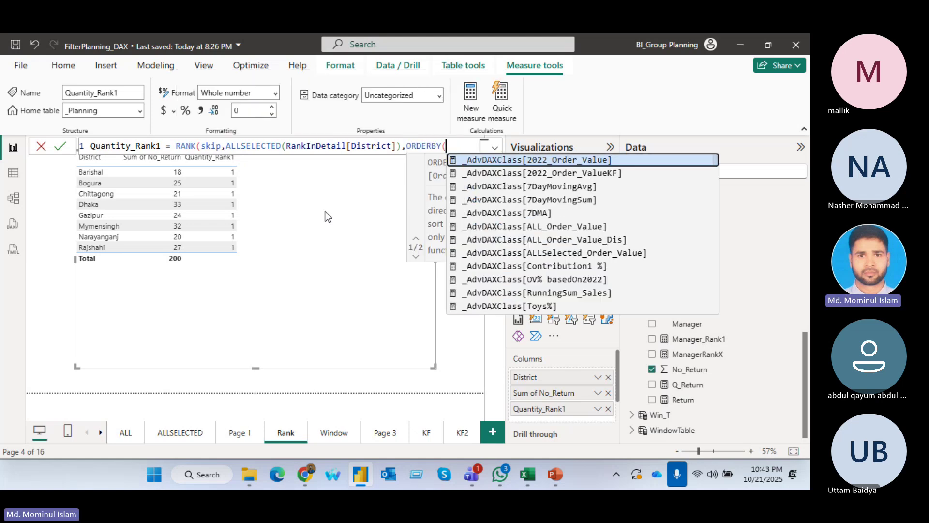
Step: Complete the ORDERBY function in the Quantity_Rank1 formula with [Return] and ASC, and commit the measure
{"action": "type", "text": "re"}
{"action": "key", "text": "Tab"}
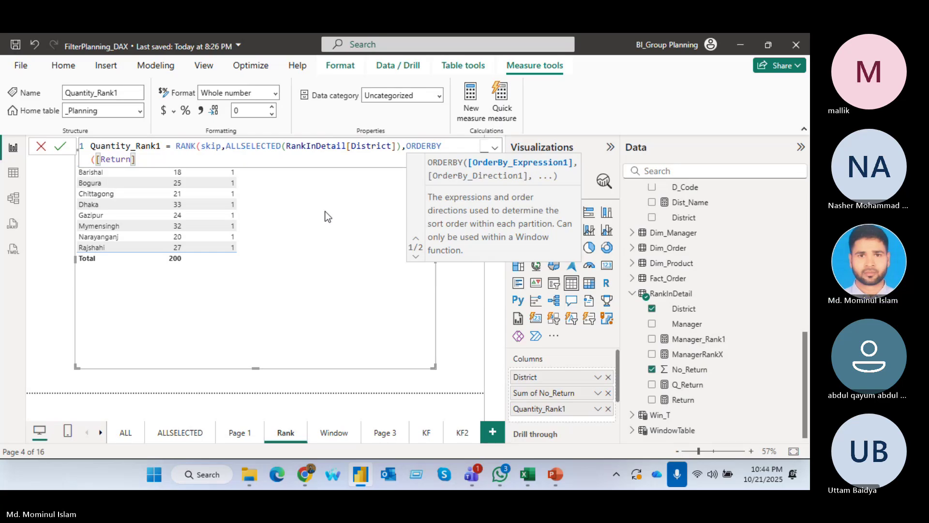
{"action": "type", "text": ",Asc"}
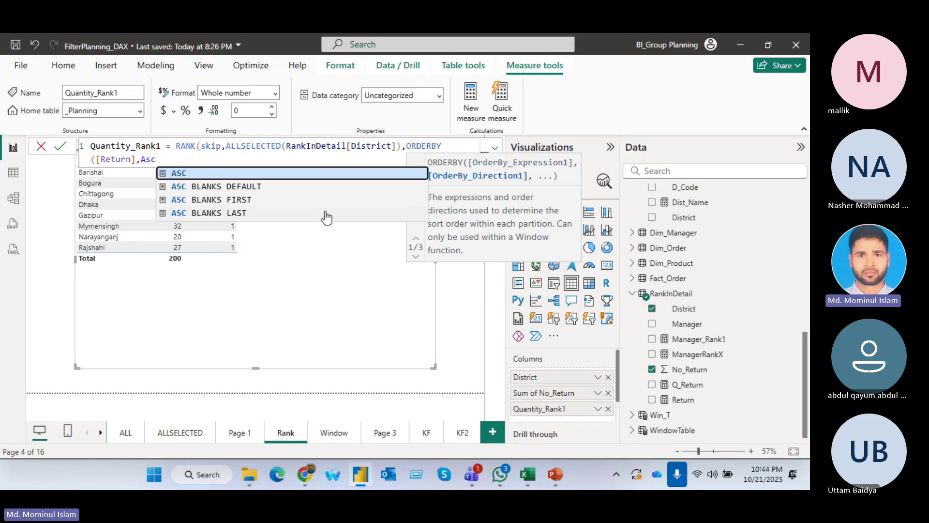
{"action": "key", "text": "Tab"}
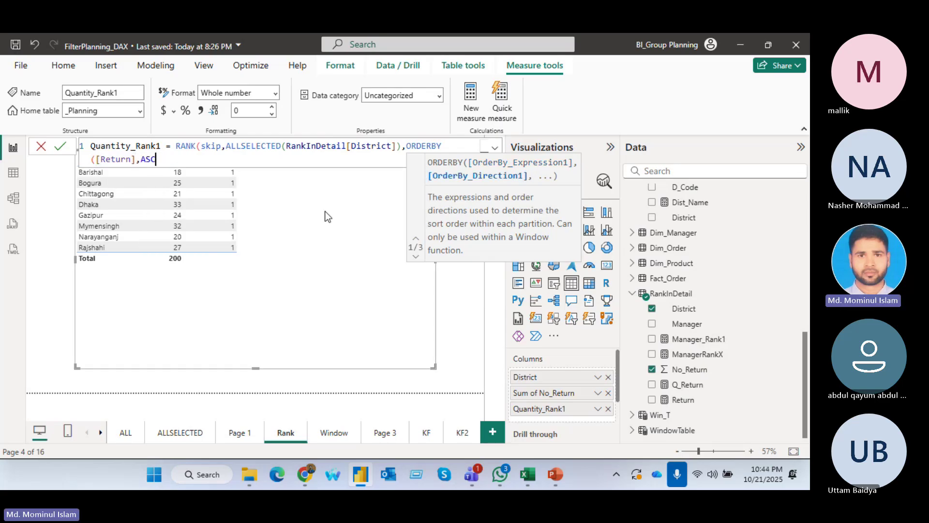
{"action": "type", "text": "))"}
{"action": "key", "text": "Return"}
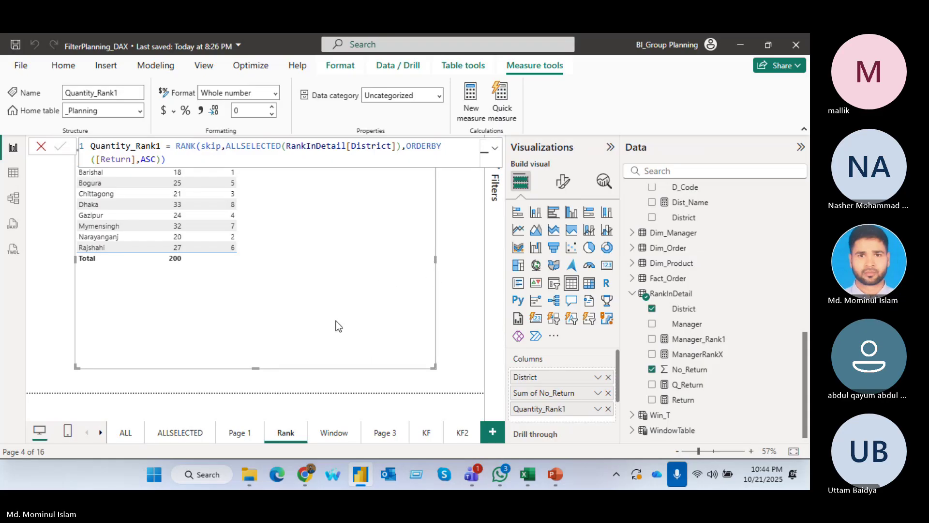
{"action": "left_click", "coordinate": [445, 282]}
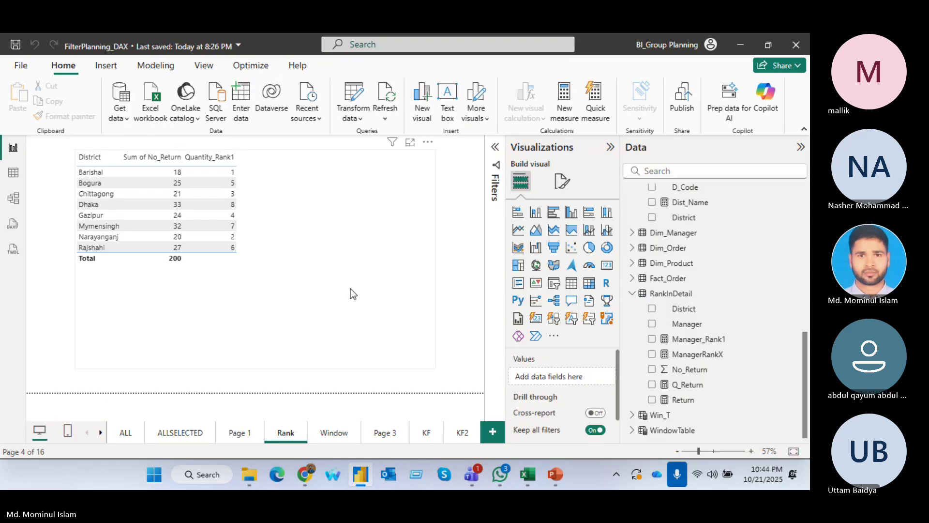
Step: Sort the district table by Sum of No_Return in ascending order
{"action": "left_click", "coordinate": [326, 279]}
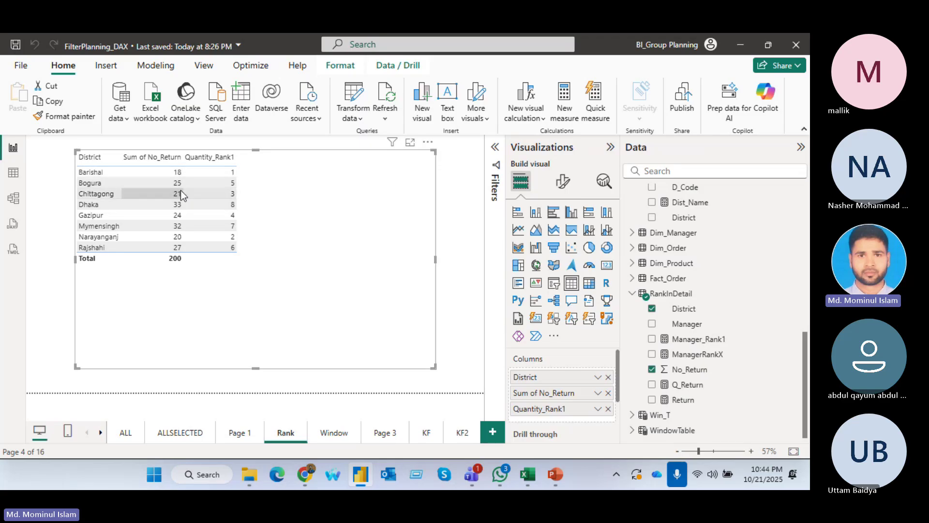
{"action": "left_click", "coordinate": [124, 164]}
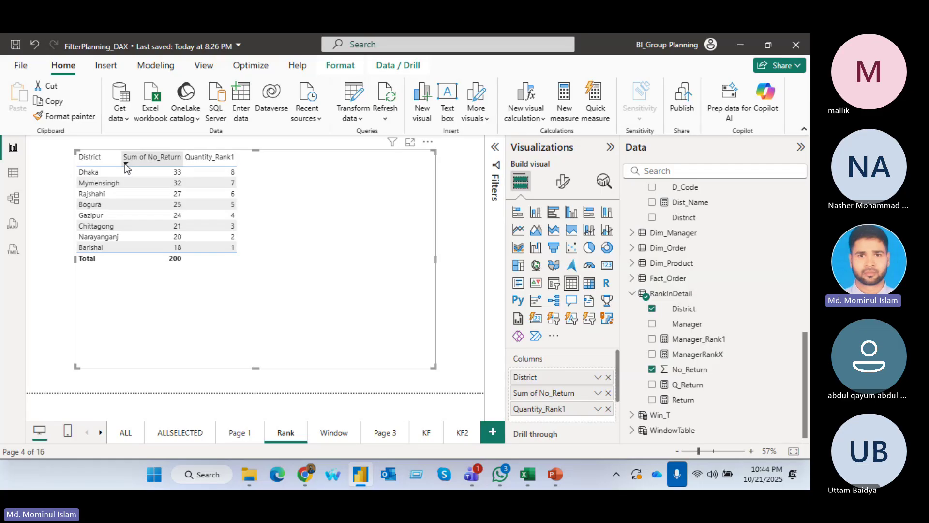
{"action": "left_click", "coordinate": [124, 164]}
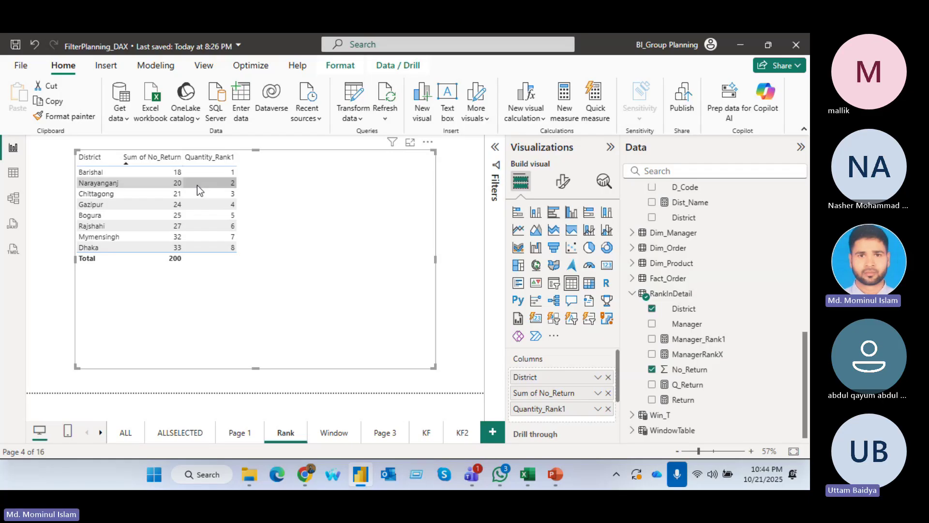
Step: Change the ORDERBY direction in the Quantity_Rank1 measure to DESC and commit the formula
{"action": "scroll", "coordinate": [709, 346], "scroll_direction": "up", "scroll_amount": 5}
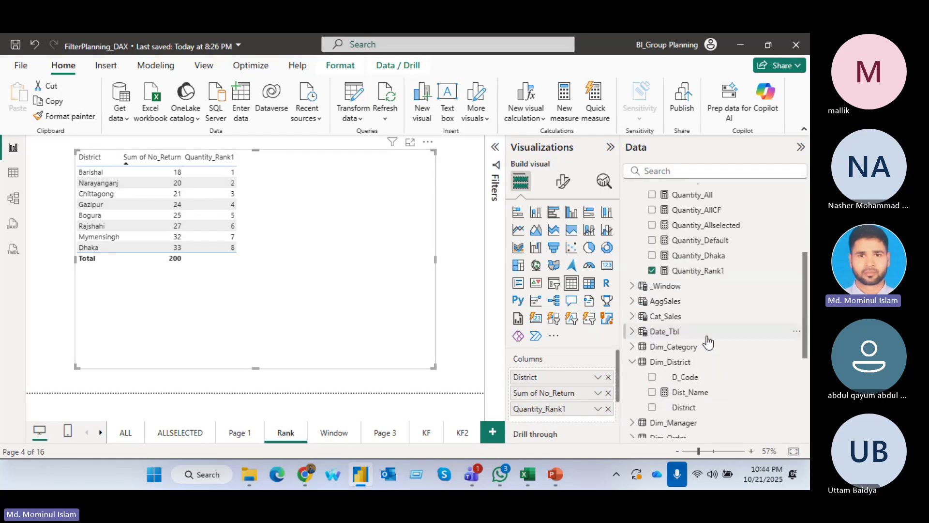
{"action": "left_click", "coordinate": [696, 286]}
{"action": "left_click", "coordinate": [697, 270]}
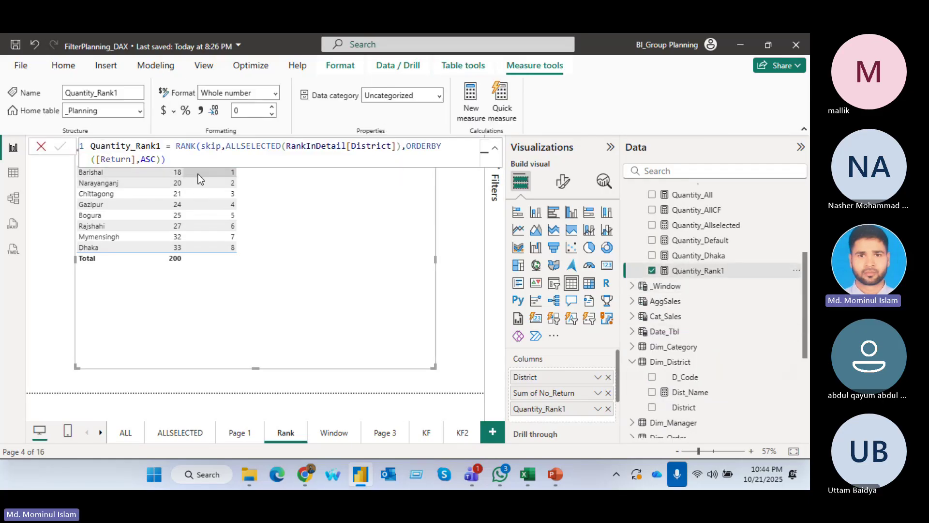
{"action": "double_click", "coordinate": [145, 159]}
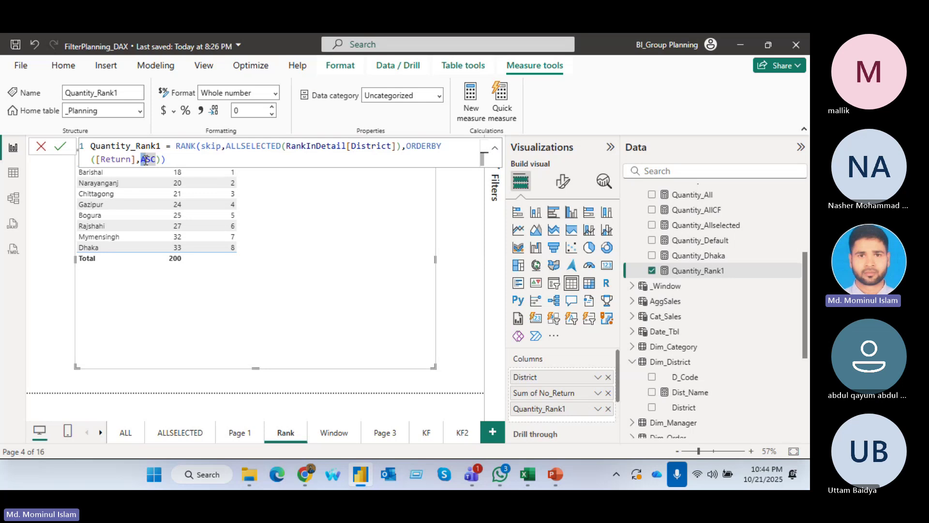
{"action": "type", "text": "DESC"}
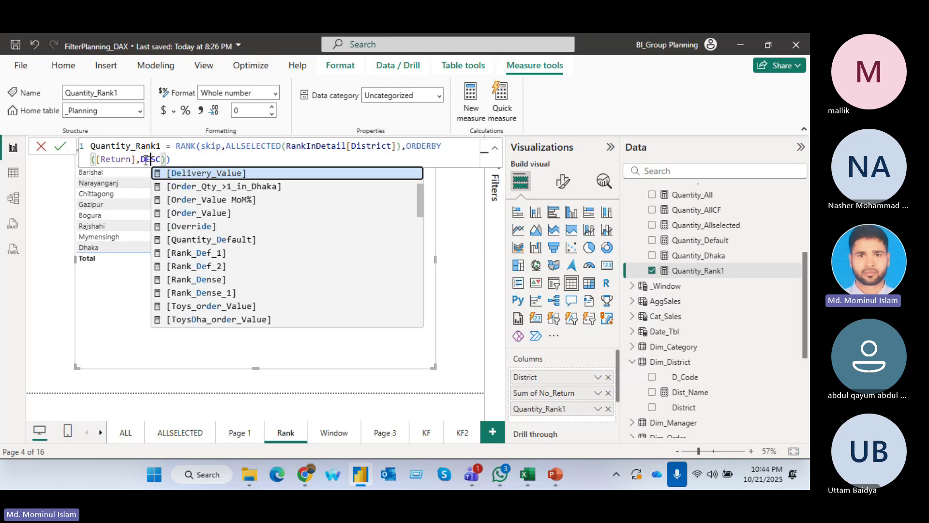
{"action": "left_click", "coordinate": [196, 157]}
{"action": "key", "text": "Return"}
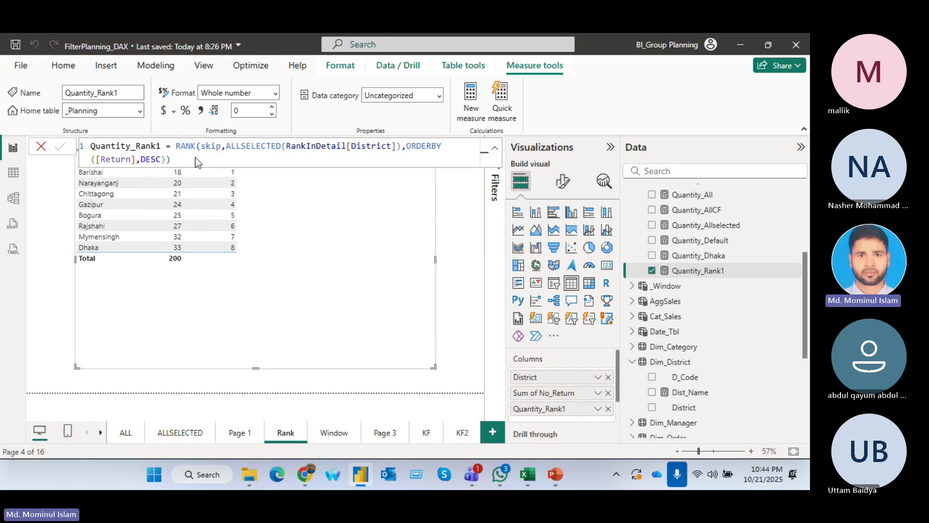
{"action": "left_click", "coordinate": [462, 297]}
Step: Shrink the table visual to fit its columns and rows, and move it slightly down and to the left on the page
{"action": "left_click", "coordinate": [328, 297]}
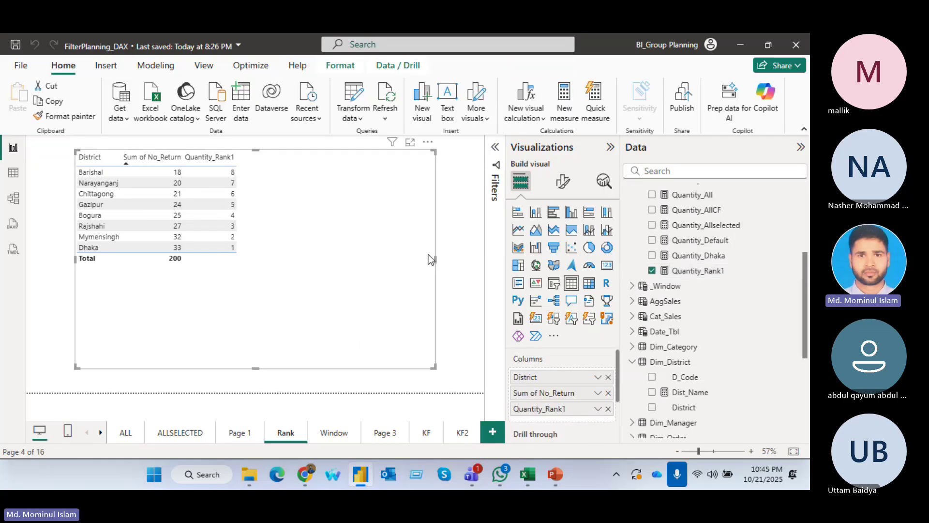
{"action": "left_click_drag", "start_coordinate": [435, 258], "coordinate": [254, 259]}
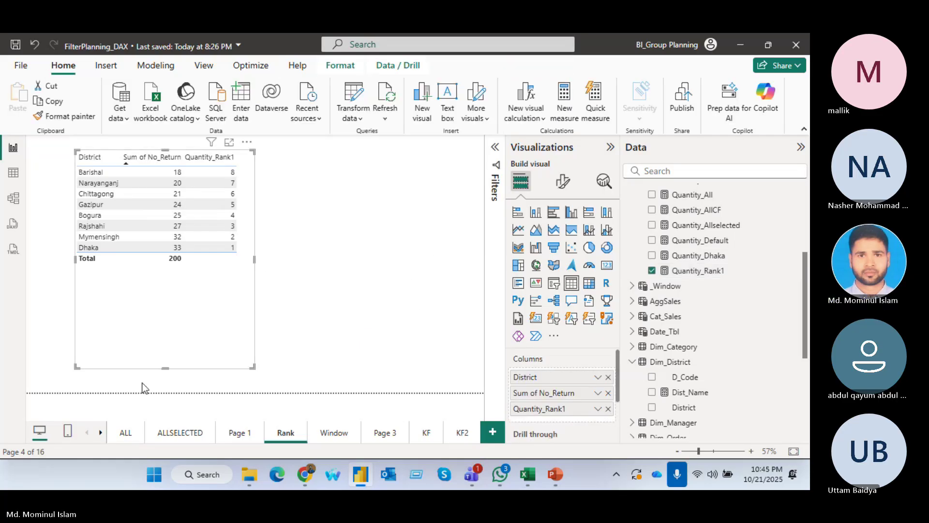
{"action": "left_click_drag", "start_coordinate": [165, 367], "coordinate": [186, 272]}
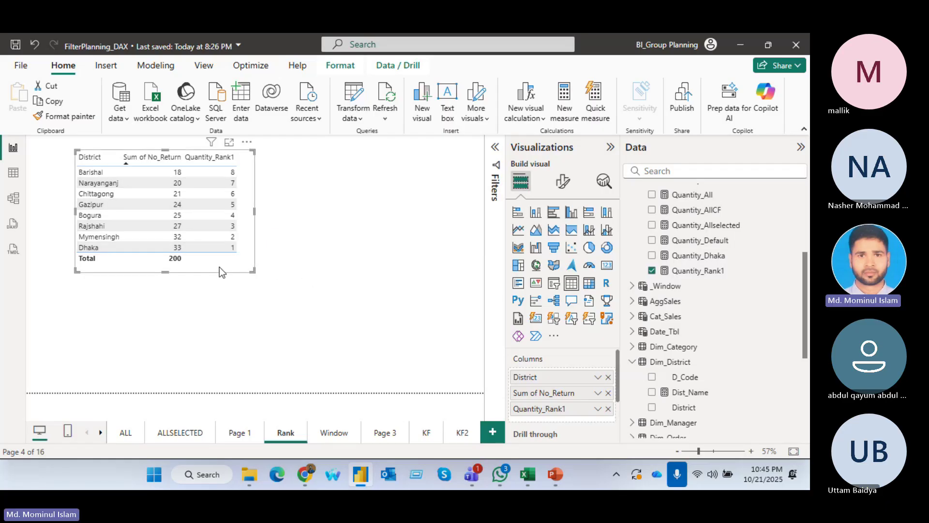
{"action": "left_click_drag", "start_coordinate": [220, 266], "coordinate": [189, 303]}
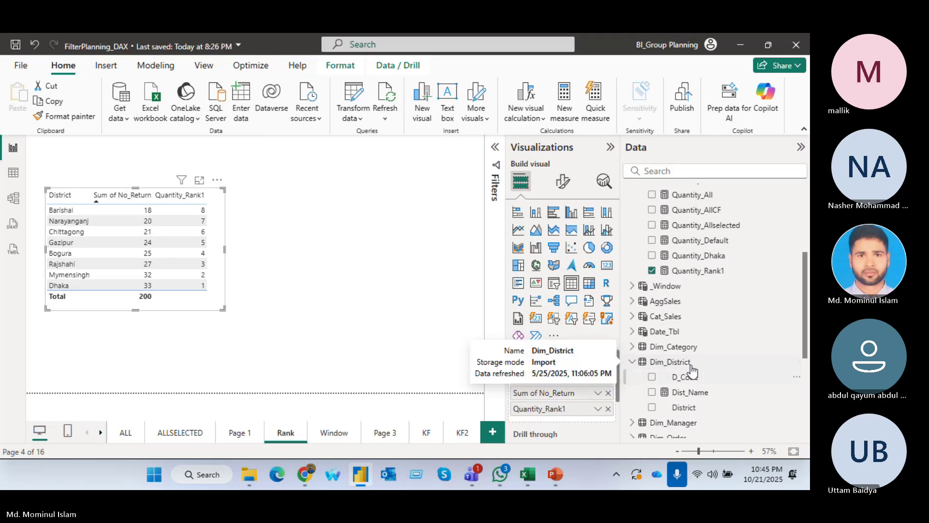
Step: Add Manager from RankInDetail to the table between District and Sum of No_Return, and enlarge the visual to show all columns
{"action": "scroll", "coordinate": [731, 358], "scroll_direction": "down", "scroll_amount": 5}
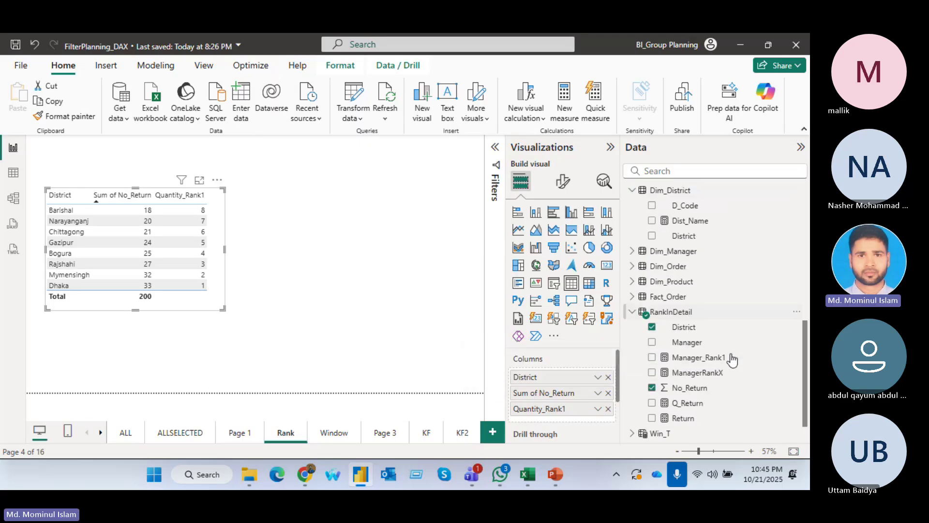
{"action": "scroll", "coordinate": [732, 359], "scroll_direction": "down", "scroll_amount": 1}
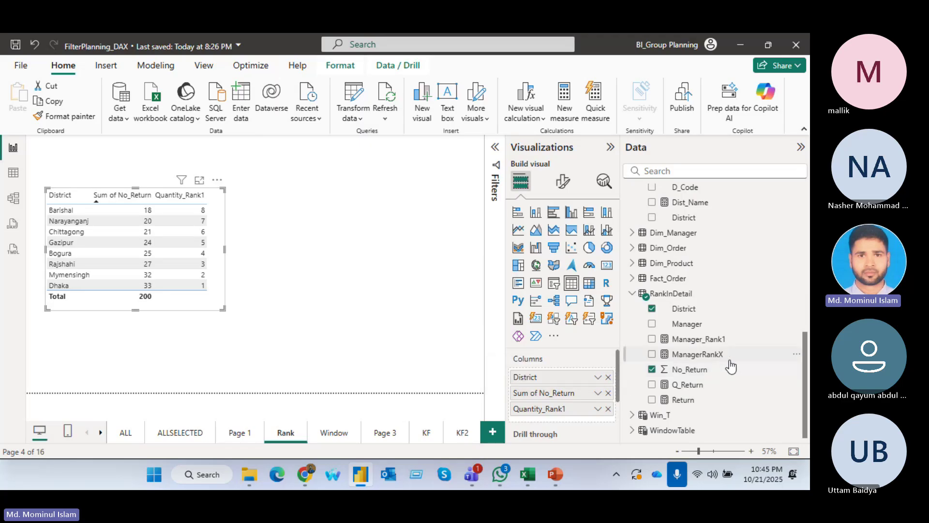
{"action": "left_click_drag", "start_coordinate": [678, 323], "coordinate": [577, 385]}
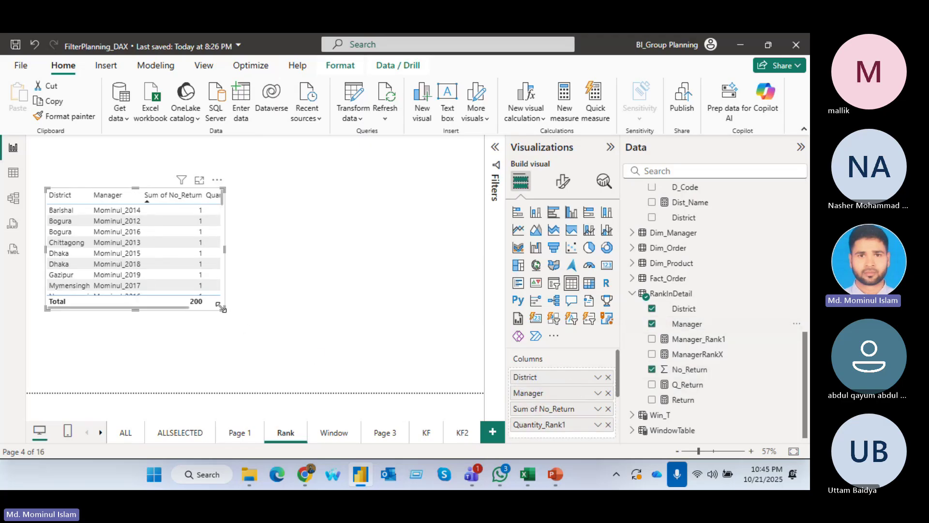
{"action": "left_click_drag", "start_coordinate": [224, 309], "coordinate": [380, 373]}
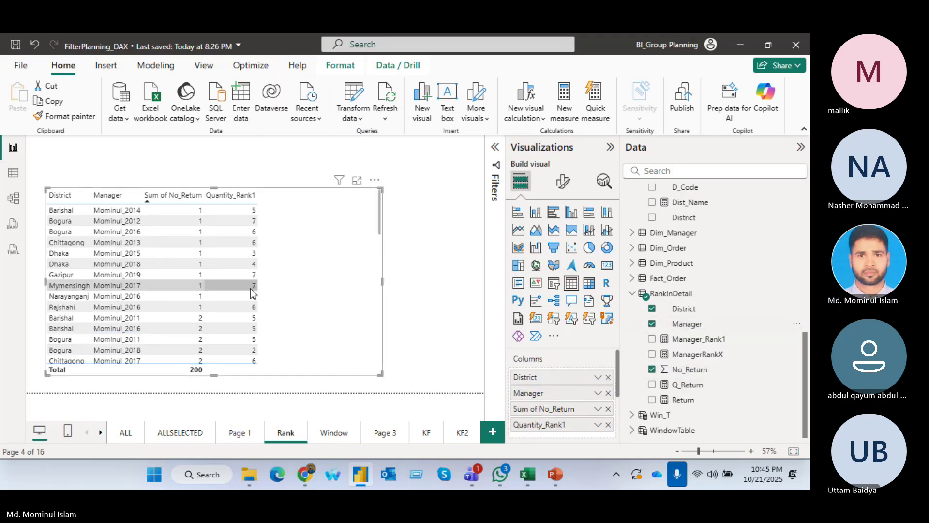
Step: Examine the Quantity_Rank1 values of the managers, sorting the table by District in ascending order to compare them within each district
{"action": "scroll", "coordinate": [191, 282], "scroll_direction": "down", "scroll_amount": 8}
{"action": "scroll", "coordinate": [172, 273], "scroll_direction": "up", "scroll_amount": 10}
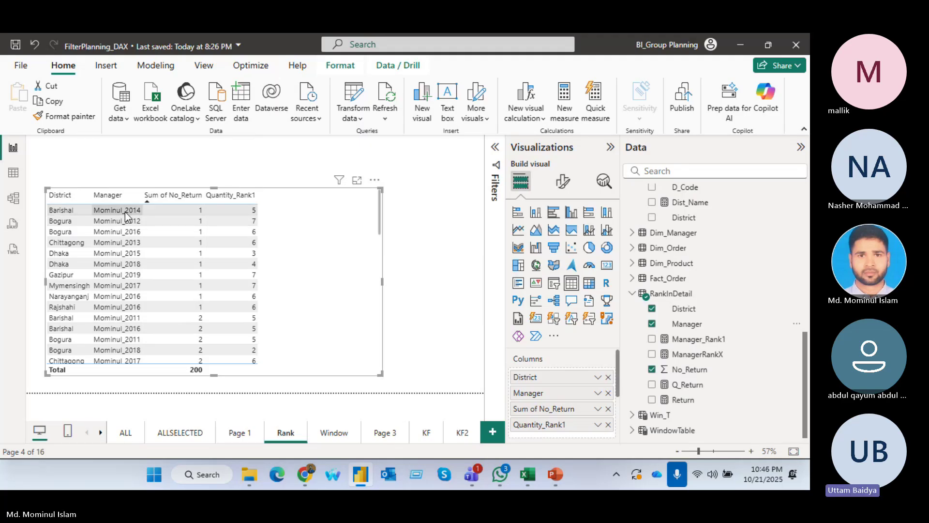
{"action": "scroll", "coordinate": [254, 317], "scroll_direction": "down", "scroll_amount": 10}
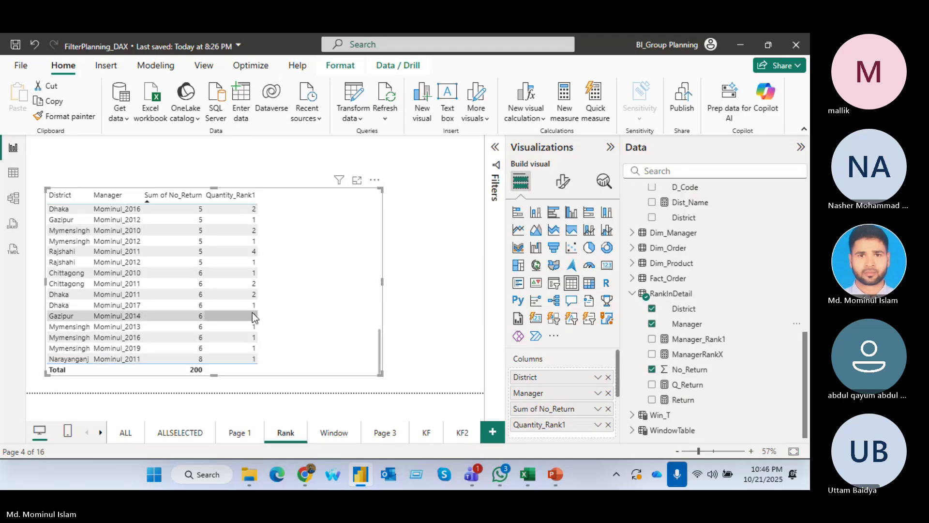
{"action": "scroll", "coordinate": [251, 314], "scroll_direction": "up", "scroll_amount": 10}
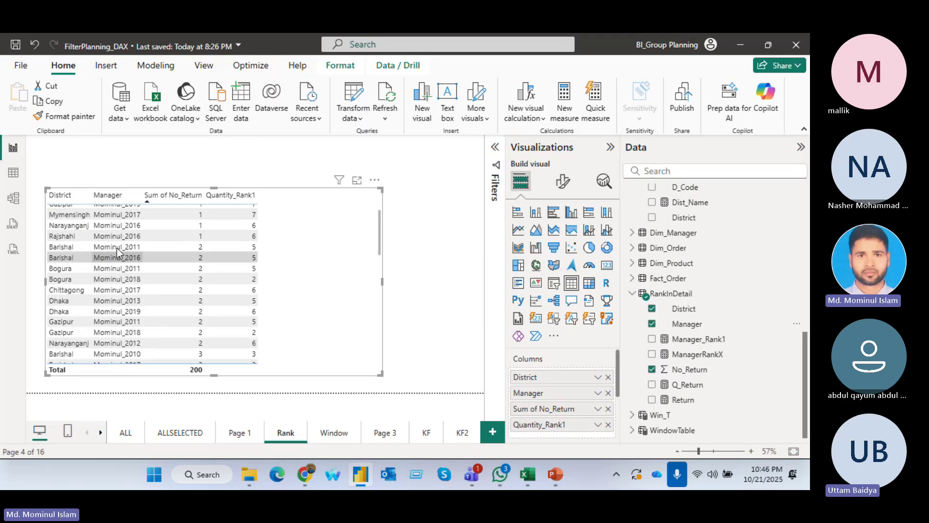
{"action": "scroll", "coordinate": [117, 251], "scroll_direction": "up", "scroll_amount": 3}
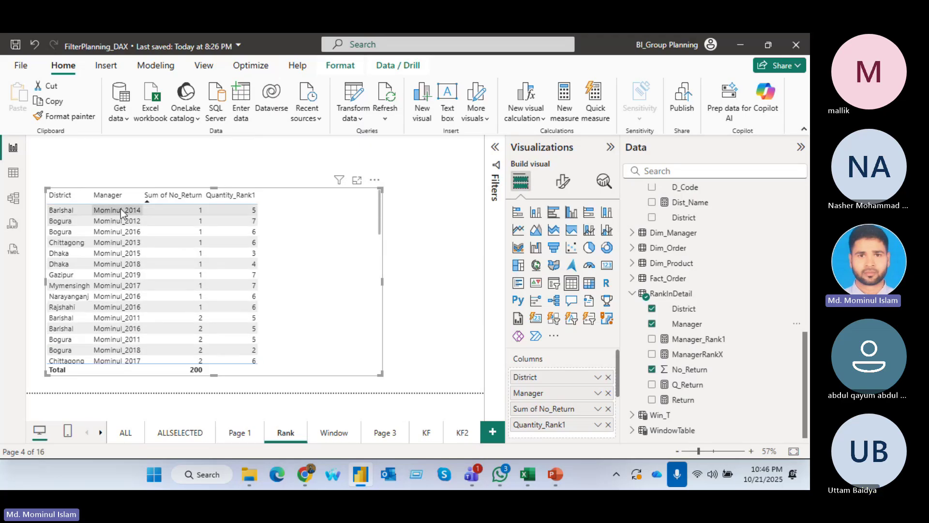
{"action": "left_click", "coordinate": [49, 200]}
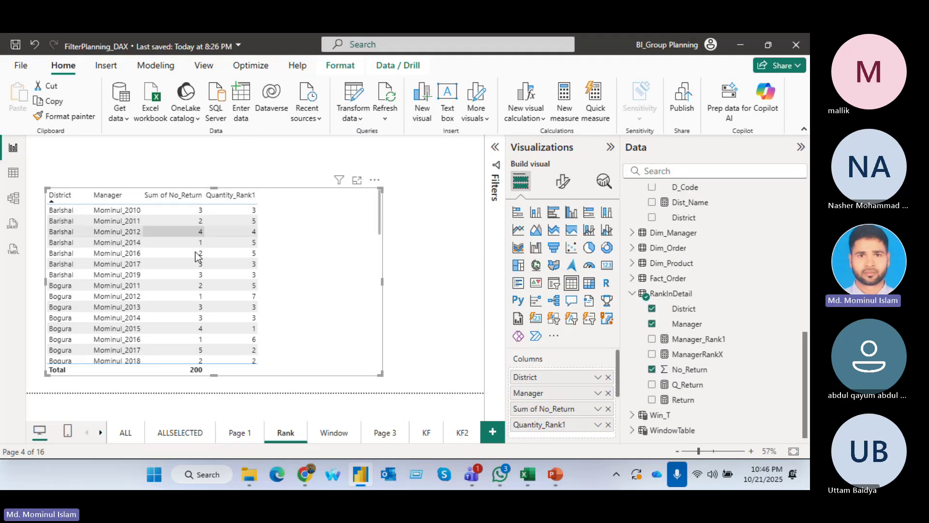
{"action": "scroll", "coordinate": [205, 282], "scroll_direction": "down", "scroll_amount": 10}
{"action": "scroll", "coordinate": [205, 283], "scroll_direction": "down", "scroll_amount": 5}
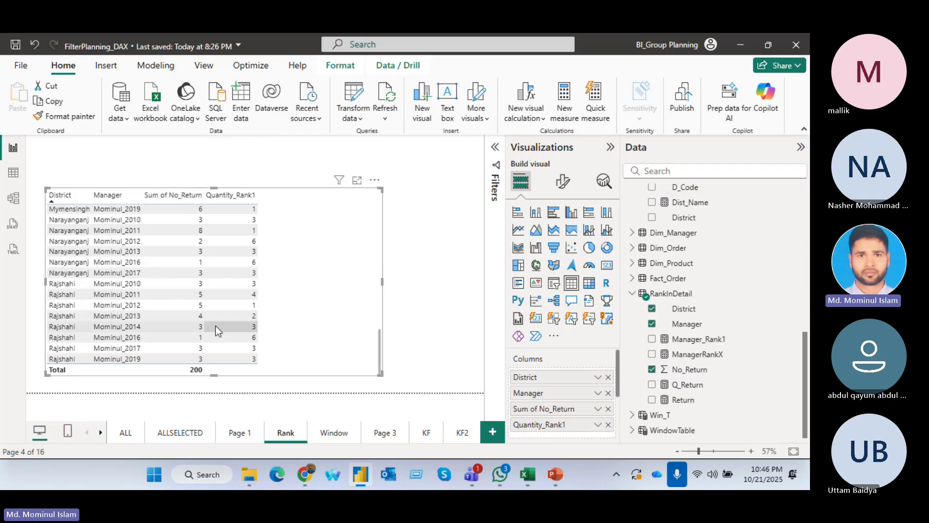
{"action": "scroll", "coordinate": [250, 324], "scroll_direction": "up", "scroll_amount": 3}
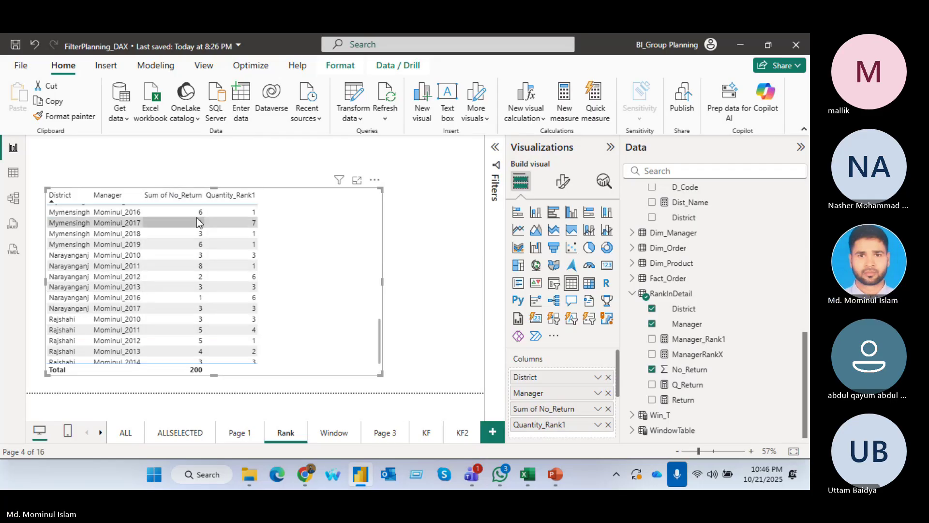
{"action": "scroll", "coordinate": [193, 213], "scroll_direction": "up", "scroll_amount": 15}
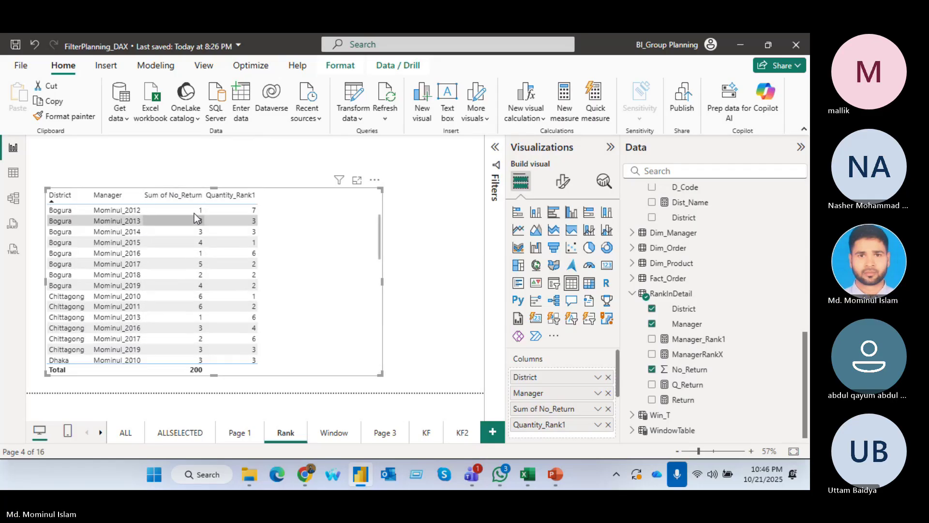
Step: Check the ranks with the table sorted by Sum of No_Return descending, and re-sort it by Quantity_Rank1 ascending
{"action": "left_click", "coordinate": [149, 202]}
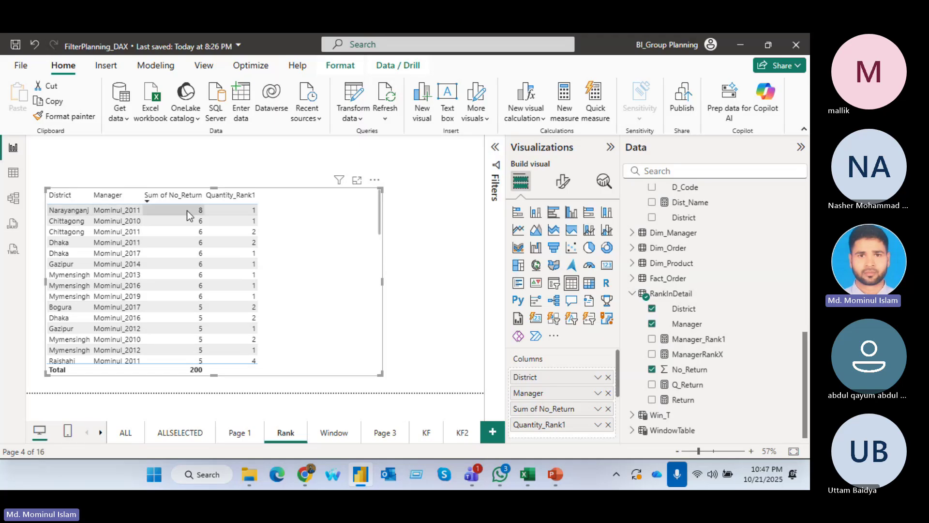
{"action": "scroll", "coordinate": [201, 278], "scroll_direction": "down", "scroll_amount": 3}
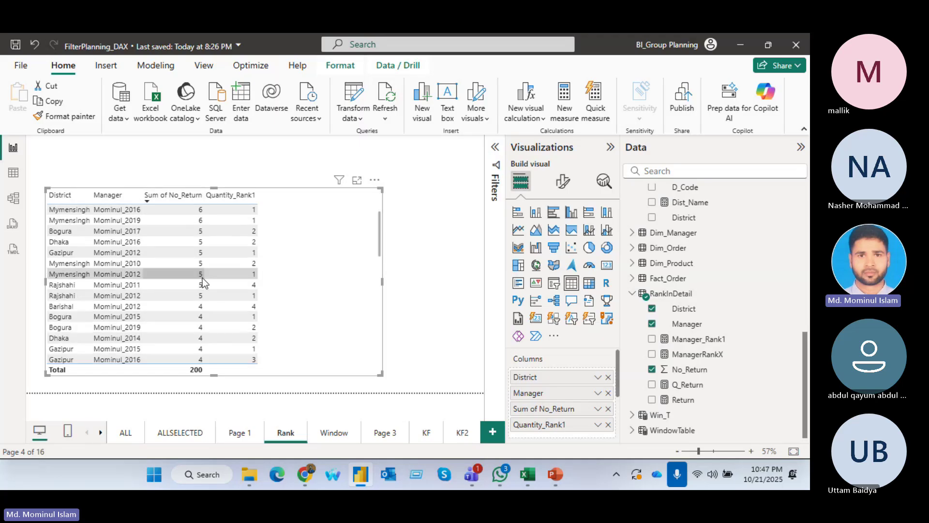
{"action": "scroll", "coordinate": [201, 280], "scroll_direction": "up", "scroll_amount": 3}
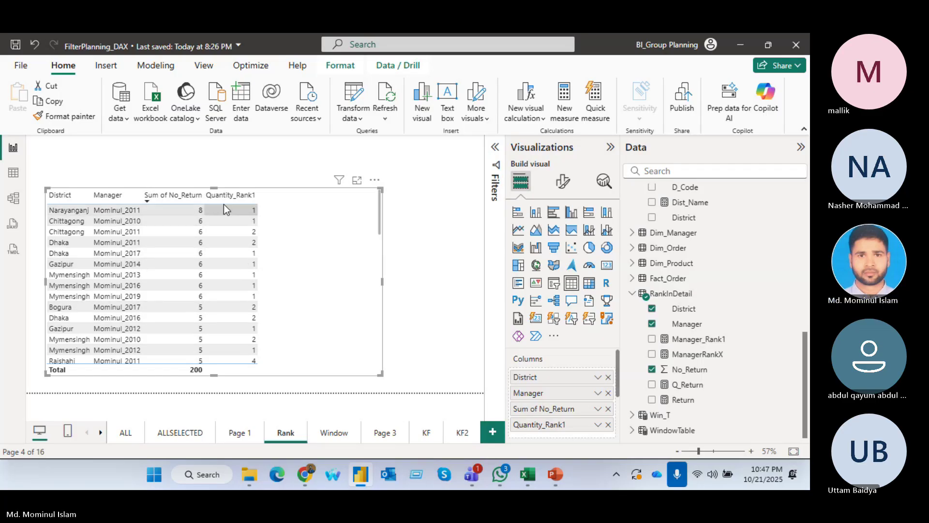
{"action": "left_click", "coordinate": [208, 199]}
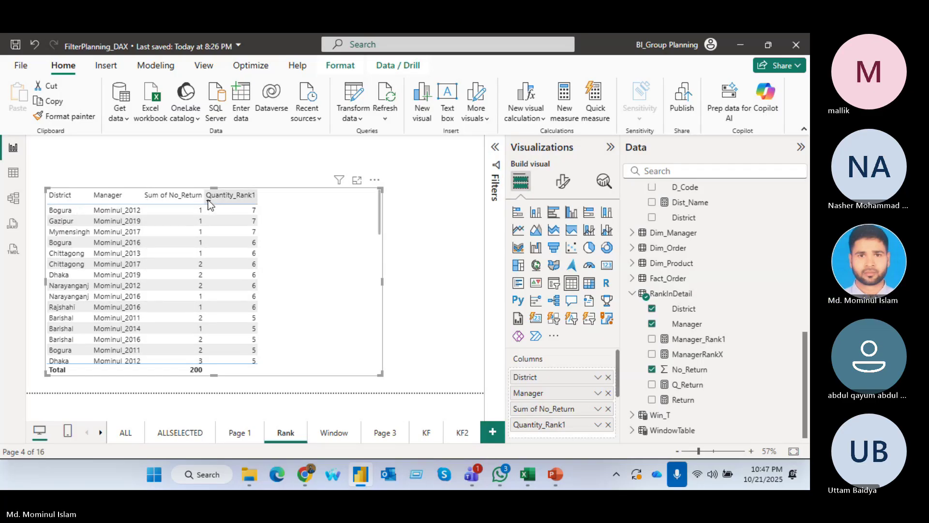
{"action": "left_click", "coordinate": [210, 199]}
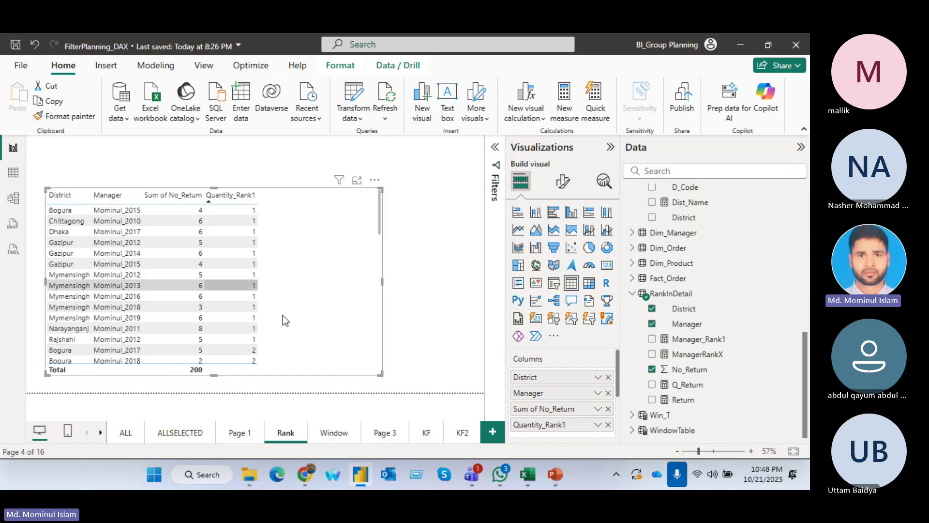
Step: Add the Manager_Rank1 measure from RankInDetail to the table visual and sort the table by District in ascending order
{"action": "left_click", "coordinate": [690, 341]}
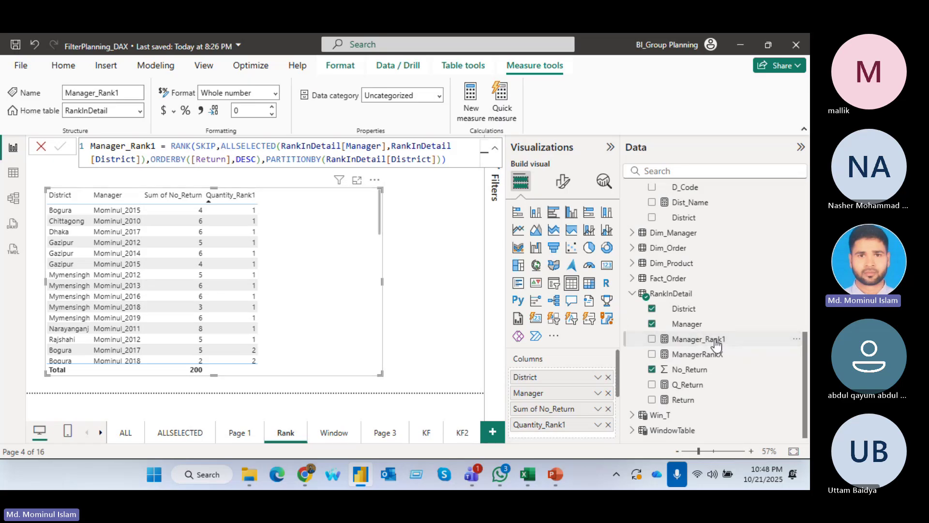
{"action": "left_click_drag", "start_coordinate": [715, 342], "coordinate": [343, 286]}
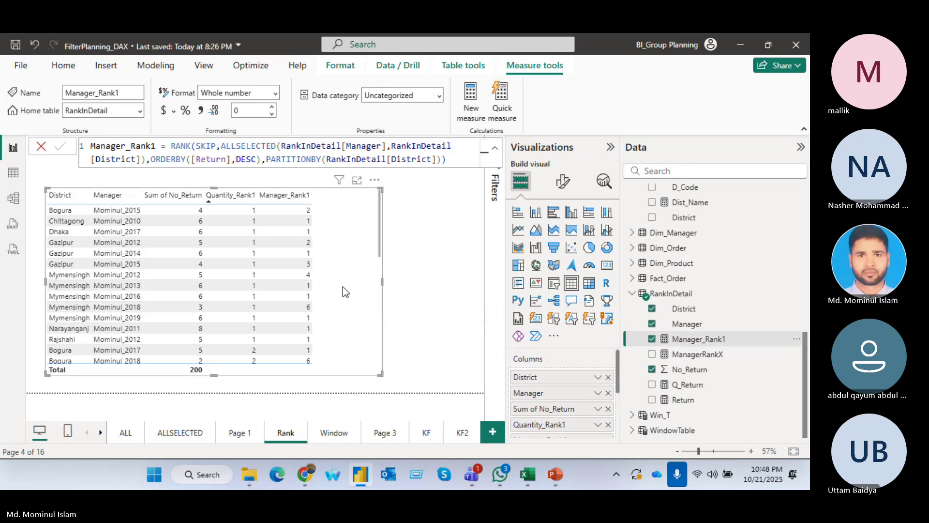
{"action": "left_click", "coordinate": [50, 196]}
Step: Insert a slicer beside the table on the Rank page and populate it with District from RankInDetail
{"action": "left_click", "coordinate": [443, 211]}
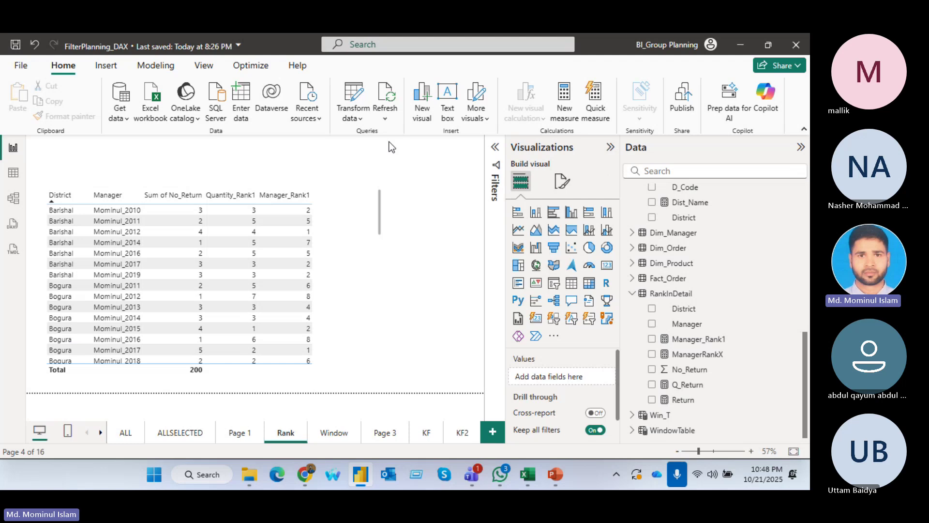
{"action": "left_click", "coordinate": [556, 285]}
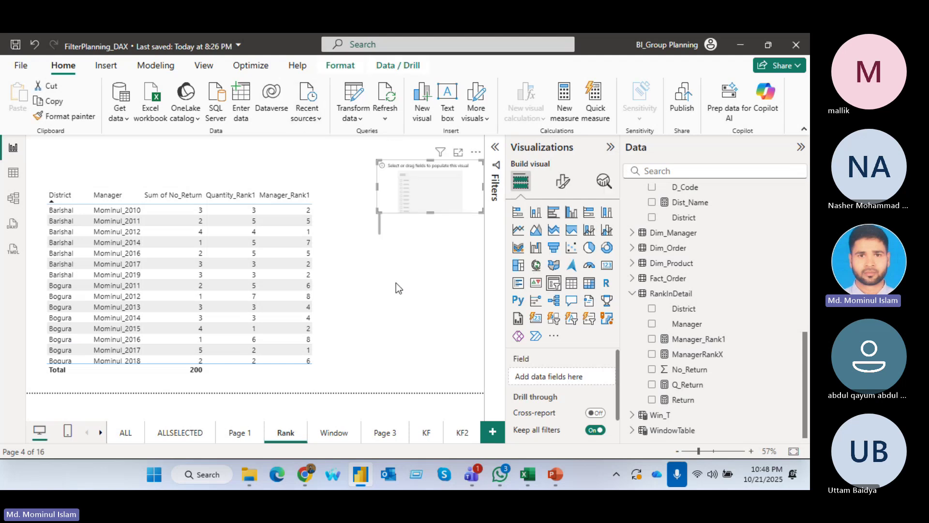
{"action": "left_click", "coordinate": [652, 308]}
Step: Filter the table to Barishal with the District slicer and sort its rows by Sum of No_Return in descending order
{"action": "left_click", "coordinate": [384, 173]}
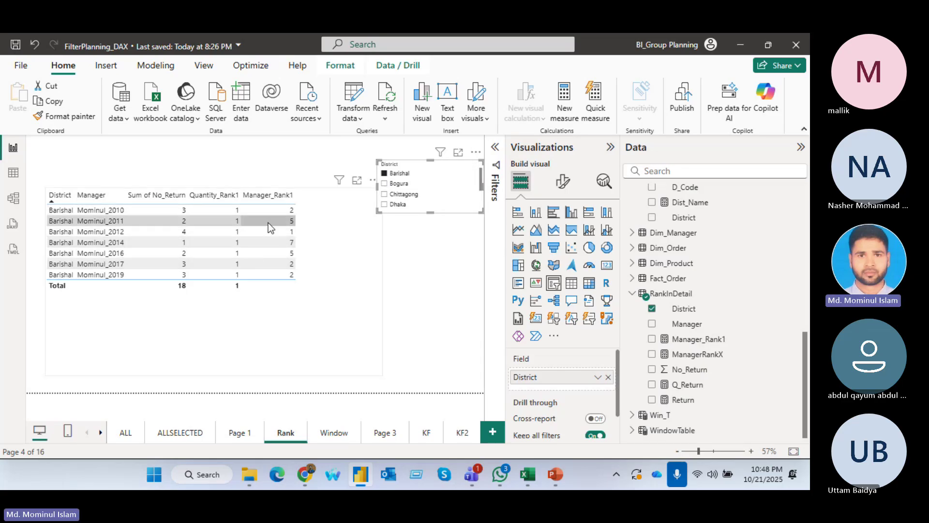
{"action": "left_click", "coordinate": [227, 198]}
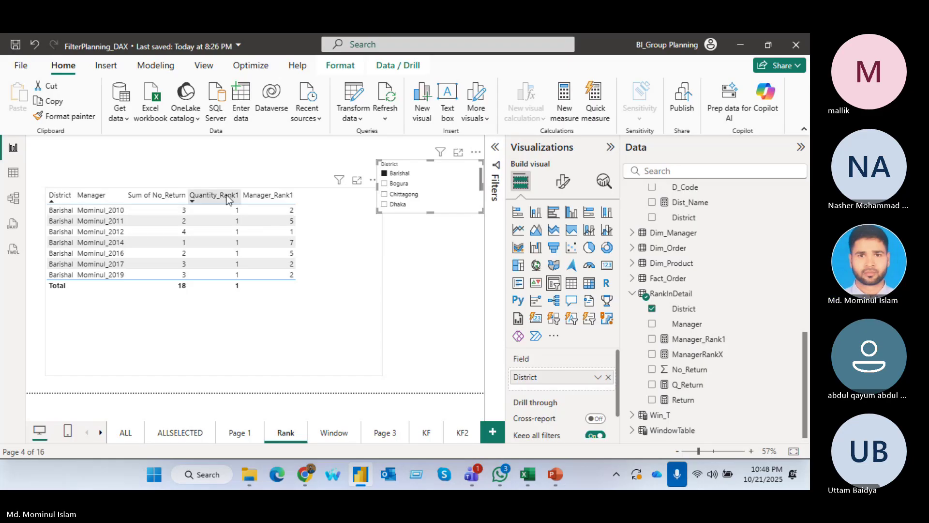
{"action": "left_click", "coordinate": [276, 198]}
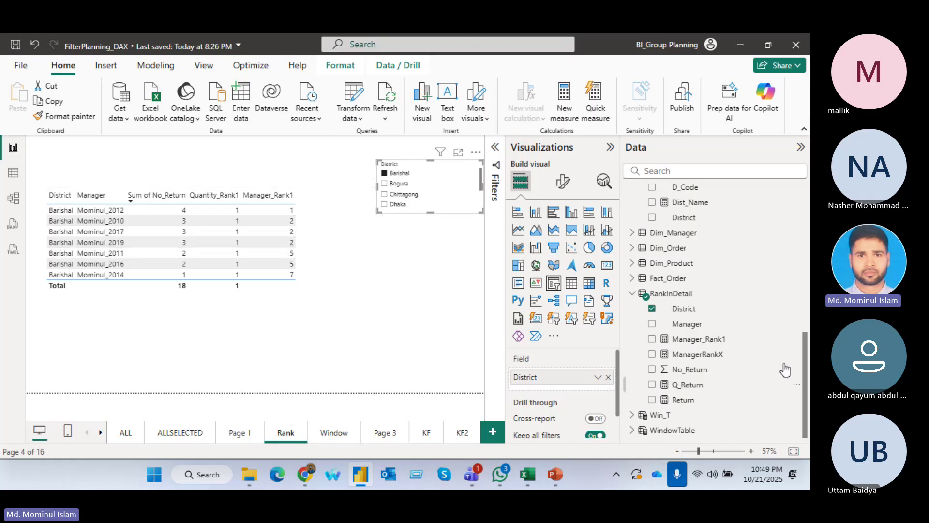
Step: Change the ties argument of RANK in the Manager_Rank1 measure to DENSE and commit the formula
{"action": "left_click", "coordinate": [699, 339]}
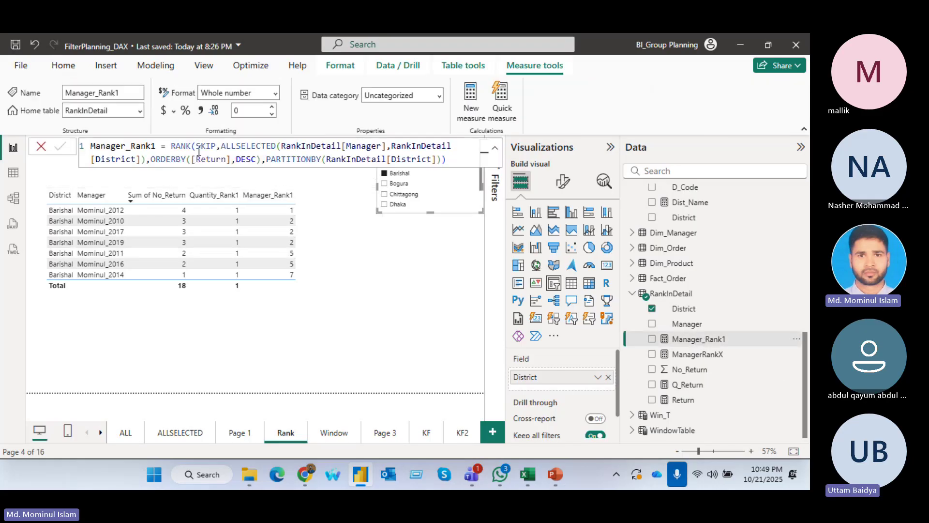
{"action": "left_click_drag", "start_coordinate": [195, 146], "coordinate": [216, 148]}
{"action": "type", "text": "Den"}
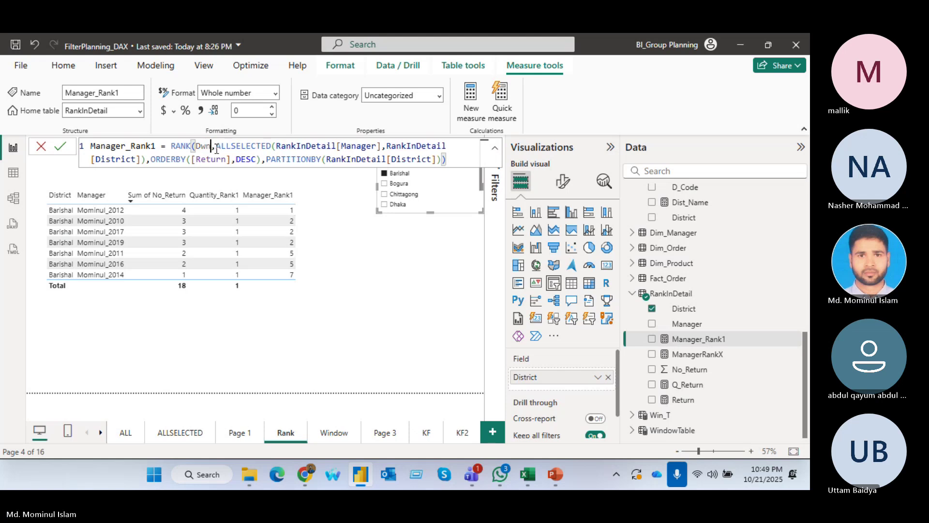
{"action": "key", "text": "BackSpace"}
{"action": "key", "text": "BackSpace"}
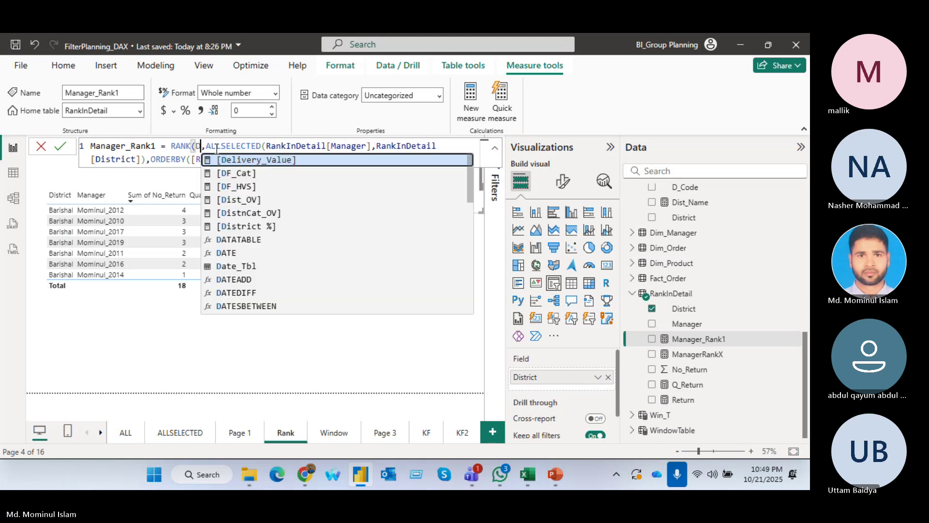
{"action": "type", "text": "ense"}
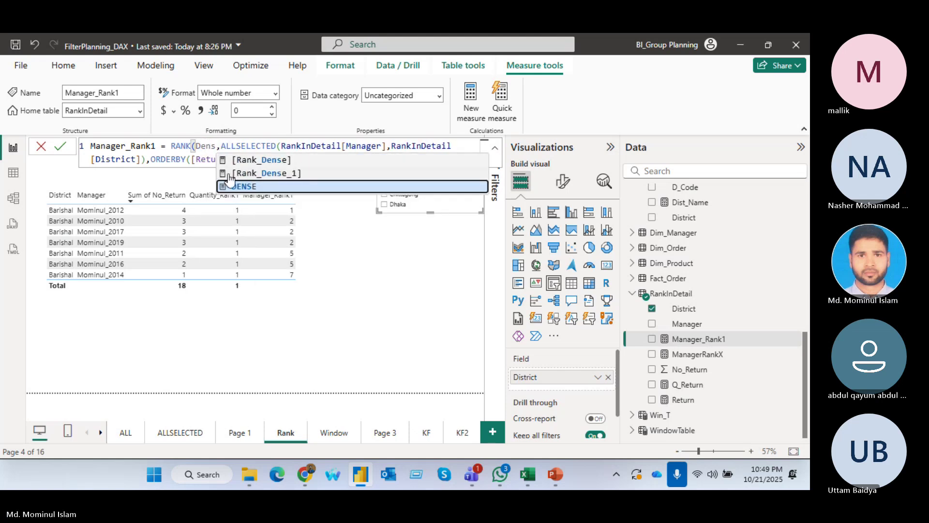
{"action": "key", "text": "Tab"}
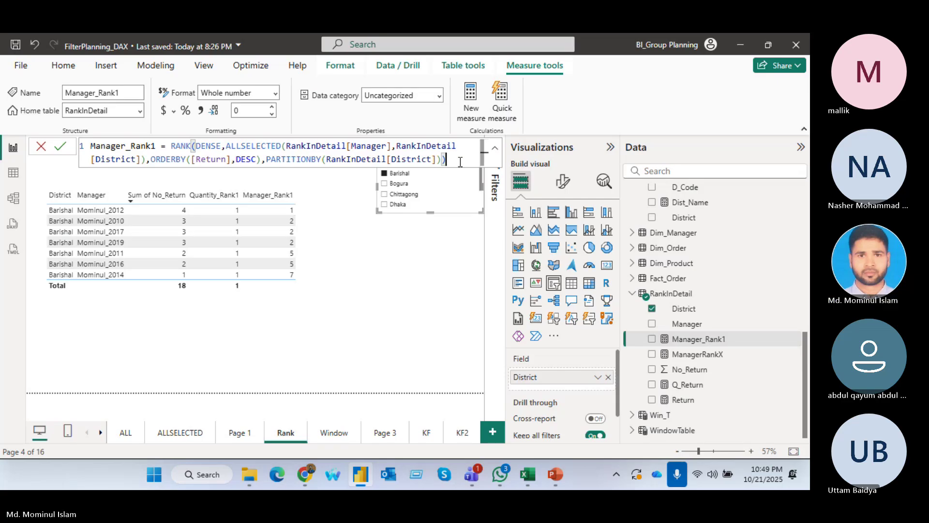
{"action": "key", "text": "Return"}
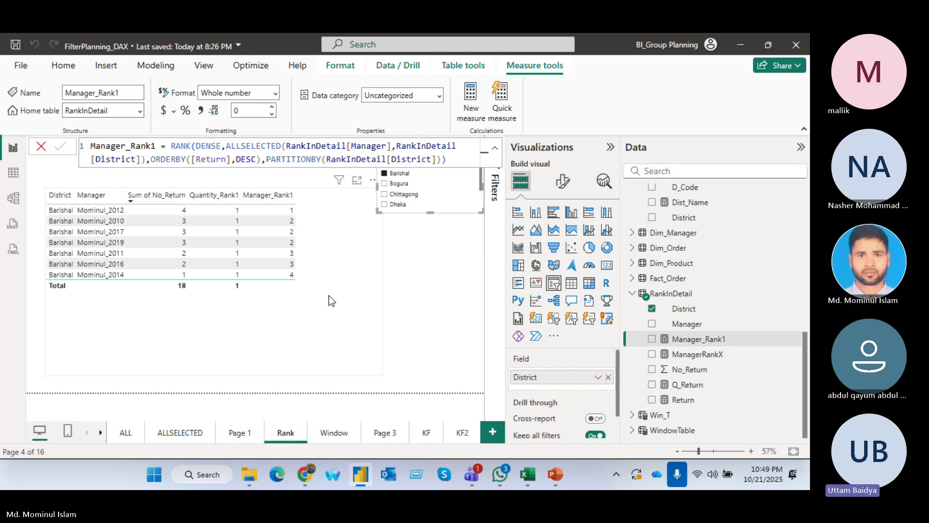
Step: Put the RankInDetail[Manager] and RankInDetail[District] arguments of ALLSELECTED in Manager_Rank1 on separate indented lines
{"action": "left_click", "coordinate": [397, 146]}
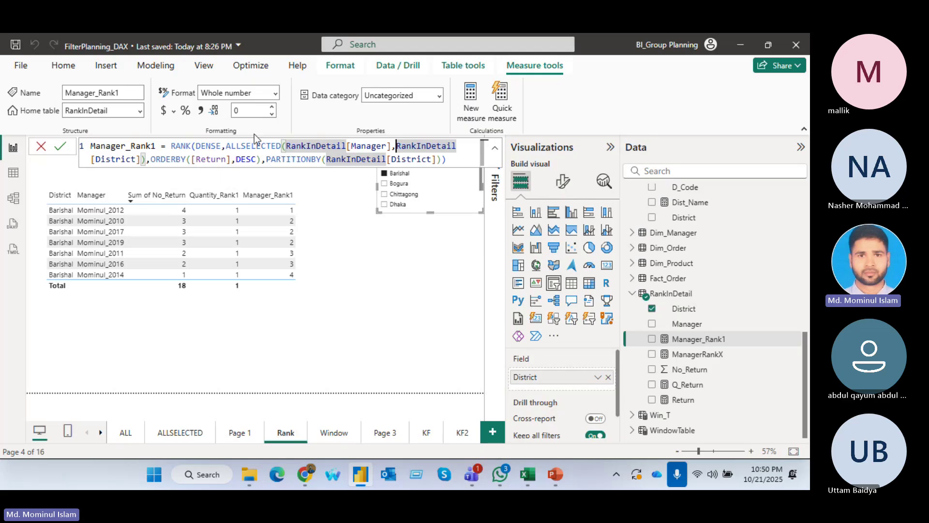
{"action": "left_click", "coordinate": [286, 146]}
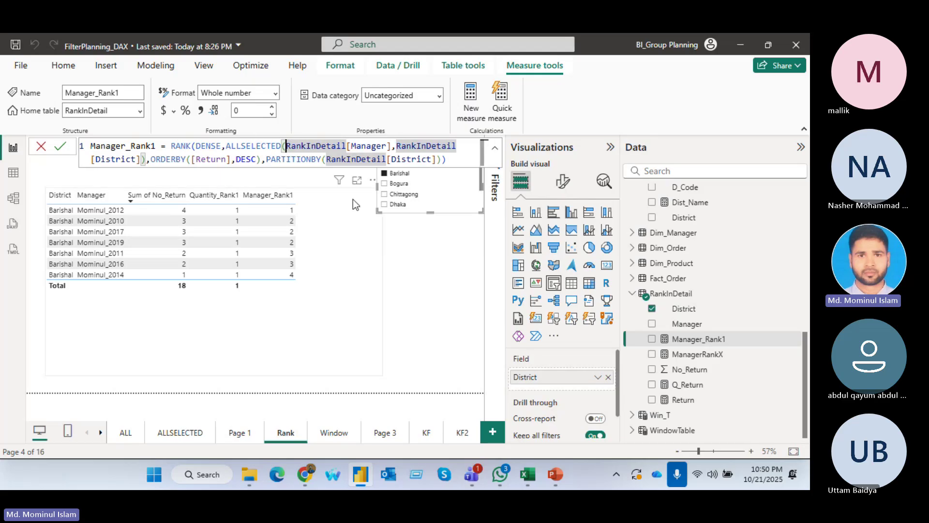
{"action": "key", "text": "shift+Return"}
{"action": "key", "text": "Tab"}
{"action": "key", "text": "Tab"}
{"action": "key", "text": "Tab"}
{"action": "key", "text": "Tab"}
{"action": "key", "text": "Tab"}
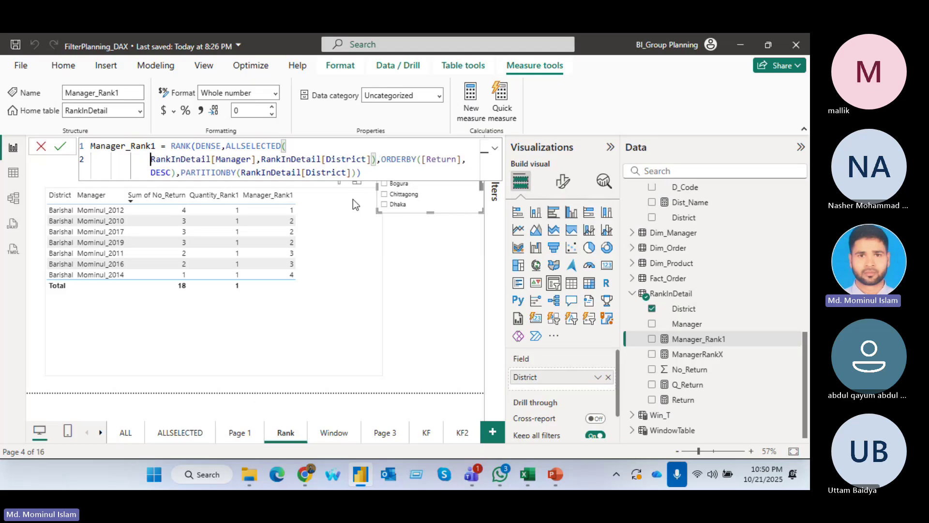
{"action": "left_click", "coordinate": [320, 159]}
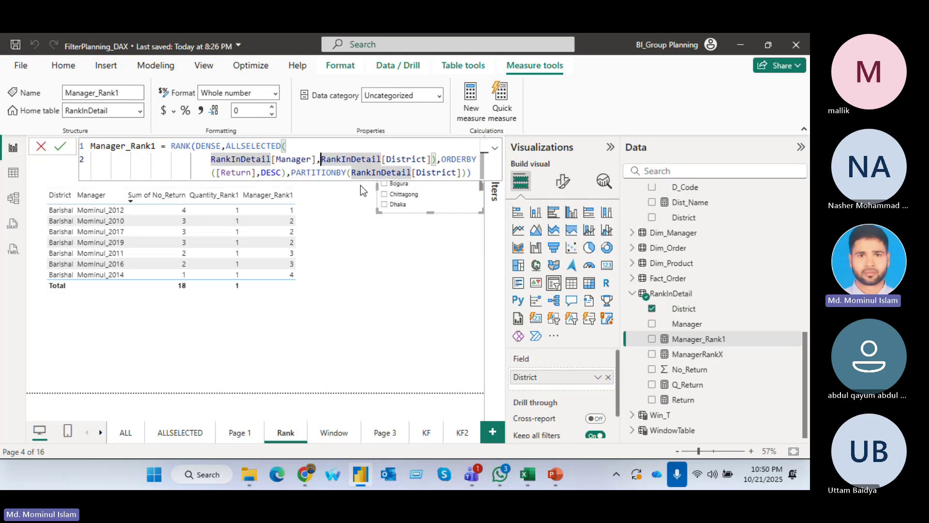
{"action": "key", "text": "shift+Return"}
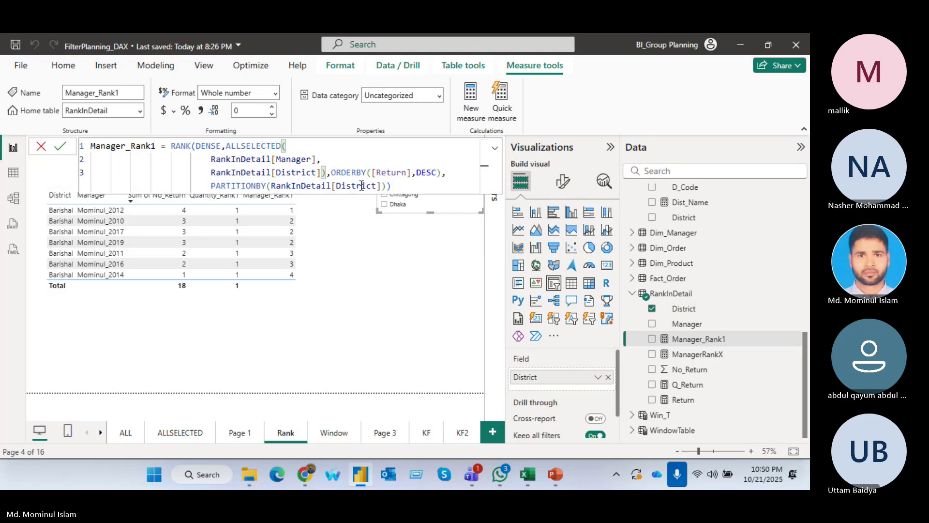
{"action": "key", "text": "Tab"}
{"action": "key", "text": "shift+Tab"}
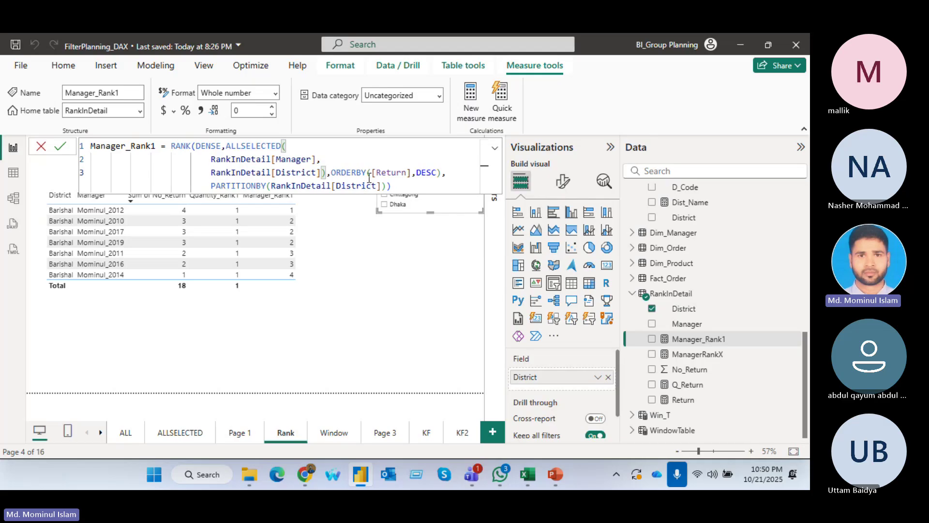
Step: Put the ORDERBY and PARTITIONBY clauses of Manager_Rank1 on their own lines, indented one level less than the ALLSELECTED columns
{"action": "left_click", "coordinate": [330, 172]}
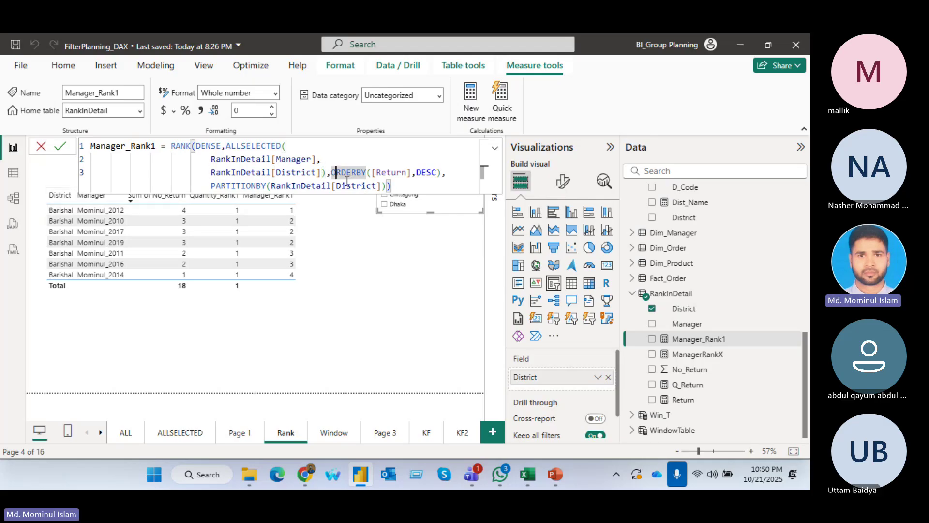
{"action": "key", "text": "shift+Return"}
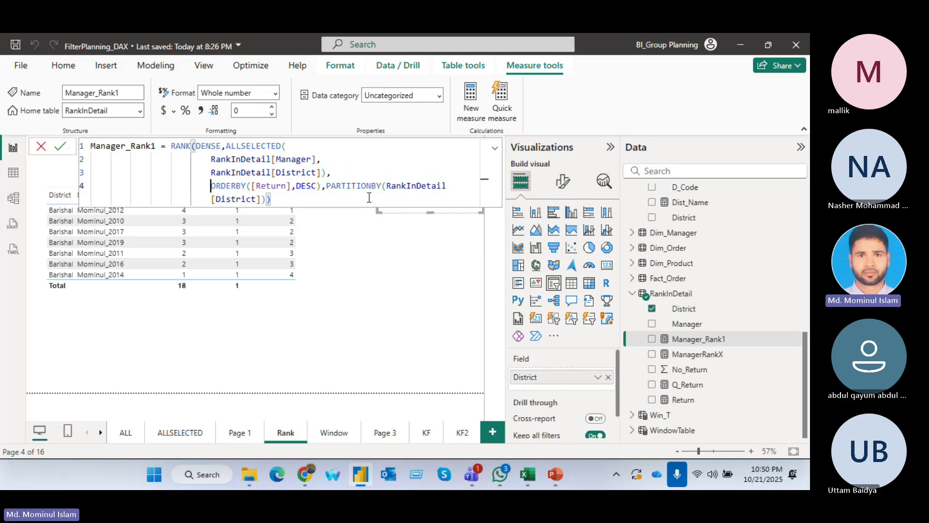
{"action": "key", "text": "shift+Tab"}
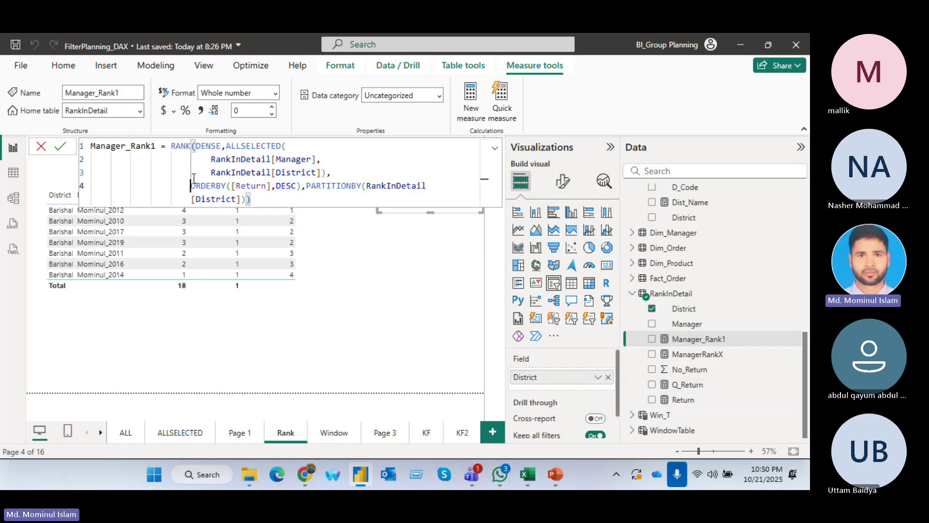
{"action": "left_click", "coordinate": [306, 186]}
{"action": "key", "text": "shift+Return"}
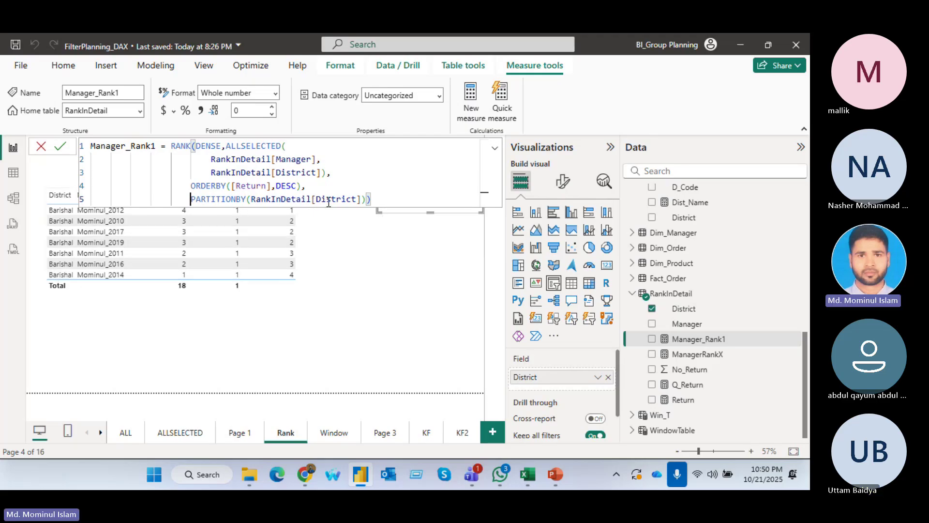
{"action": "left_click", "coordinate": [389, 199]}
Step: Commit the reformatted Manager_Rank1 measure, collapse its formula, and switch the District slicer to Bogura
{"action": "left_click", "coordinate": [424, 334]}
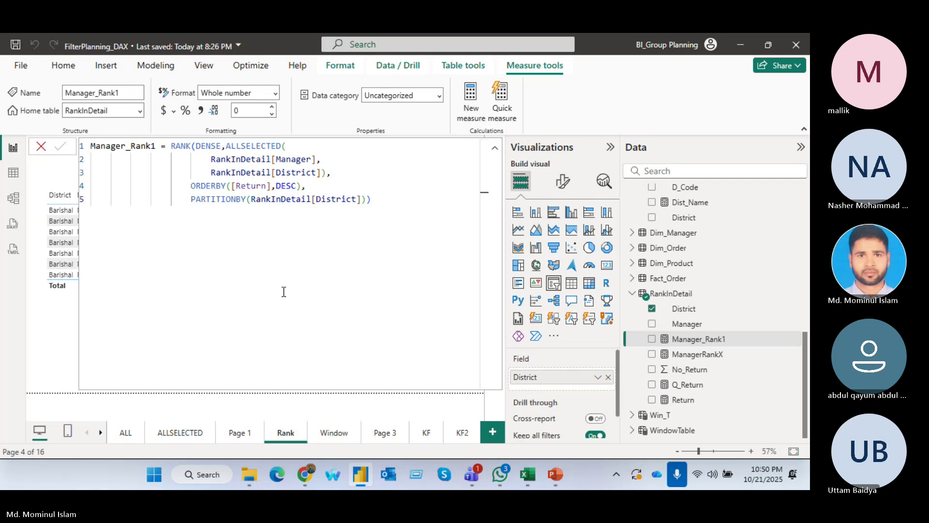
{"action": "left_click", "coordinate": [494, 152]}
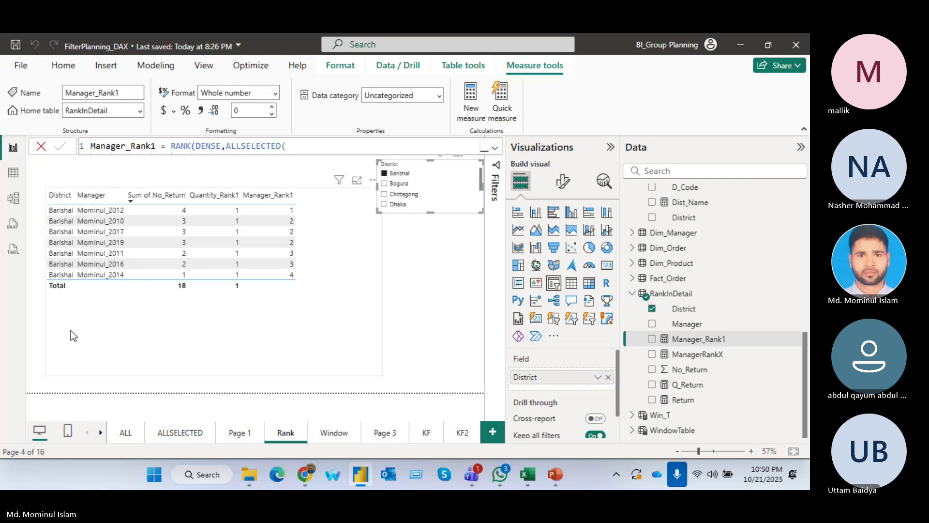
{"action": "left_click", "coordinate": [384, 183]}
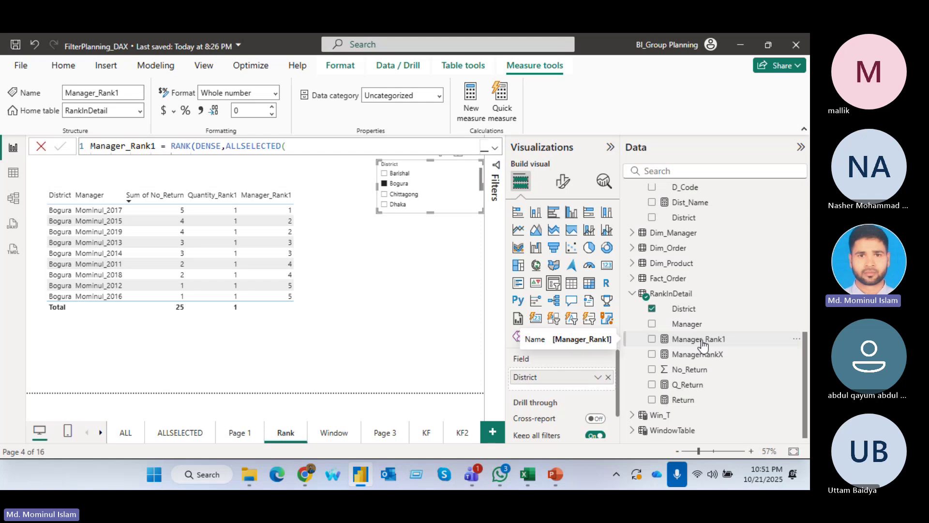
Step: Expand the Manager_Rank1 formula and add RankInDetail[Manager] as a second sort expression after [Return],DESC in the ORDERBY clause
{"action": "left_click", "coordinate": [498, 151]}
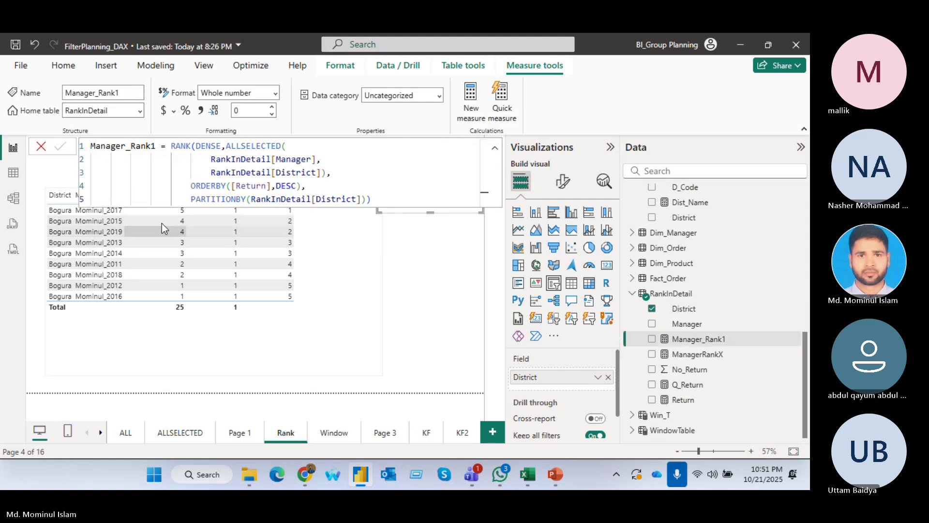
{"action": "left_click", "coordinate": [302, 186]}
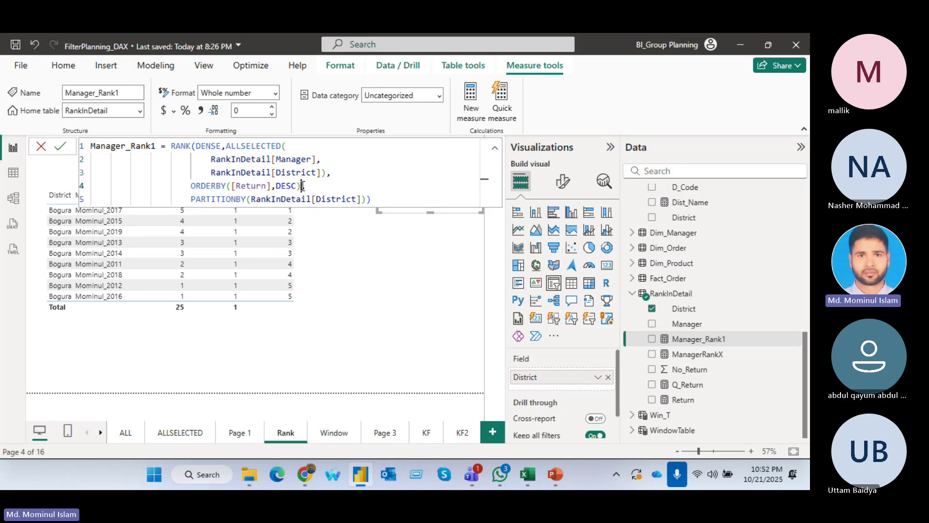
{"action": "key", "text": "BackSpace"}
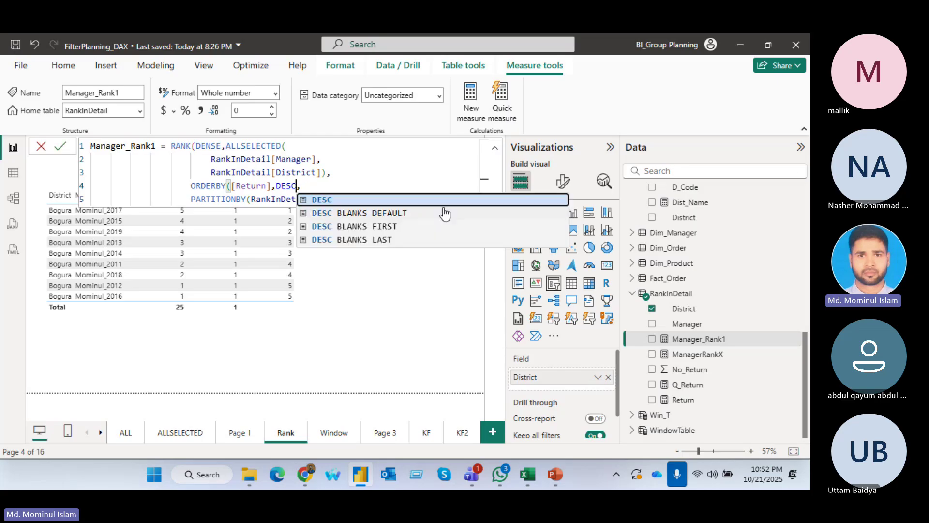
{"action": "type", "text": ","}
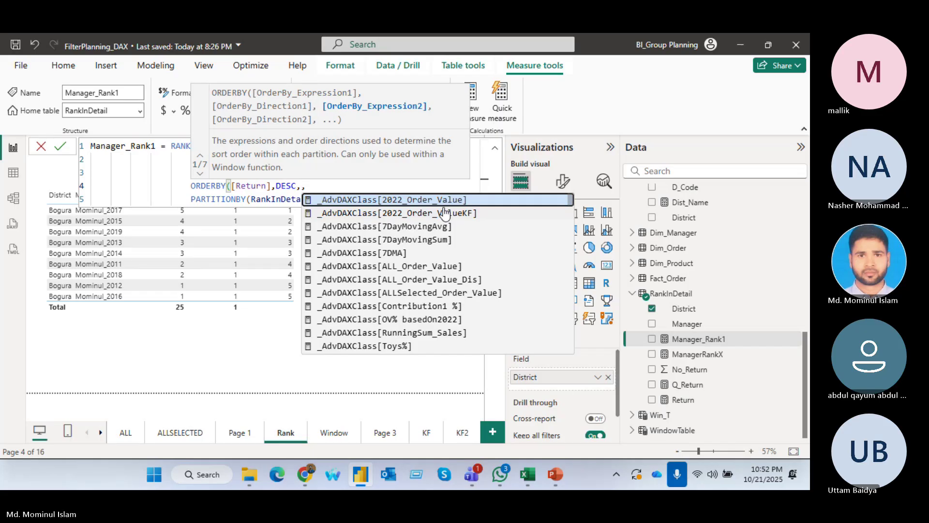
{"action": "type", "text": ","}
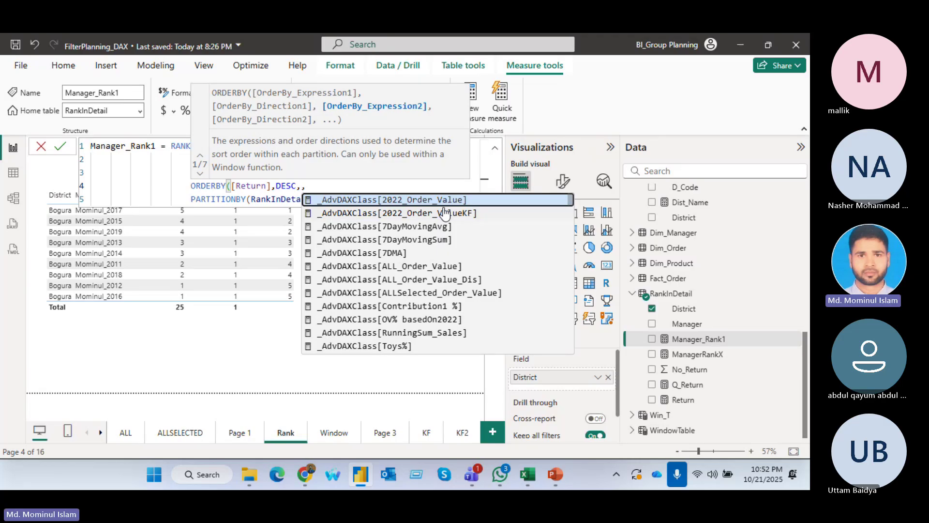
{"action": "type", "text": "man"}
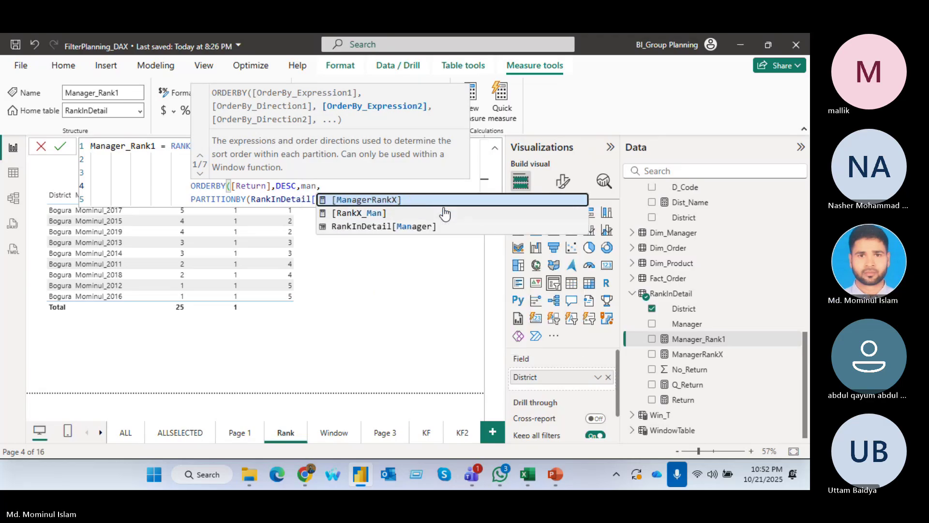
{"action": "key", "text": "Down"}
{"action": "key", "text": "Down"}
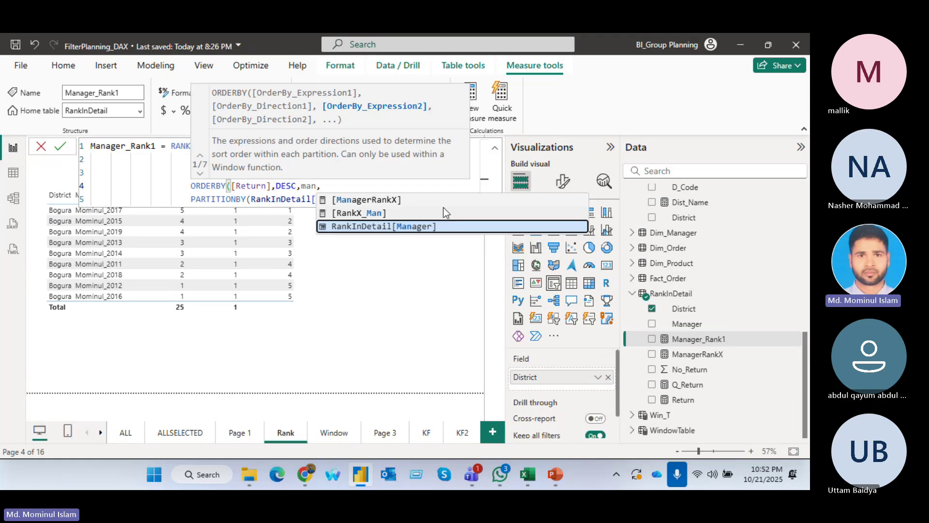
{"action": "key", "text": "Tab"}
{"action": "type", "text": ","}
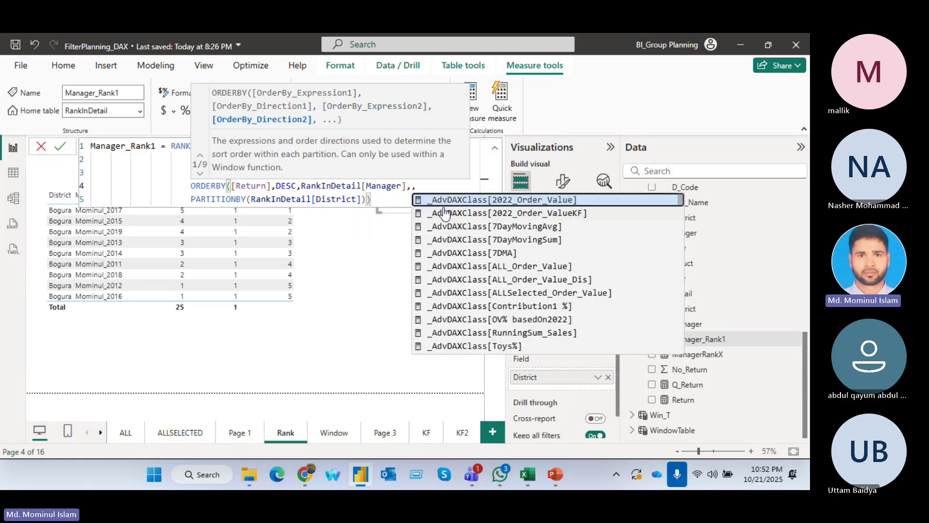
Step: Set the sort direction of RankInDetail[Manager] in ORDERBY to ASC, close the clause, and commit the Manager_Rank1 measure
{"action": "type", "text": "As"}
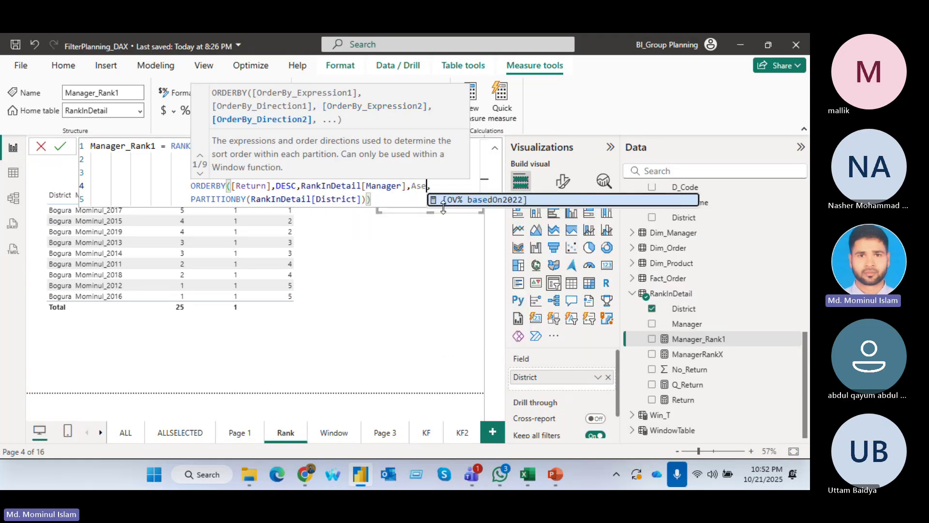
{"action": "type", "text": "c"}
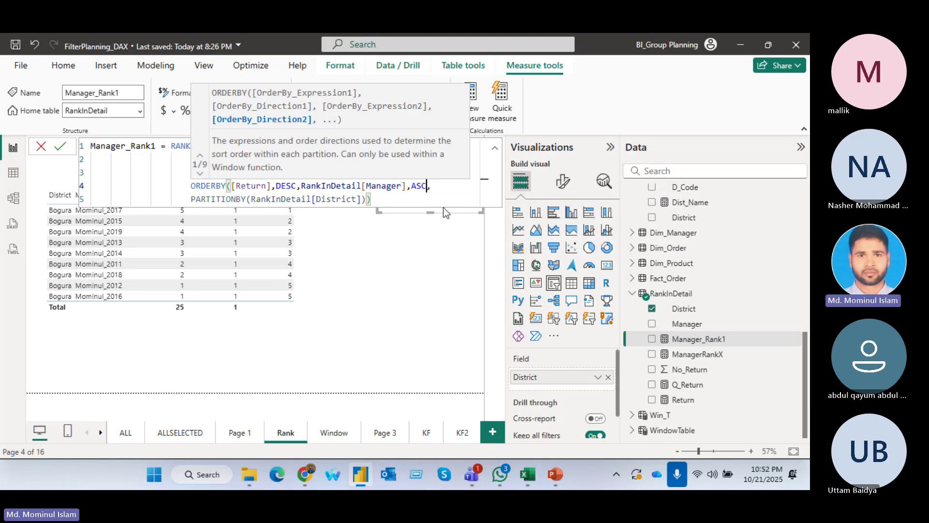
{"action": "type", "text": ")"}
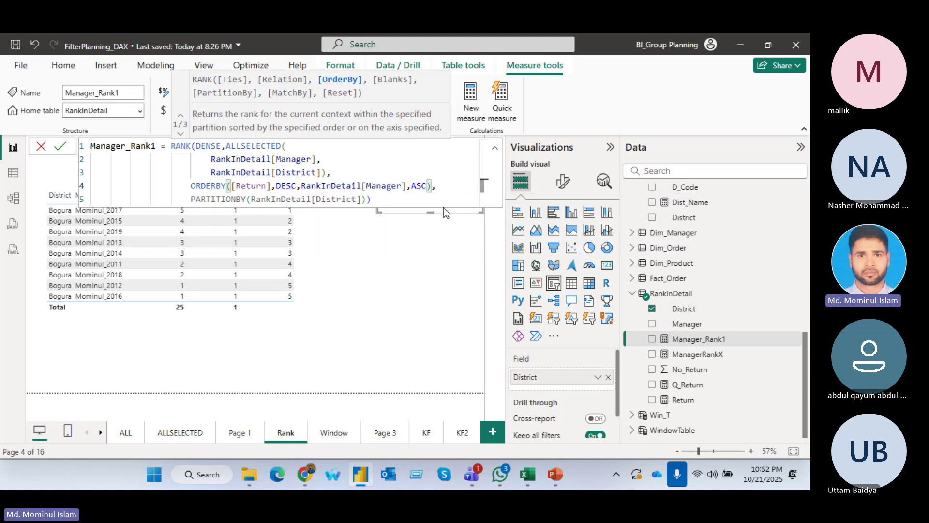
{"action": "left_click", "coordinate": [391, 199]}
{"action": "key", "text": "Return"}
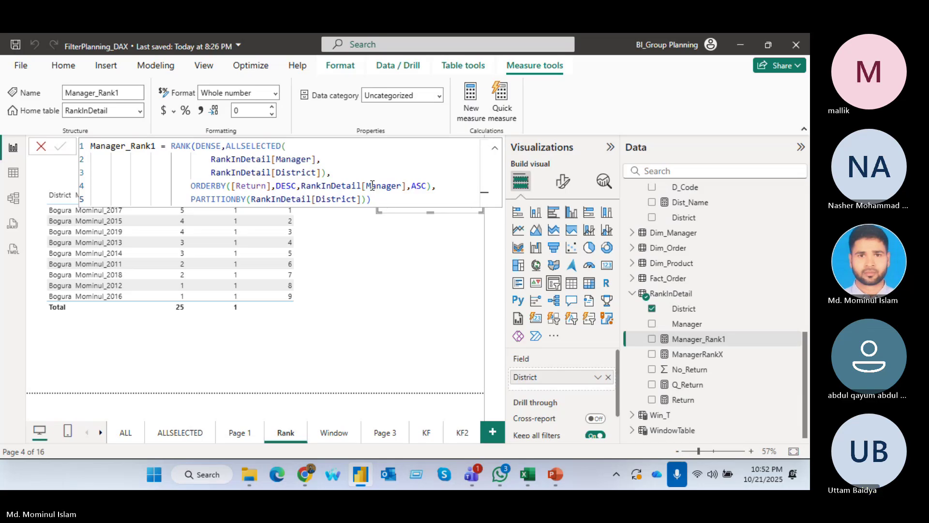
{"action": "left_click", "coordinate": [391, 295]}
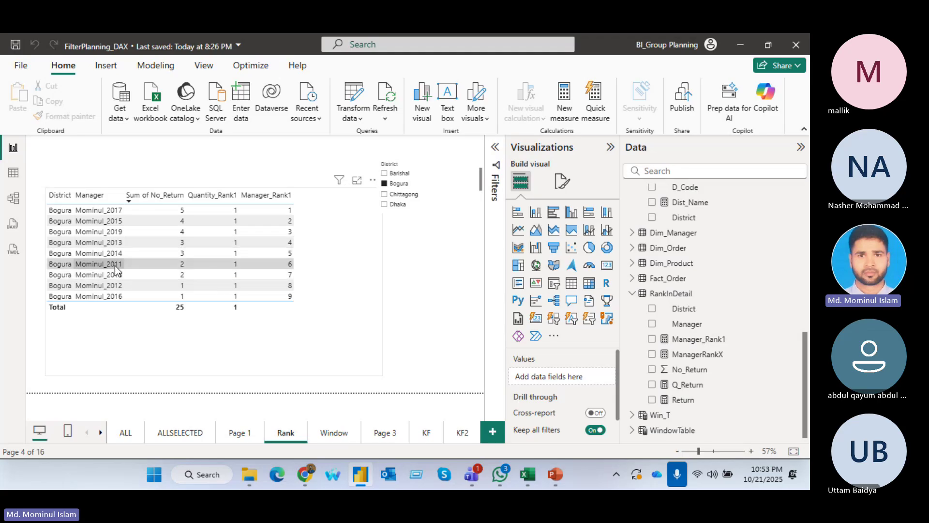
Step: Change the RankInDetail[Manager] sort direction in Manager_Rank1 to DESC, commit the measure, and clear Bogura from the District slicer
{"action": "left_click", "coordinate": [695, 341]}
{"action": "left_click_drag", "start_coordinate": [411, 188], "coordinate": [416, 187]}
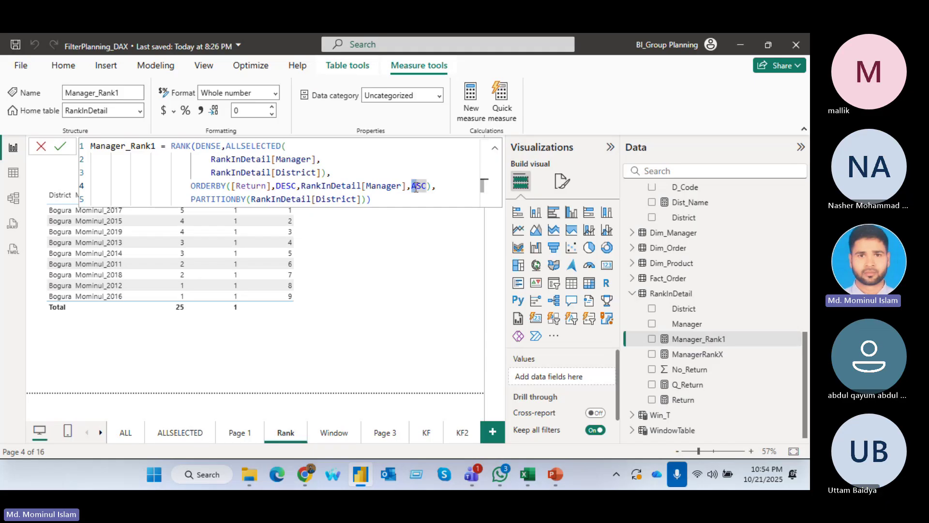
{"action": "type", "text": "De"}
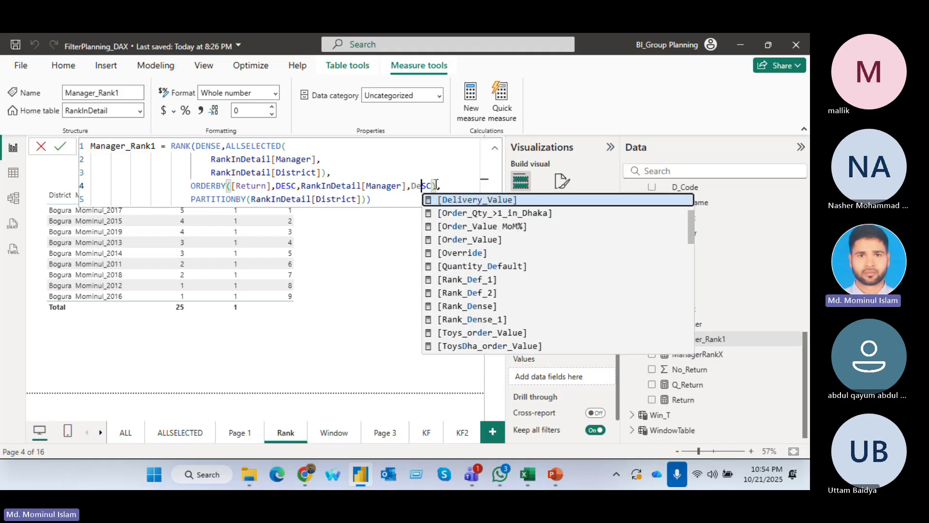
{"action": "key", "text": "Escape"}
{"action": "key", "text": "Return"}
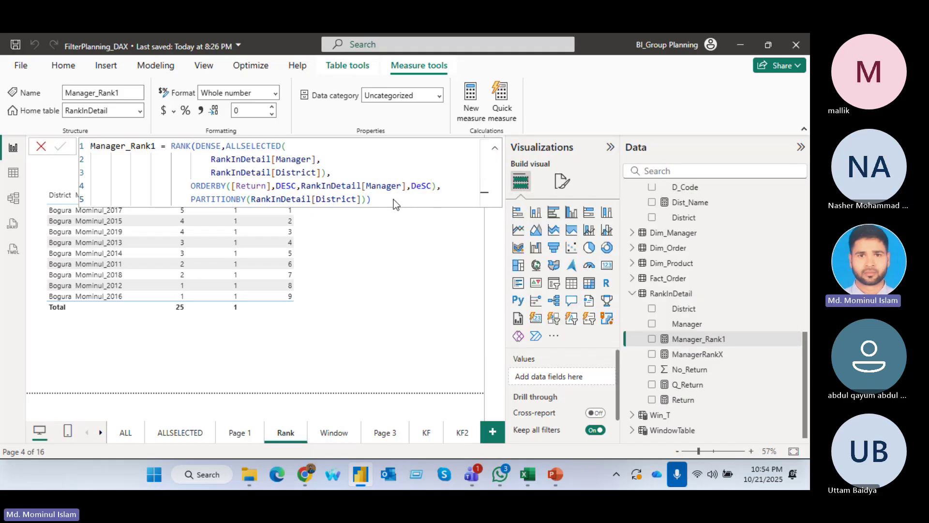
{"action": "left_click", "coordinate": [460, 281]}
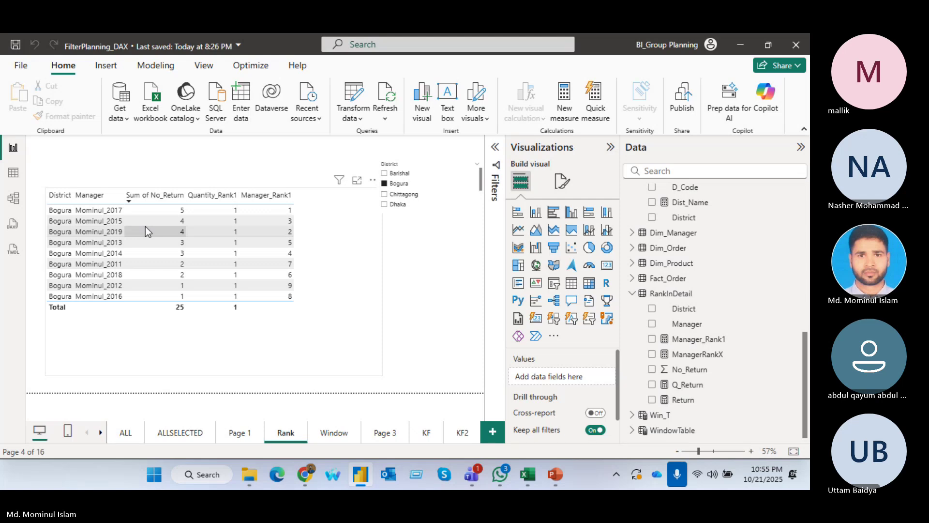
{"action": "left_click", "coordinate": [385, 186]}
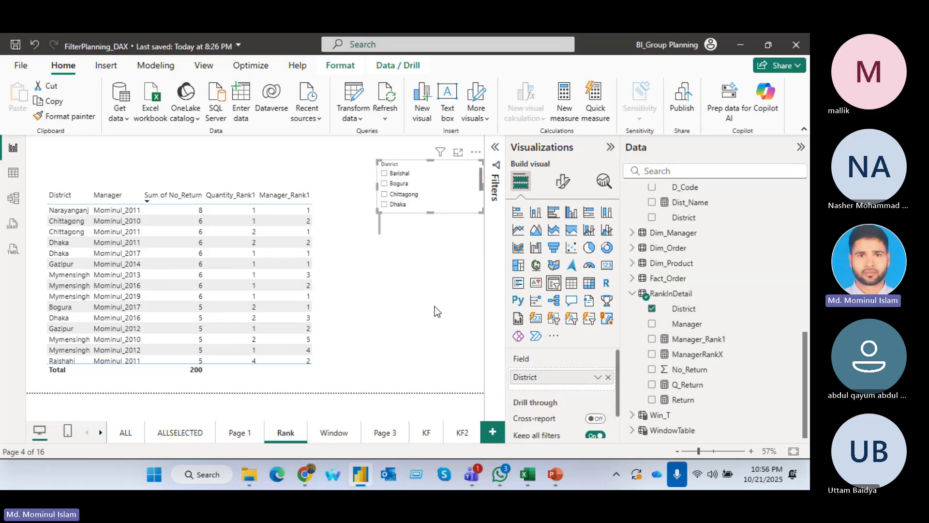
Step: Switch to the PowerPoint deck to review the WINDOW and RANK filter function slides, and return to the Power BI report
{"action": "key", "text": "alt+Tab"}
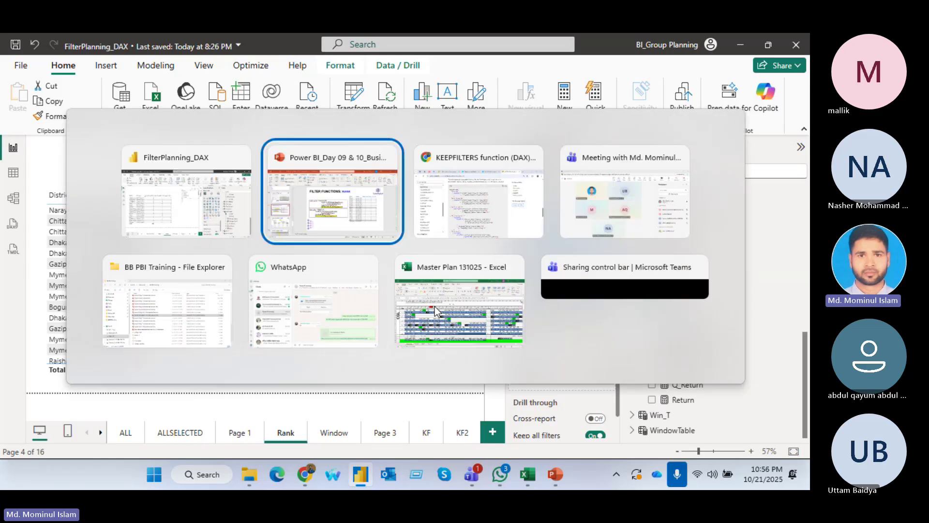
{"action": "scroll", "coordinate": [413, 387], "scroll_direction": "down", "scroll_amount": 1}
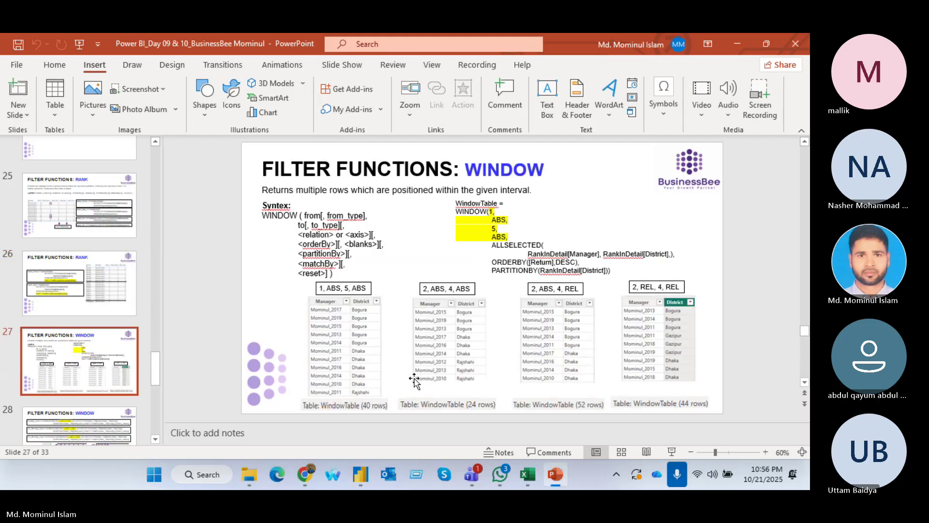
{"action": "scroll", "coordinate": [273, 324], "scroll_direction": "down", "scroll_amount": 1}
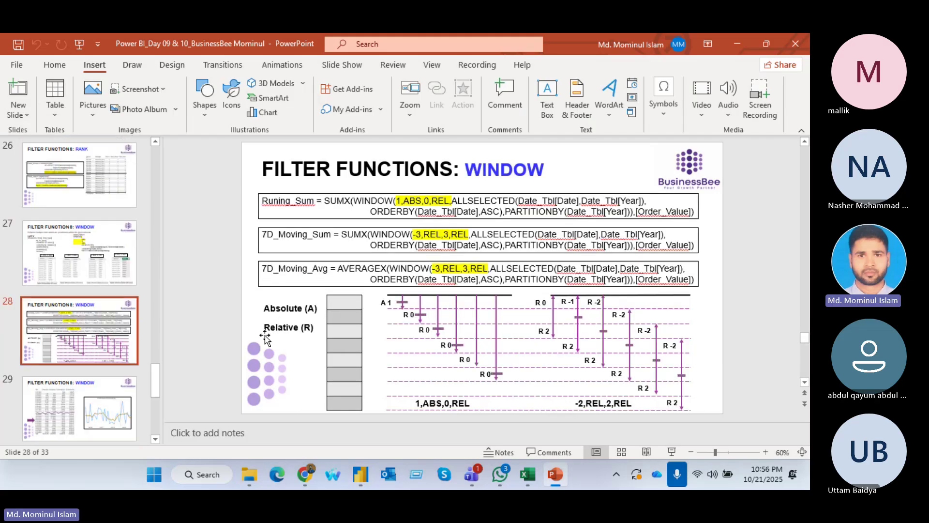
{"action": "scroll", "coordinate": [265, 337], "scroll_direction": "down", "scroll_amount": 1}
{"action": "scroll", "coordinate": [269, 343], "scroll_direction": "up", "scroll_amount": 3}
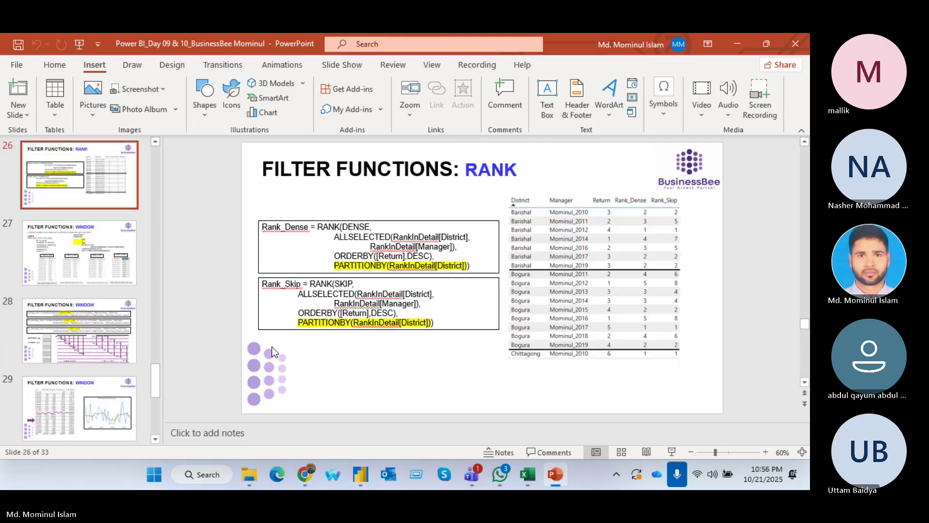
{"action": "key", "text": "alt+Tab"}
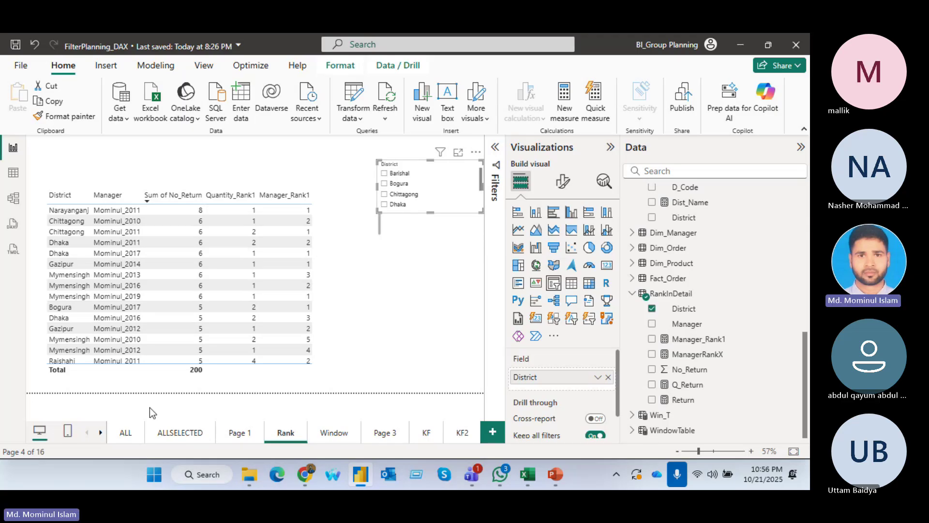
{"action": "left_click", "coordinate": [410, 333]}
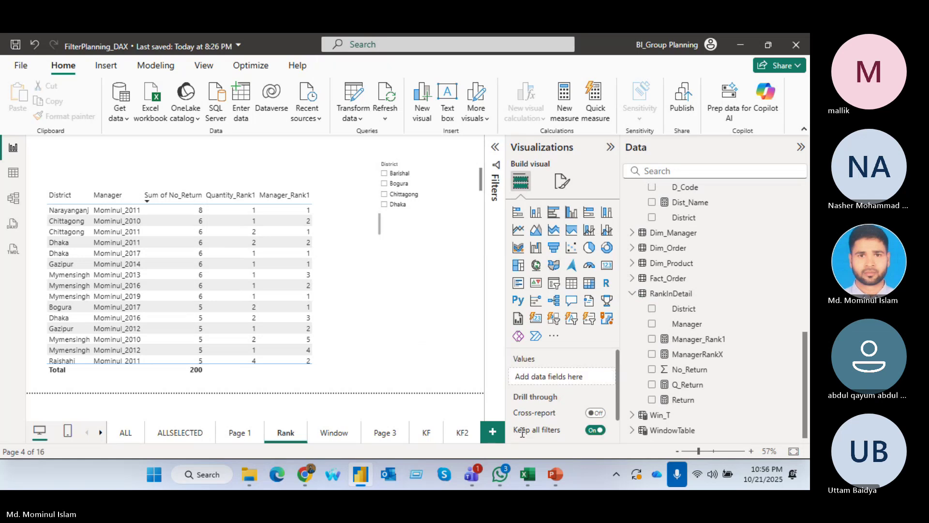
Step: Switch to the Microsoft Teams meeting's sharing controls and stop sharing the screen
{"action": "mouse_move", "coordinate": [492, 479]}
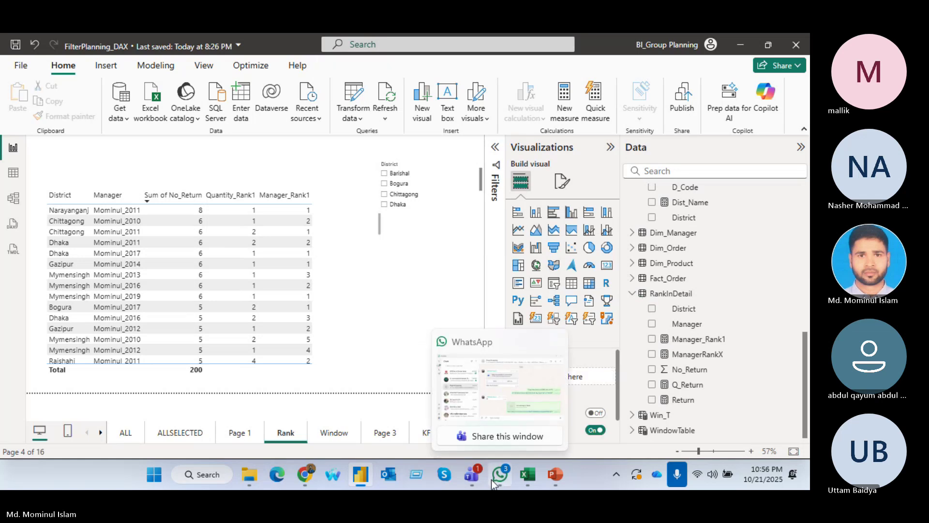
{"action": "left_click", "coordinate": [492, 479]}
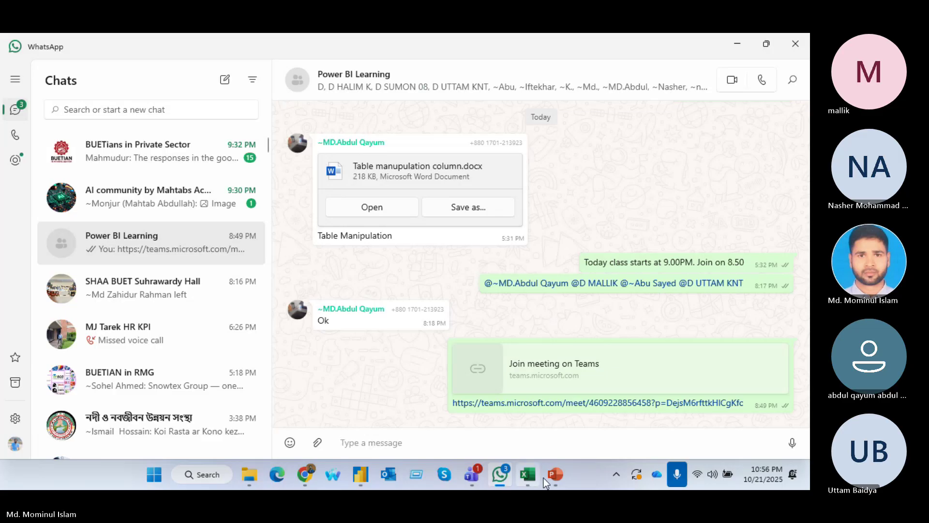
{"action": "mouse_move", "coordinate": [470, 483]}
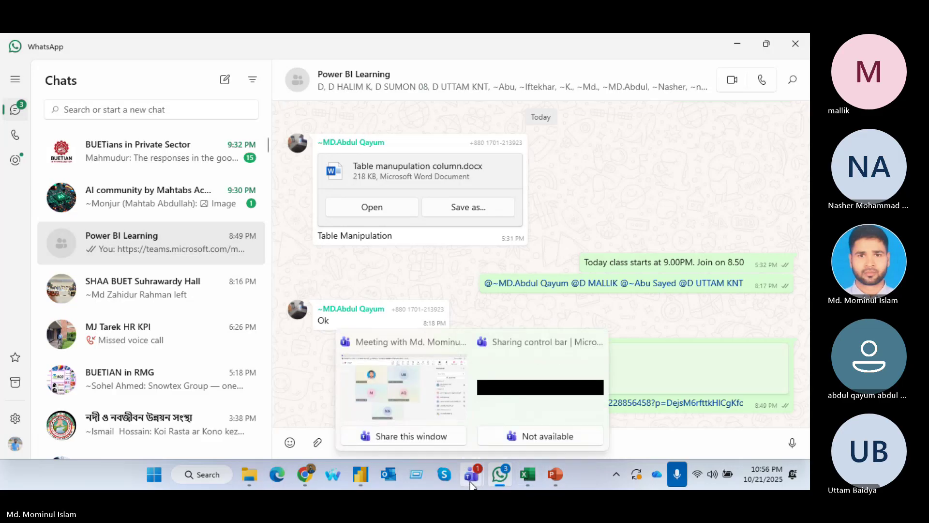
{"action": "left_click", "coordinate": [500, 414]}
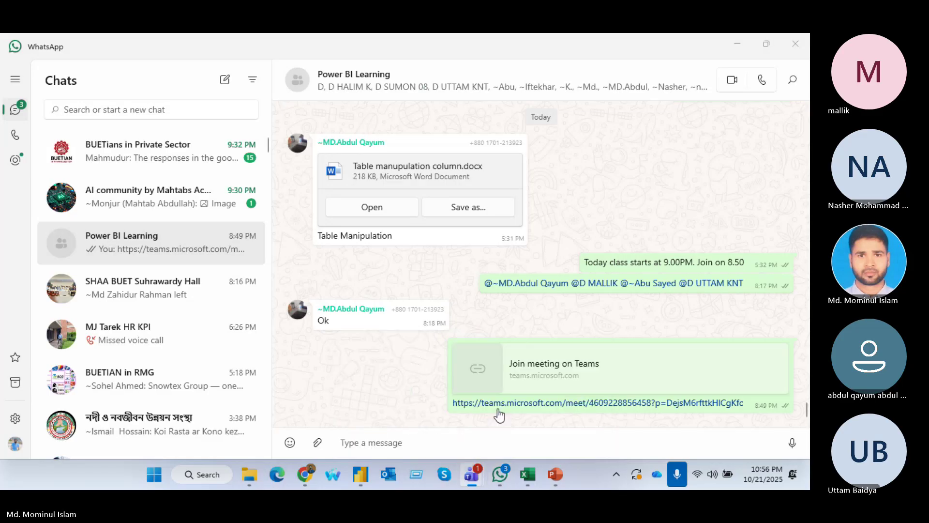
{"action": "left_click", "coordinate": [456, 50]}
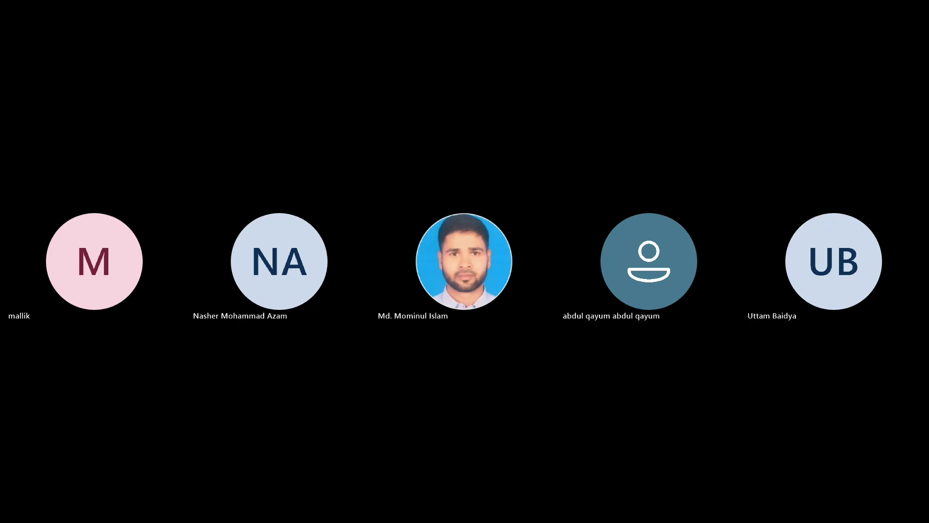